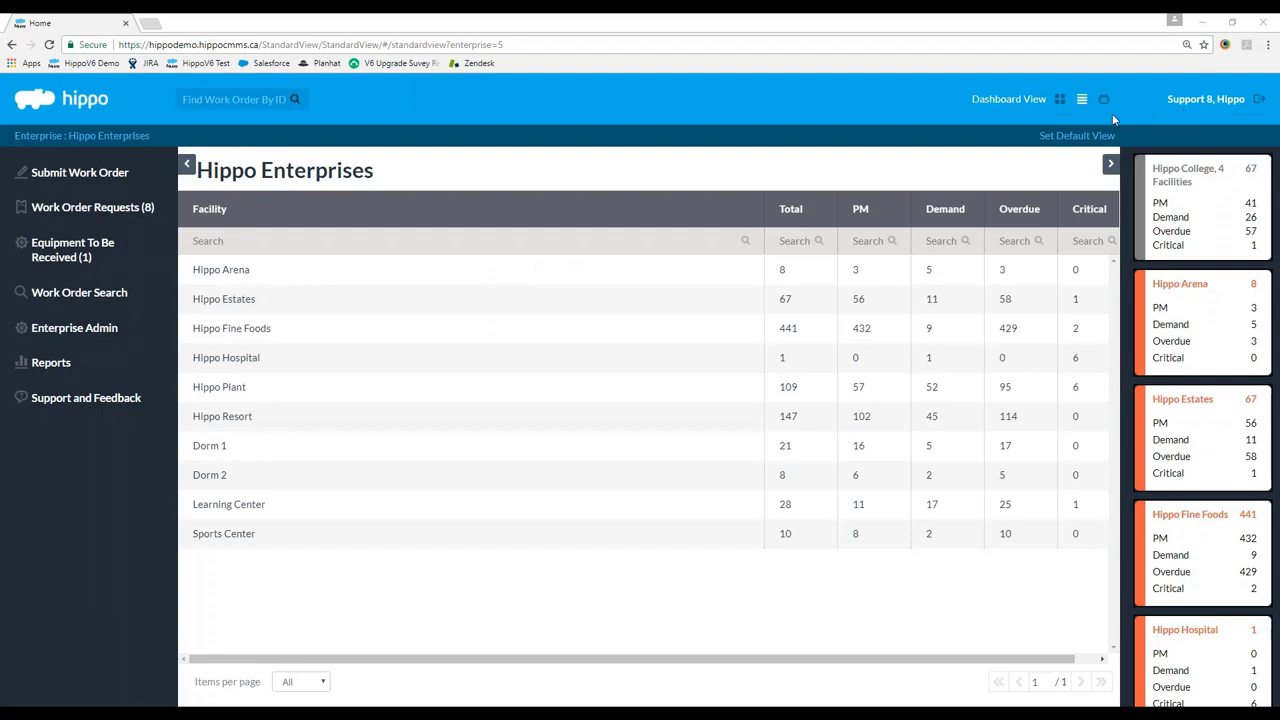
Preview the work orders in the alternate overview and calendar views, then return to the facility summary.
click(1060, 99)
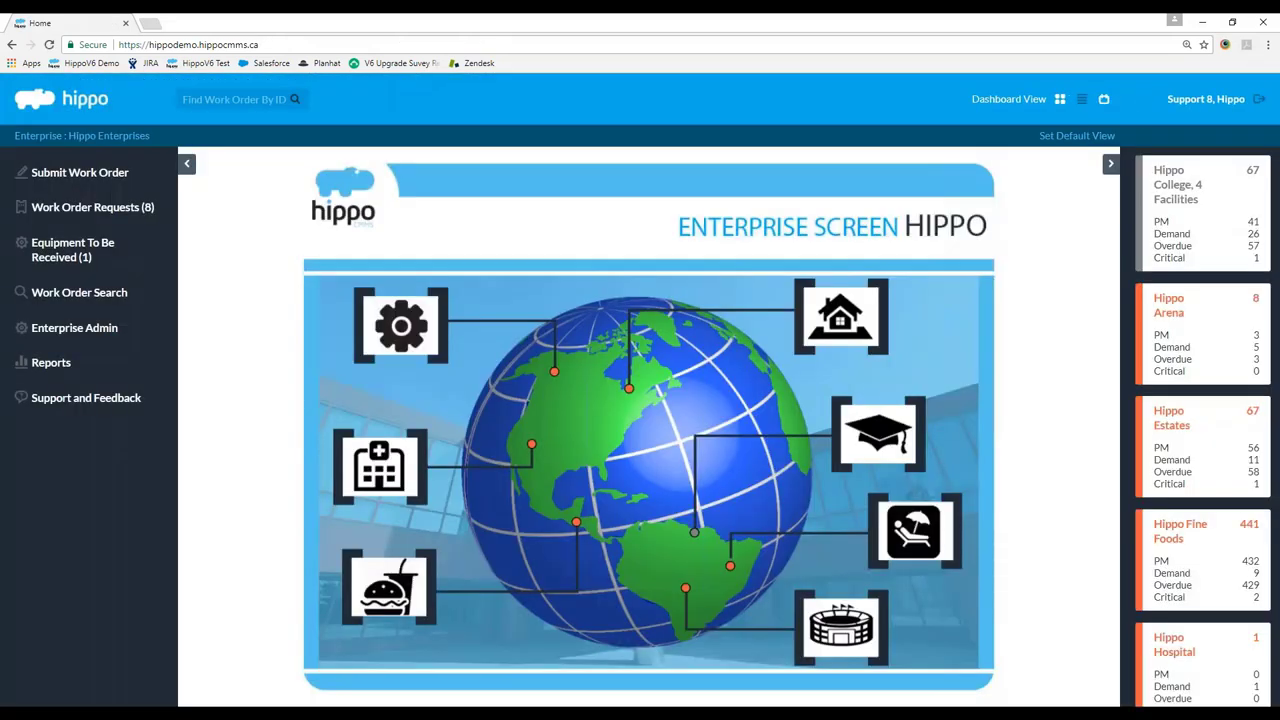
click(1104, 99)
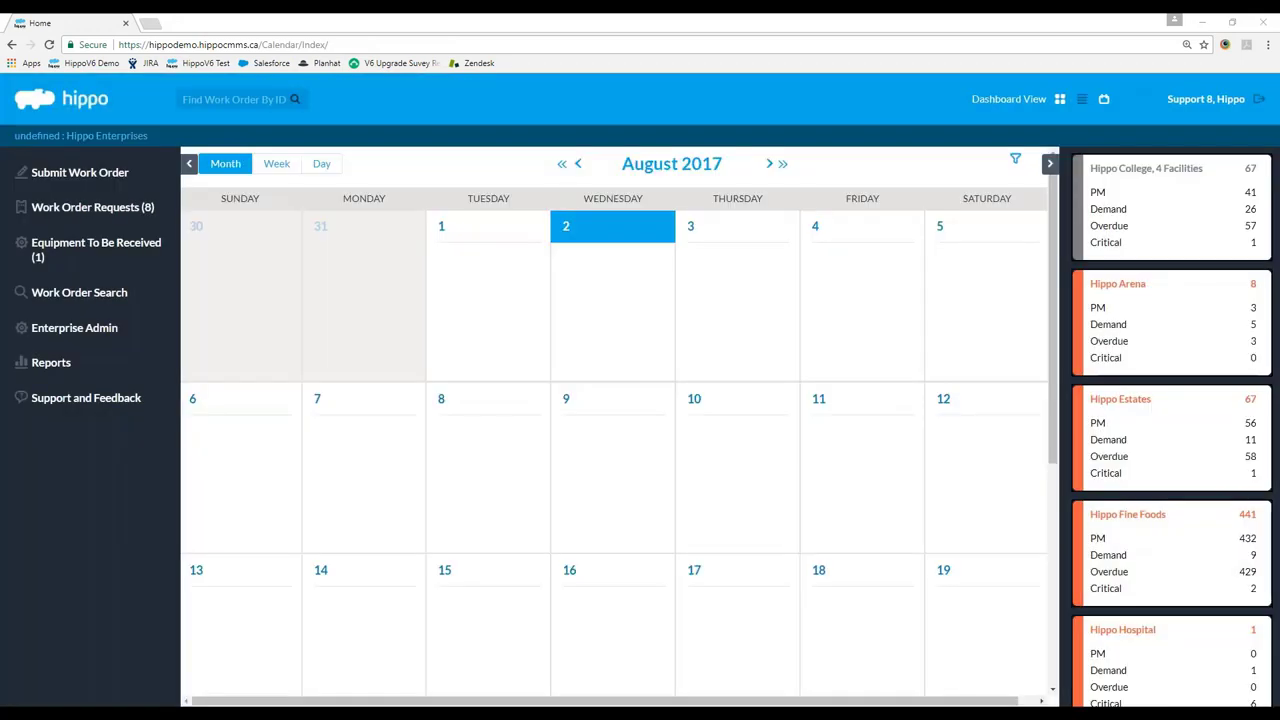
click(1080, 100)
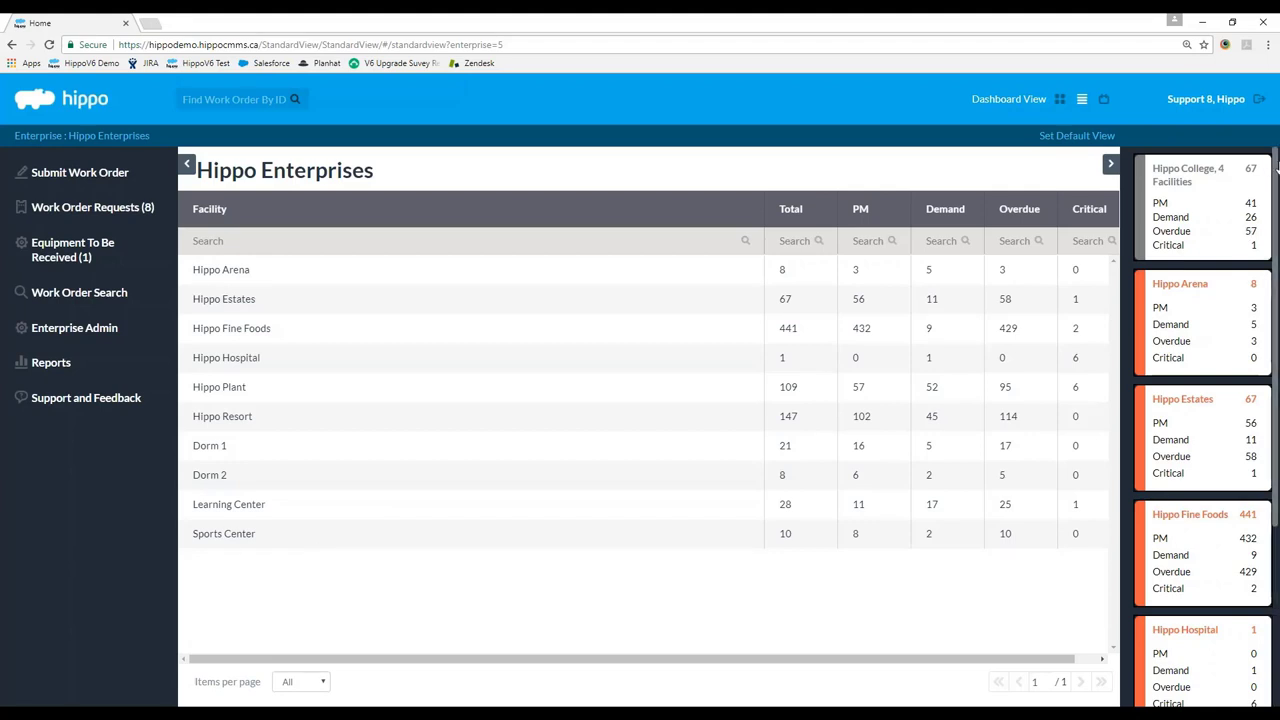
drag(1276, 166, 1276, 216)
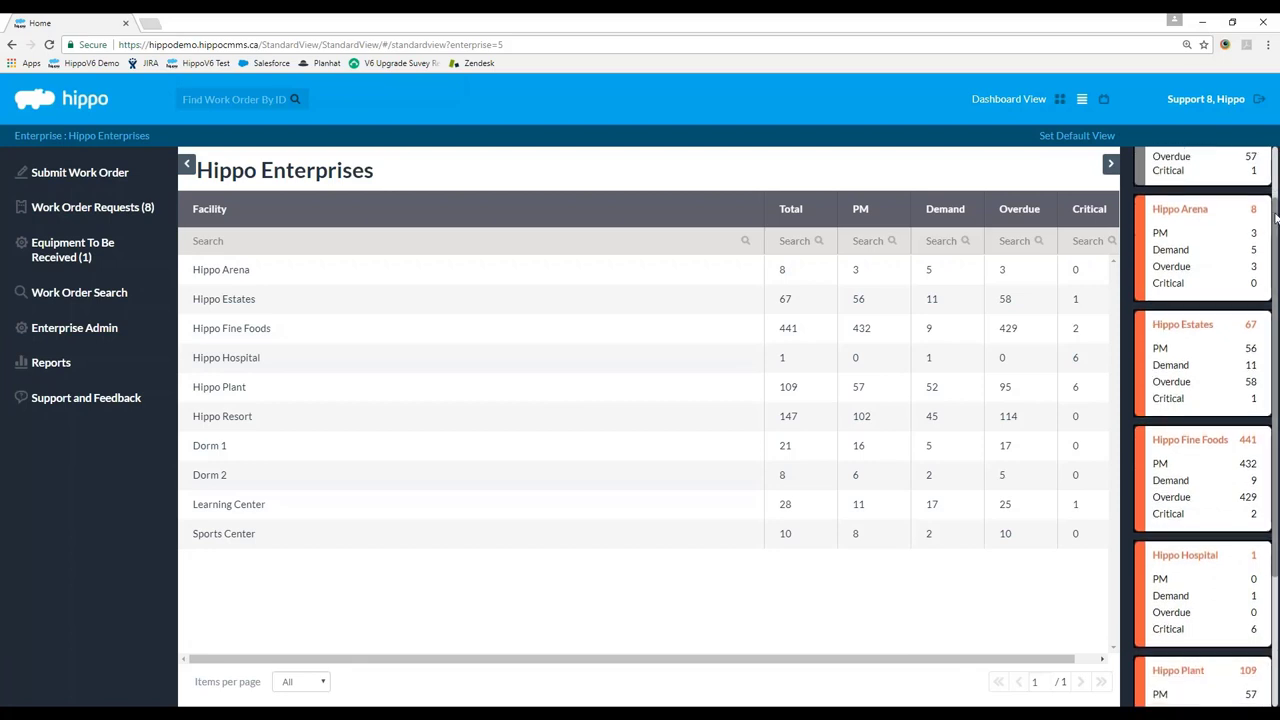
scroll(1210, 300, down, 1)
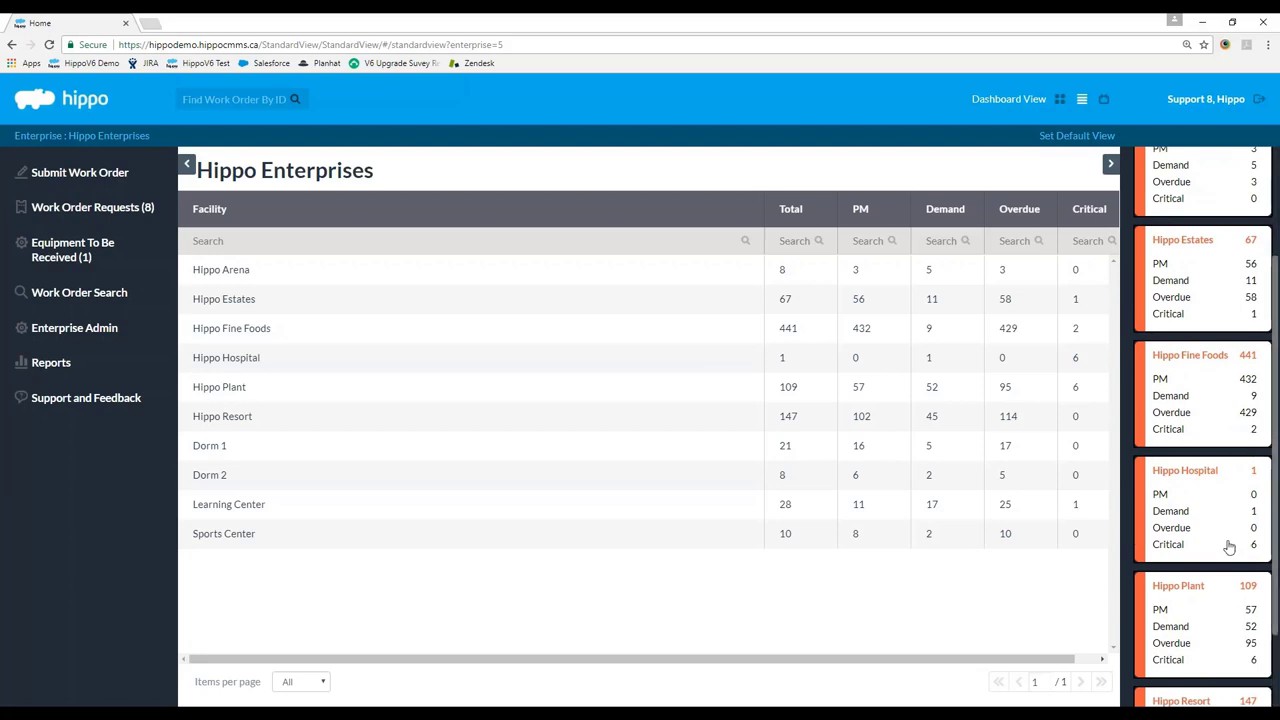
scroll(1185, 398, down, 1)
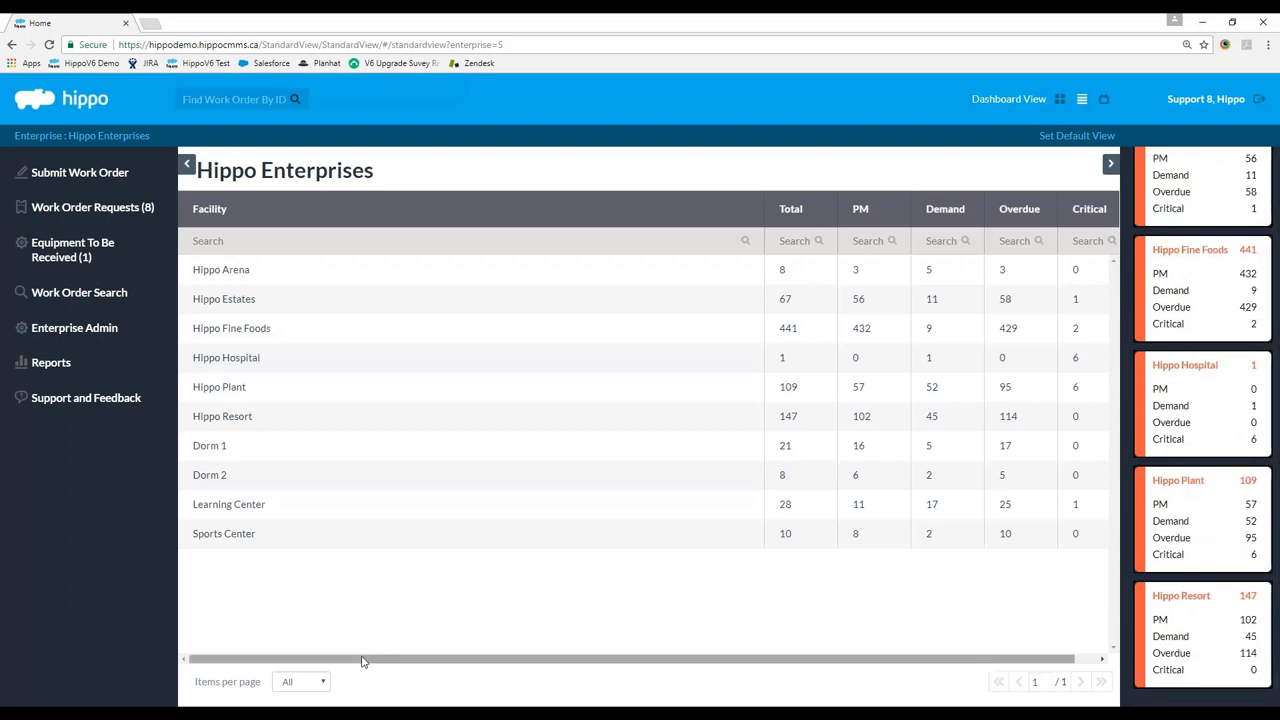
Open Hippo Plant's work-order list showing 109 orders, 57 PM and 52 demand.
drag(363, 660, 434, 663)
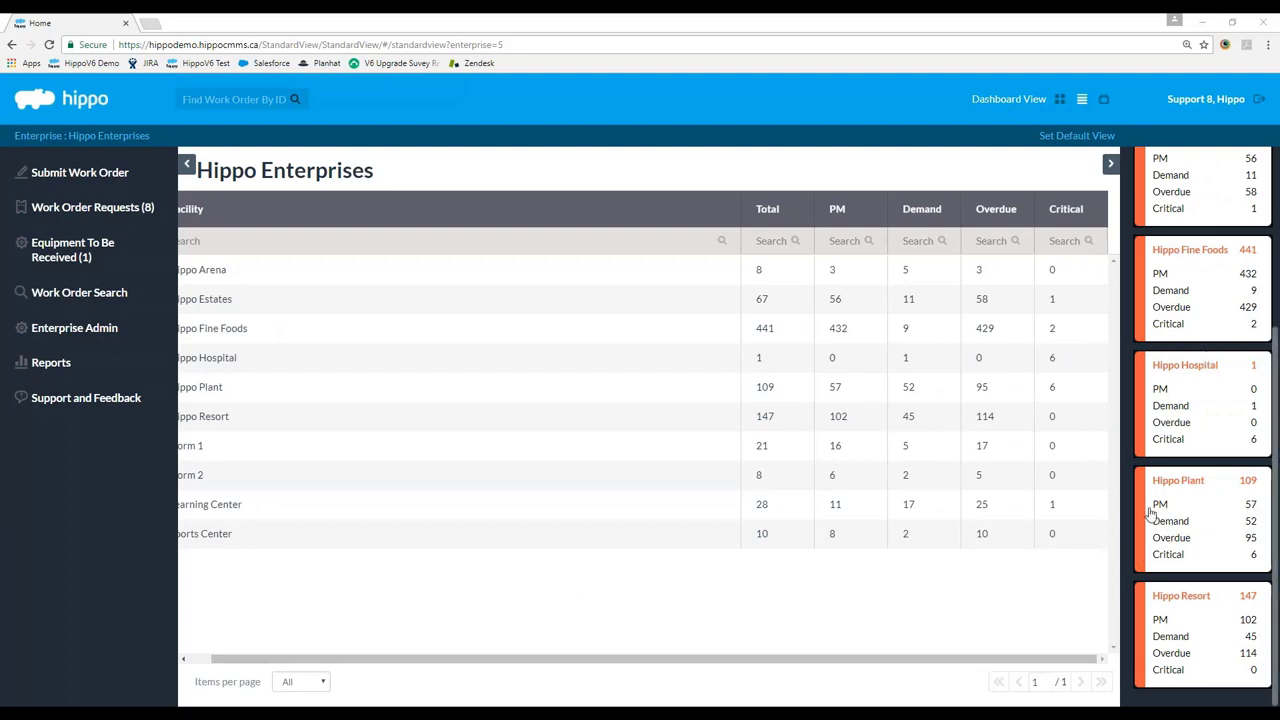
drag(982, 660, 863, 666)
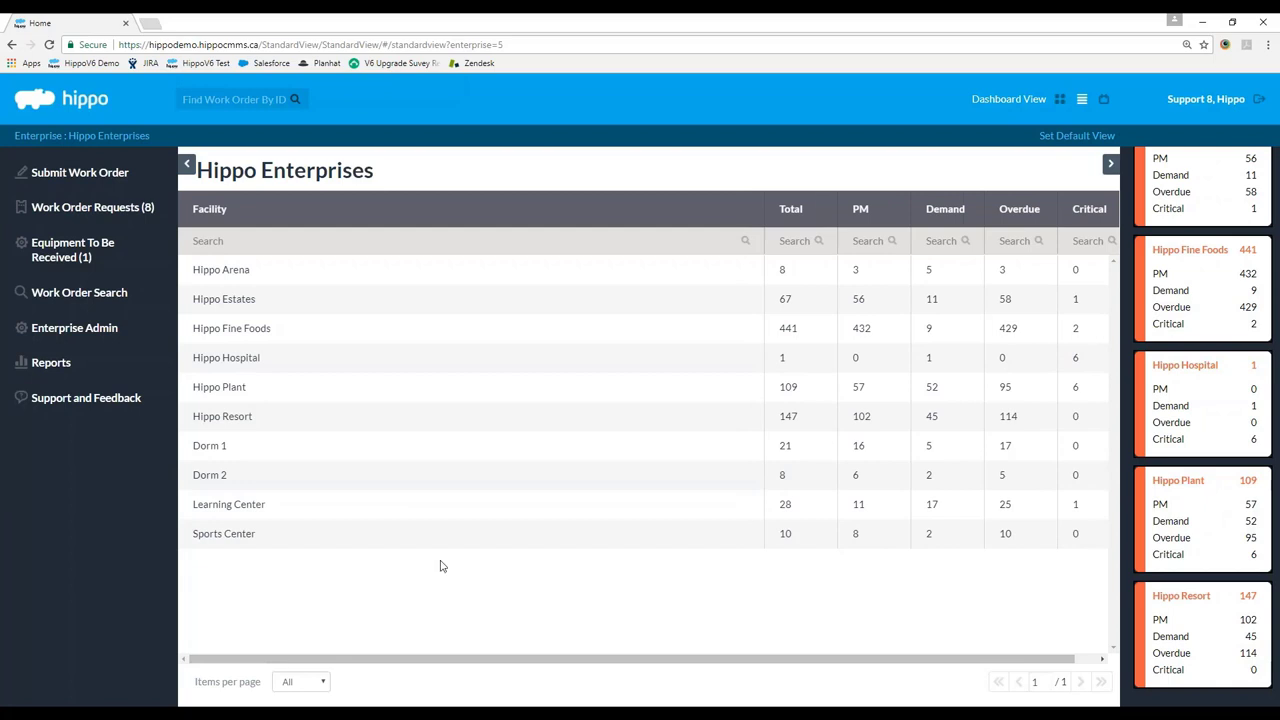
click(229, 391)
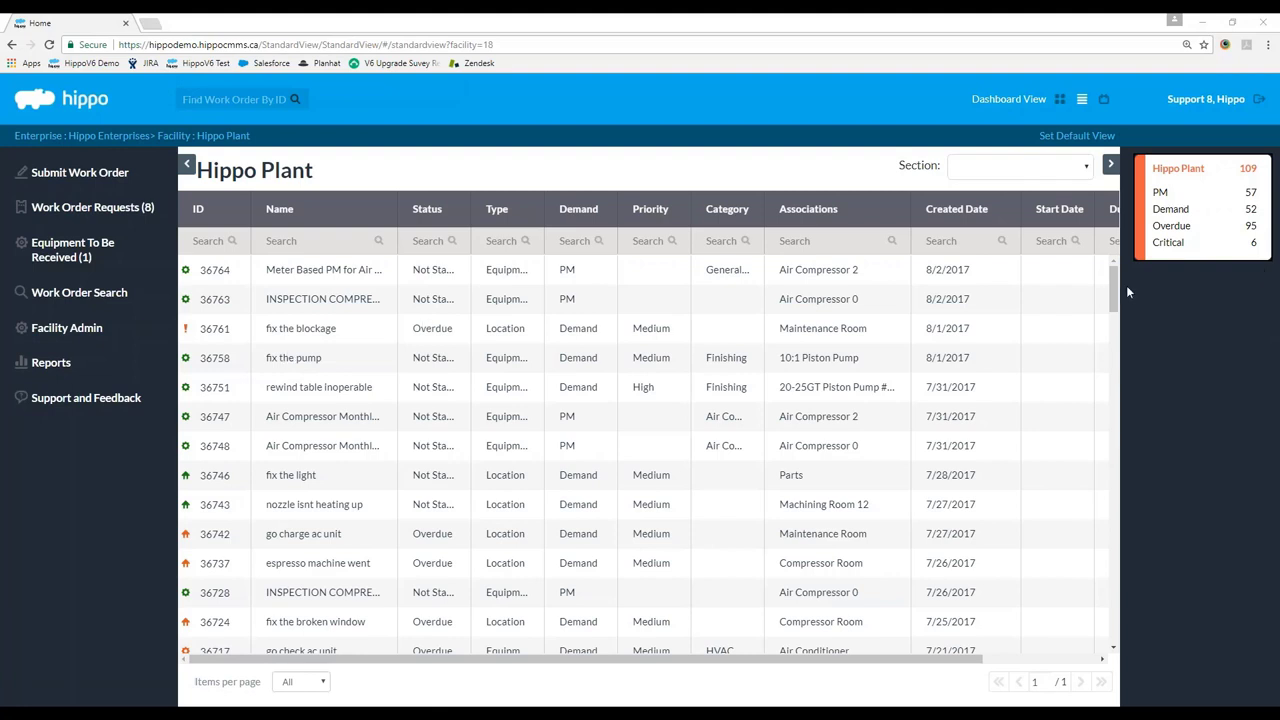
drag(1113, 285, 1113, 282)
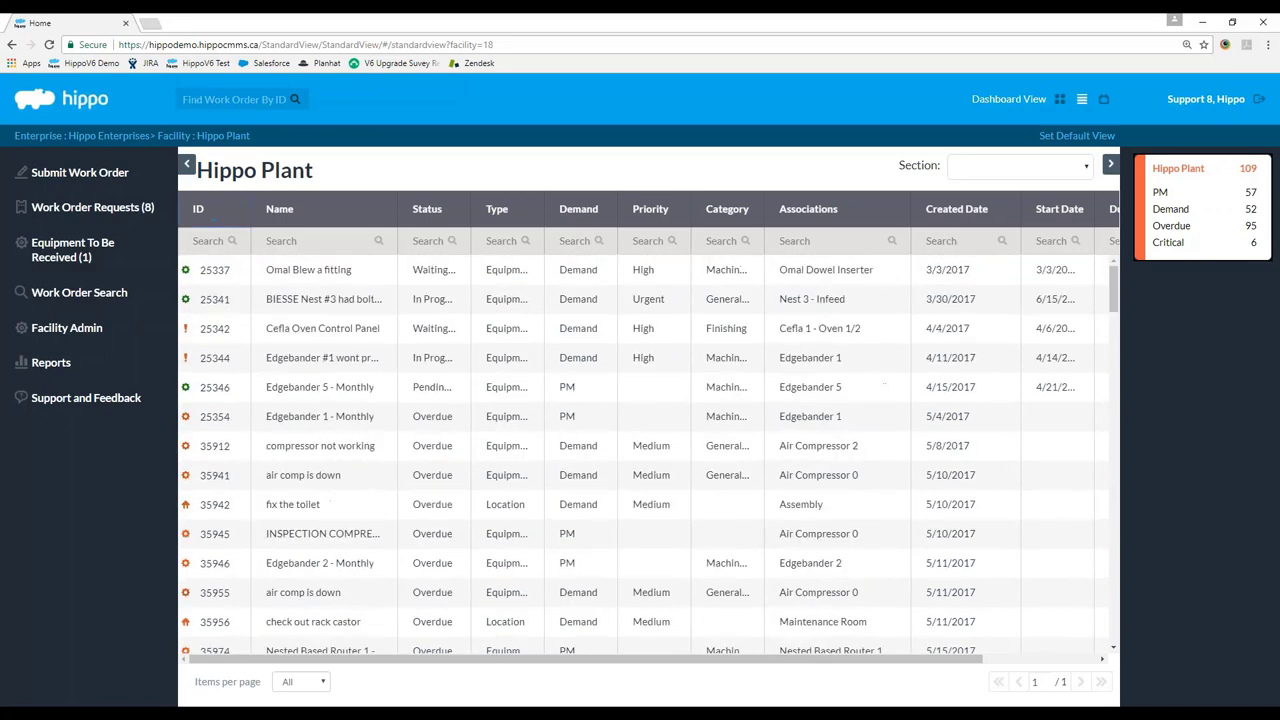
Try sorting by Name and Status, and widen the Type column to fit its values.
click(275, 212)
click(275, 215)
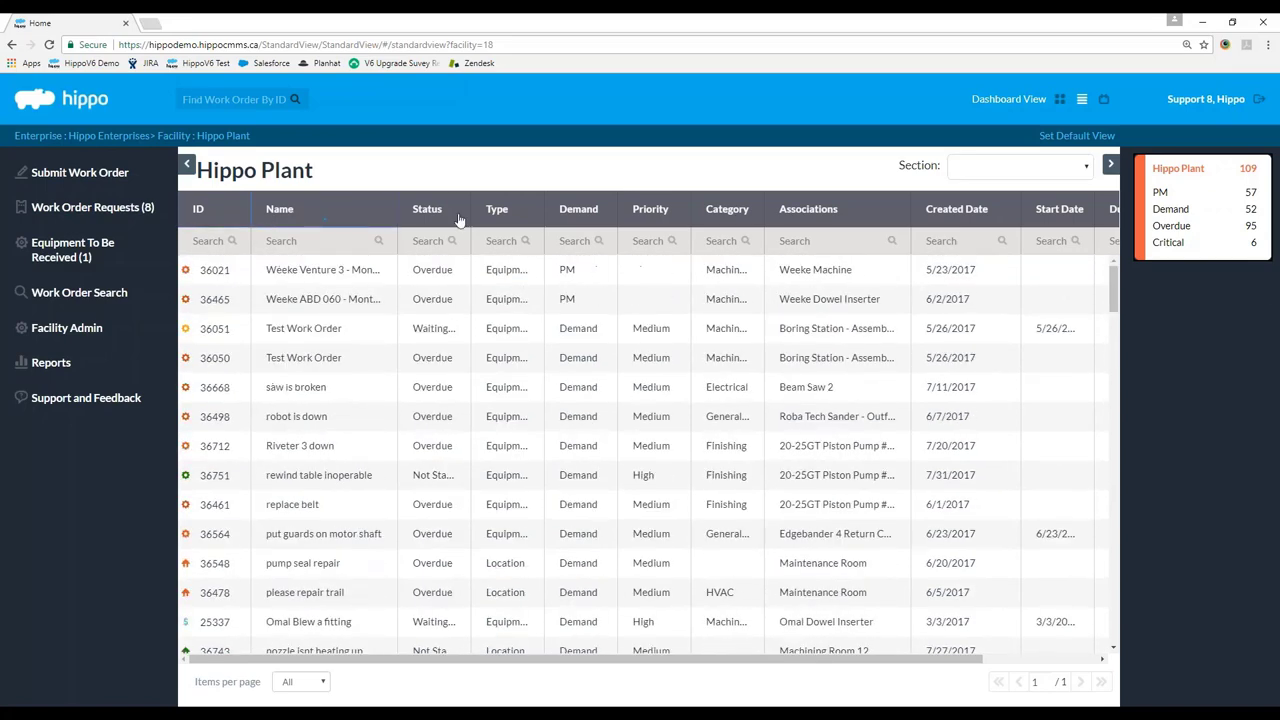
click(437, 212)
click(438, 214)
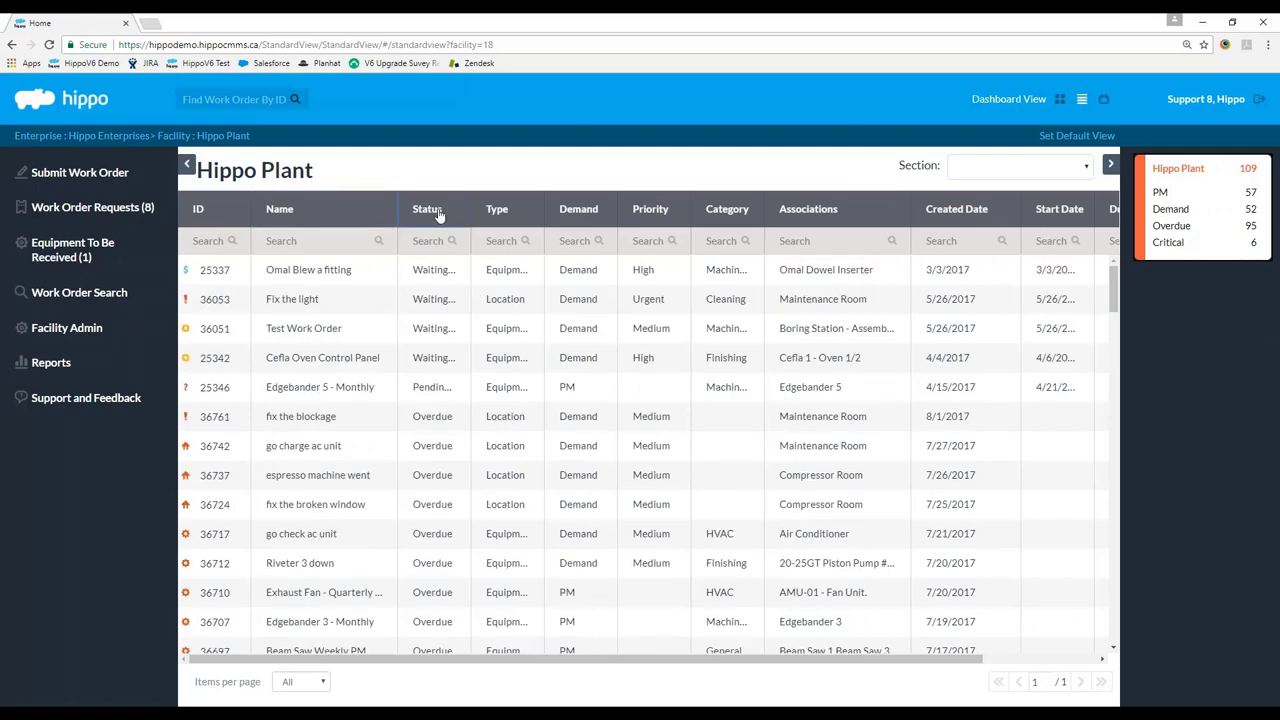
double_click(546, 214)
Sort the work orders by demand kind so PM orders are listed first.
click(522, 213)
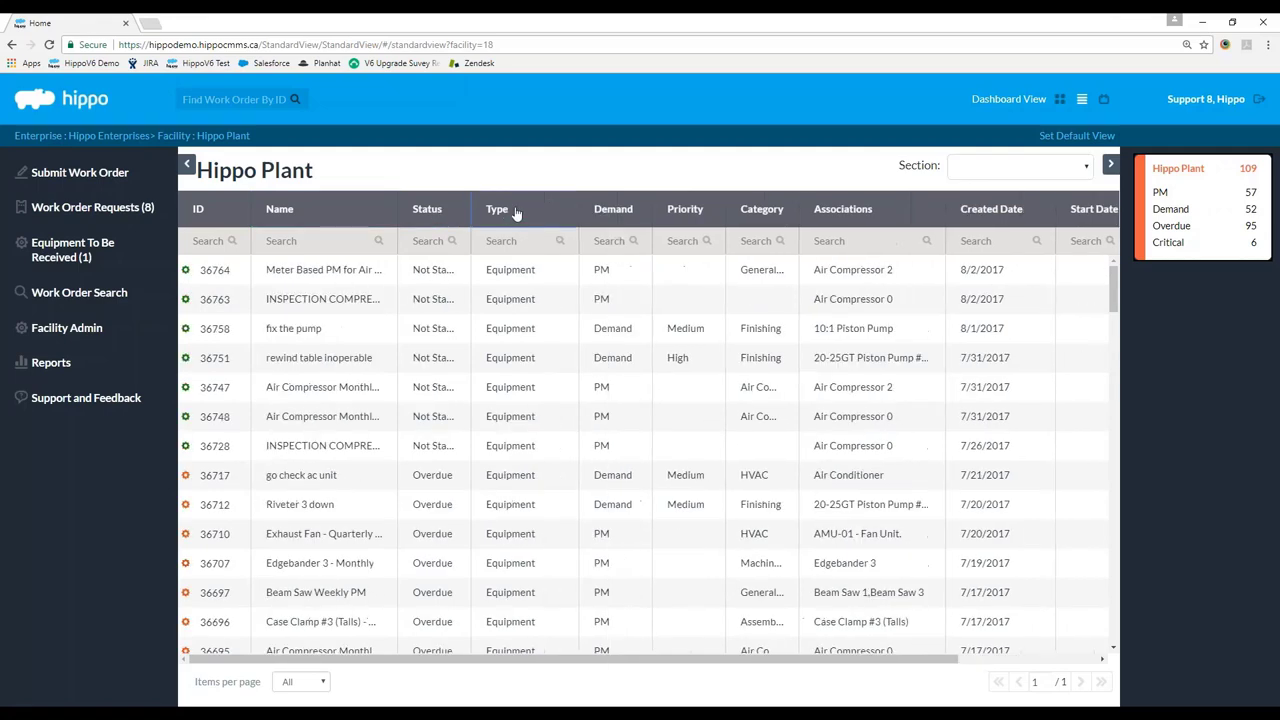
click(522, 213)
click(614, 213)
click(617, 214)
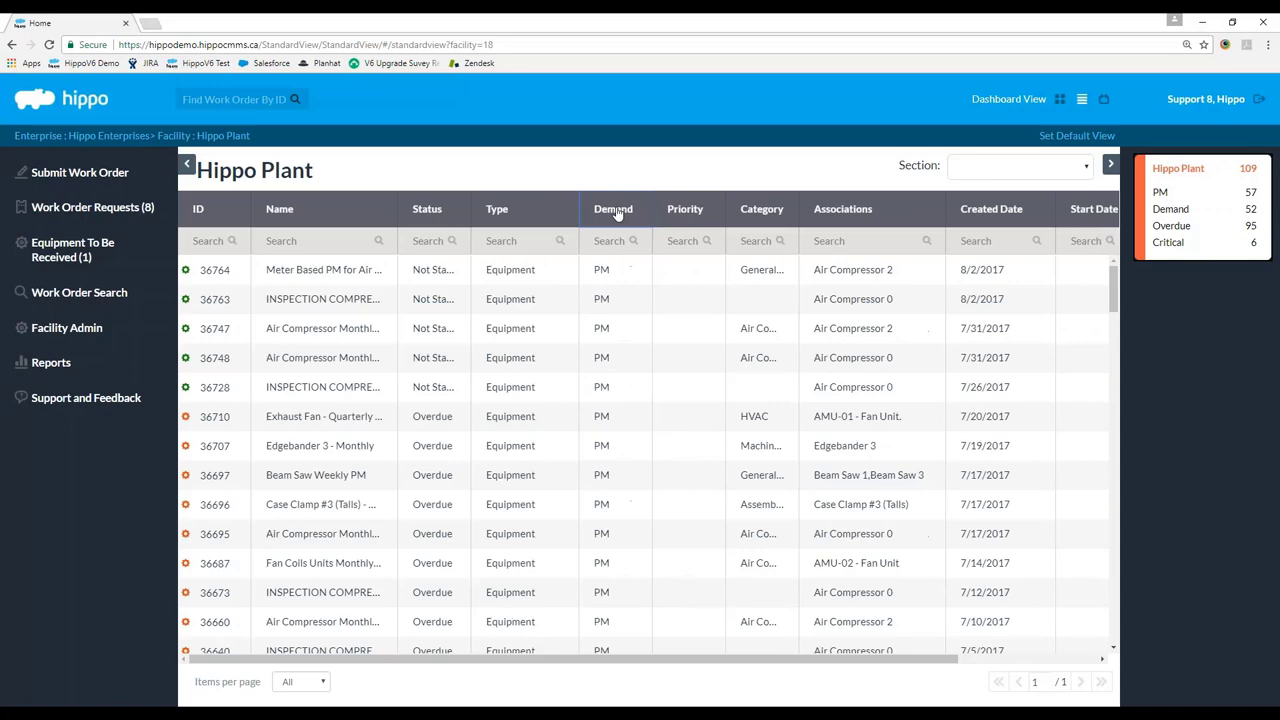
click(617, 214)
click(199, 215)
click(617, 222)
click(615, 224)
Go to Facility Admin > Scheduled Work Orders to list Hippo Plant's equipment schedules.
click(90, 330)
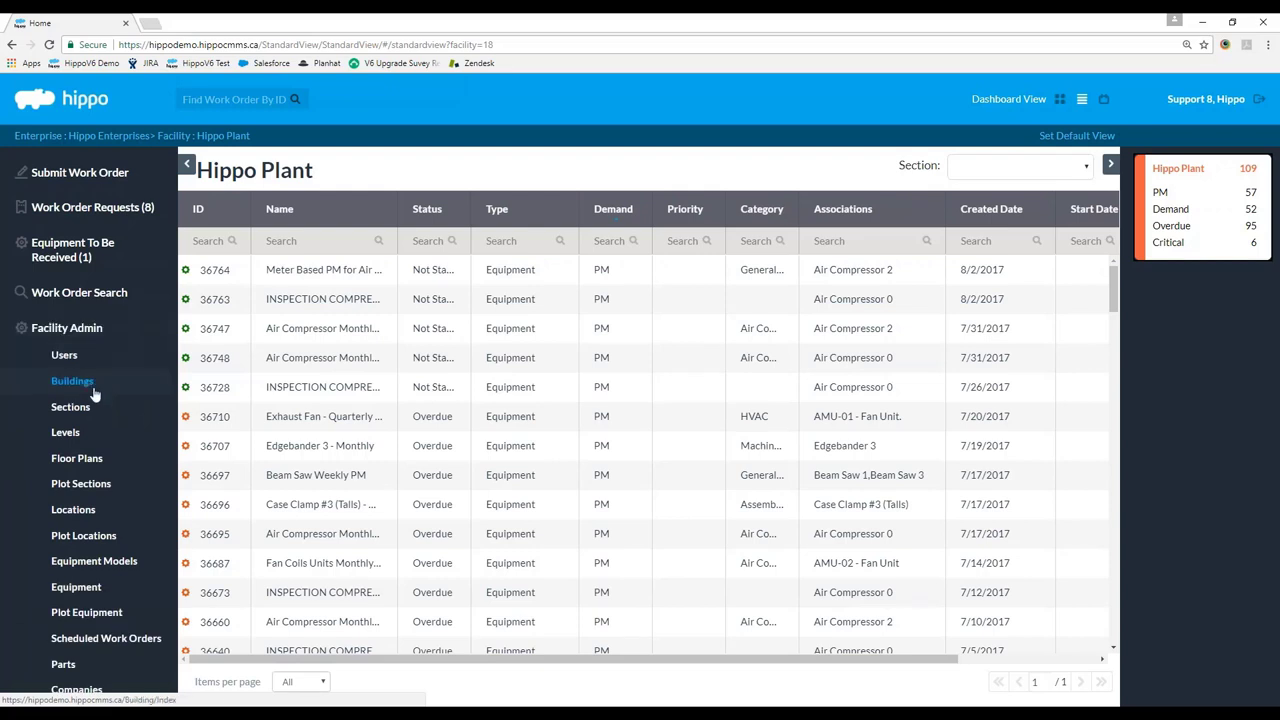
scroll(120, 490, down, 2)
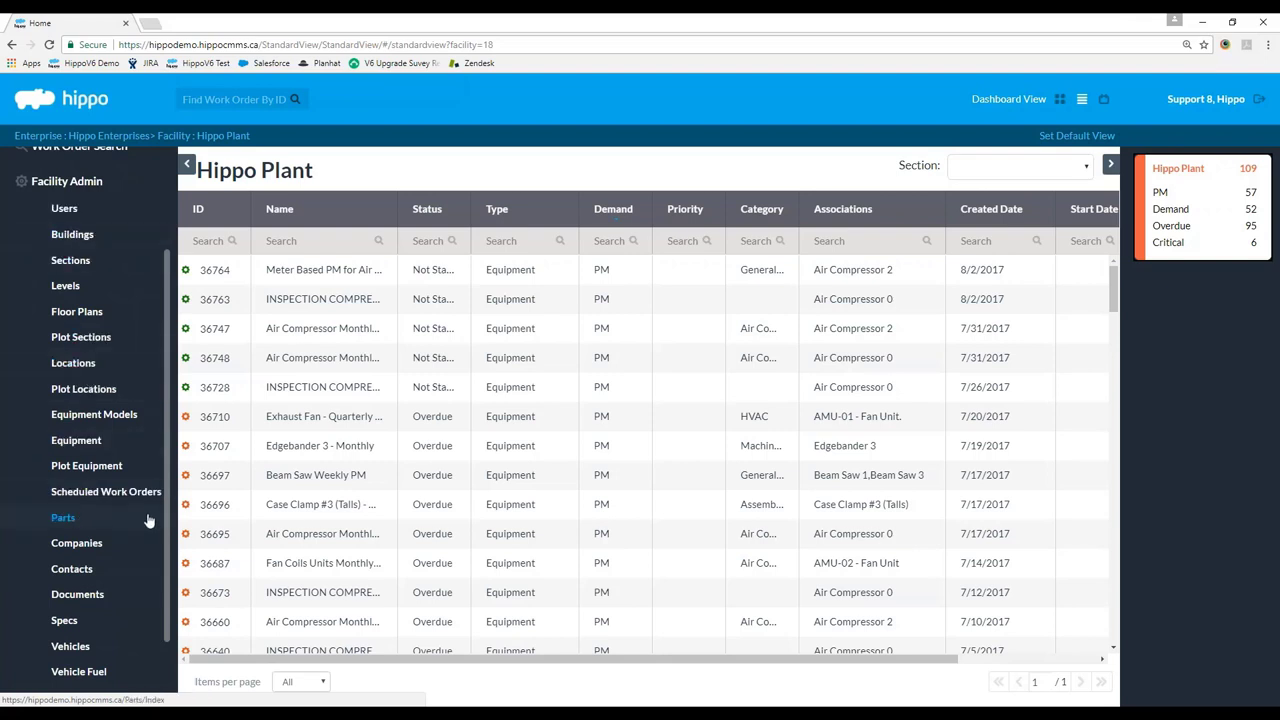
click(87, 496)
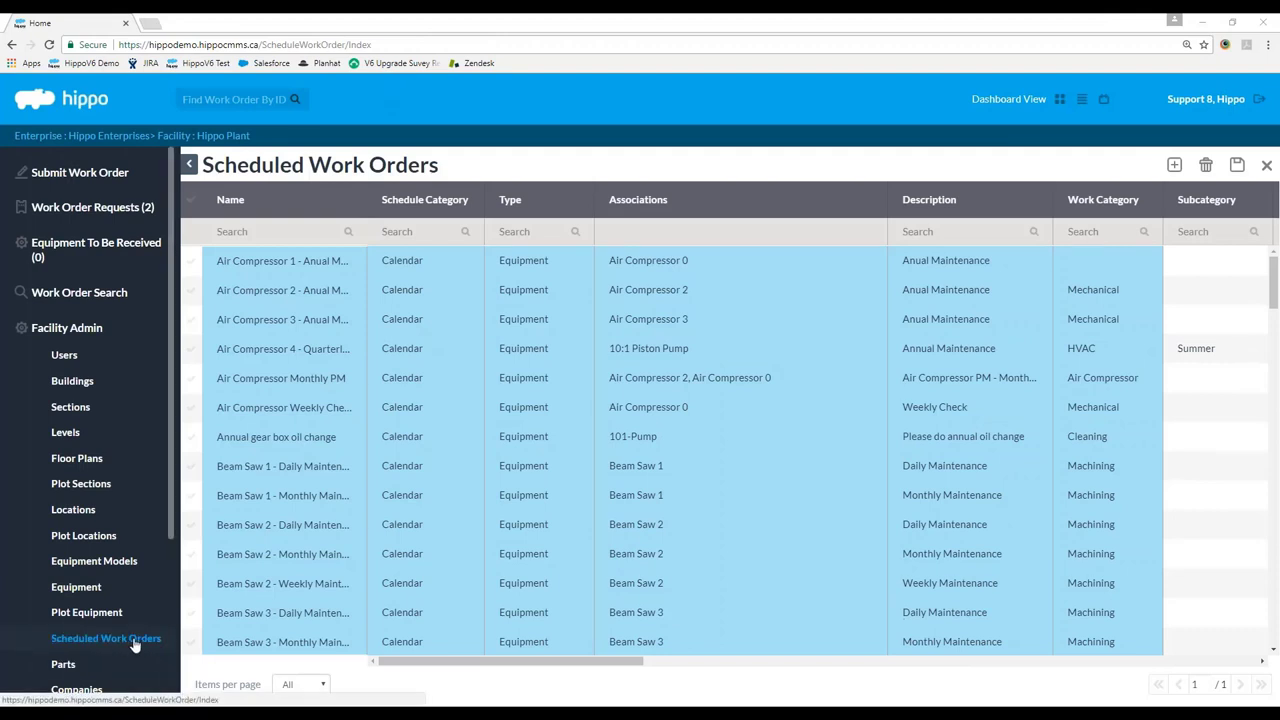
Fix the Air Compressor 3 schedule name to 'Annual Maintenance', save, and add a new schedule.
scroll(133, 647, down, 1)
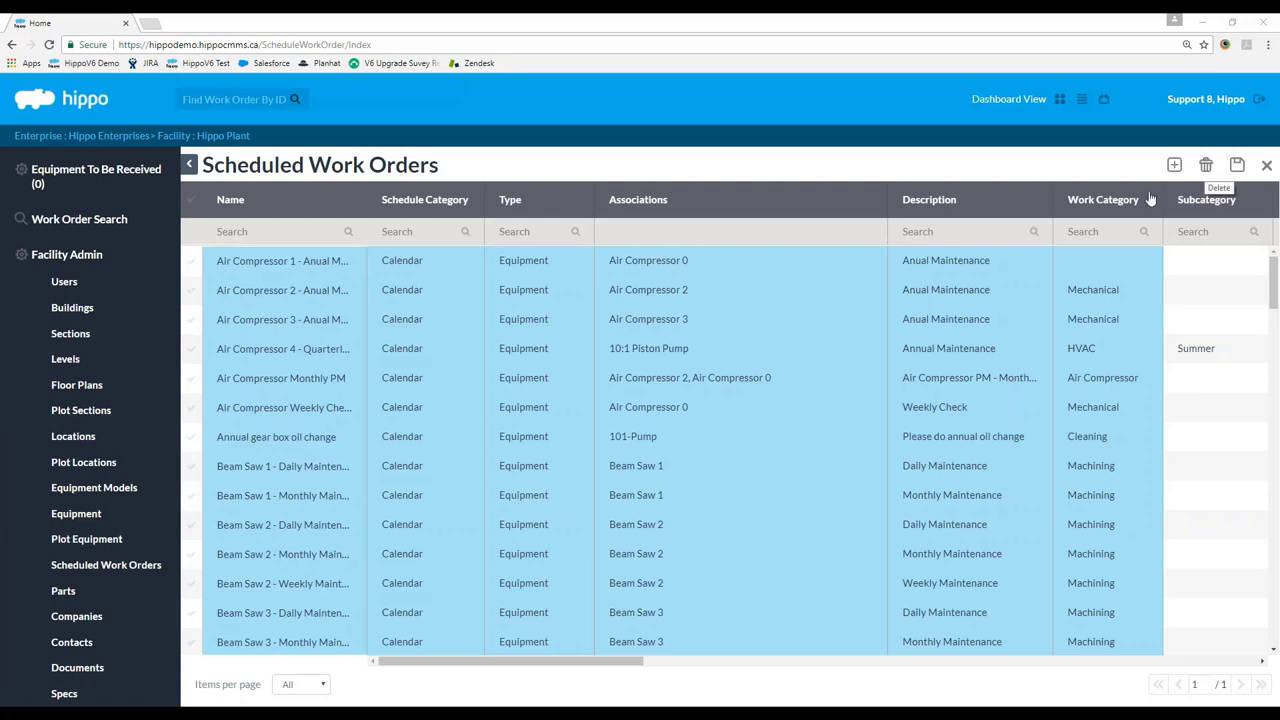
double_click(316, 320)
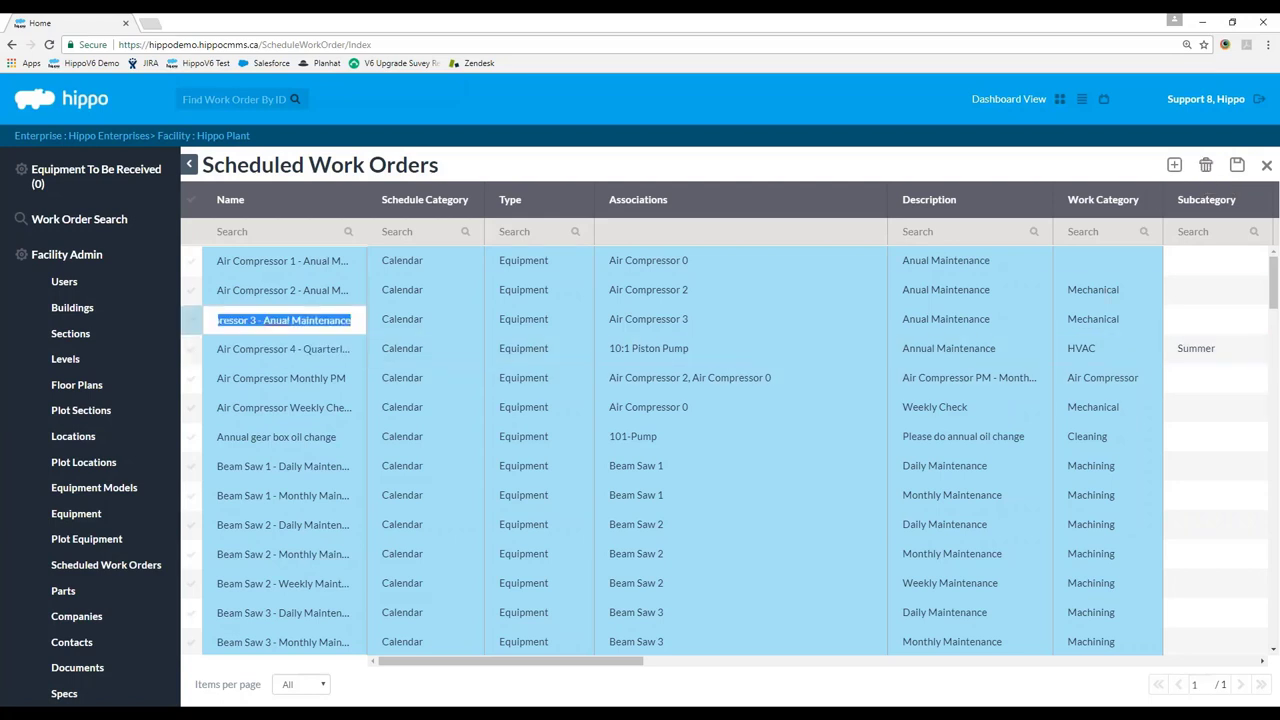
click(316, 321)
text(n)
click(1236, 166)
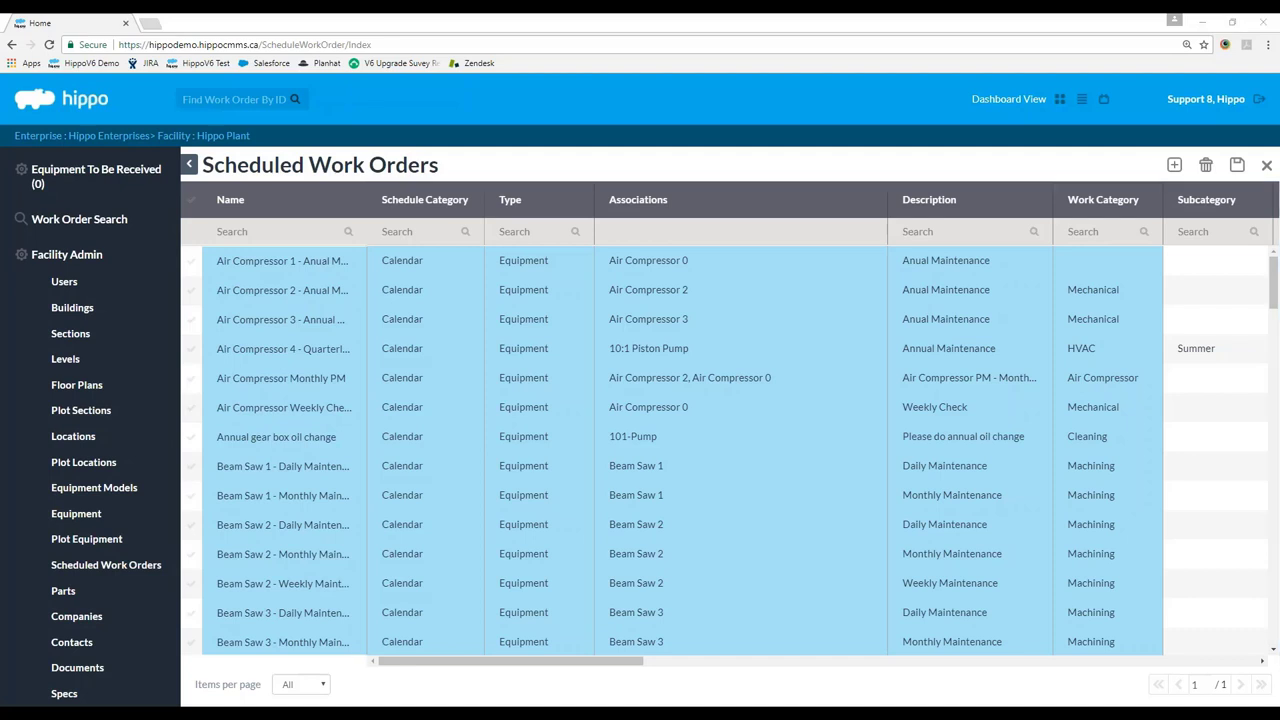
click(1173, 166)
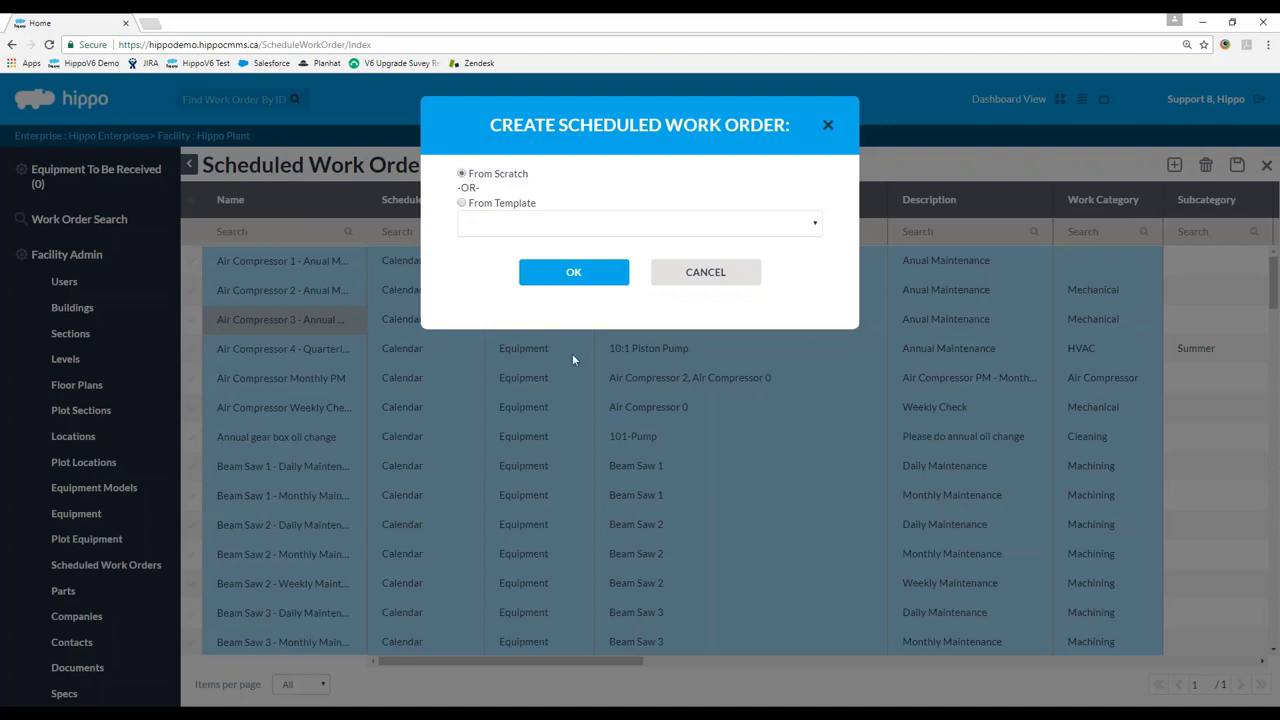
Confirm From Scratch to add a blank Calendar Equipment scheduled work order row.
click(573, 272)
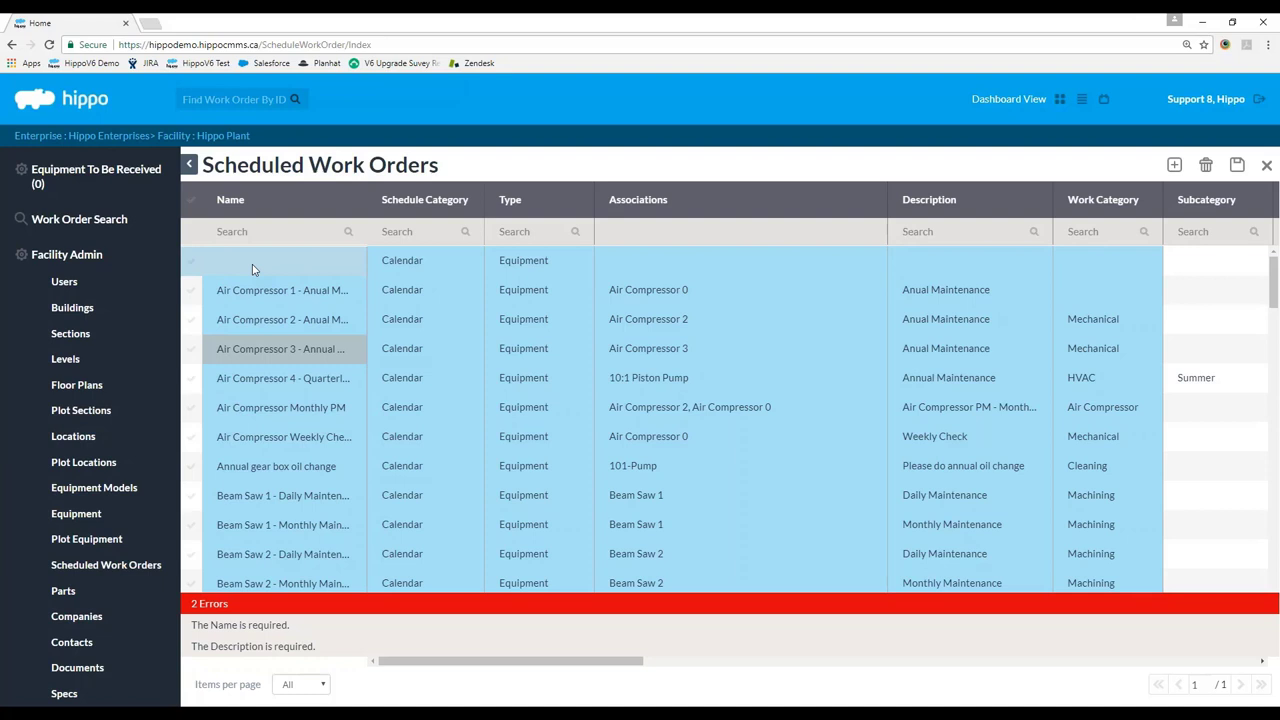
Name the new row 'AC Unit Inspection - Monthly', widening the Name column to read it.
click(252, 264)
drag(367, 200, 465, 200)
text(AC Un)
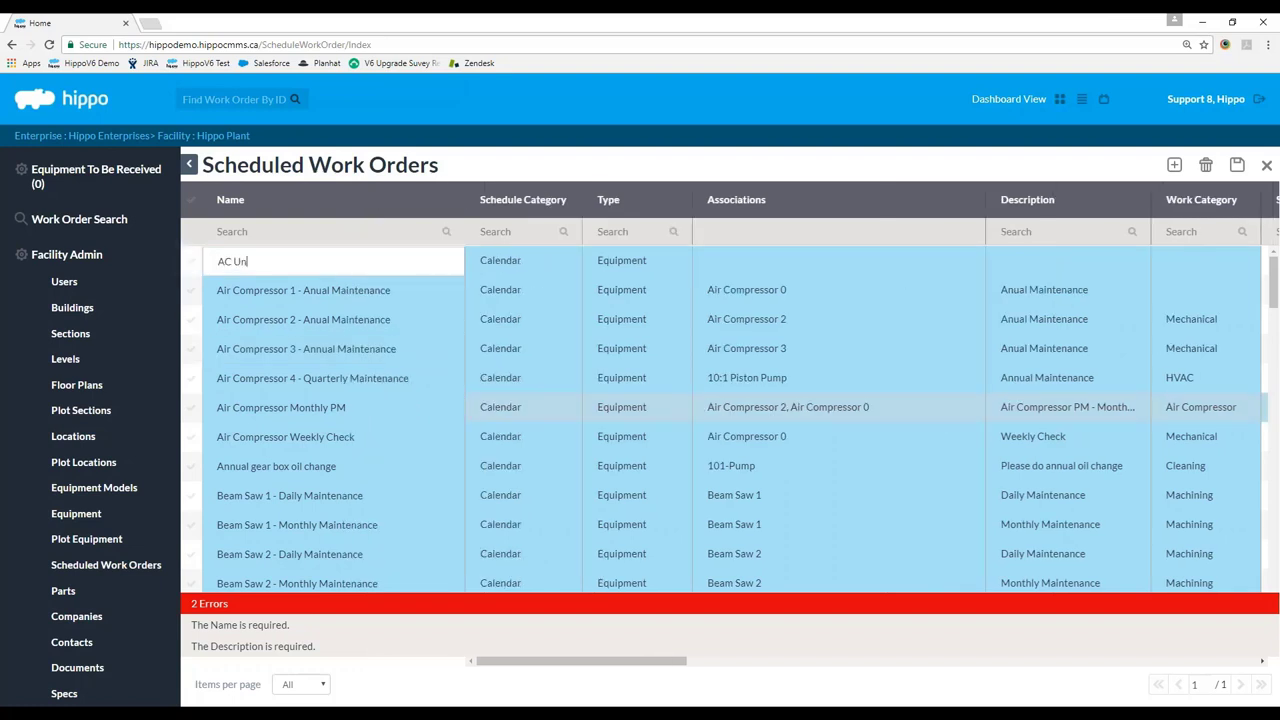
text(it Inspection - Monthly)
Keep Calendar as the schedule category and Equipment as the type, then open Associations.
right_click(548, 267)
click(528, 266)
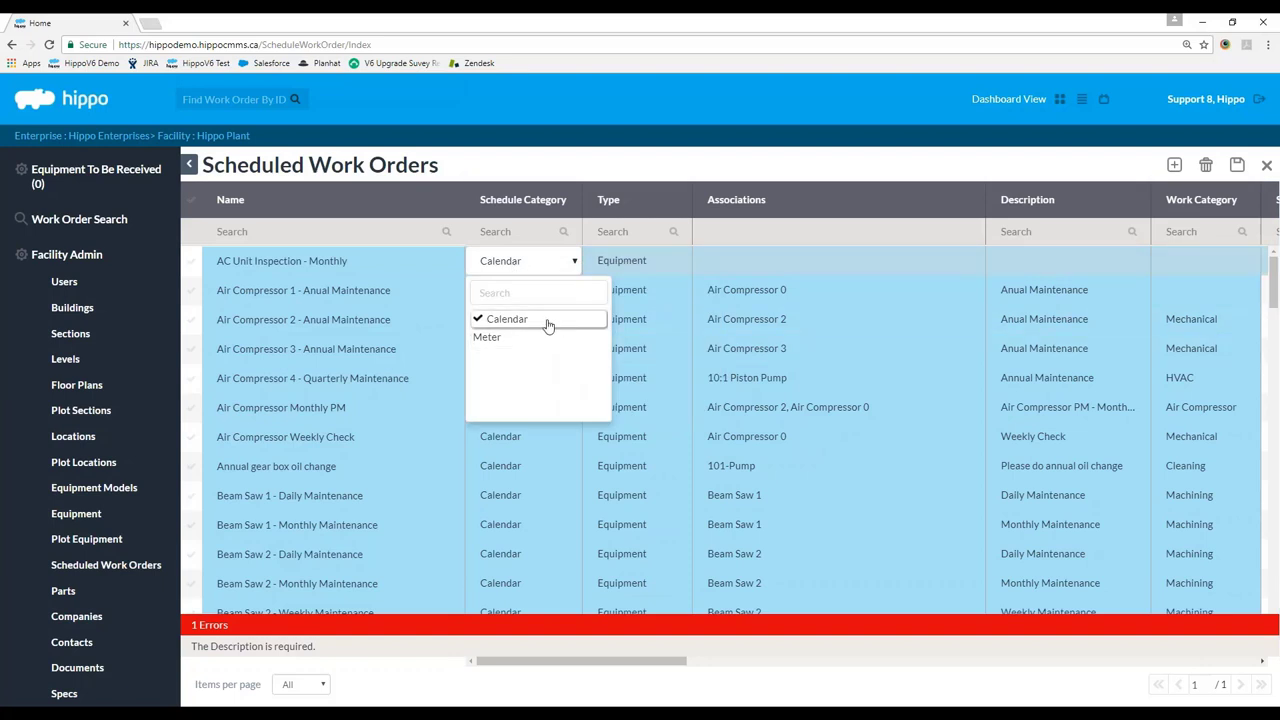
click(516, 320)
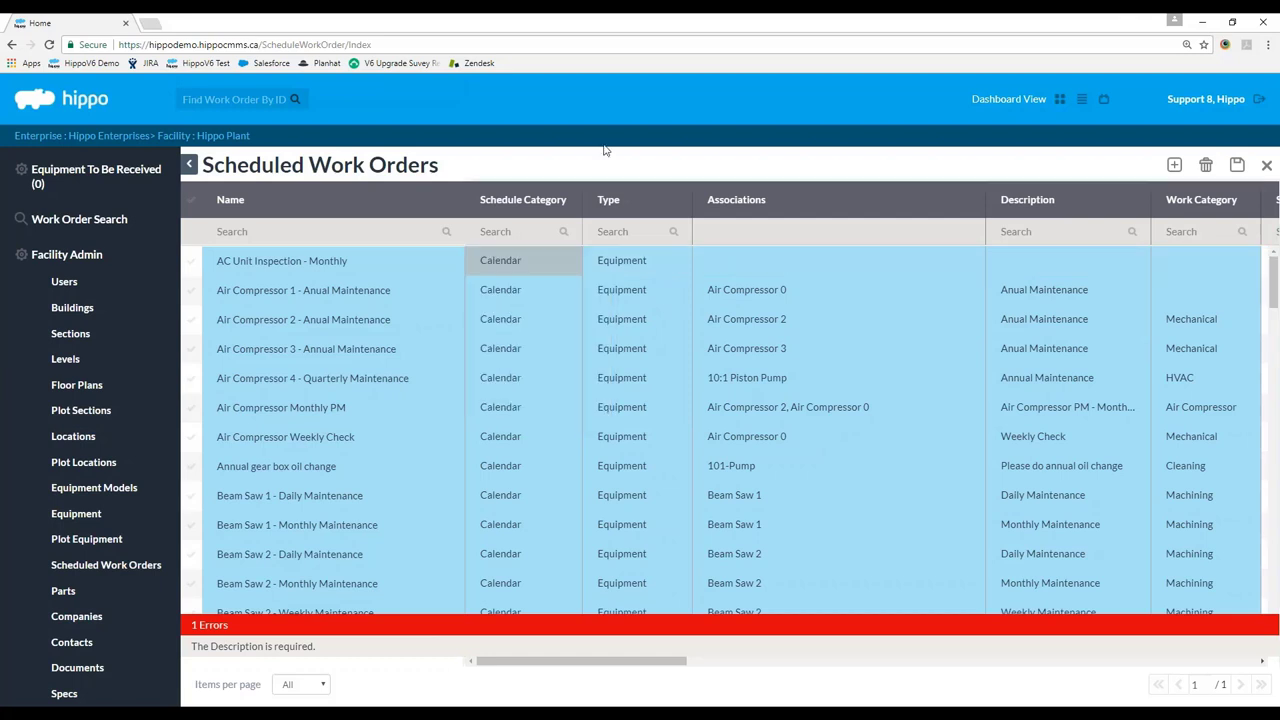
click(671, 268)
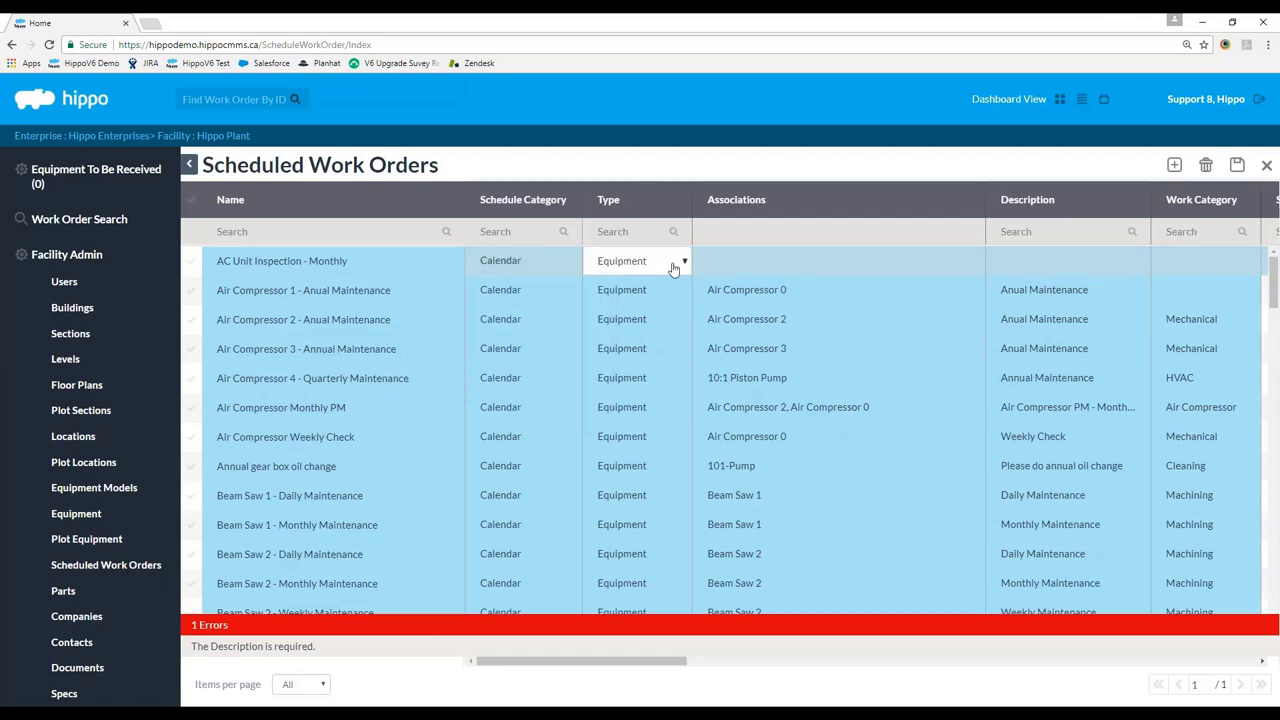
click(674, 263)
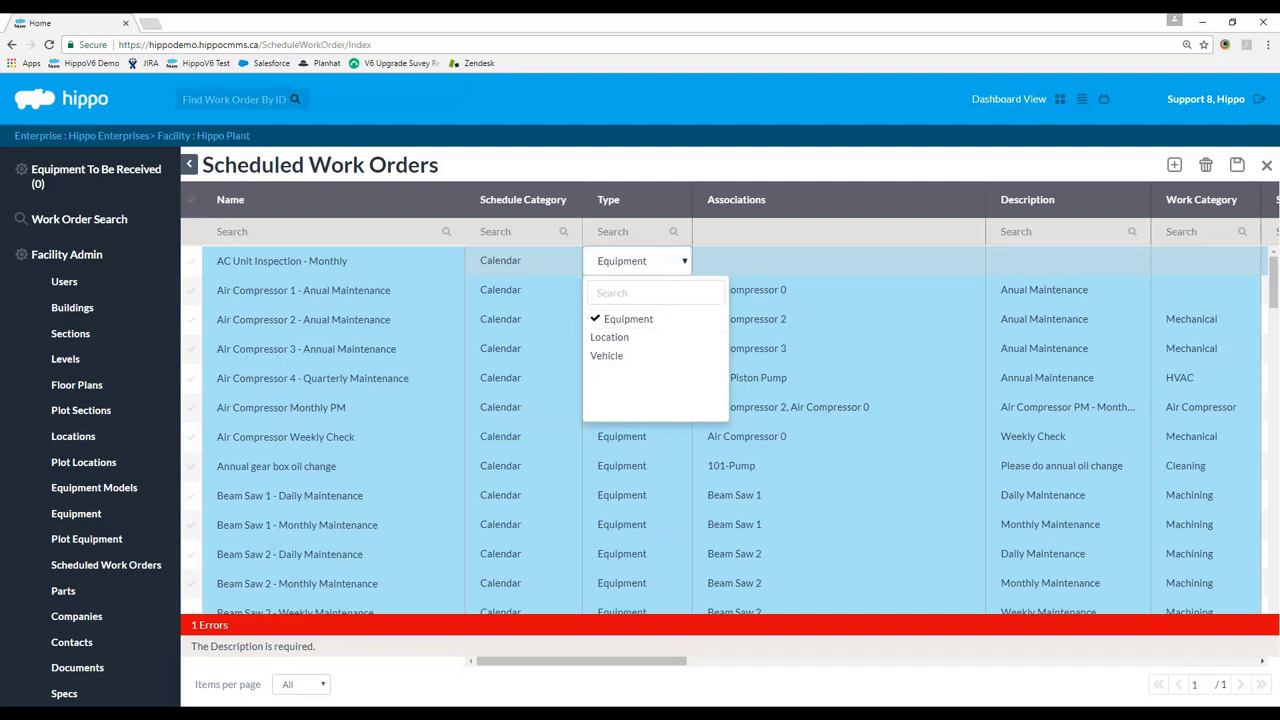
click(909, 169)
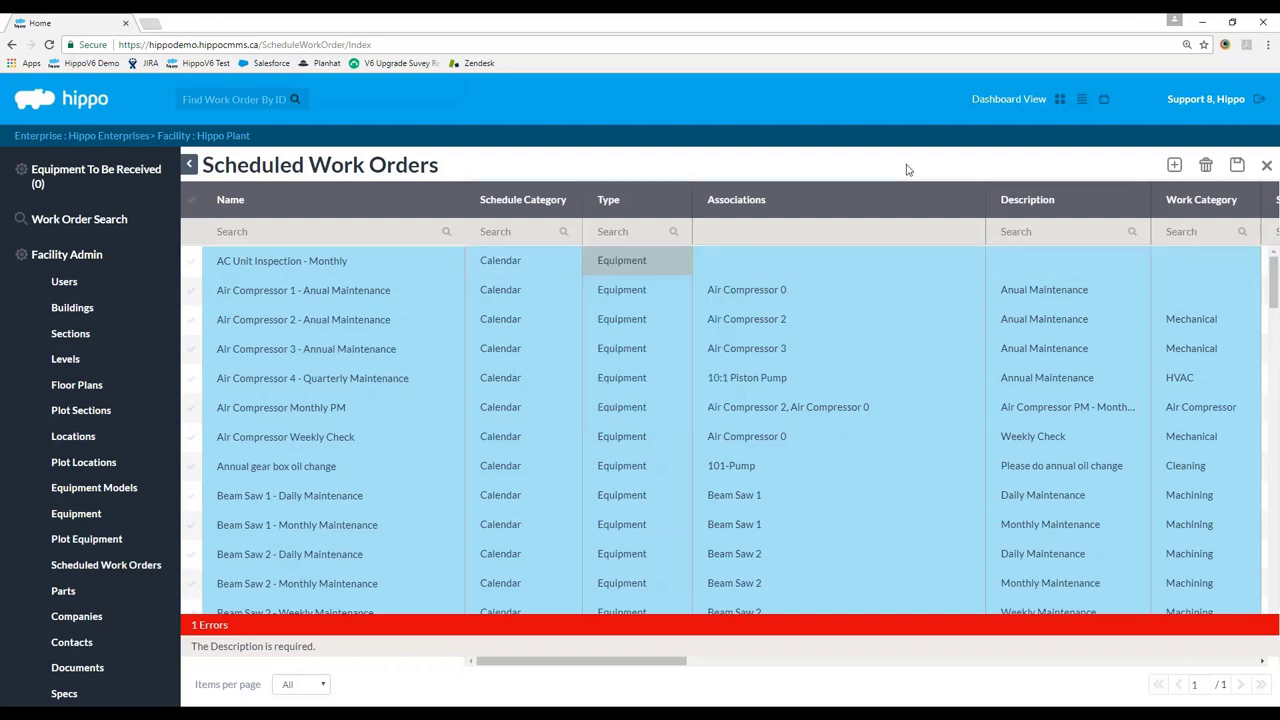
click(964, 259)
click(978, 263)
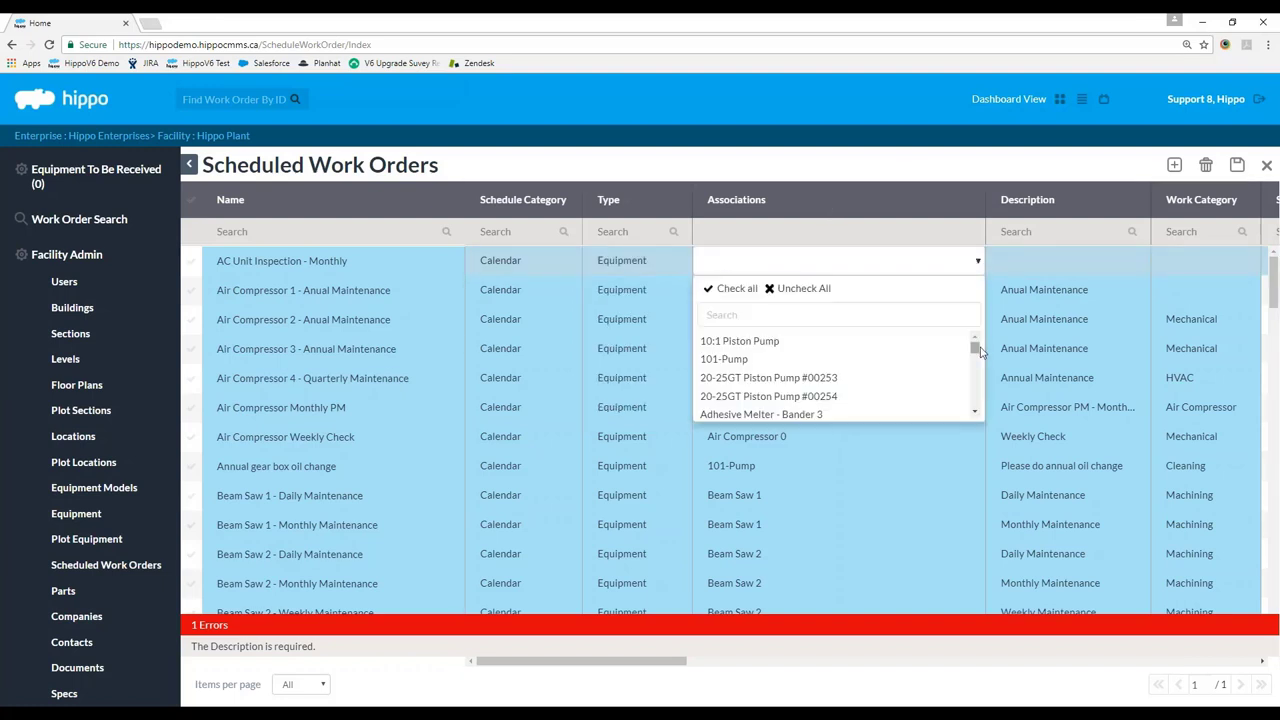
Search 'Air Condi' in the Associations list and link the Air Conditioner equipment.
drag(972, 345, 978, 347)
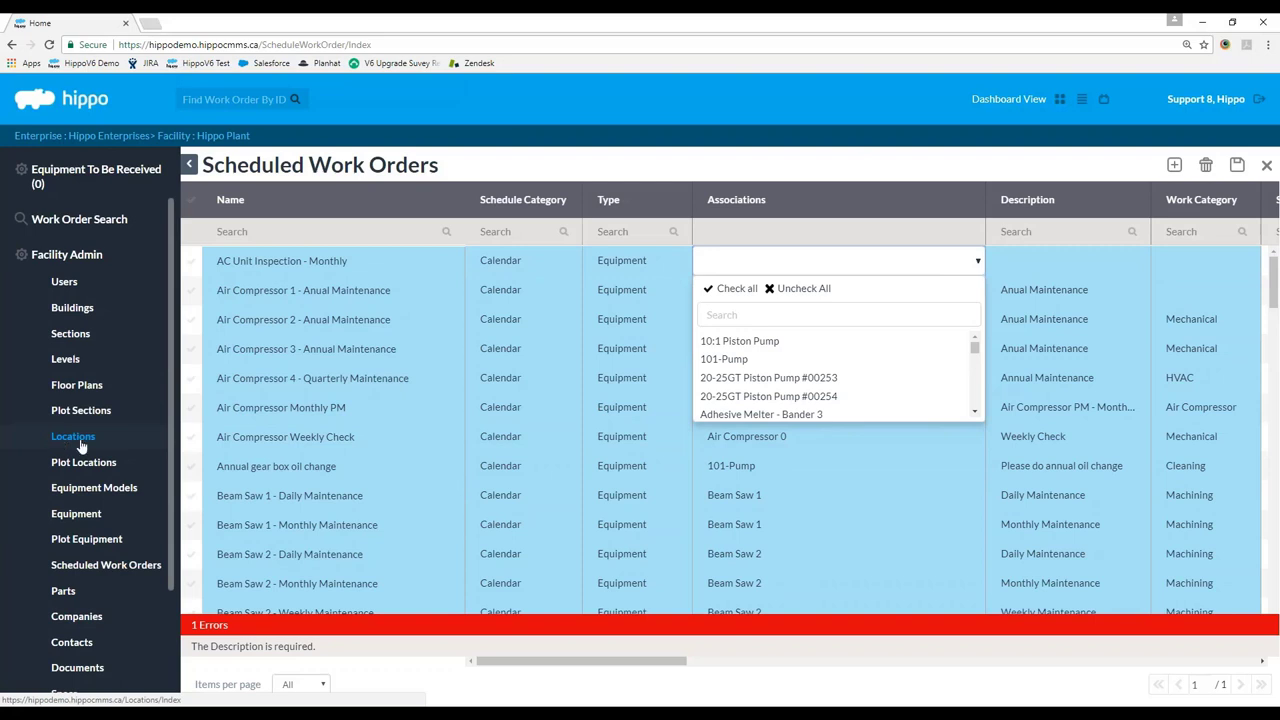
scroll(95, 510, down, 3)
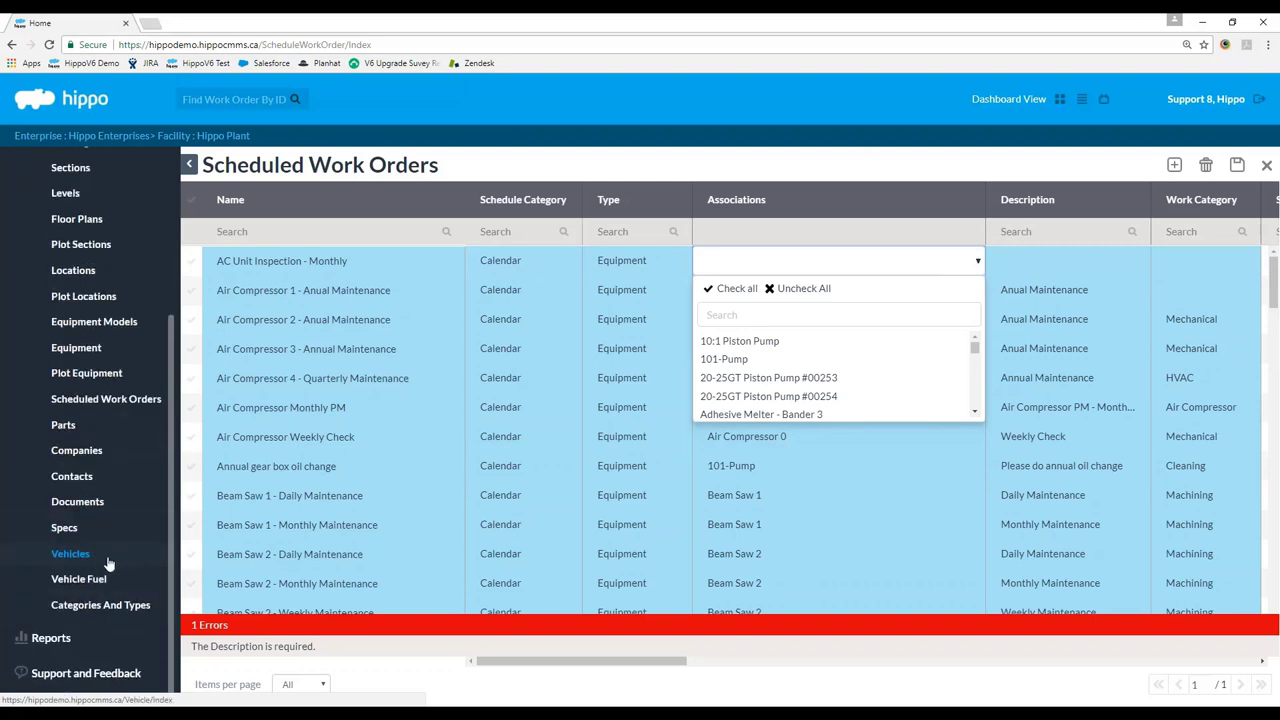
scroll(108, 565, up, 3)
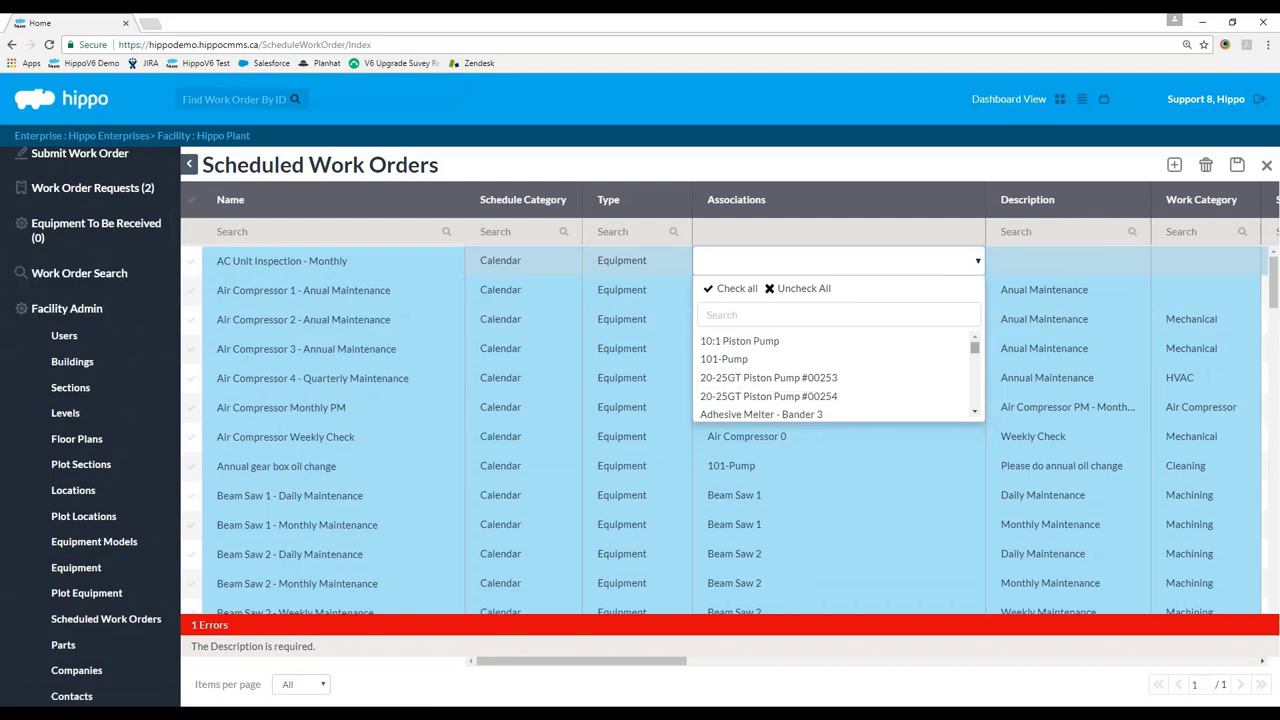
drag(975, 352, 976, 378)
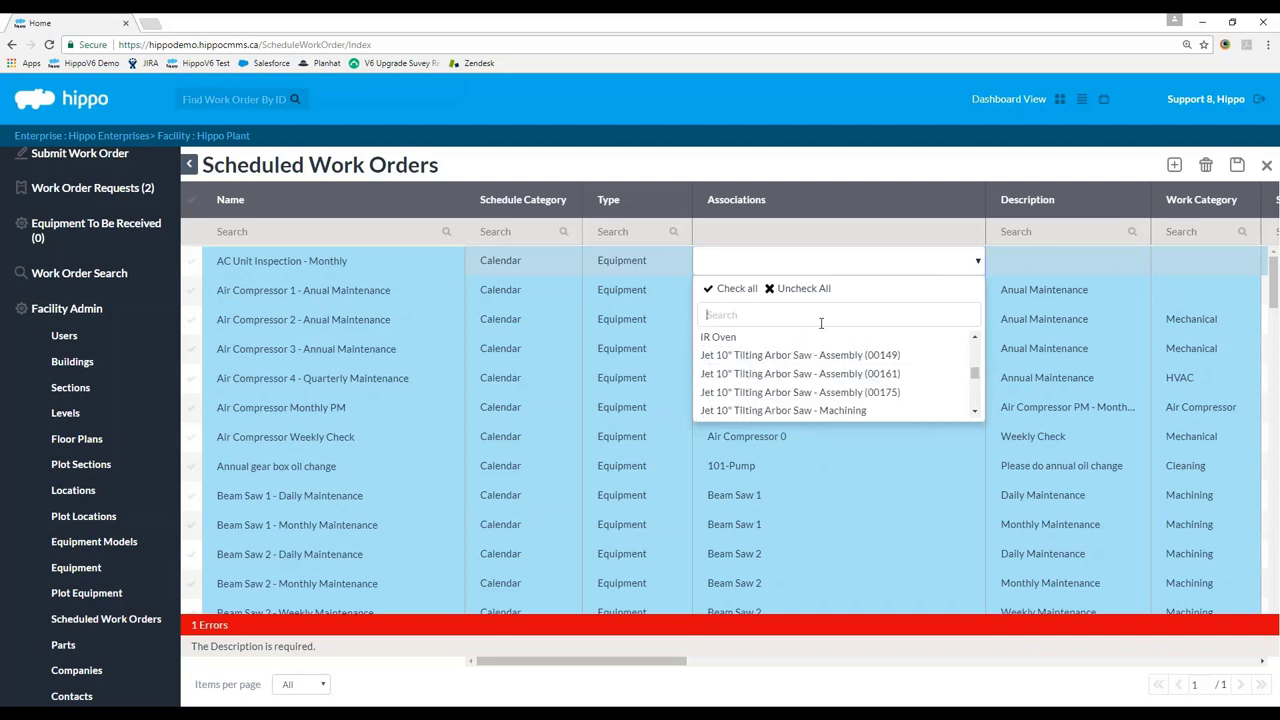
text(Air Condi)
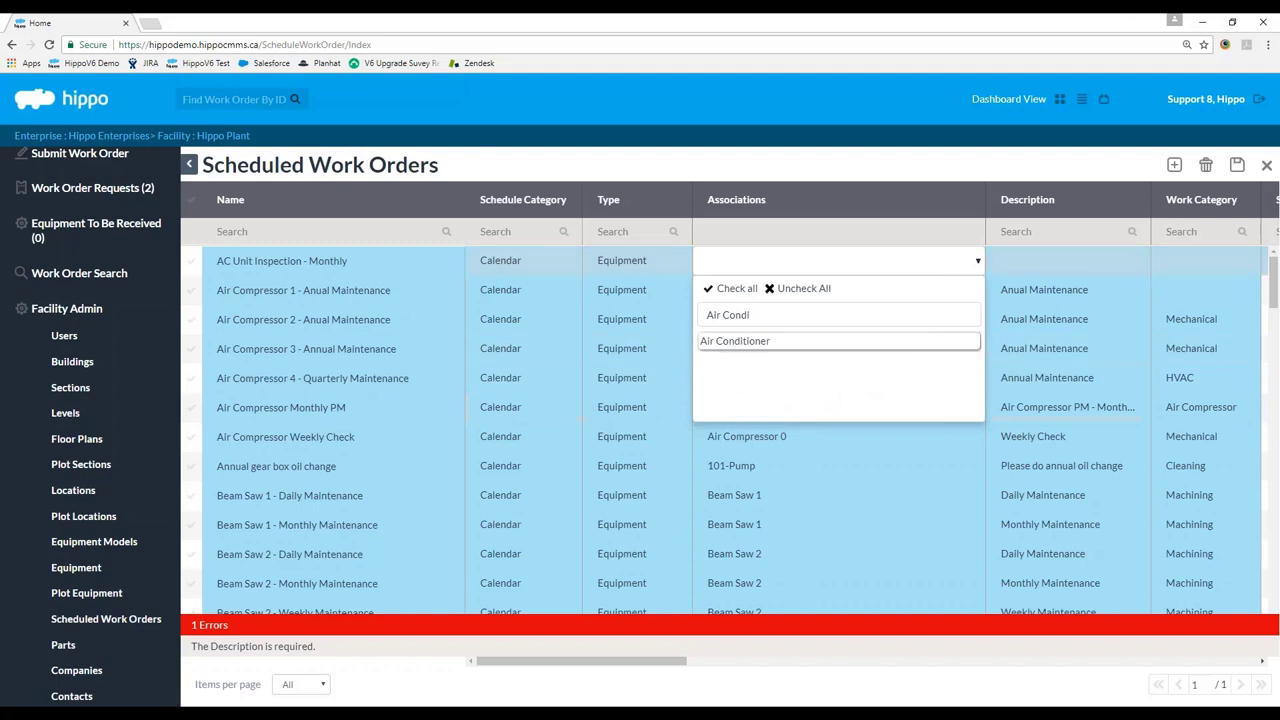
click(738, 341)
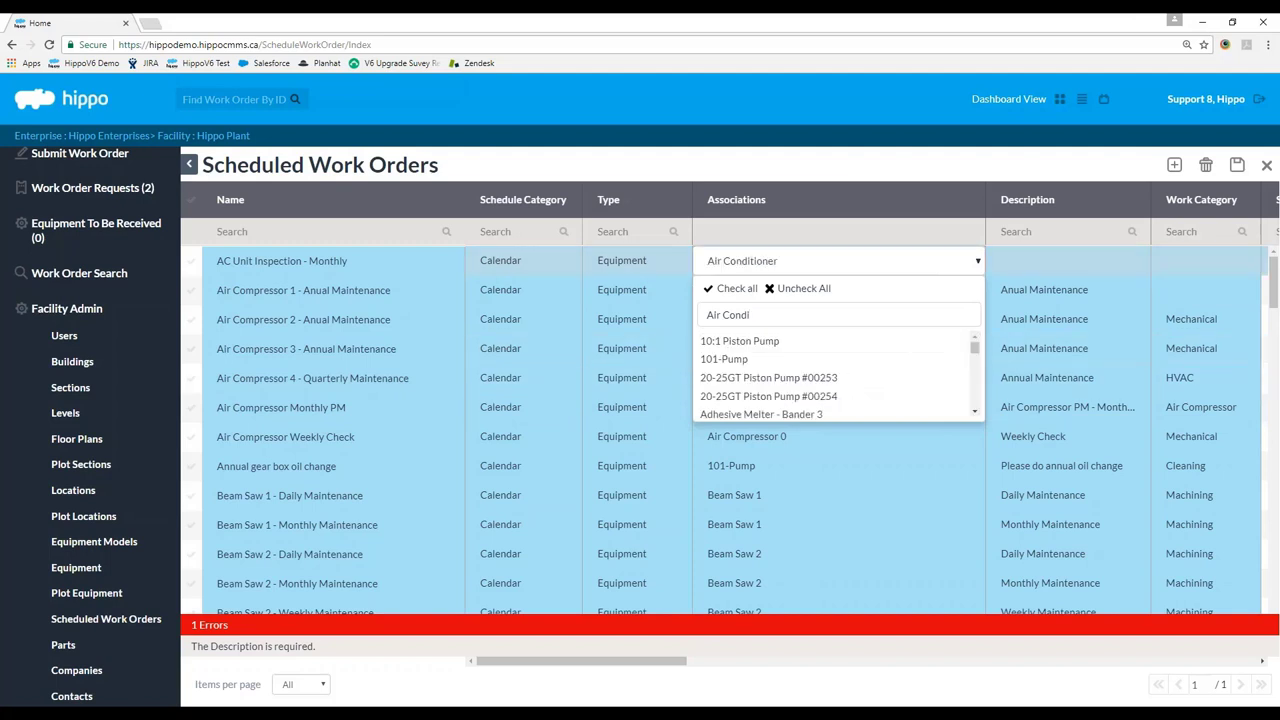
click(873, 163)
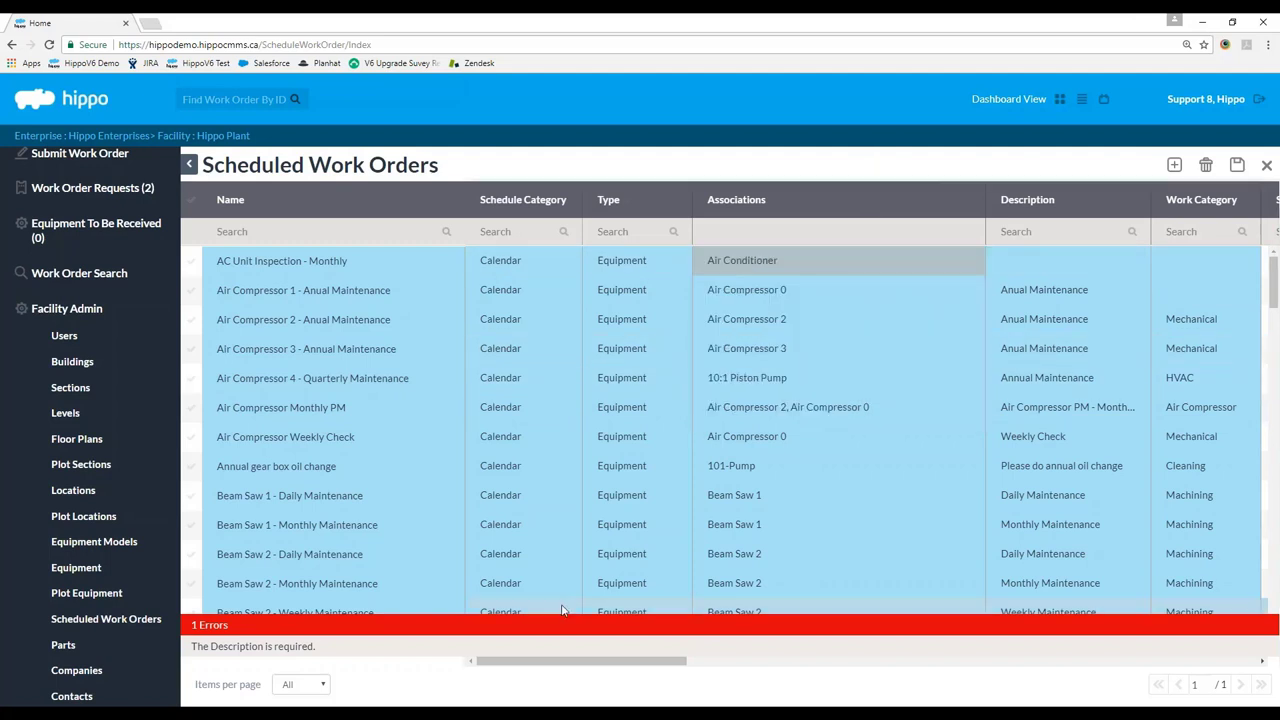
drag(511, 666, 615, 677)
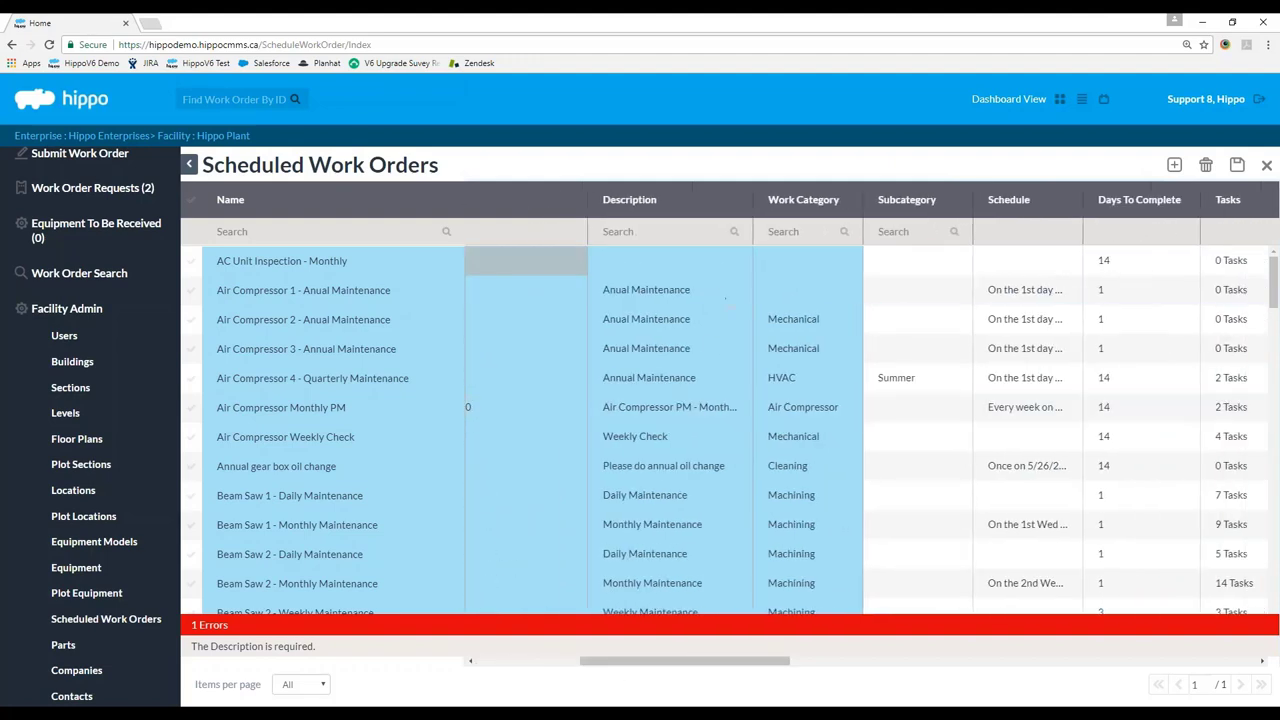
Enter 'Monthly AC Inspection.' as the first row's description in the widened Description column.
drag(753, 205, 863, 205)
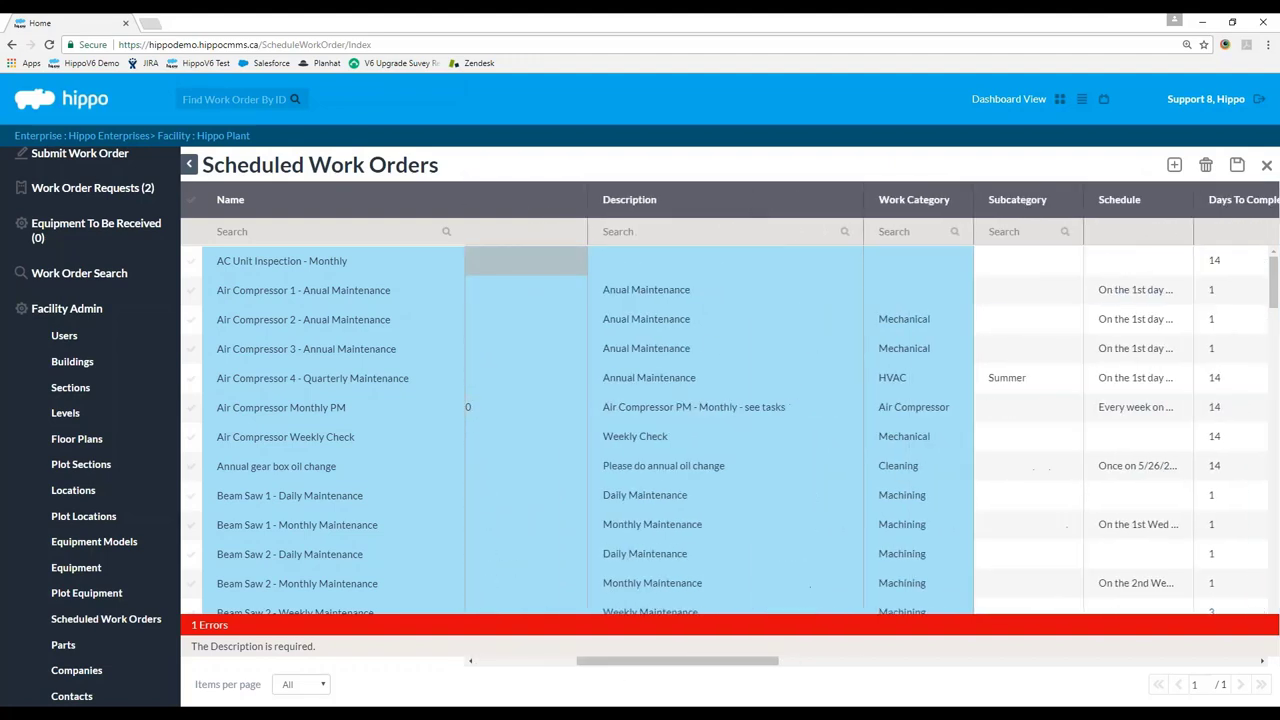
click(666, 261)
text(Mon)
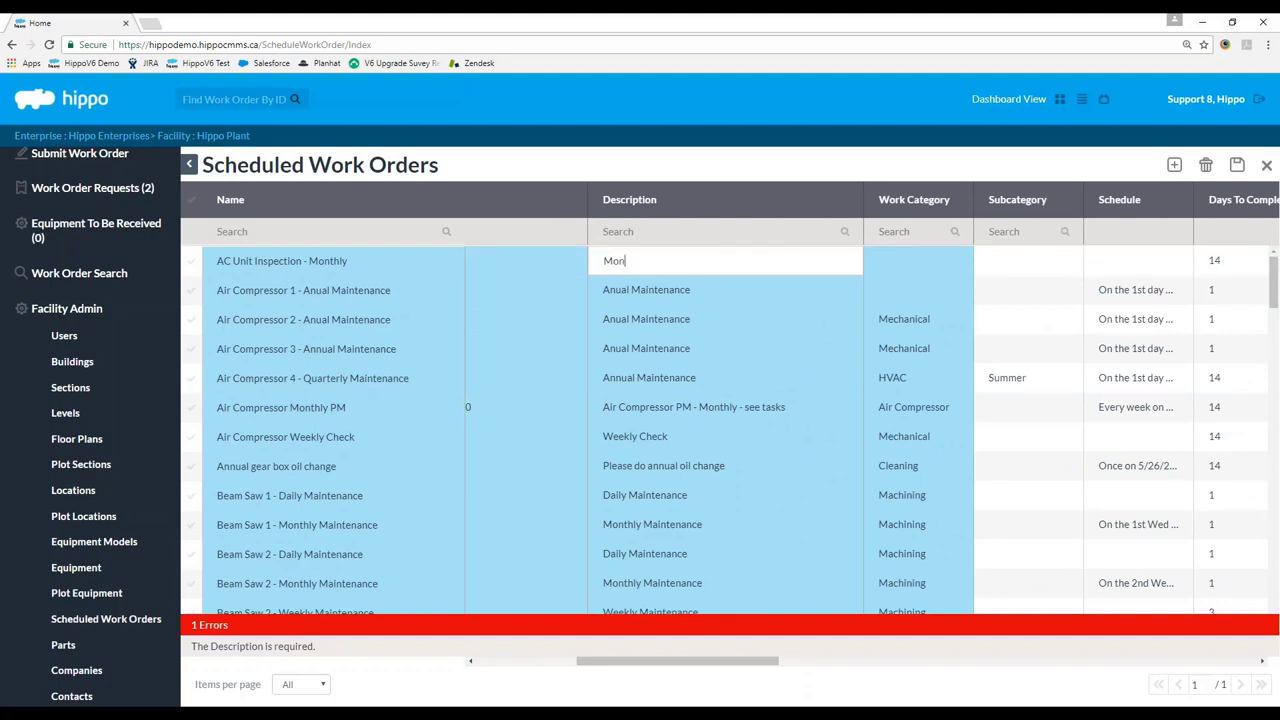
text(thly AC Inspection.)
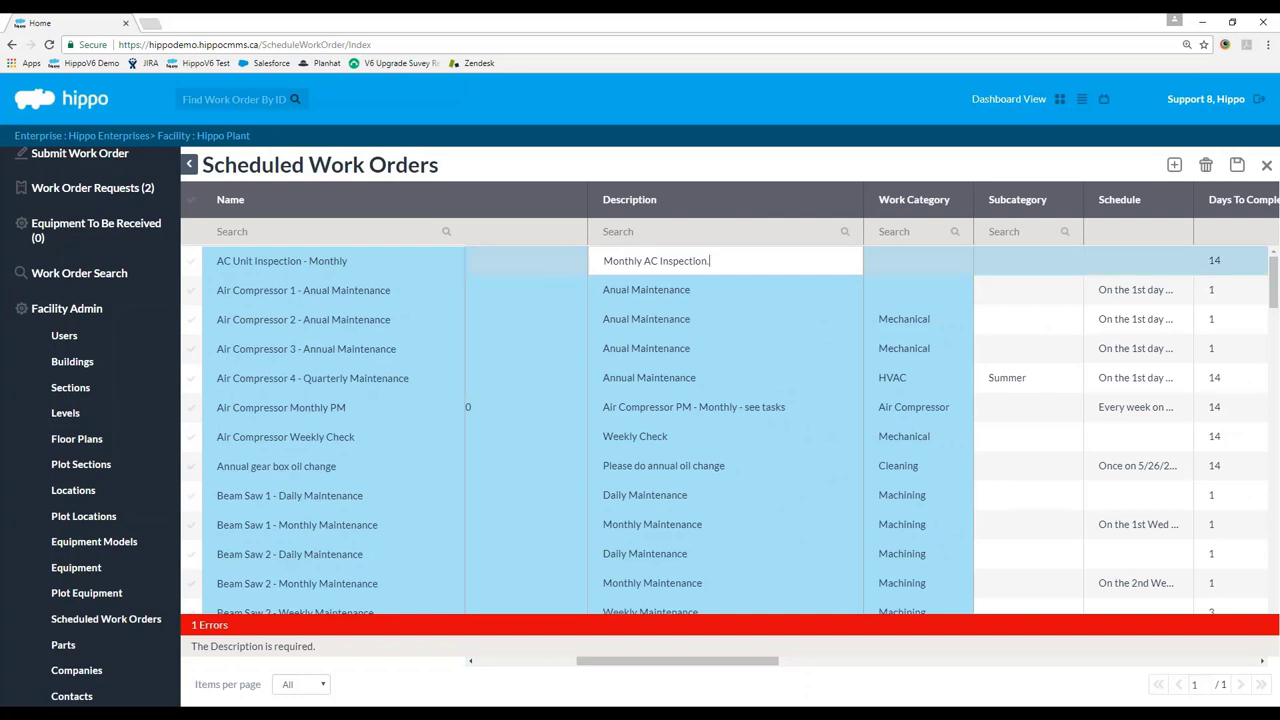
key(Tab)
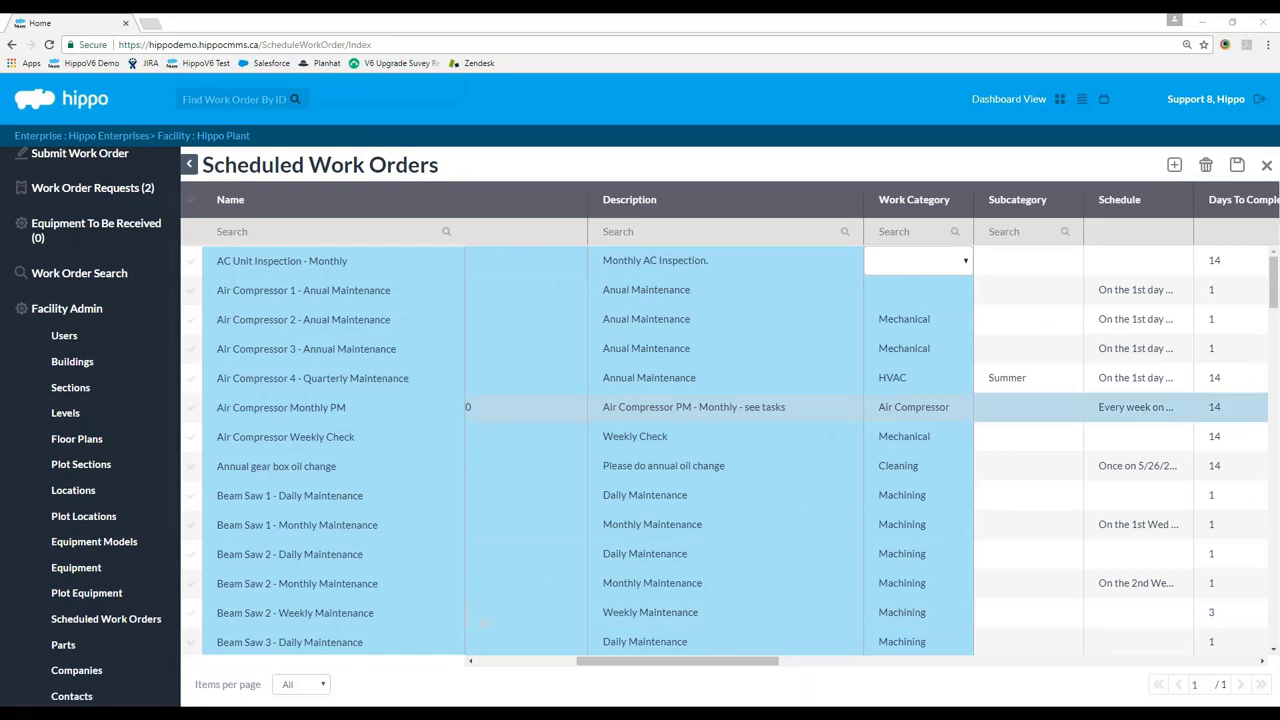
Search for HVAC in the Work Category list and pick it.
click(966, 264)
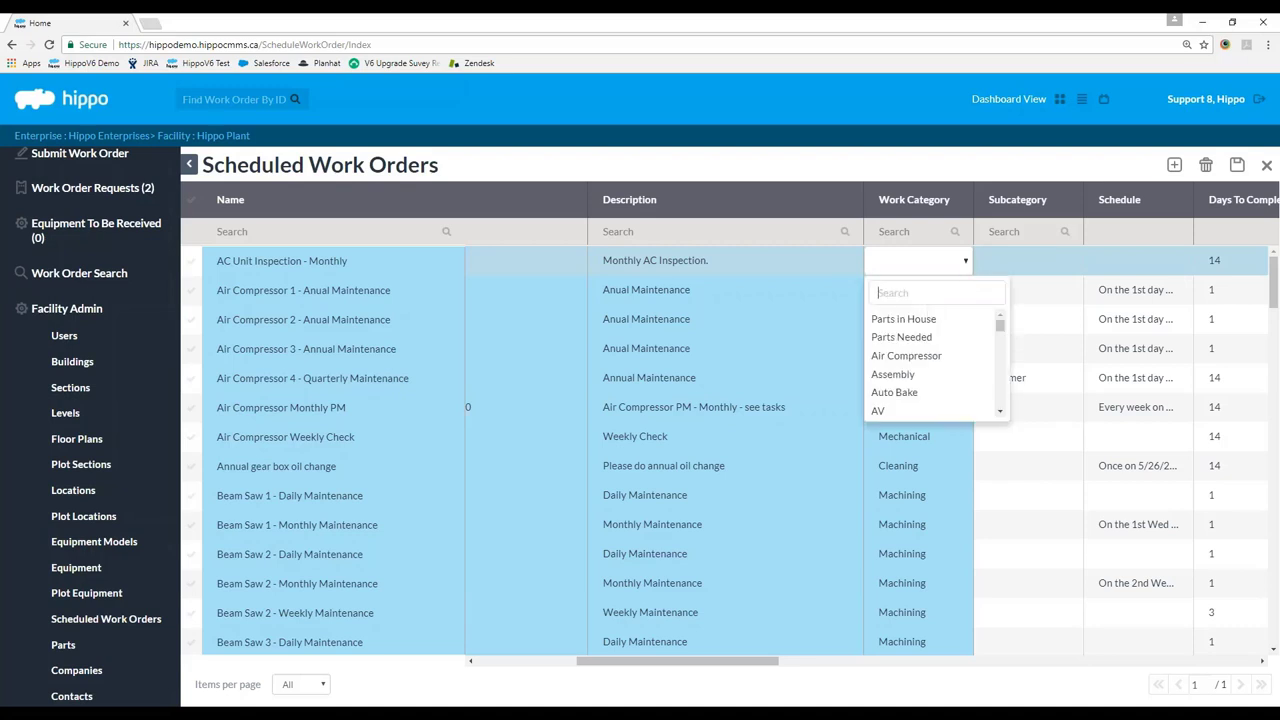
text(HVAC)
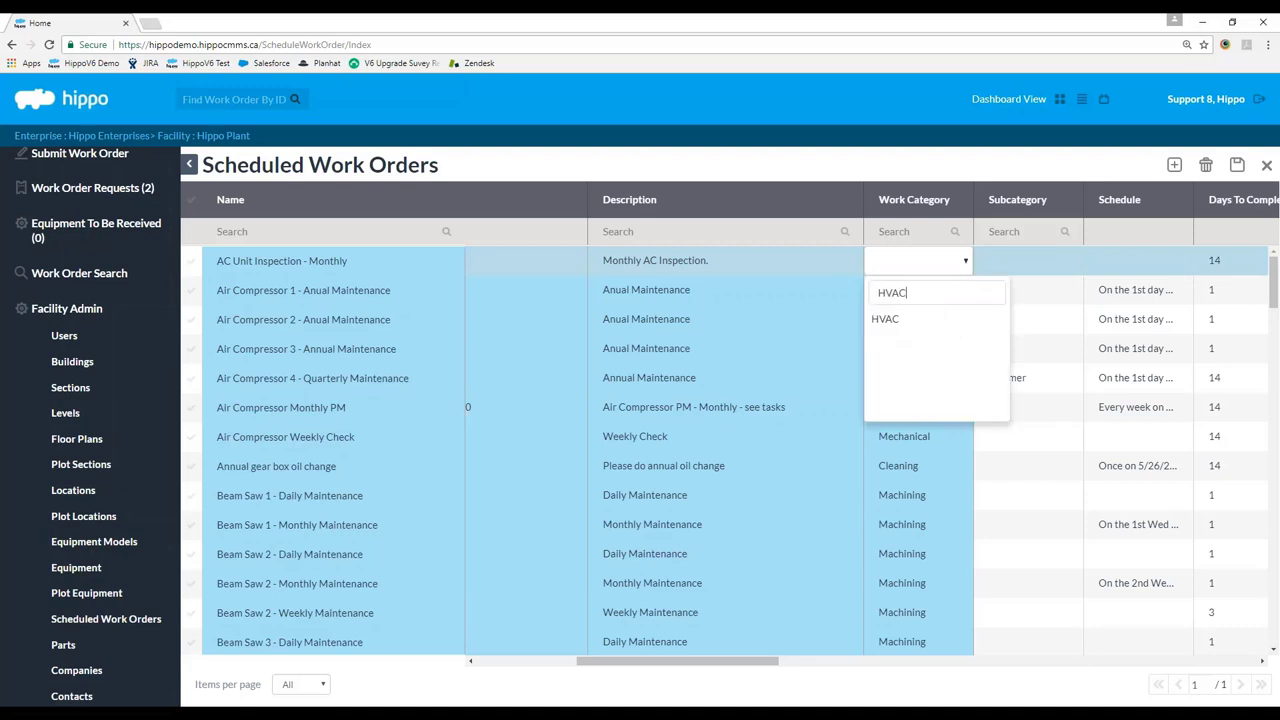
key(Return)
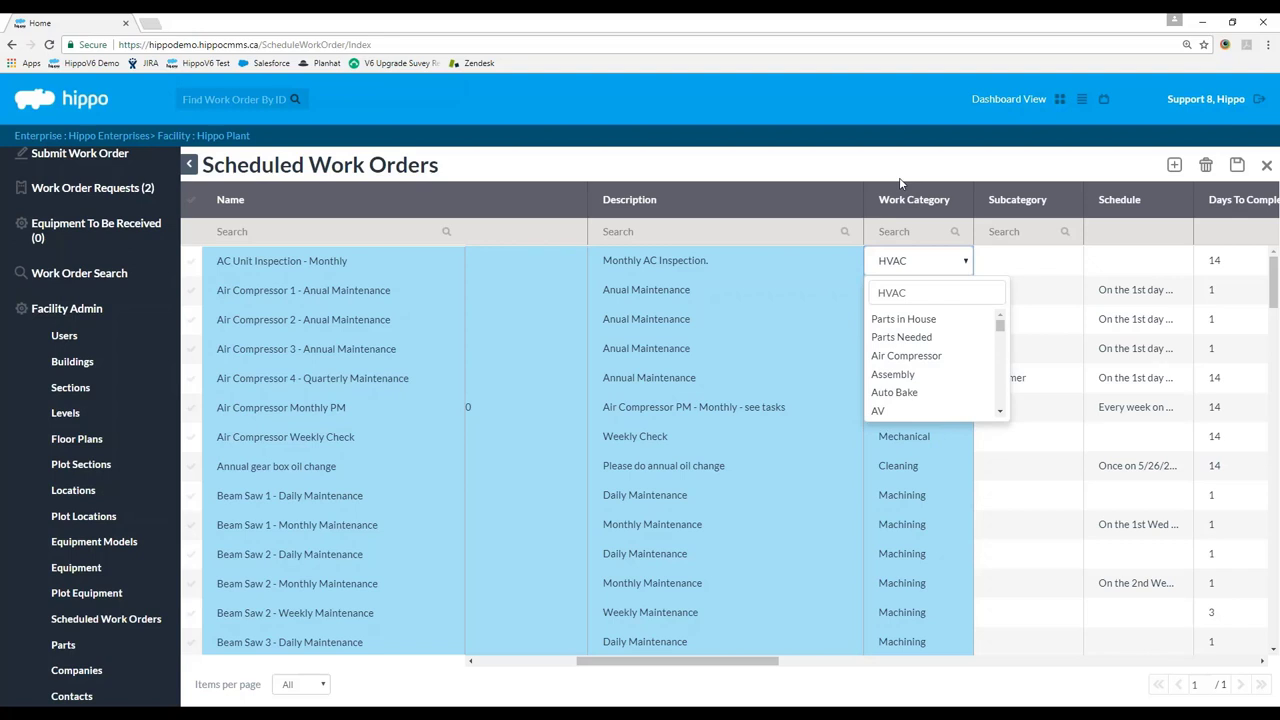
click(899, 183)
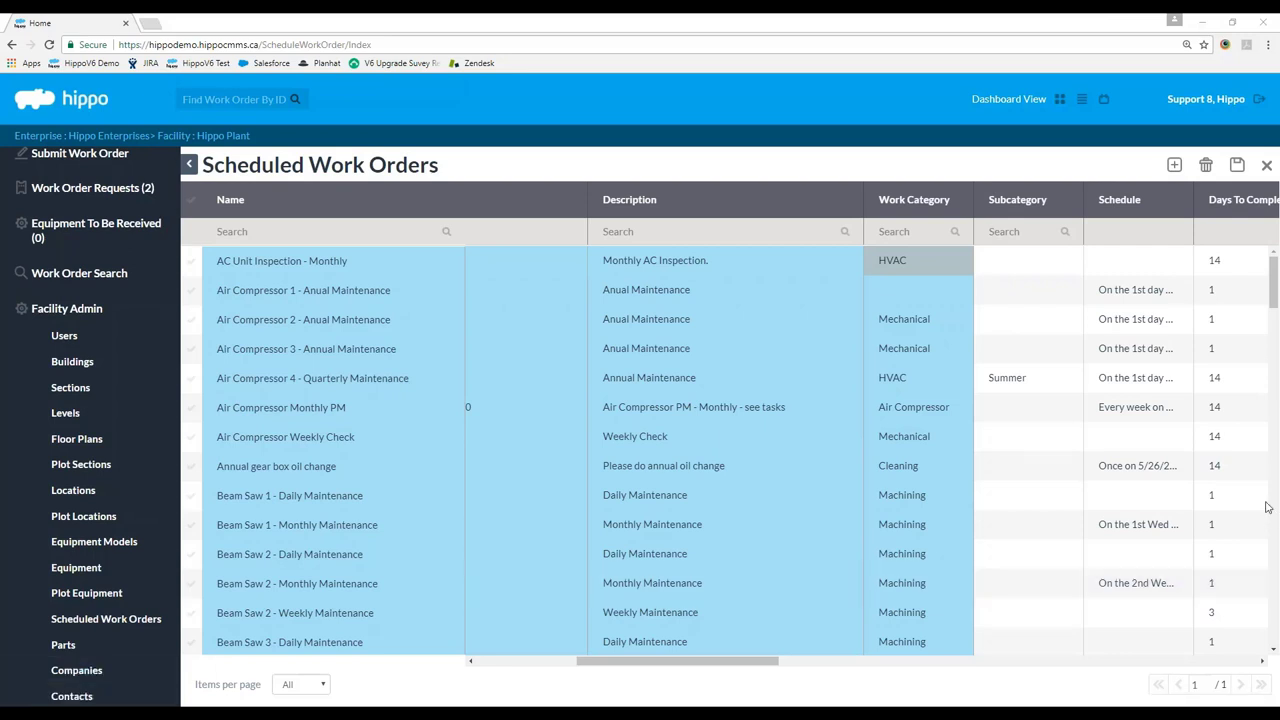
Save the scheduled work orders and select the AC Unit Inspection - Monthly row.
drag(765, 665, 855, 690)
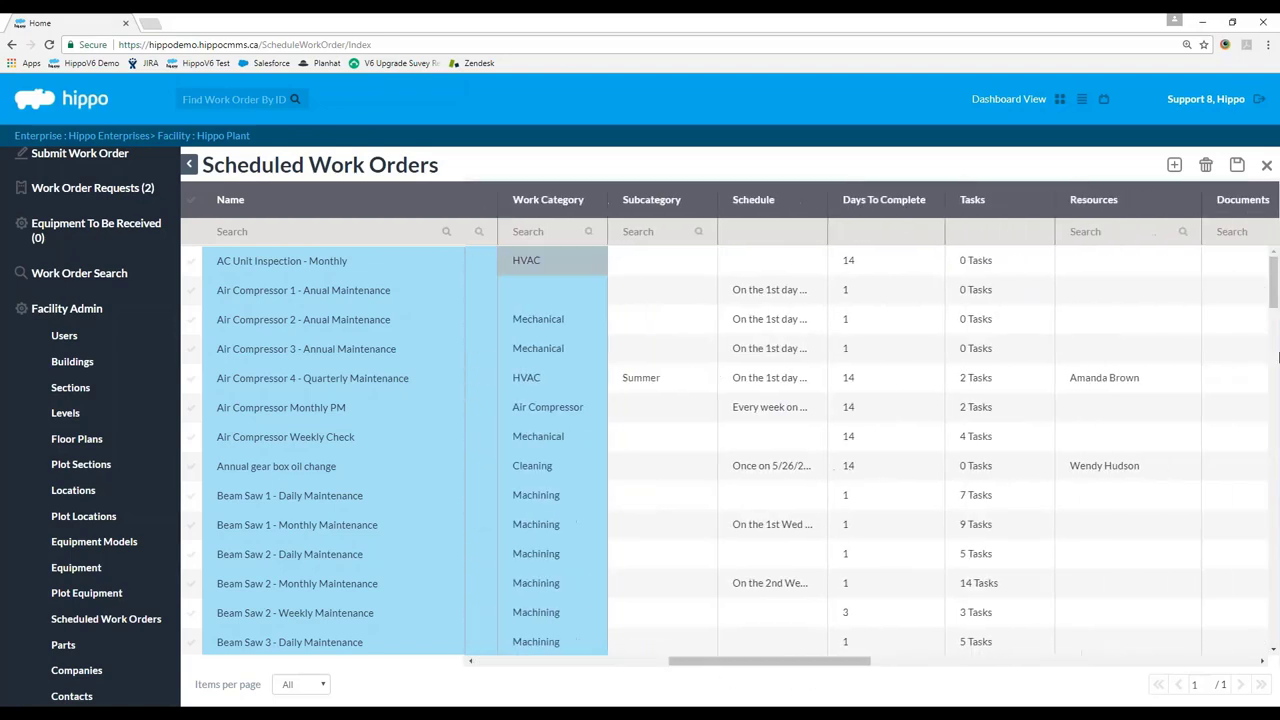
click(1236, 166)
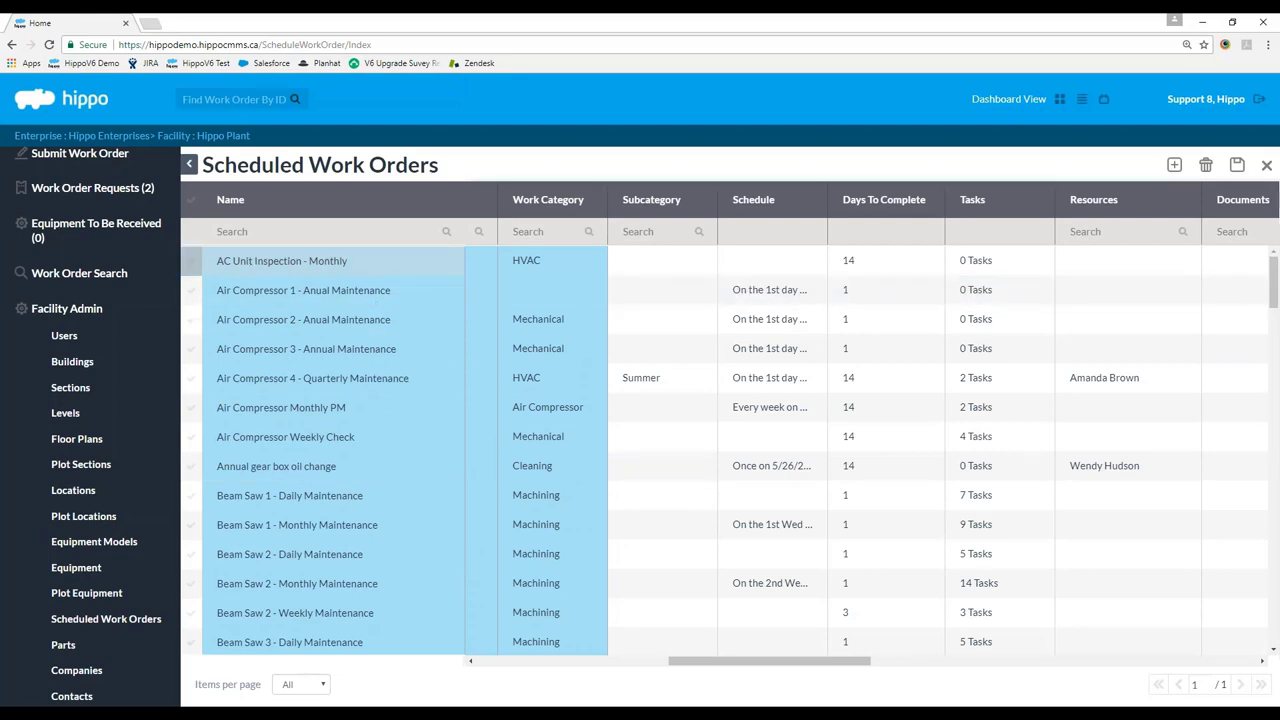
click(191, 263)
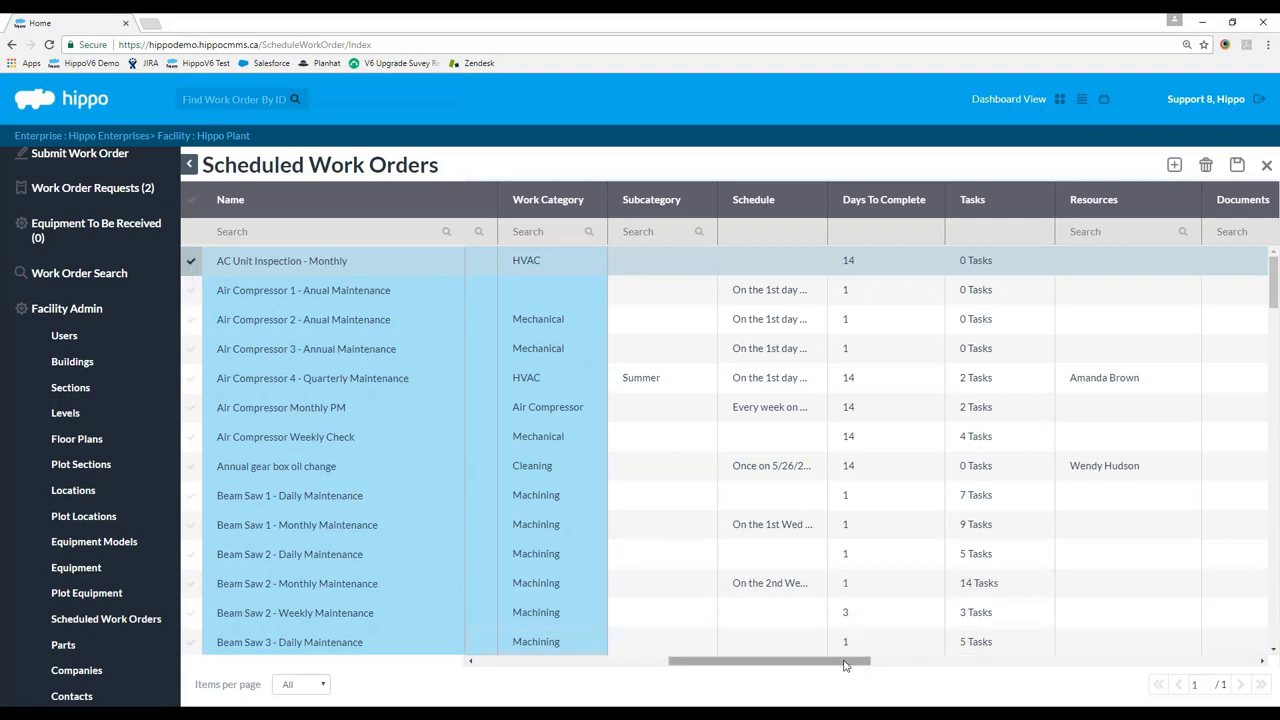
Set the AC Unit Inspection - Monthly subcategory to Summer.
drag(846, 666, 891, 658)
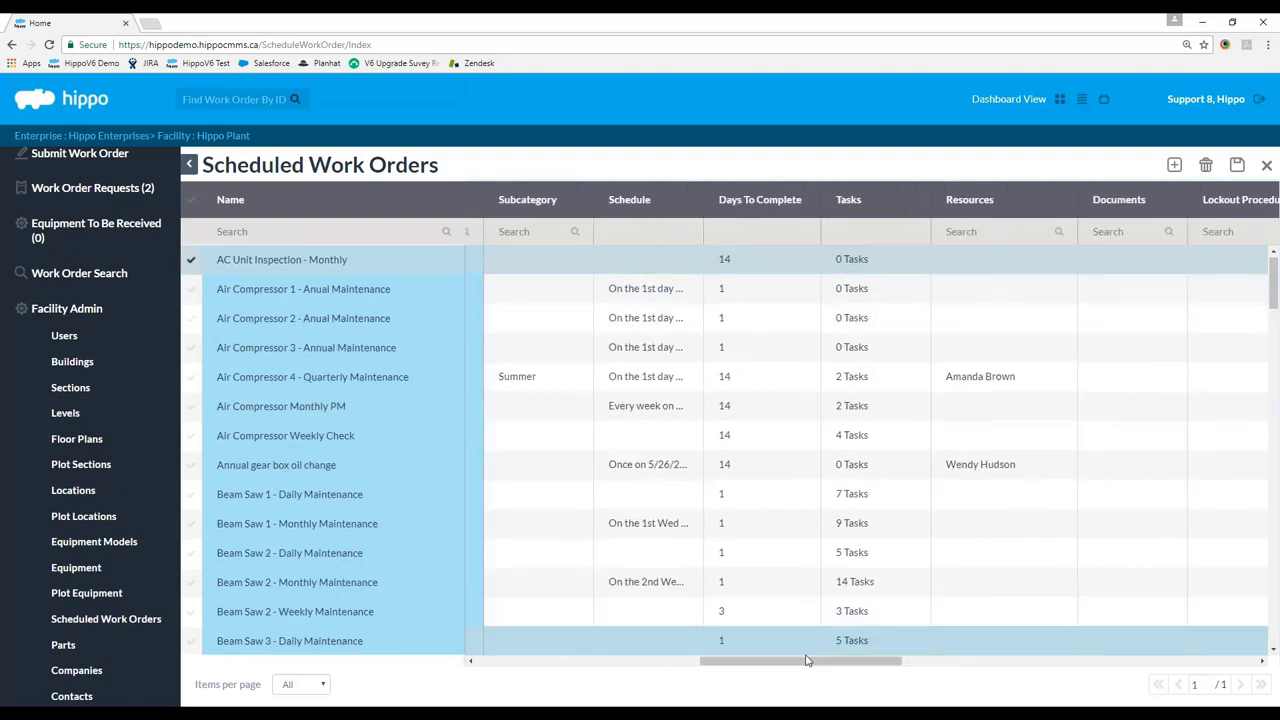
drag(778, 663, 742, 667)
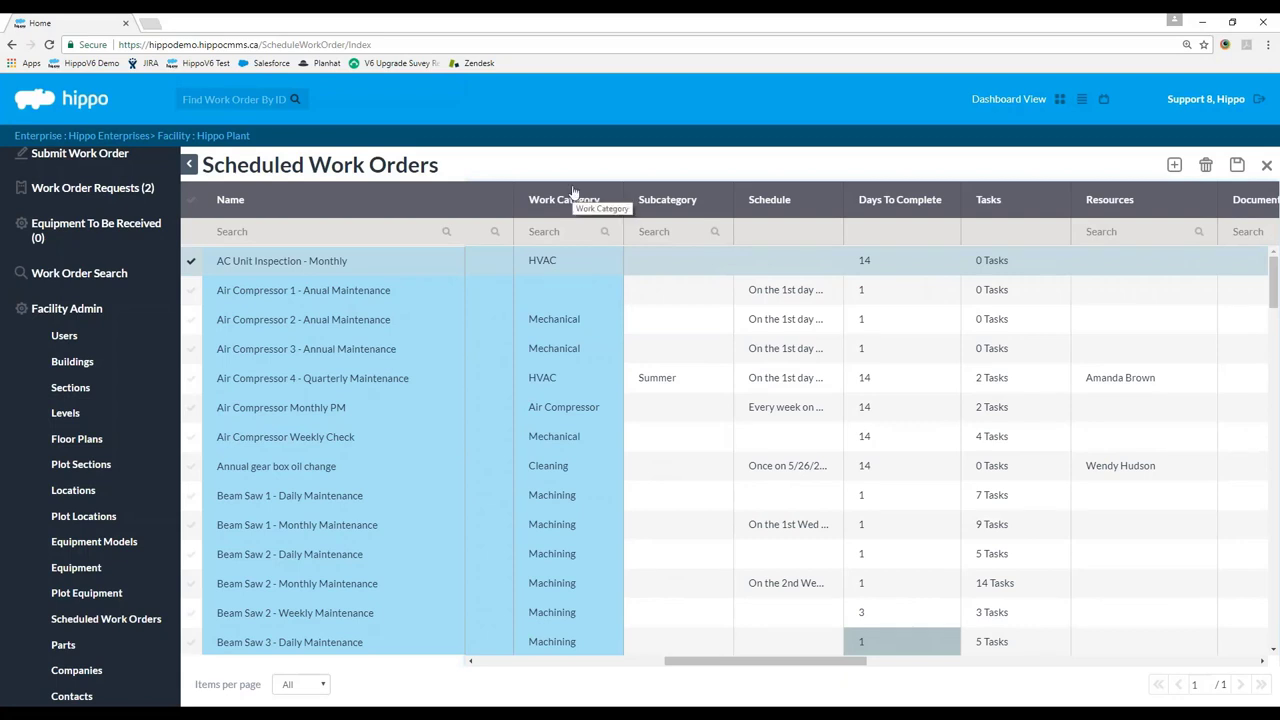
click(712, 266)
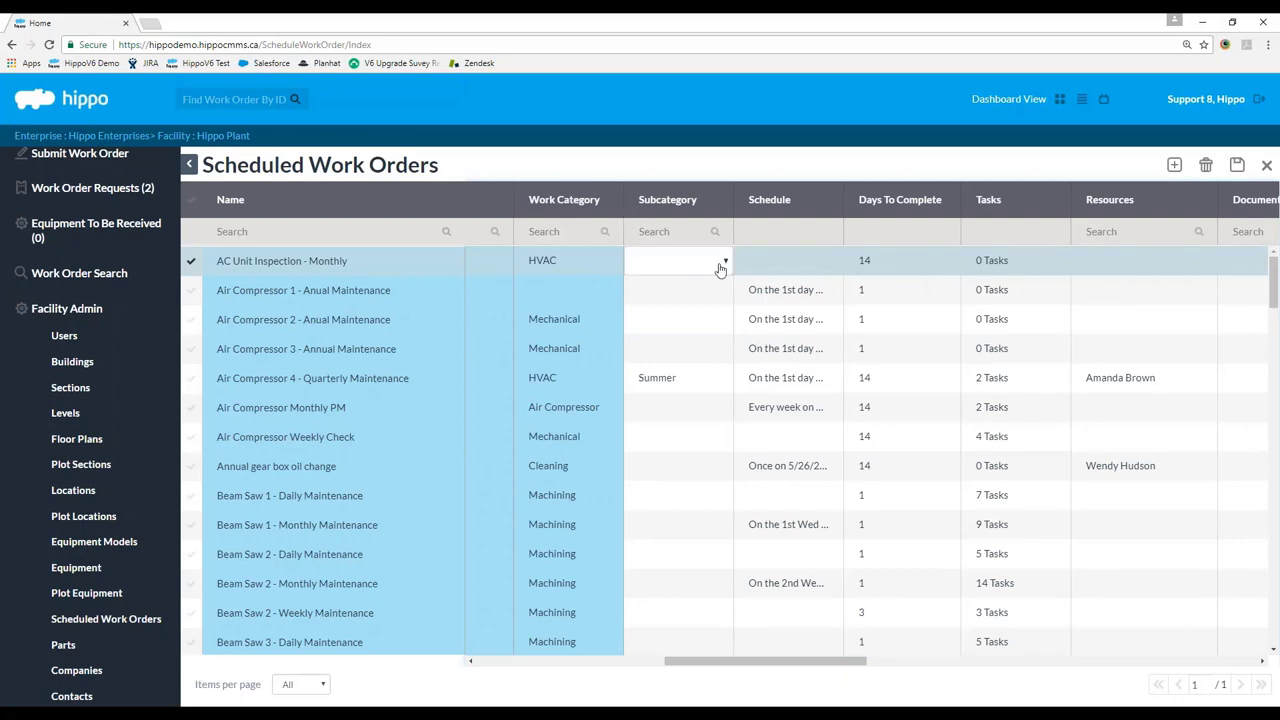
click(722, 264)
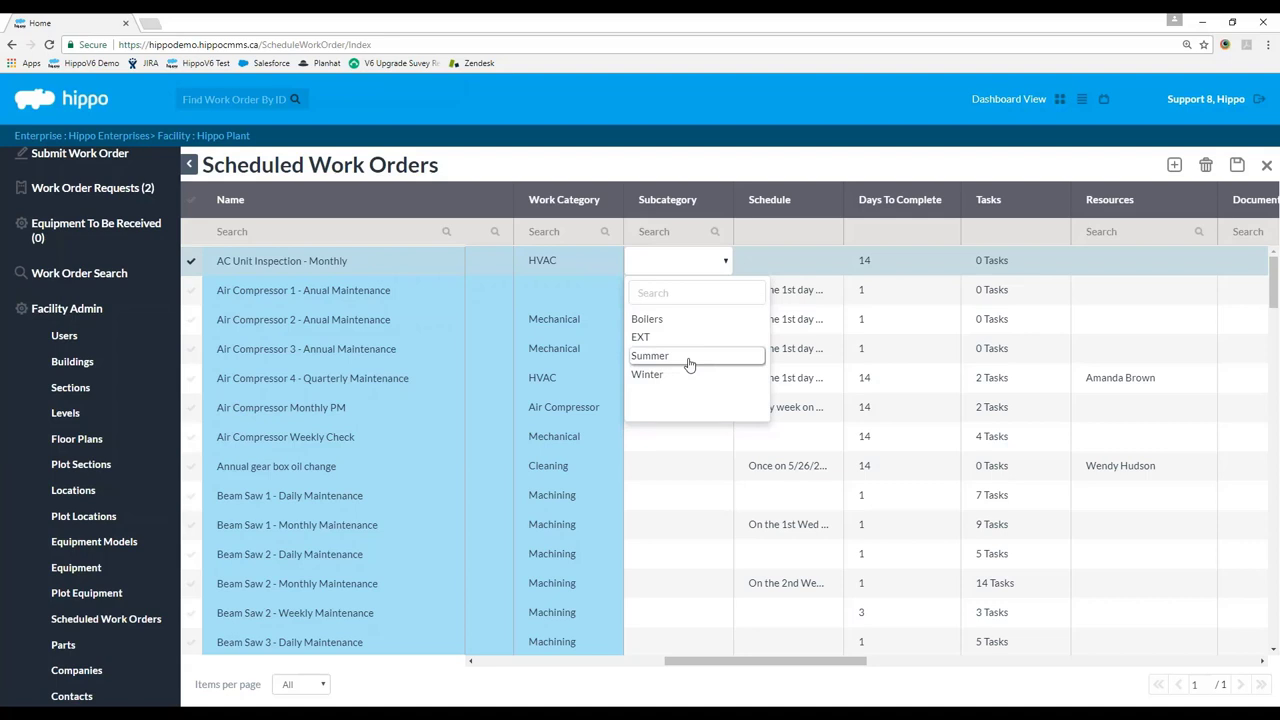
click(672, 360)
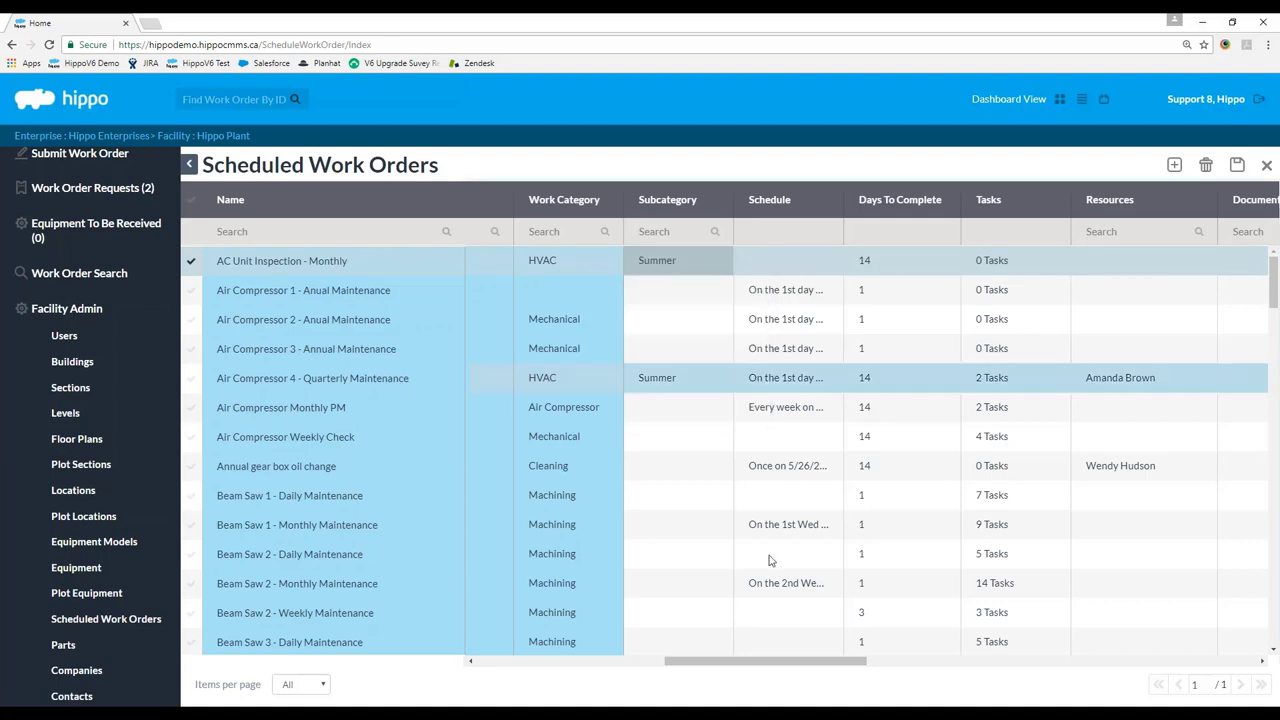
drag(754, 662, 770, 662)
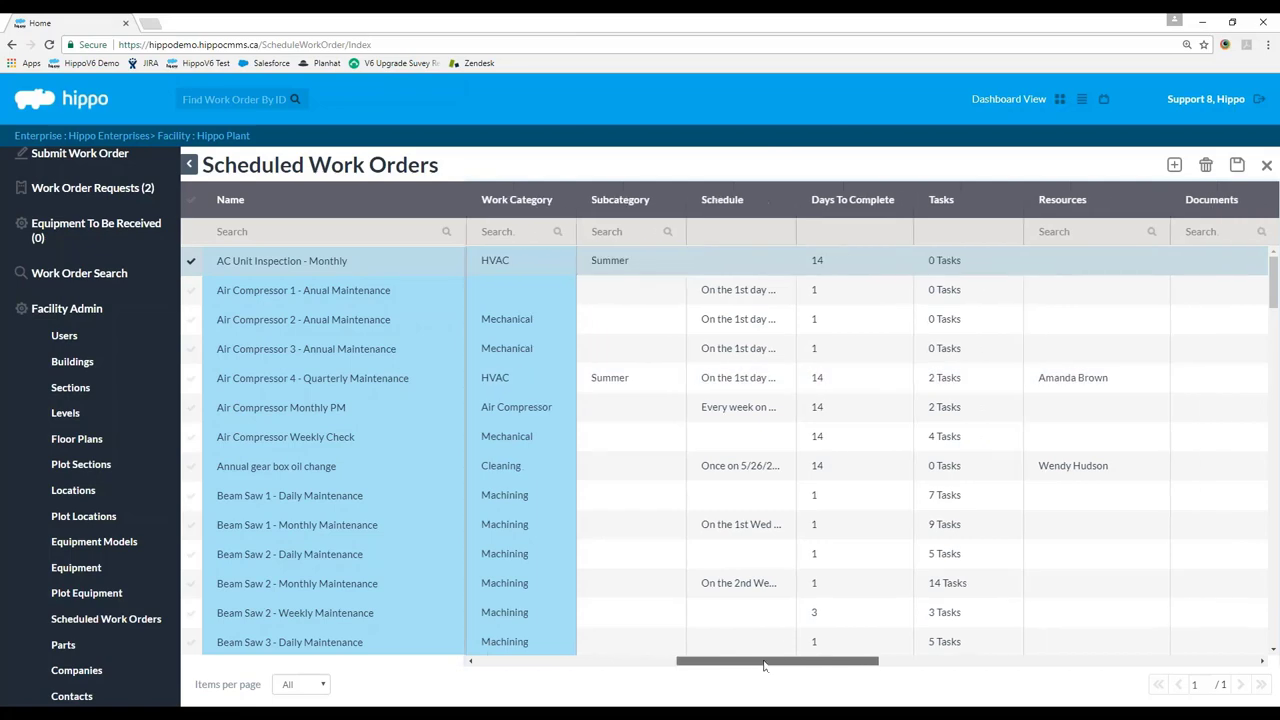
Widen the Schedule column and add a new calendar schedule for the AC Unit Inspection - Monthly row.
drag(785, 190, 935, 190)
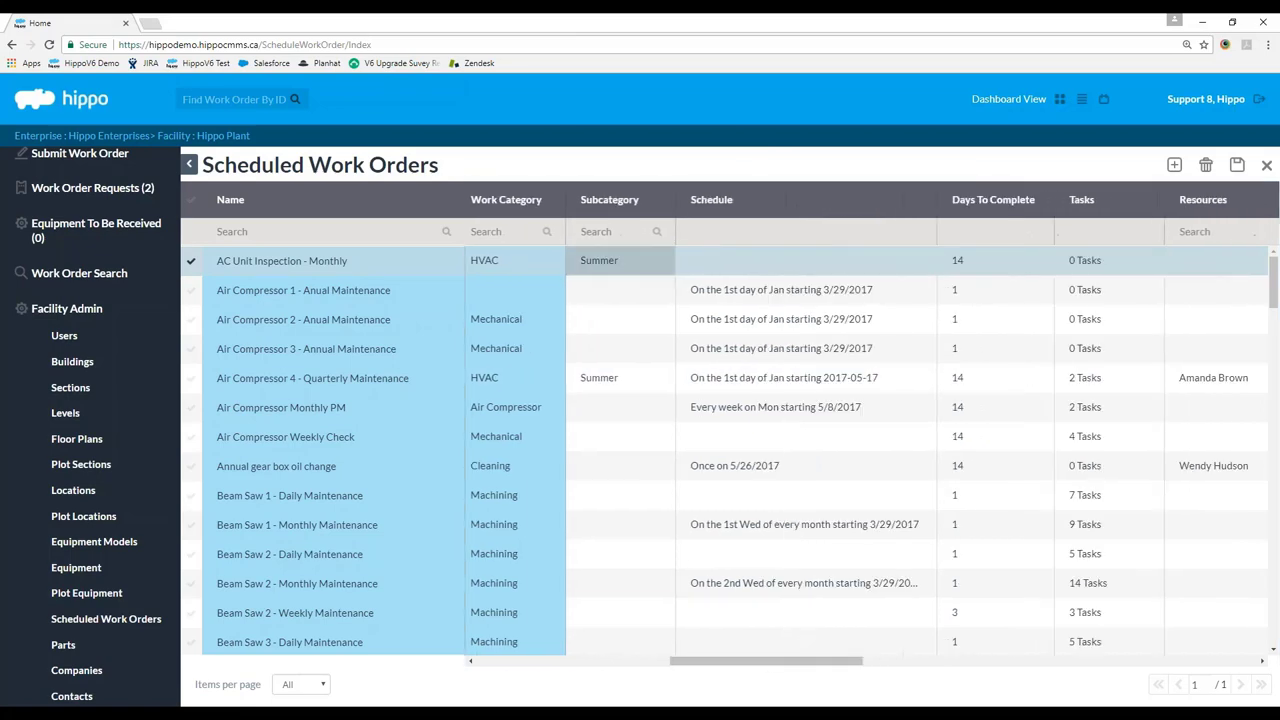
click(845, 265)
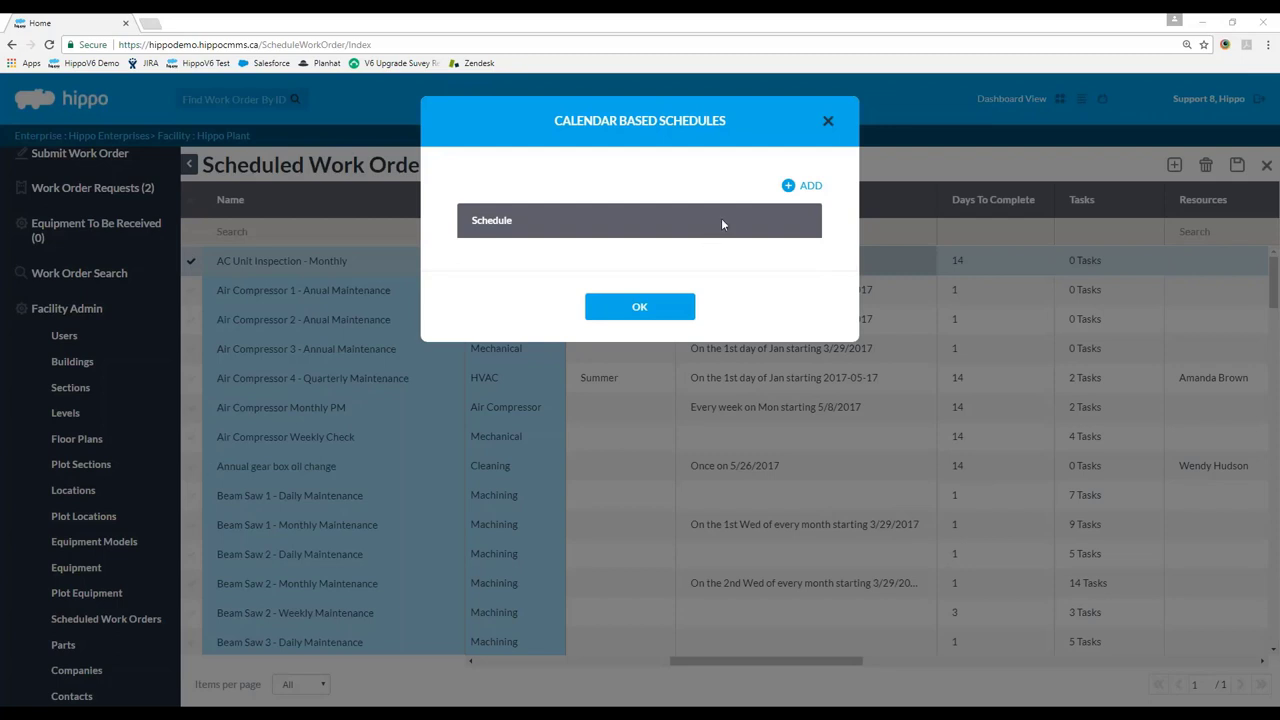
click(804, 187)
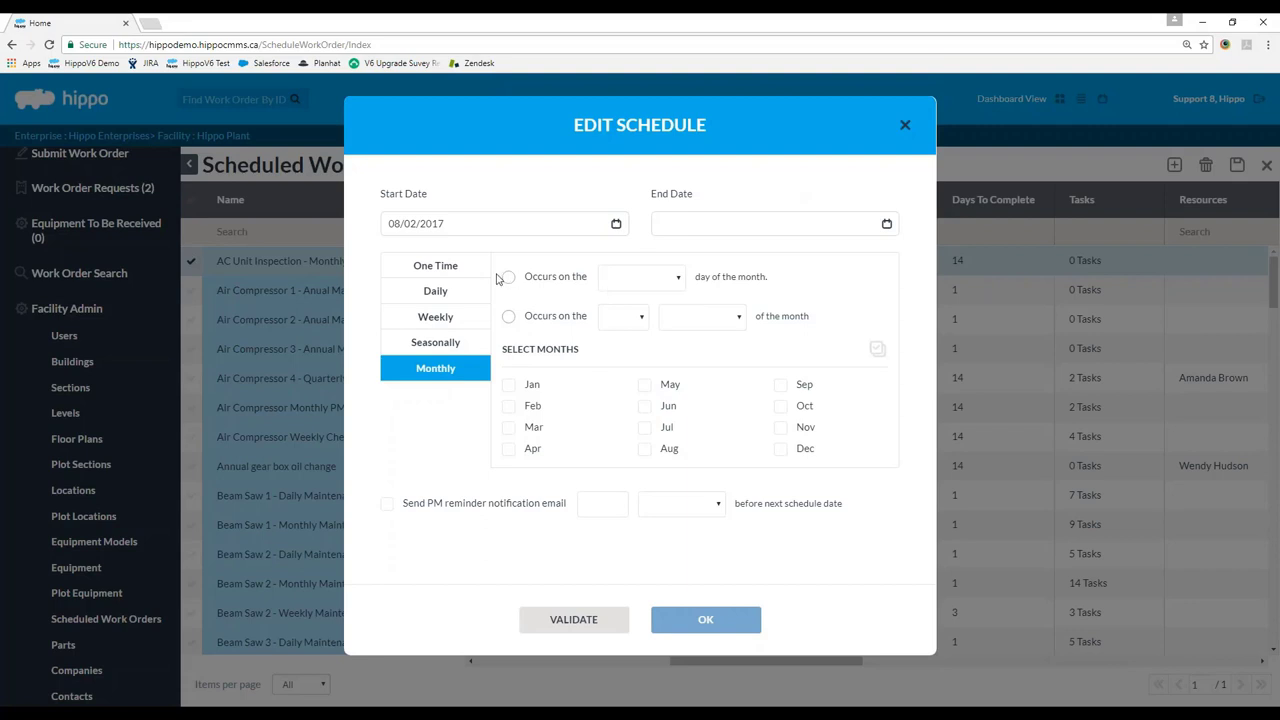
Try the One Time, Daily, Weekly and Seasonal options, then set the recurrence to Monthly.
click(435, 265)
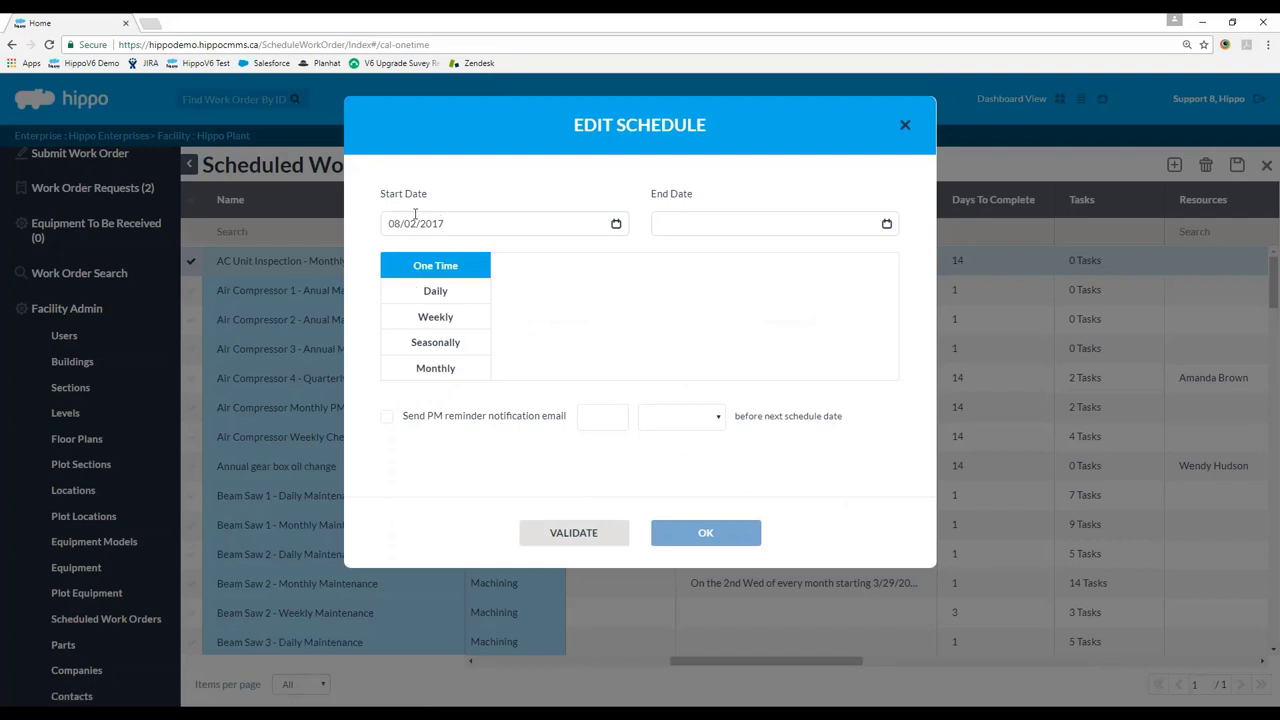
click(445, 291)
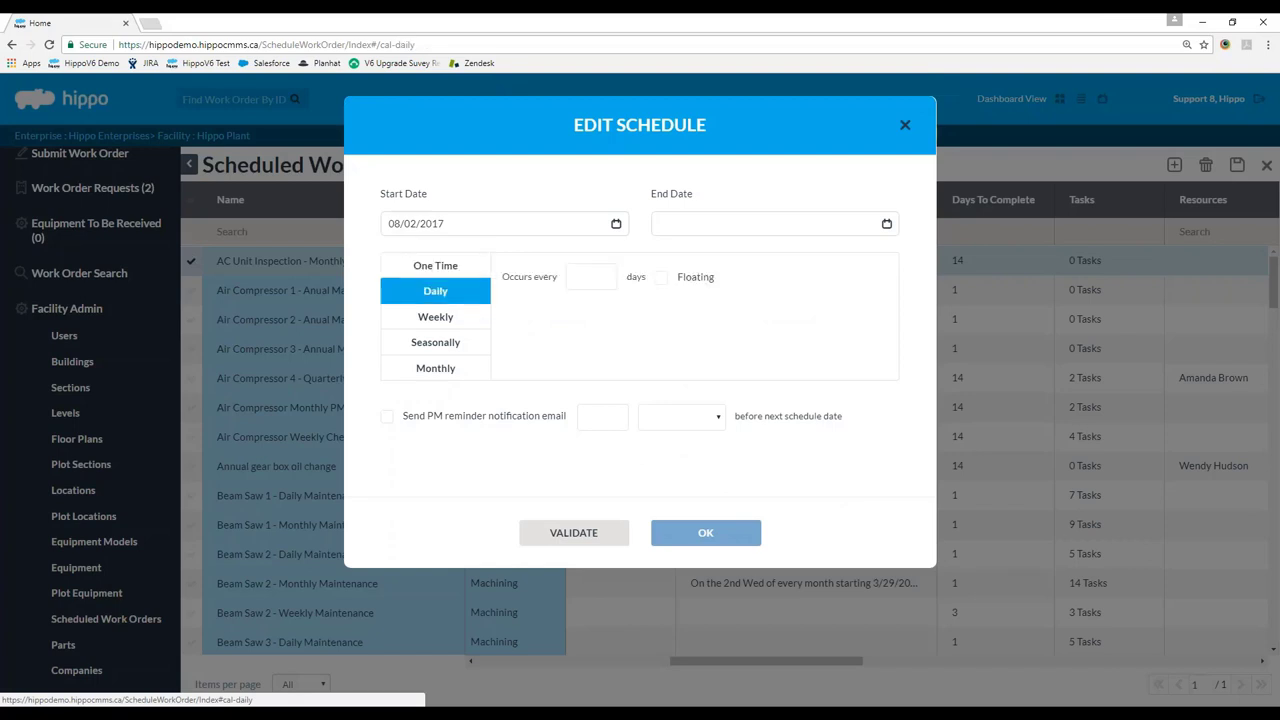
click(604, 273)
click(603, 273)
click(603, 273)
click(603, 273)
click(603, 281)
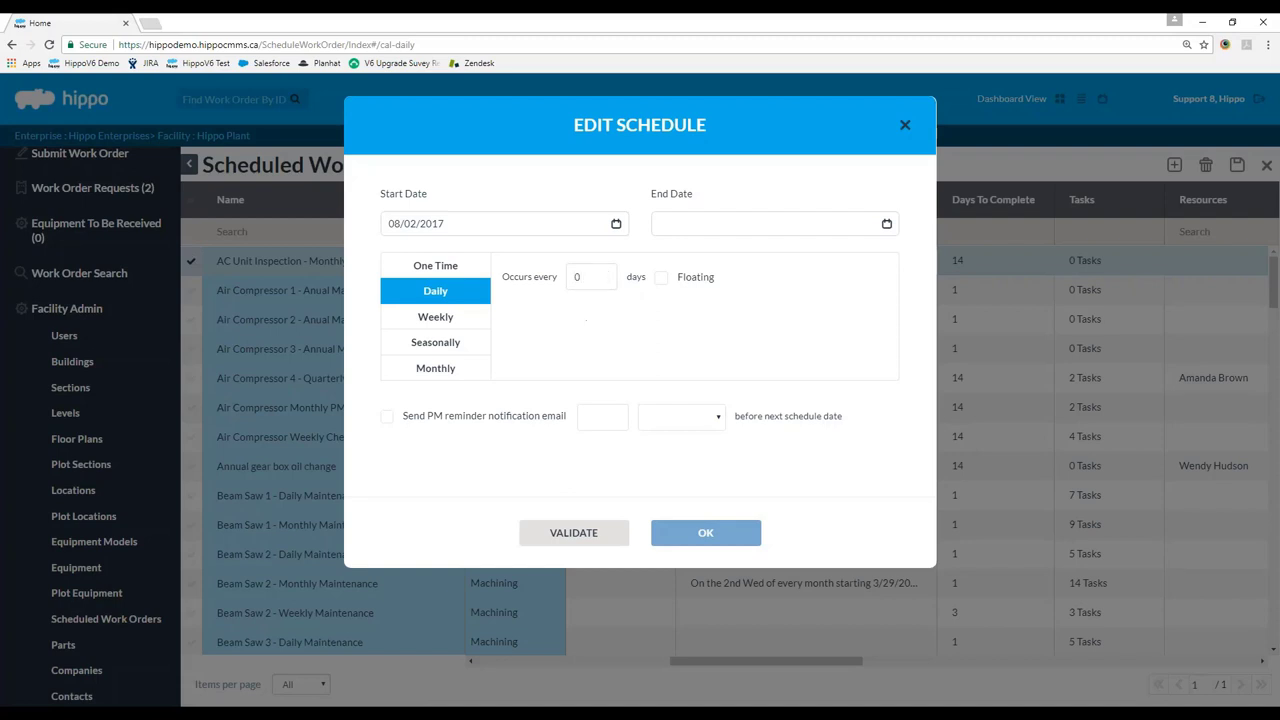
click(445, 323)
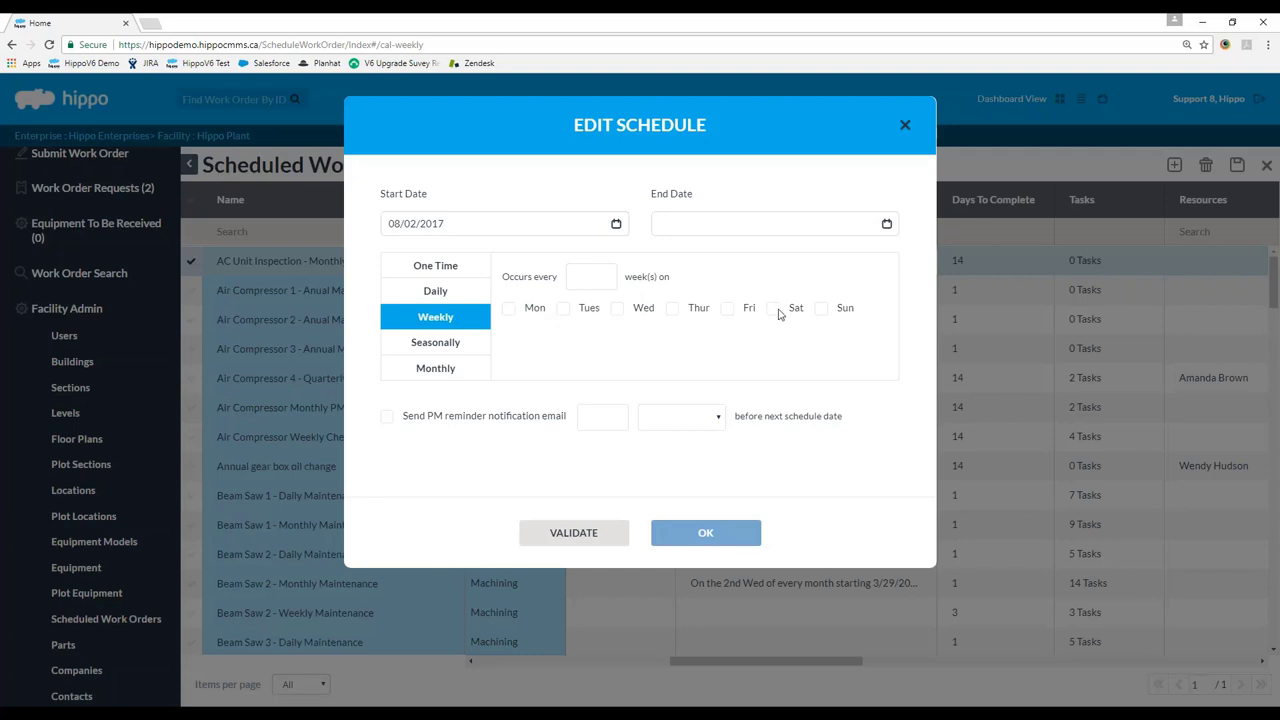
click(604, 279)
click(604, 281)
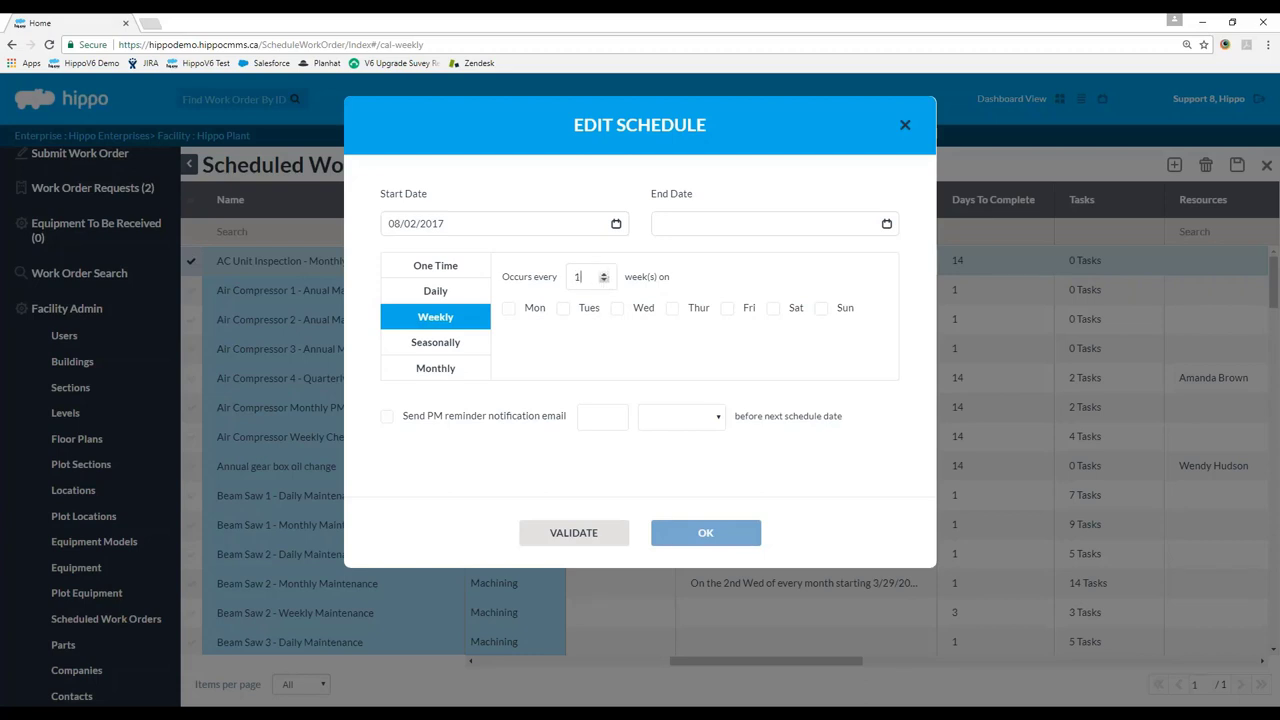
click(388, 345)
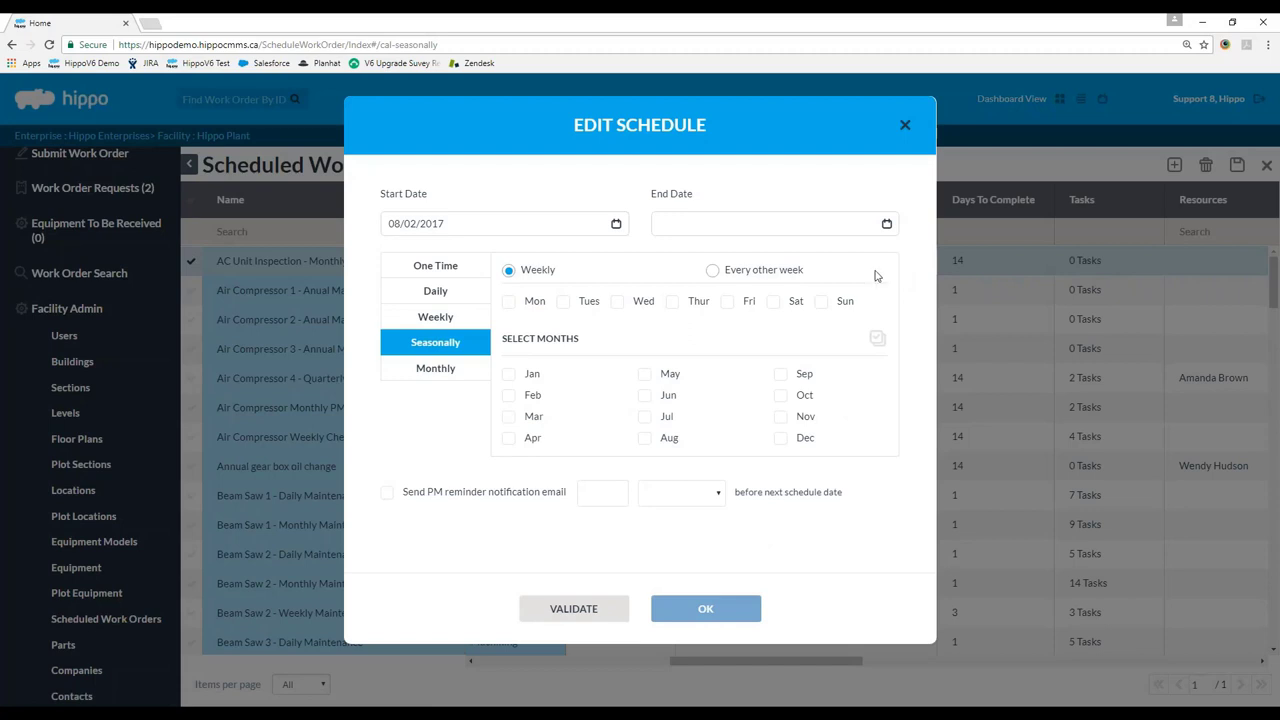
click(476, 368)
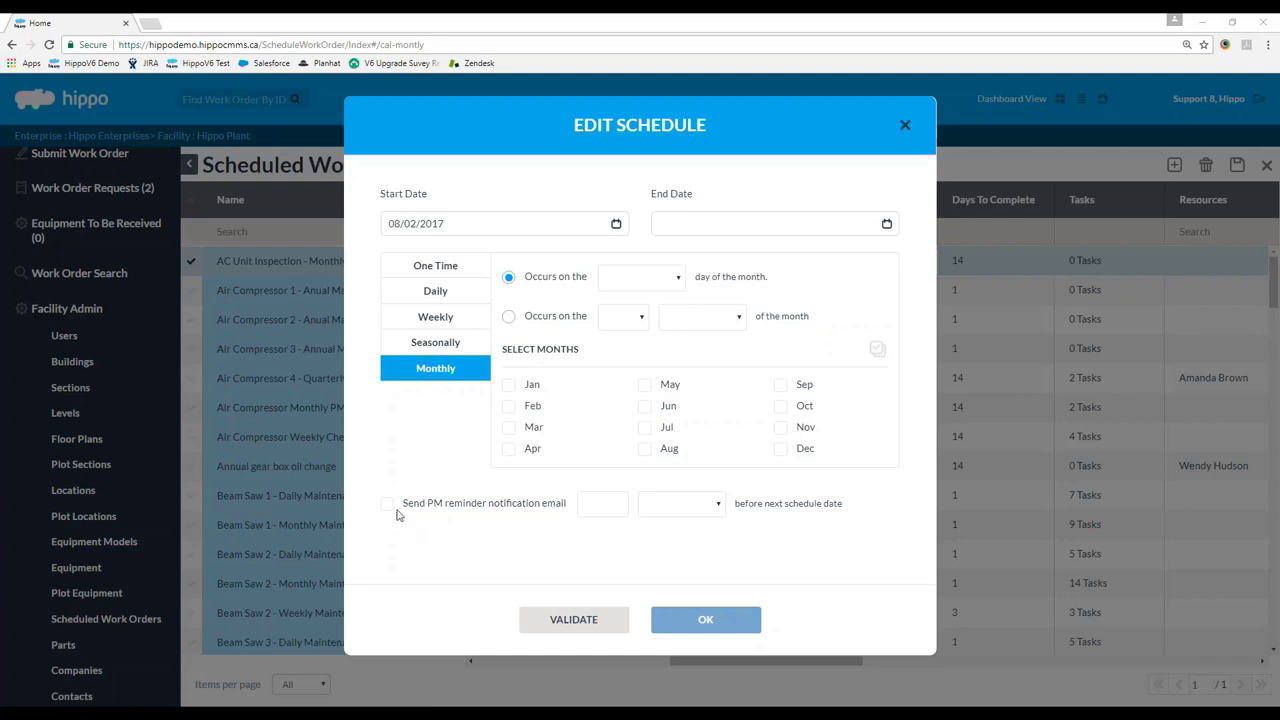
Include all twelve months in the monthly schedule.
click(510, 387)
click(510, 408)
click(509, 427)
click(508, 449)
click(877, 349)
Make the schedule occur on the 1st Wednesday of the month.
click(675, 279)
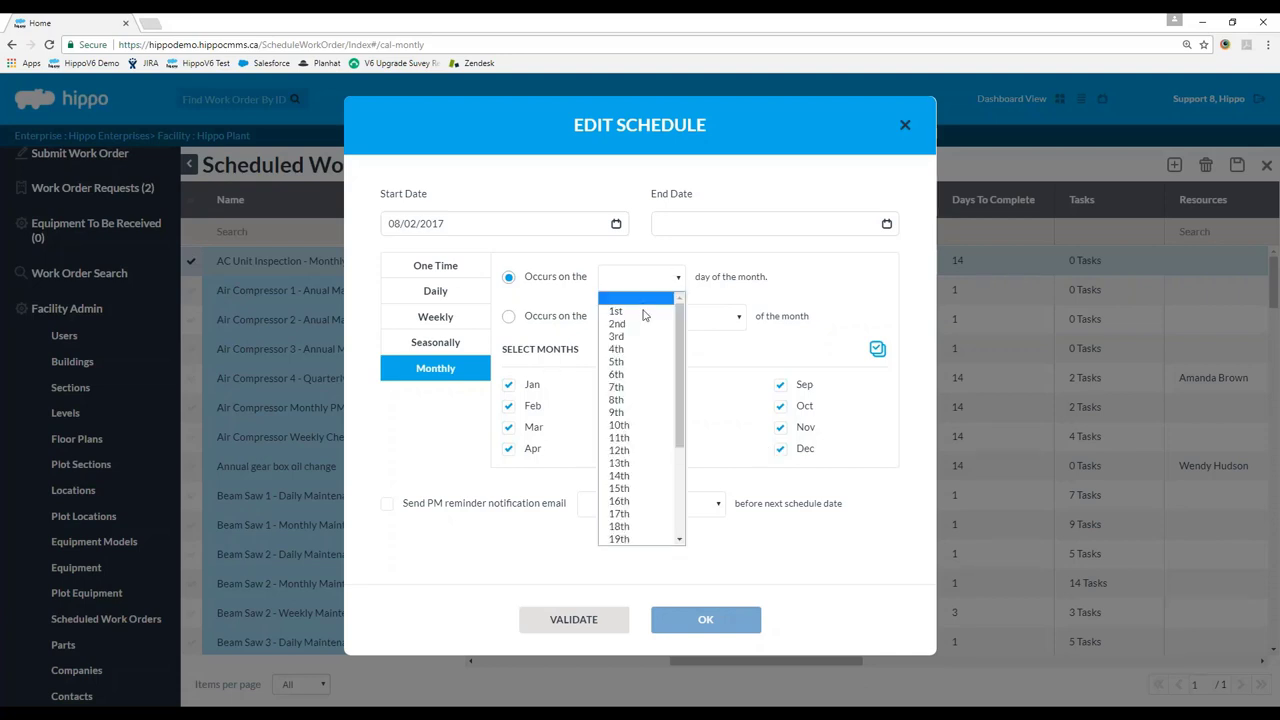
click(797, 290)
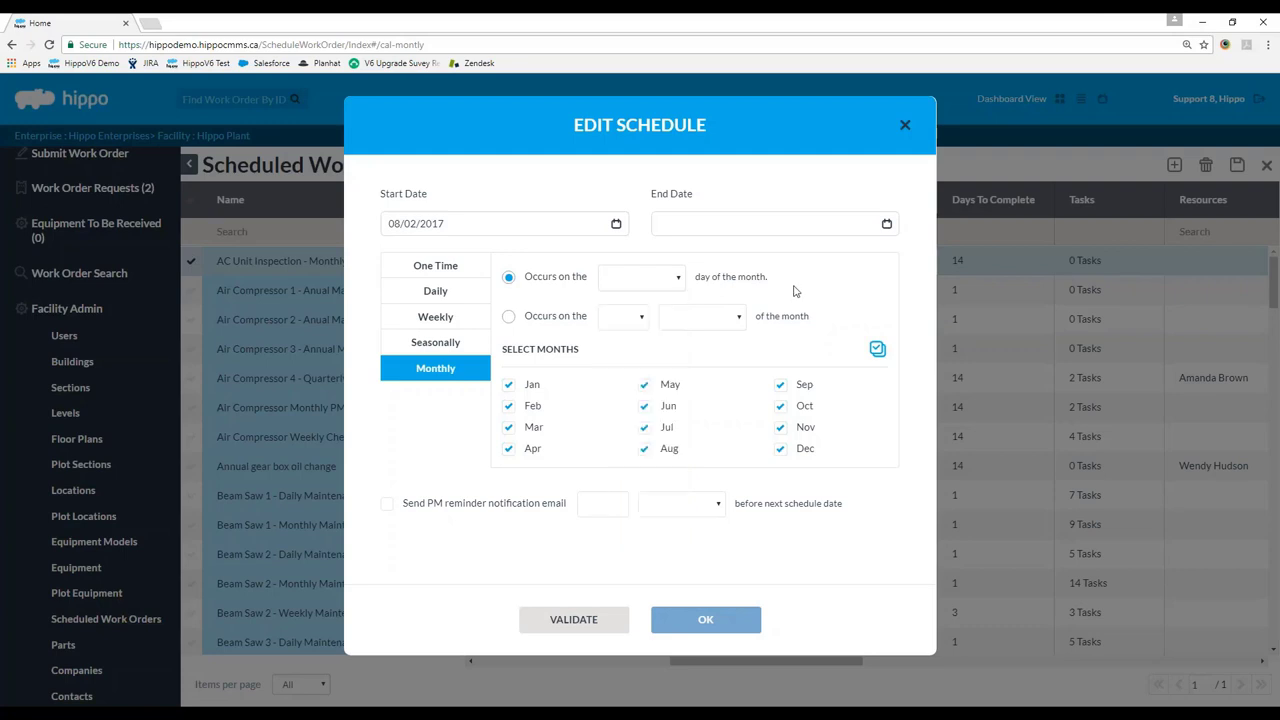
click(512, 318)
click(642, 320)
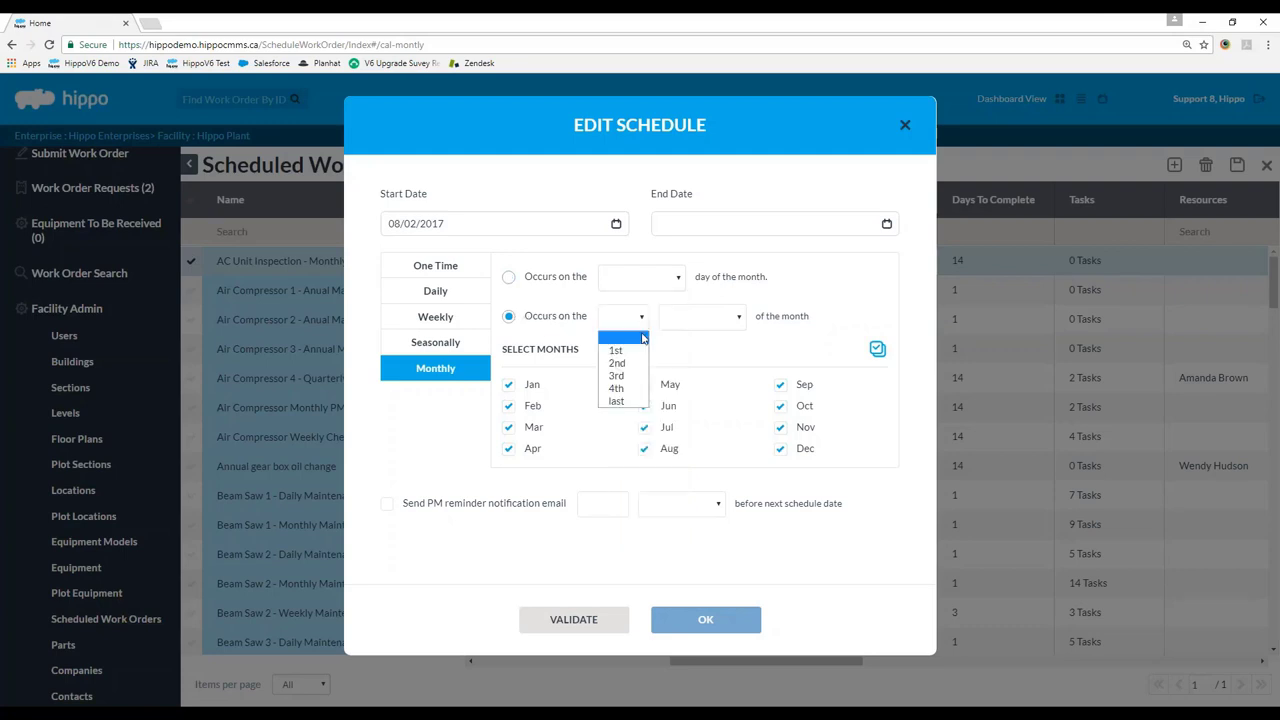
click(640, 350)
click(700, 318)
click(710, 377)
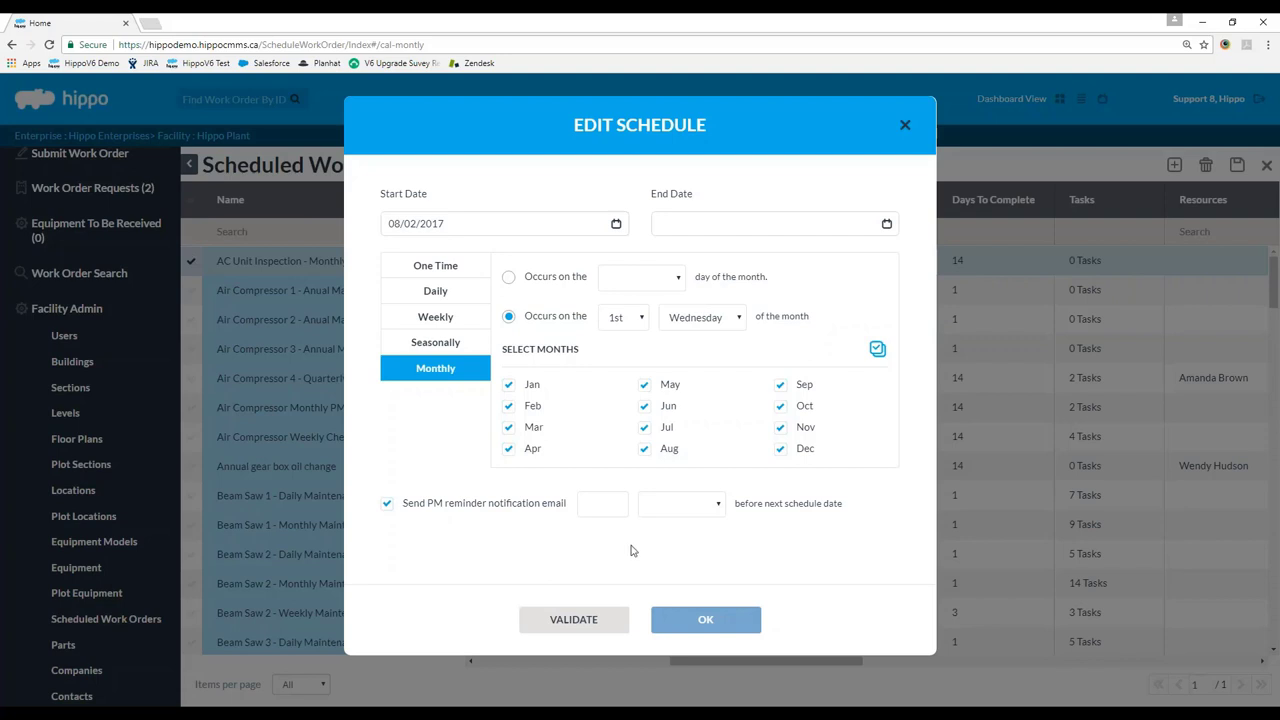
Set the reminder lead time to 2 days.
click(701, 505)
click(690, 538)
text(2)
Validate the schedule 'On the 1st Wed of every month starting 8/2/2017' and save it.
click(585, 618)
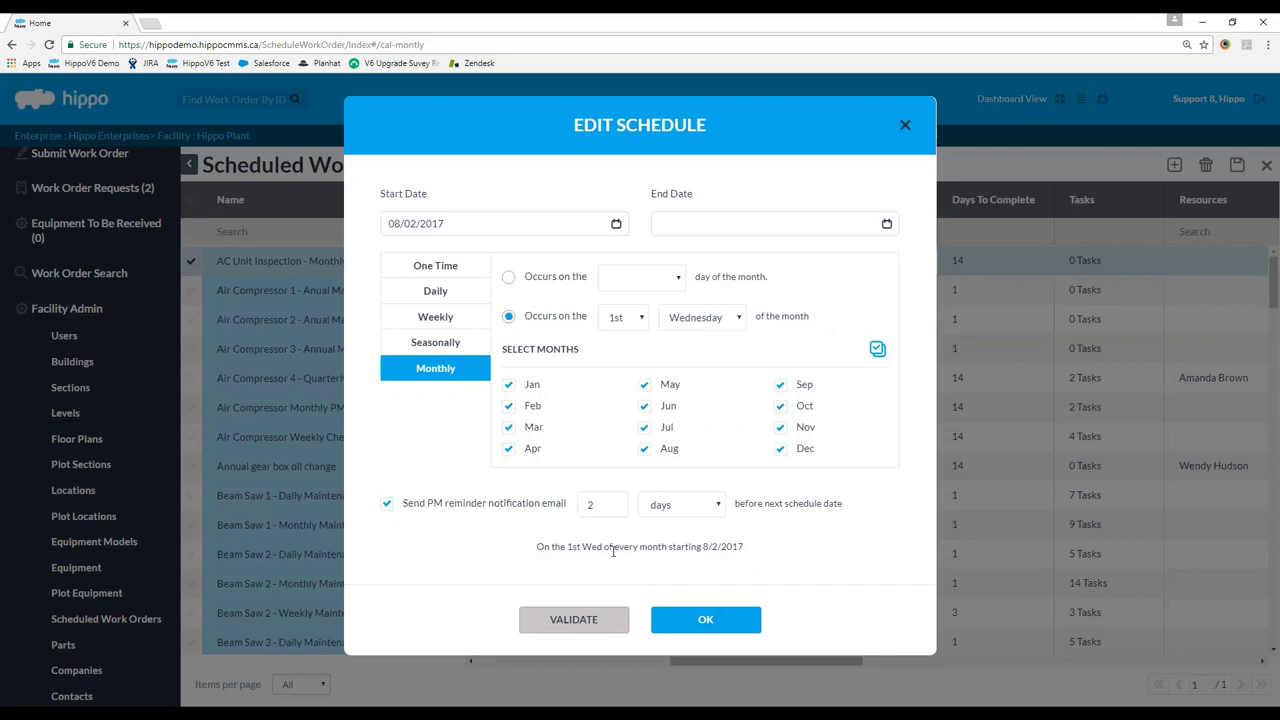
triple_click(657, 552)
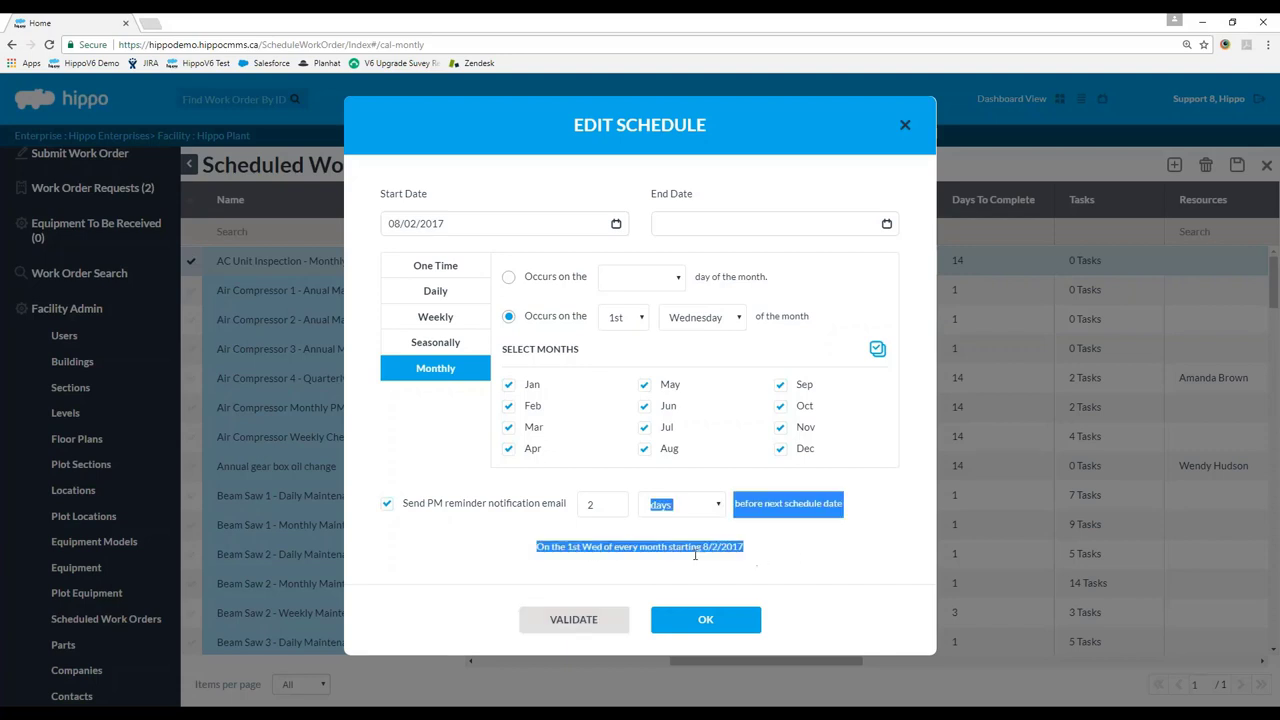
click(657, 558)
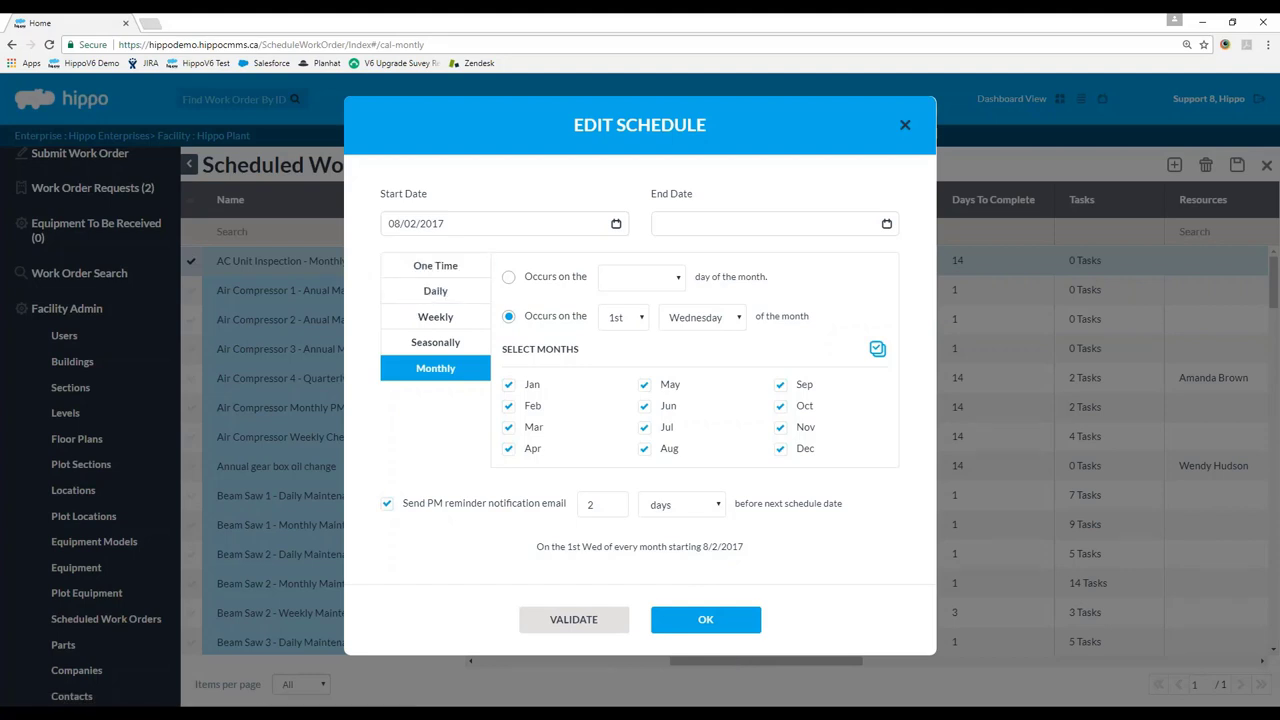
click(458, 265)
click(455, 368)
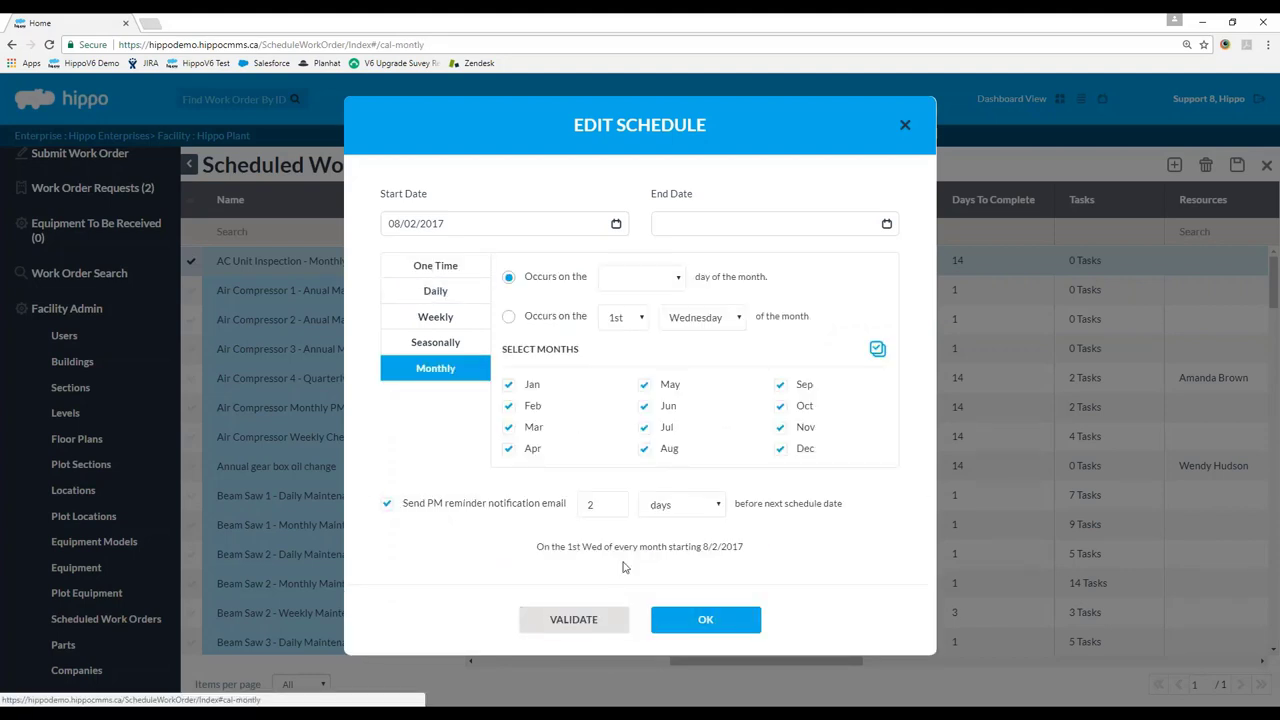
click(714, 628)
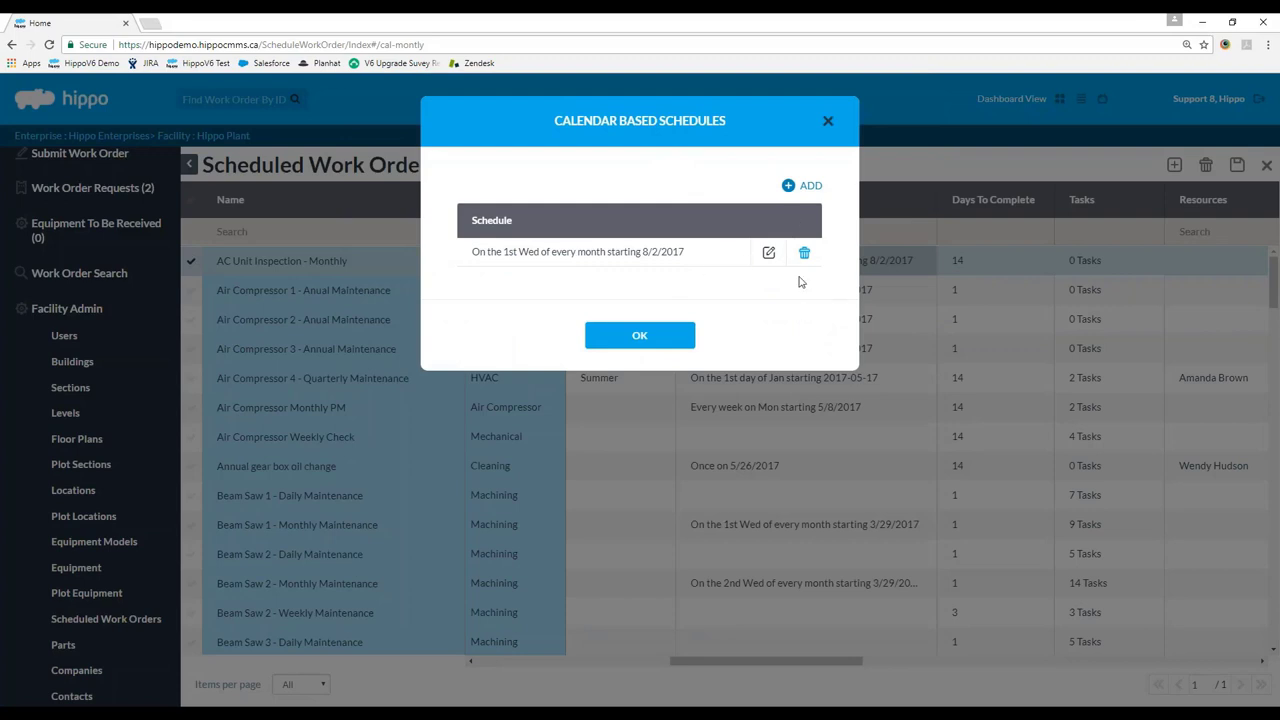
Add and validate a One Time schedule 'Once on 8/2/2017', then save it.
click(815, 192)
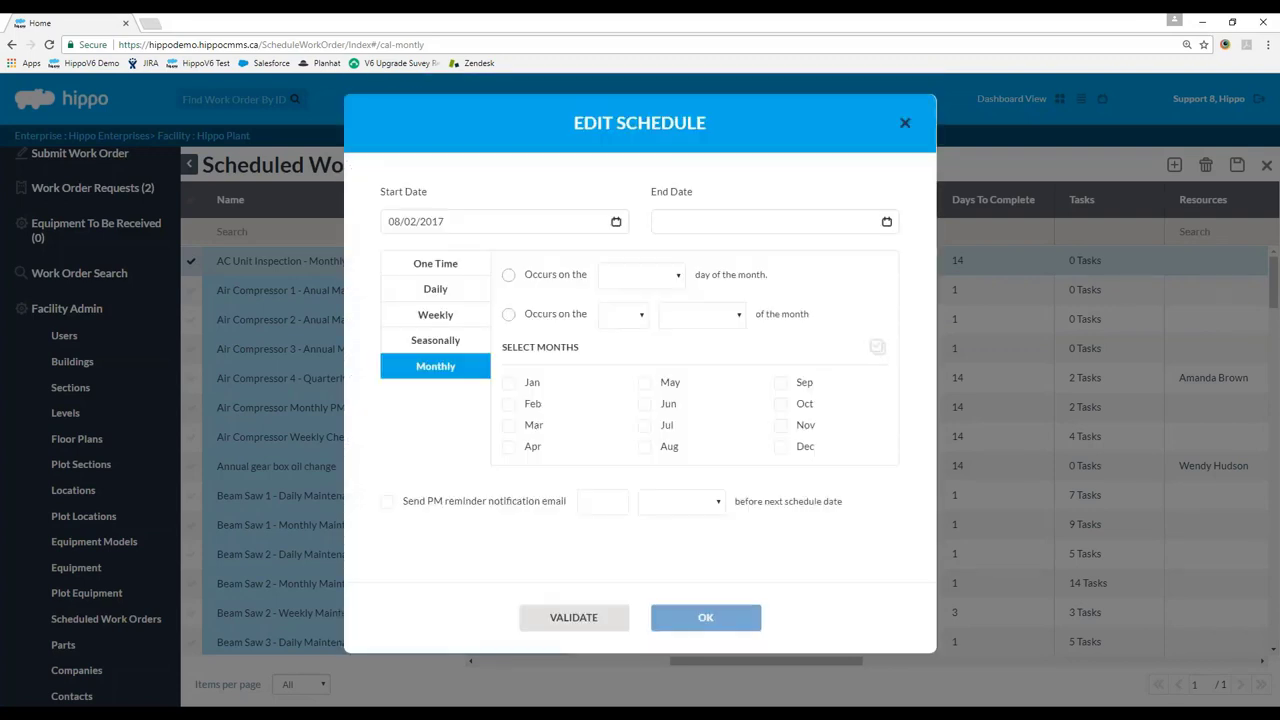
click(481, 266)
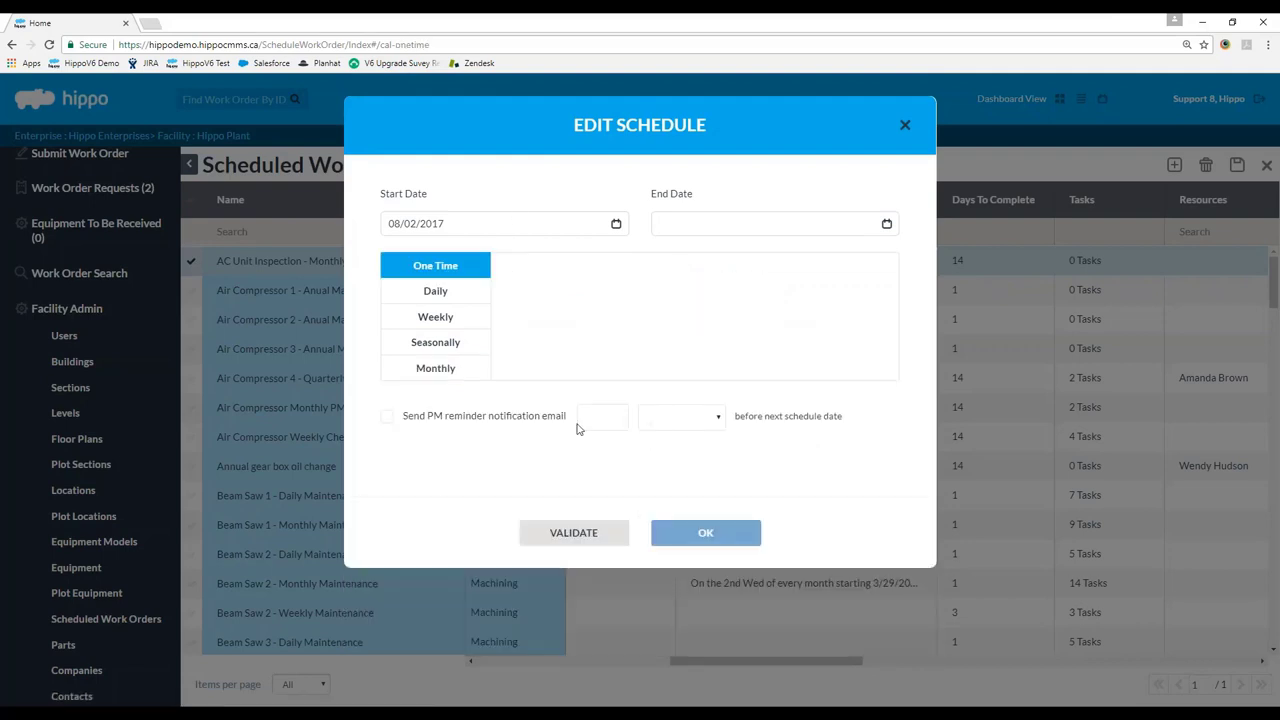
click(573, 532)
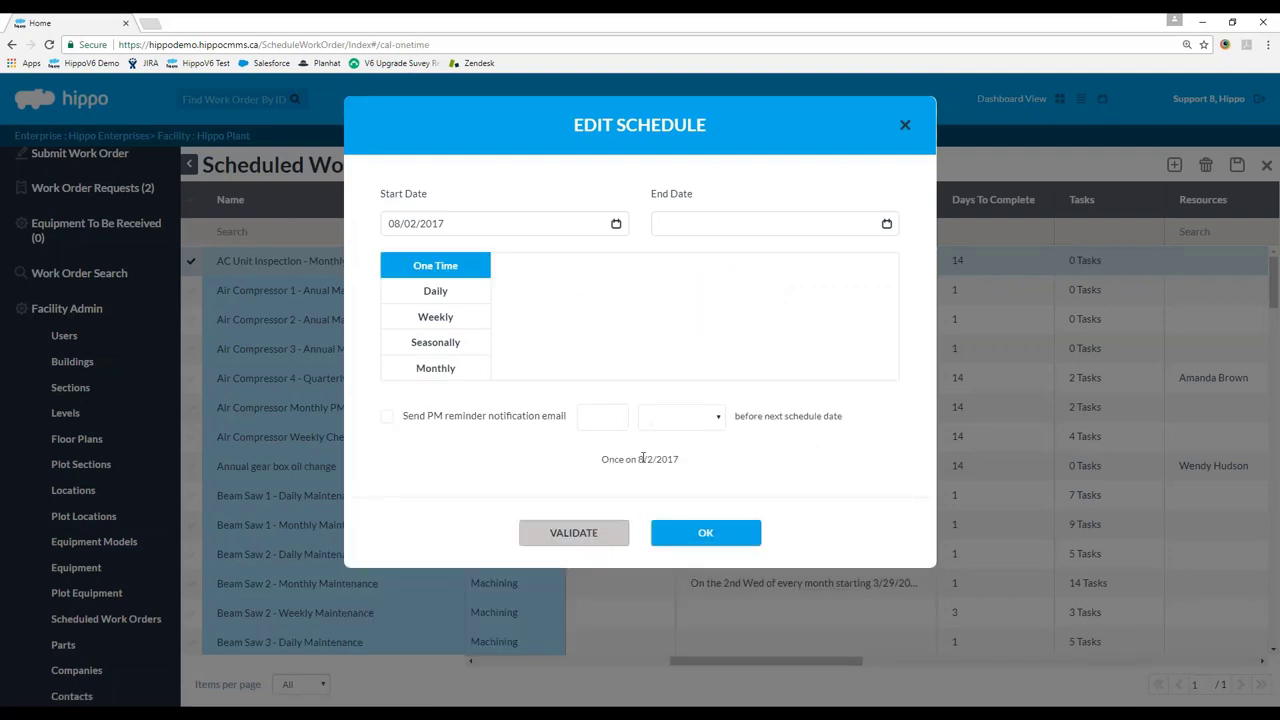
click(703, 532)
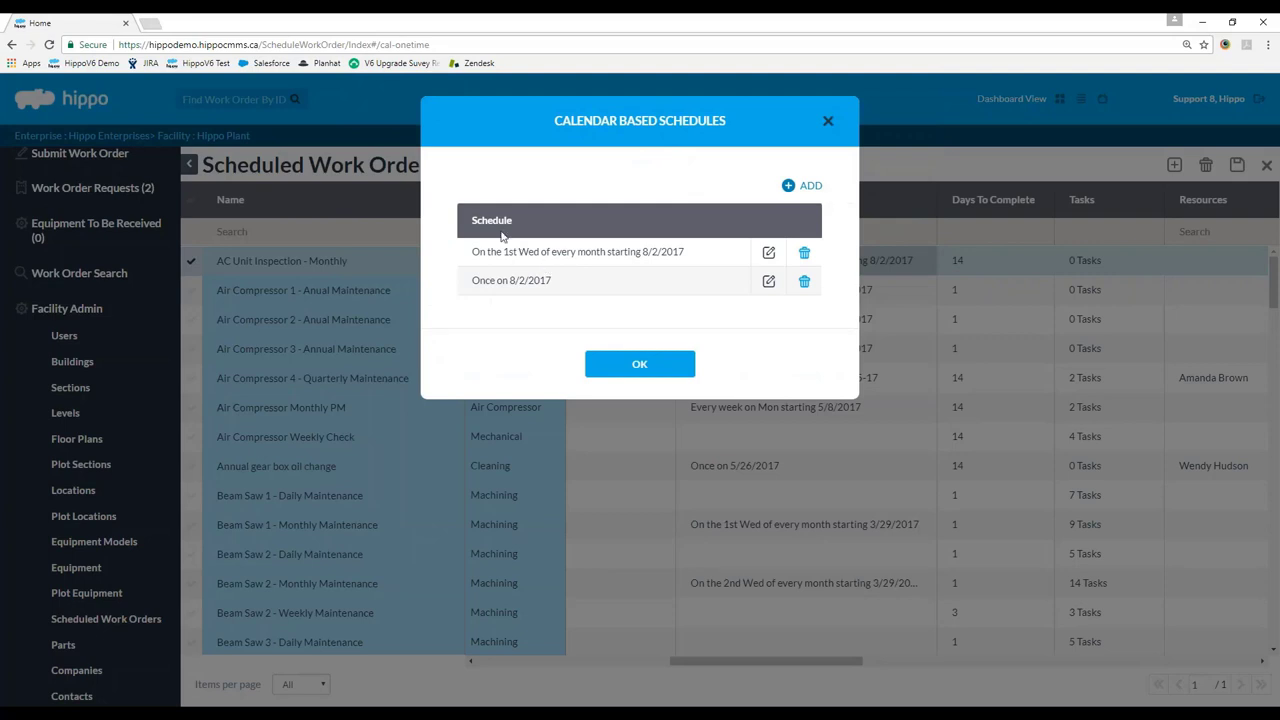
drag(471, 288, 553, 282)
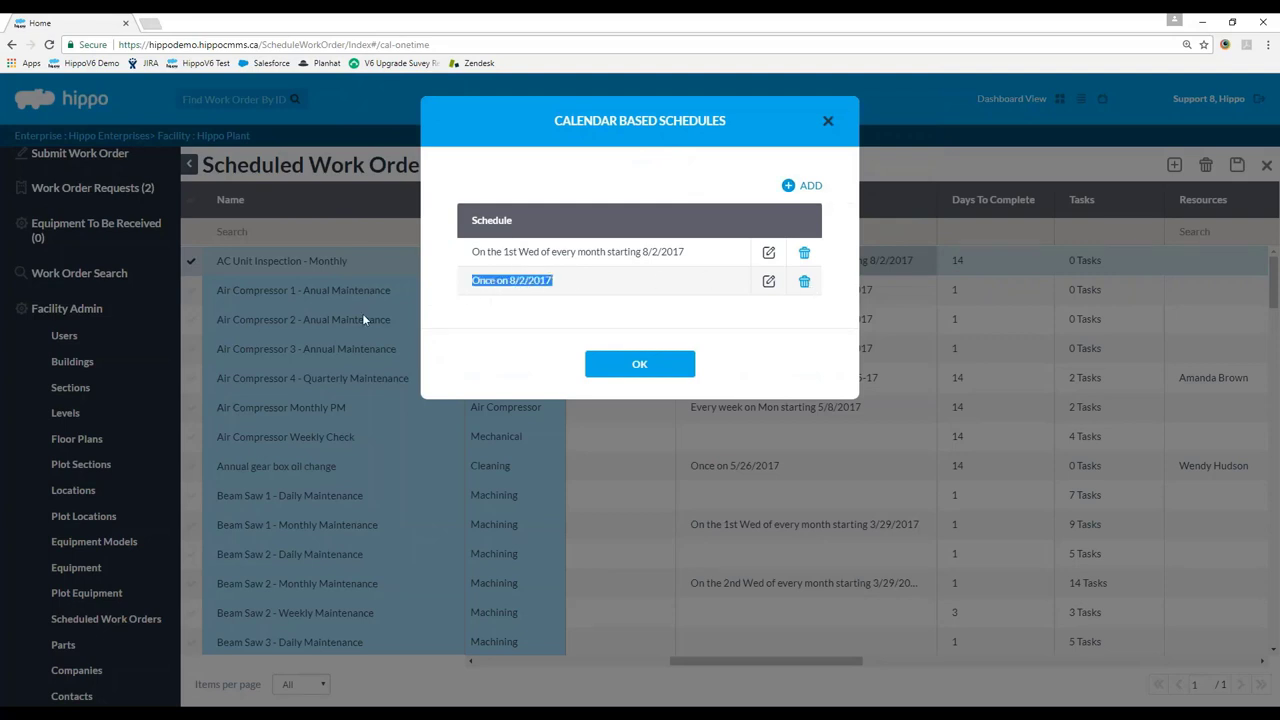
click(531, 284)
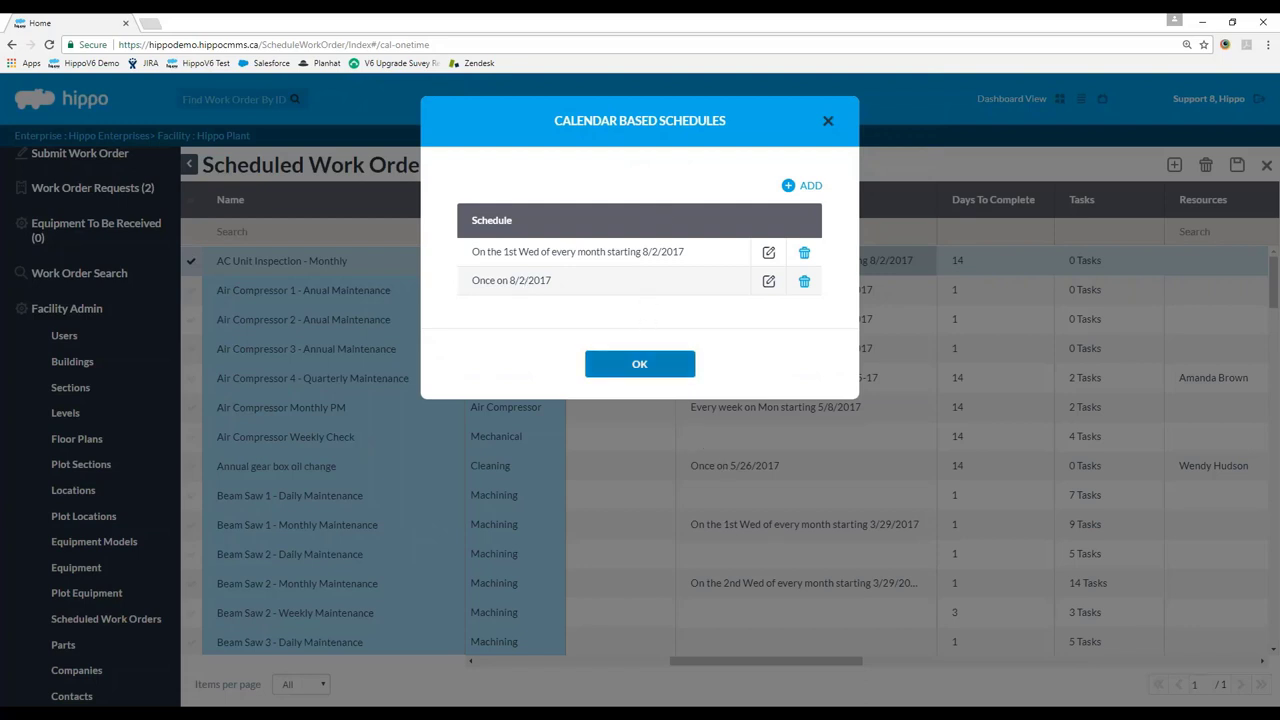
Close the schedules list and set AC Unit Inspection's Days To Complete to 7.
click(679, 367)
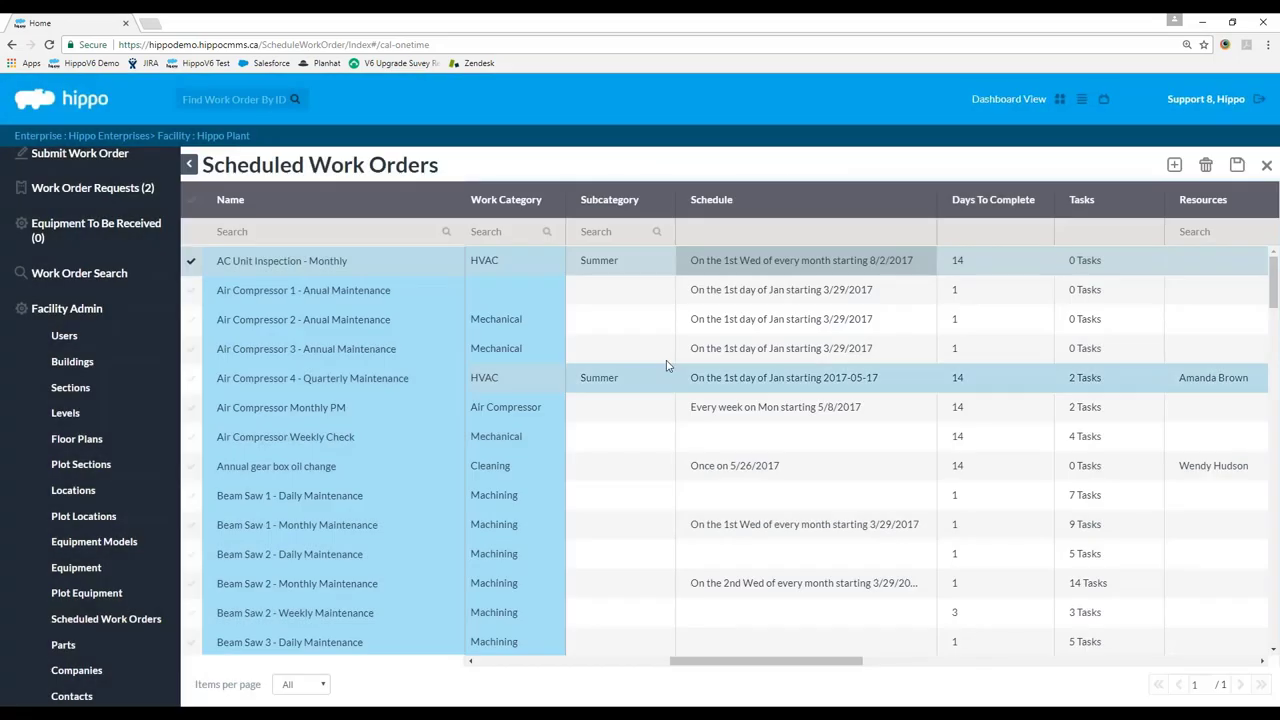
drag(747, 664, 865, 701)
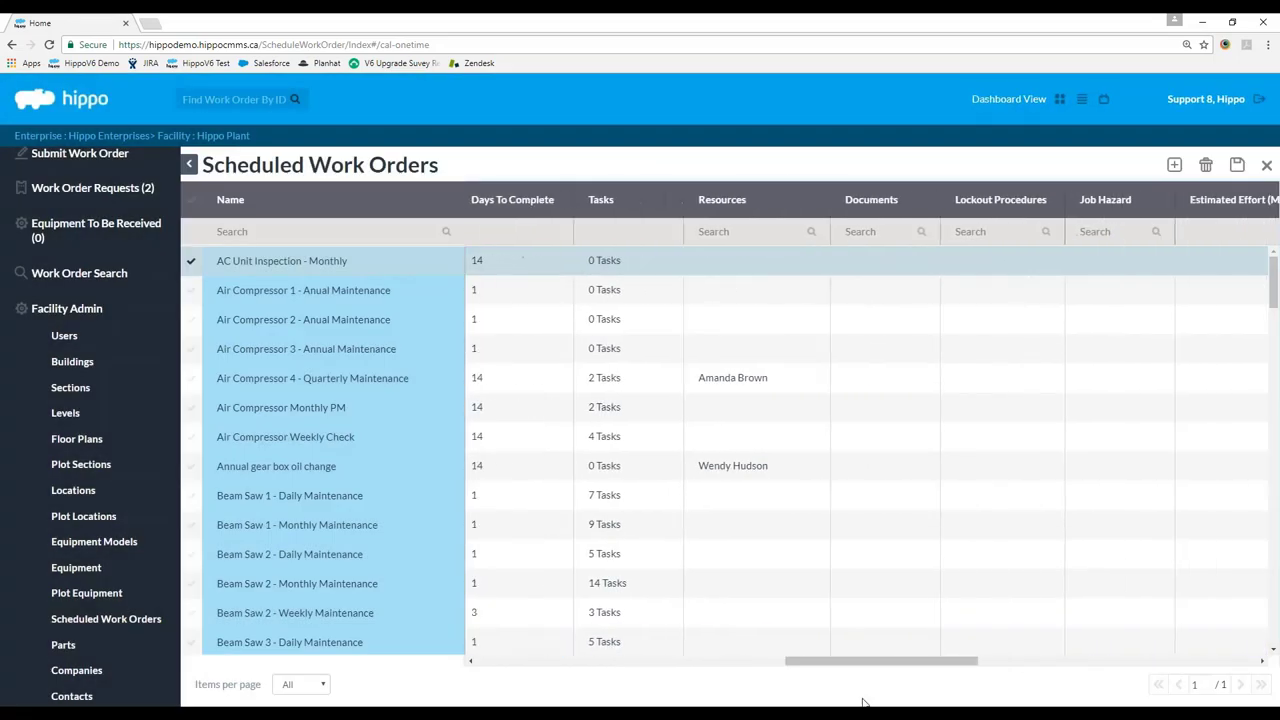
click(538, 263)
text(7)
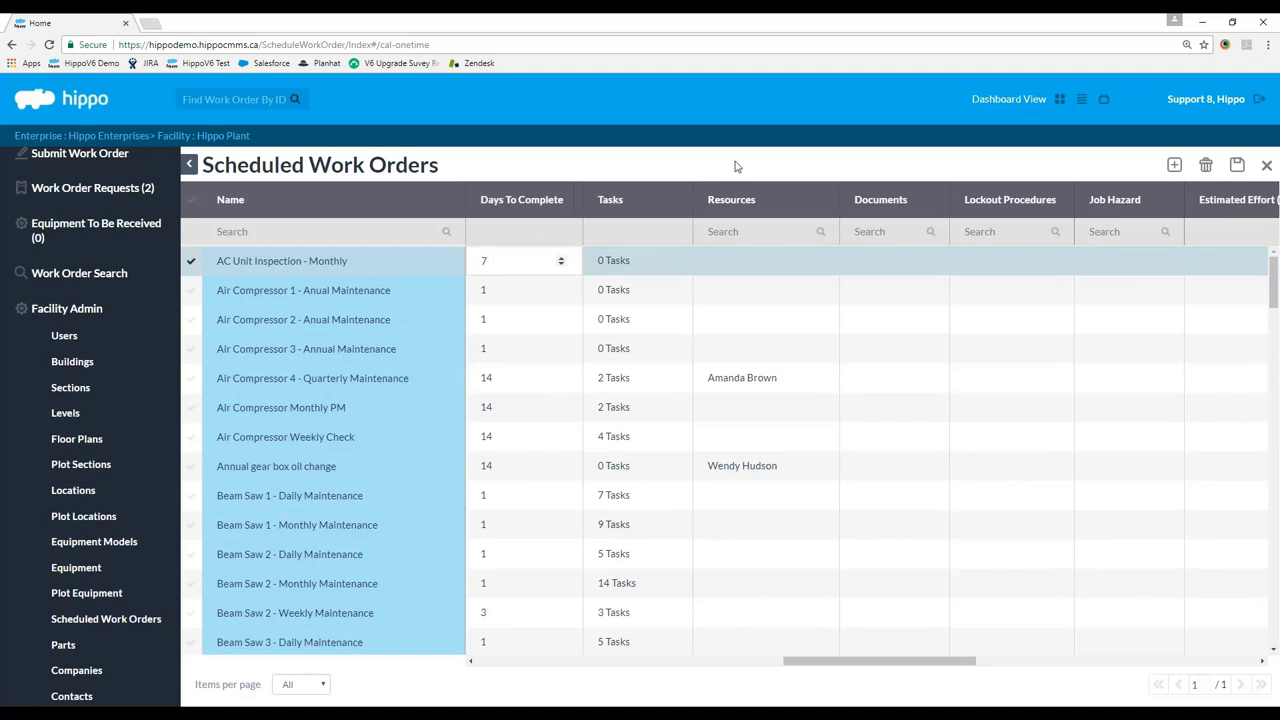
click(737, 166)
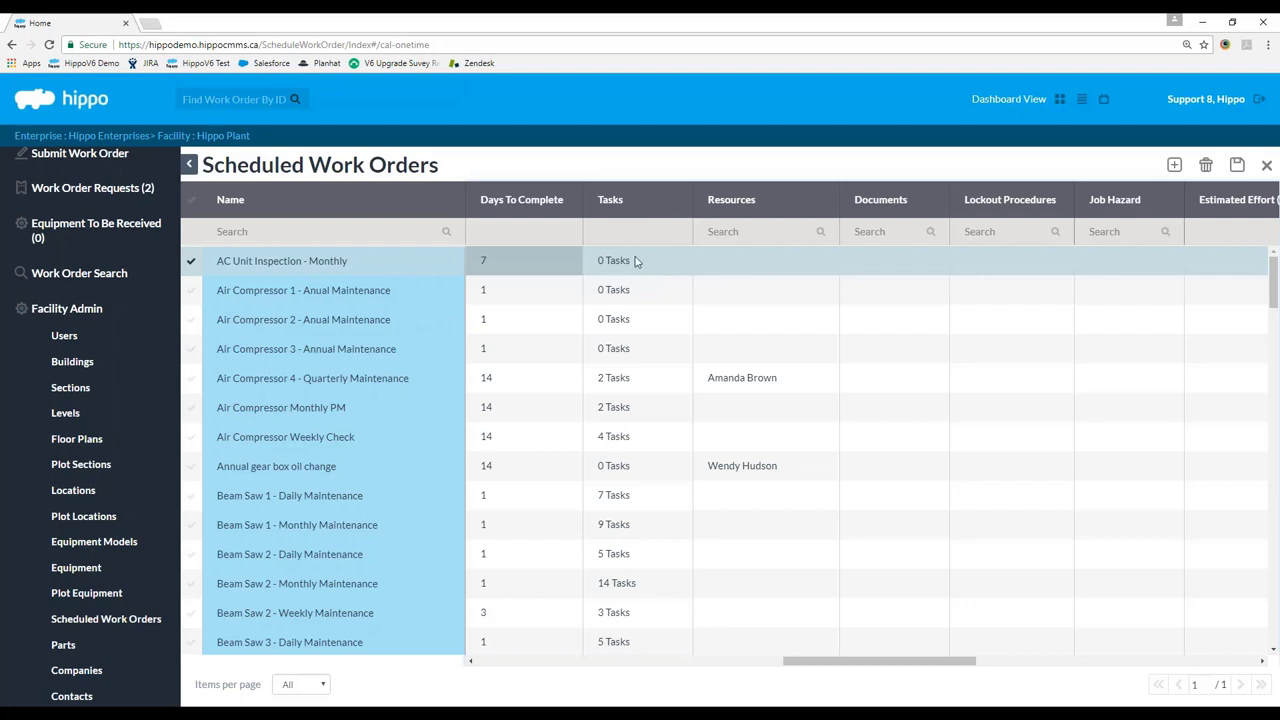
Add the task 'check filter' with unit *N/A to AC Unit Inspection's task list.
click(634, 261)
click(634, 264)
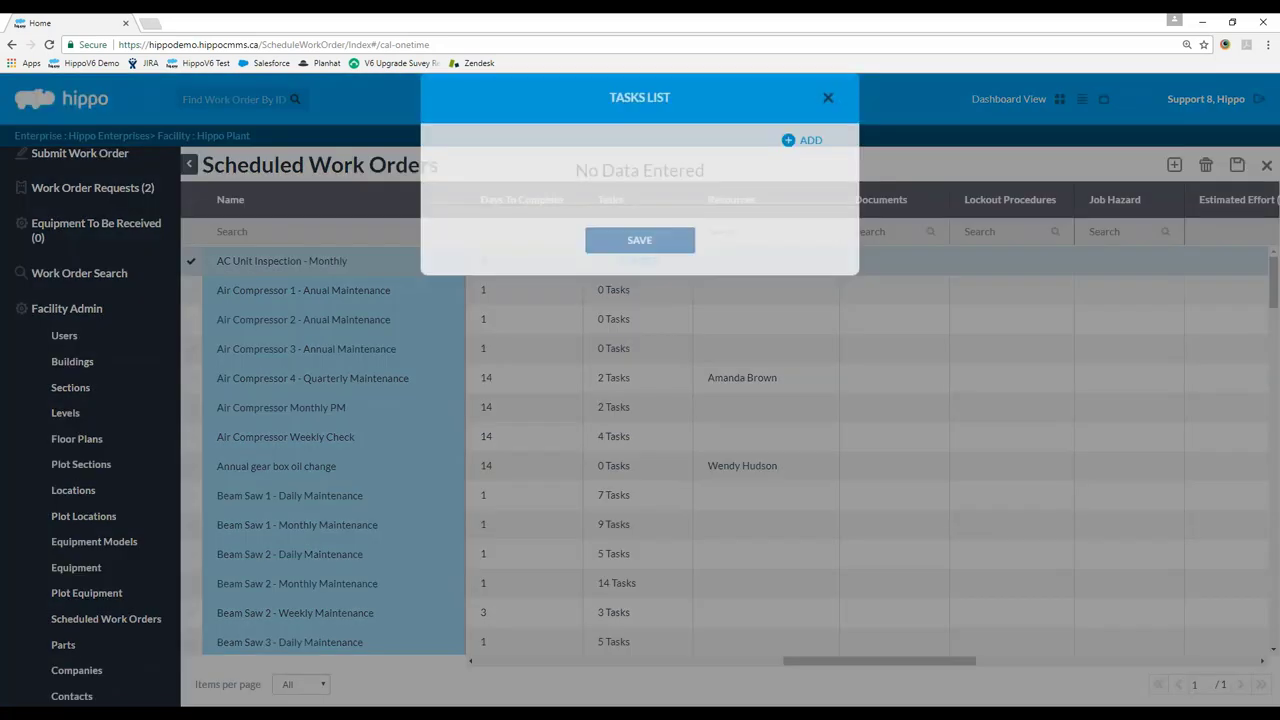
click(802, 163)
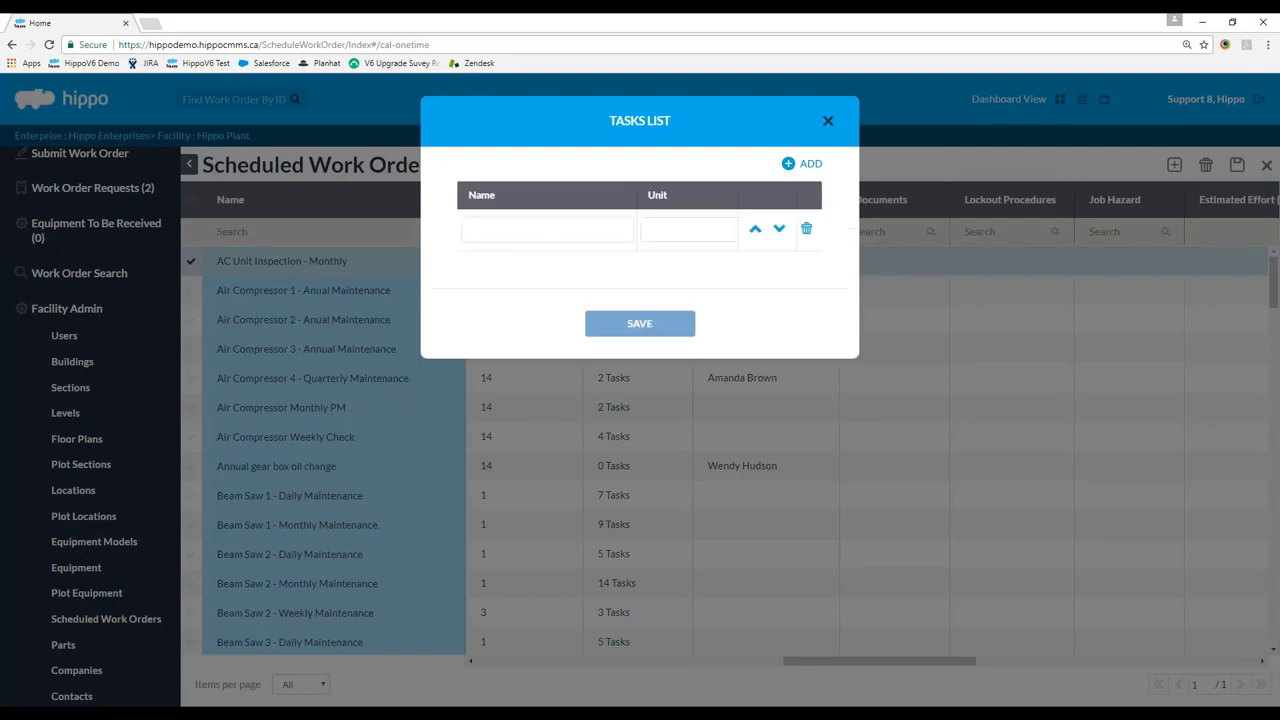
text(check filter)
click(710, 231)
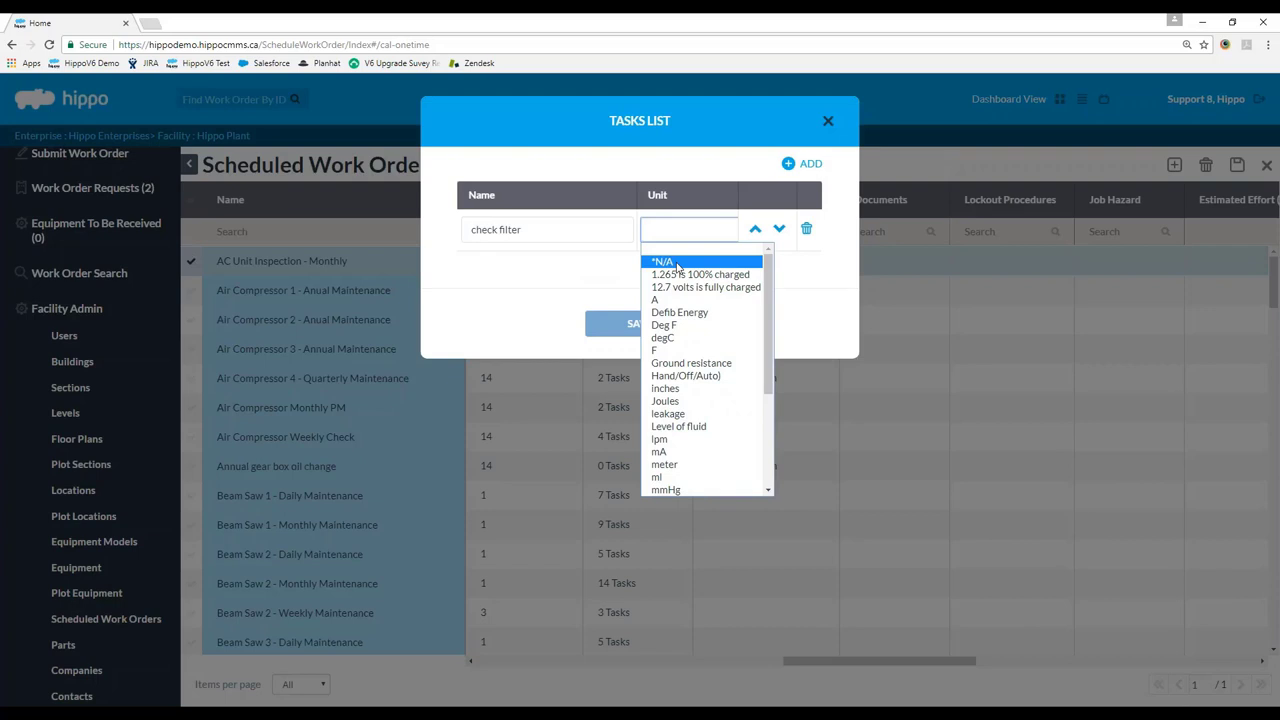
click(677, 264)
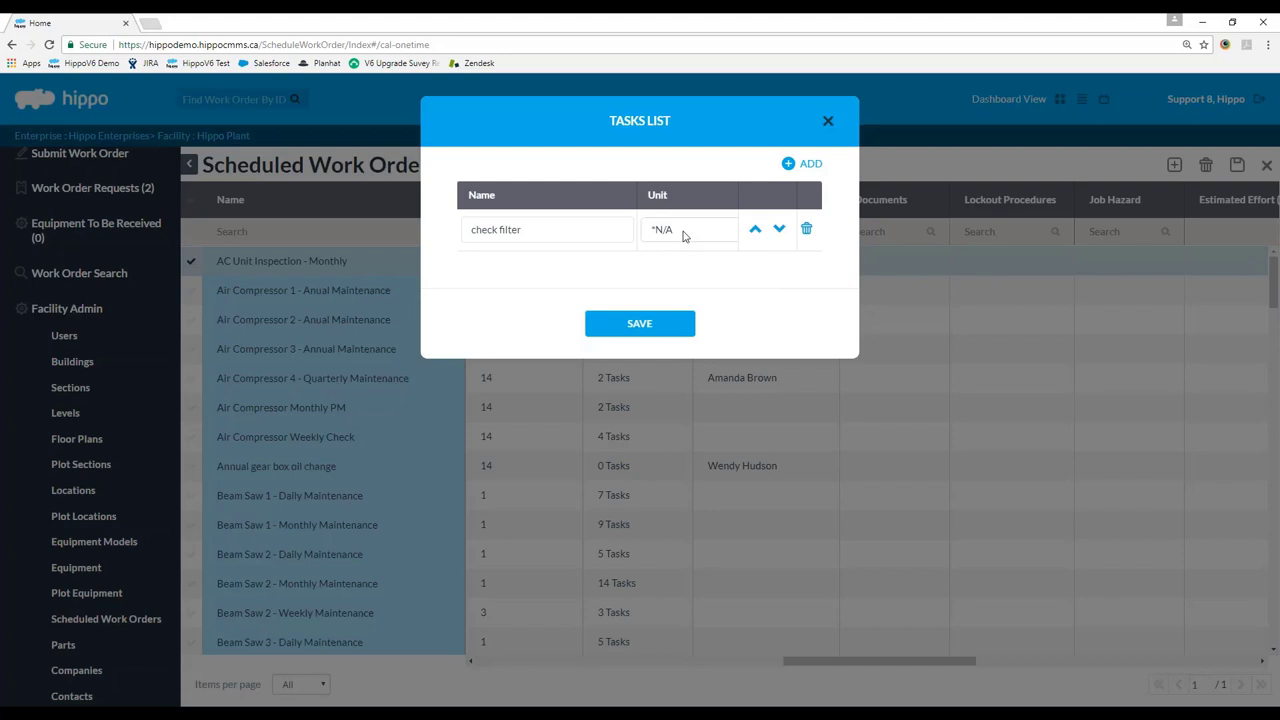
click(684, 236)
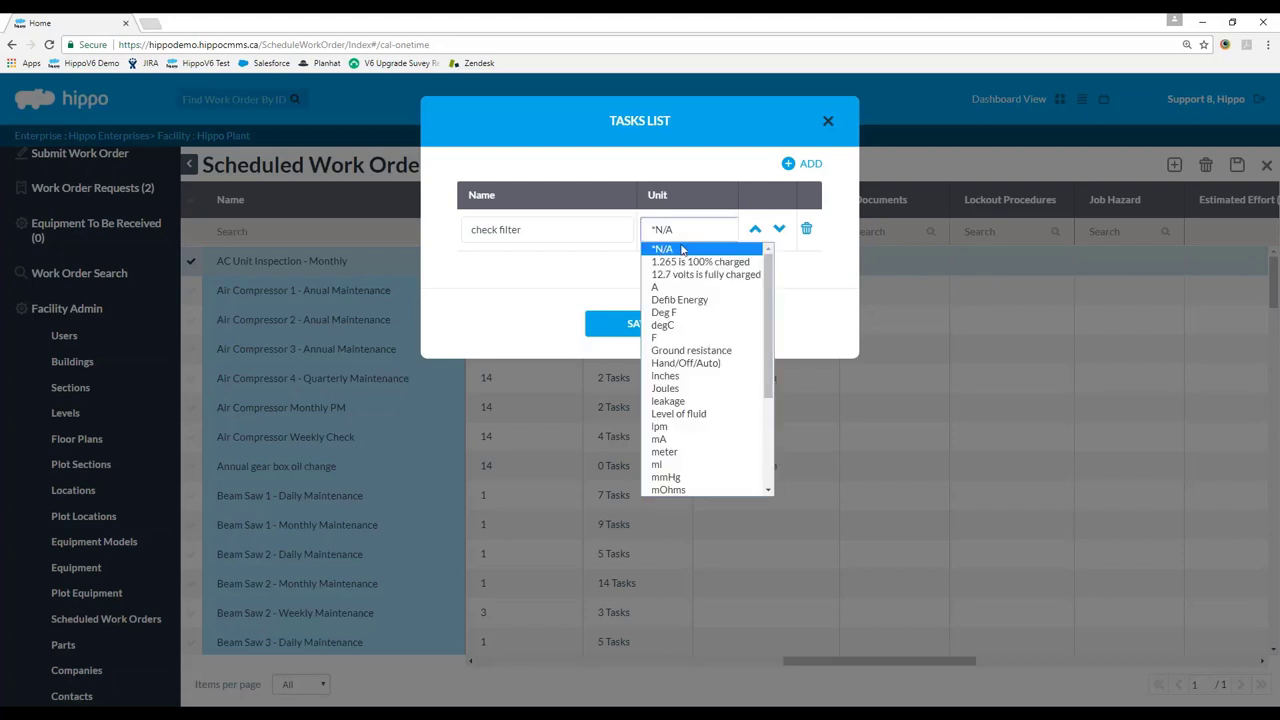
click(682, 248)
click(543, 264)
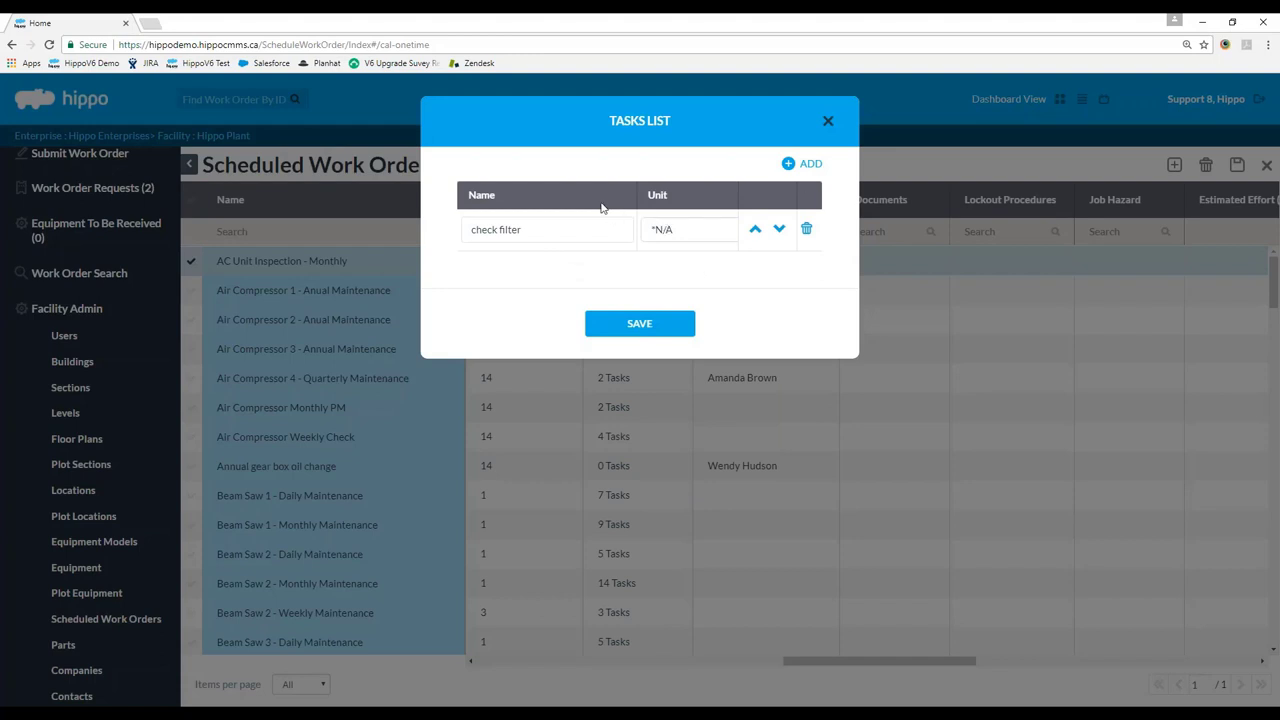
click(669, 236)
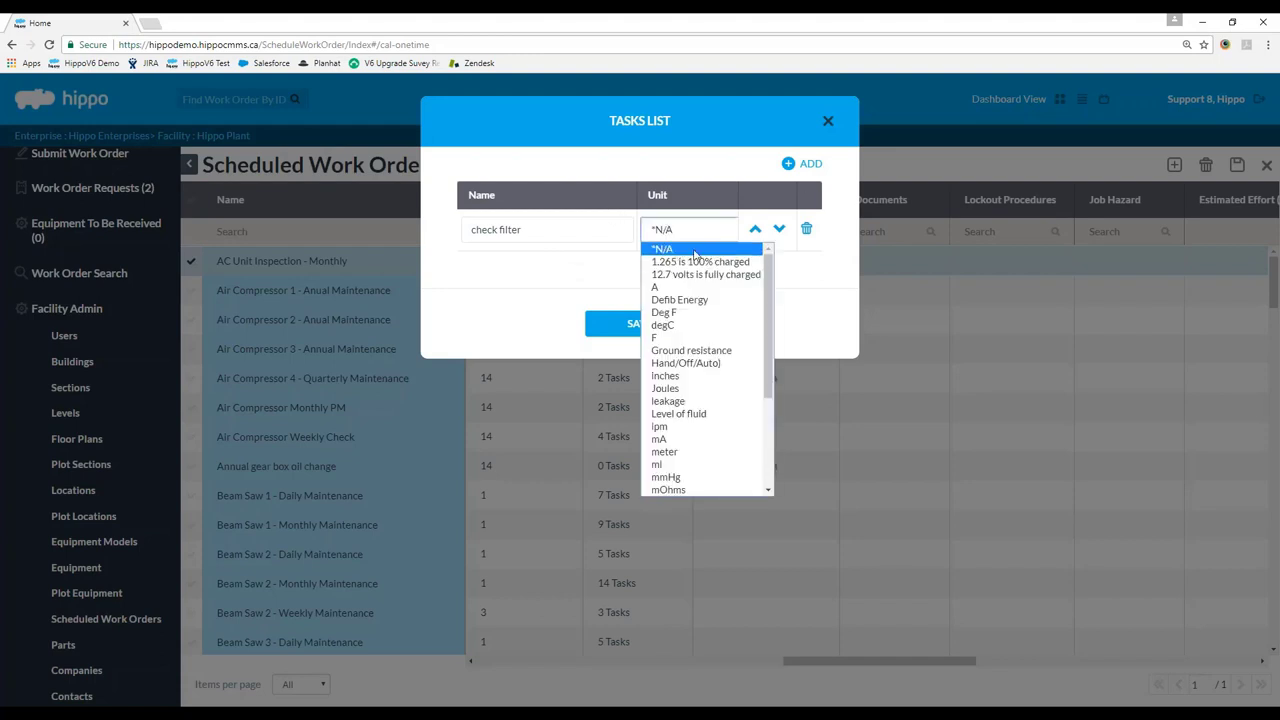
click(694, 251)
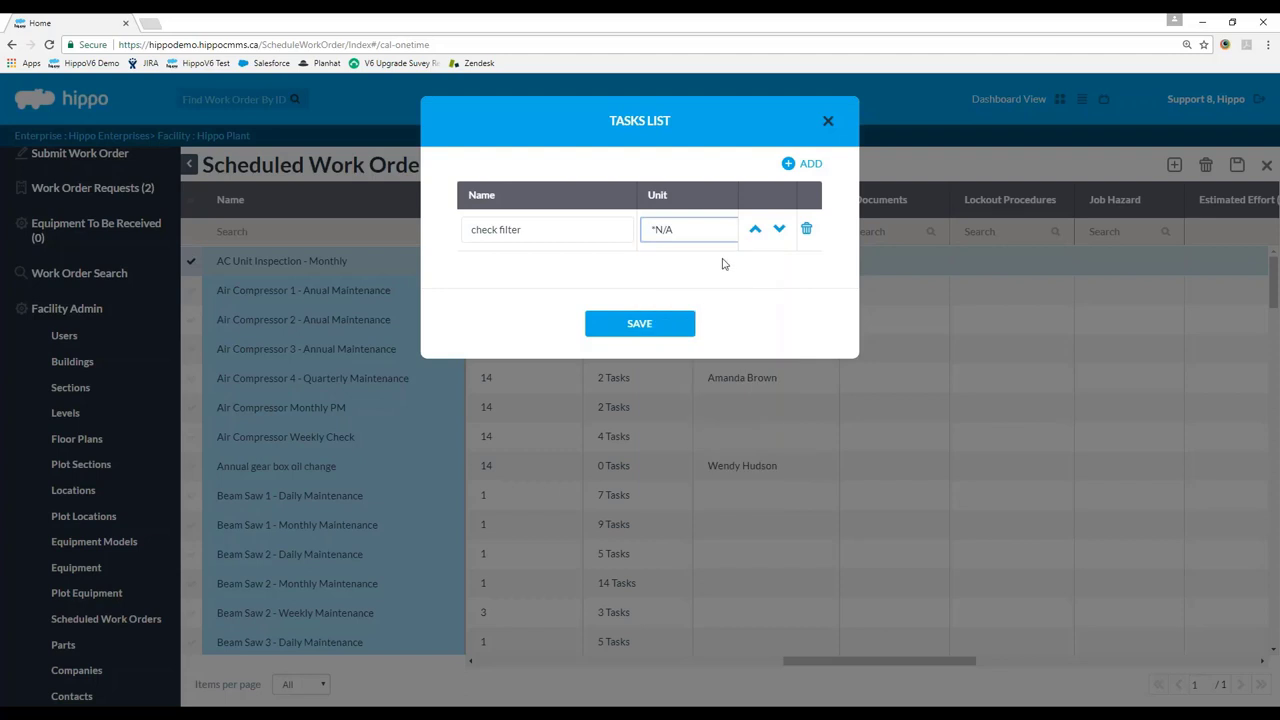
Add a second task 'clean filter' with unit *N/A.
click(815, 166)
click(565, 277)
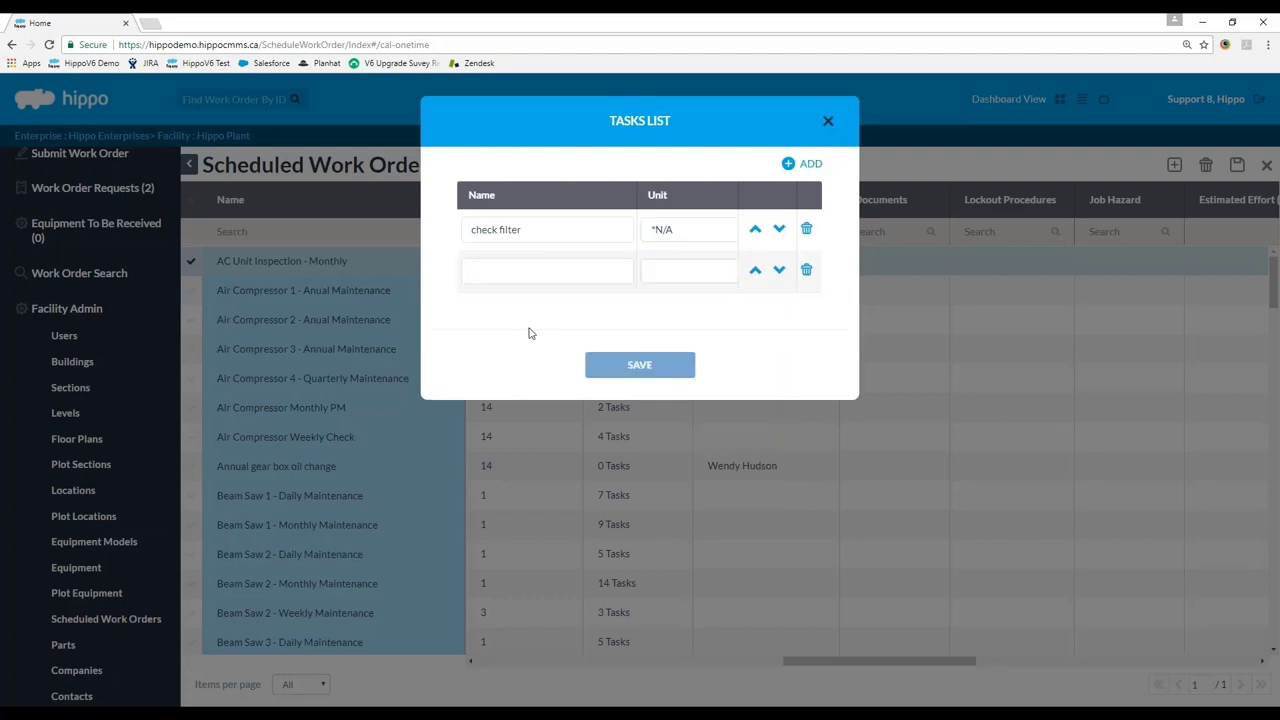
text(clean filter)
click(680, 277)
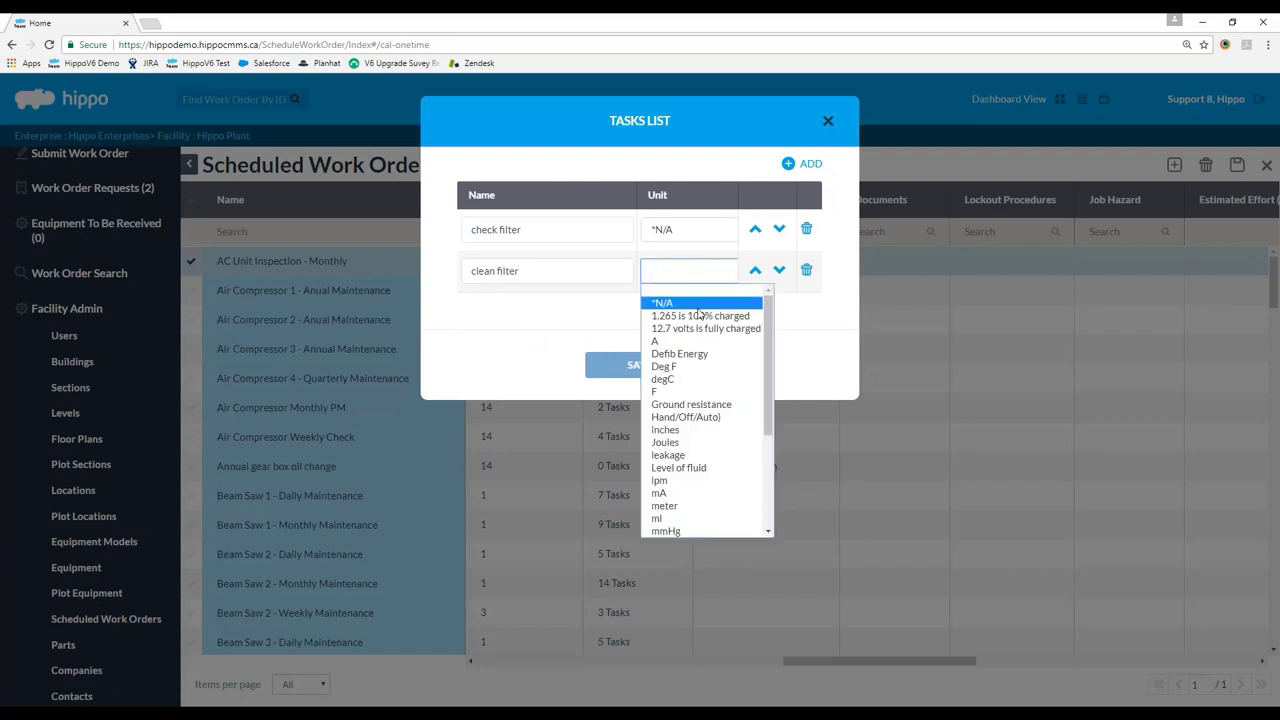
click(684, 296)
Add a third task 'close ac unit' with unit *N/A and save the task list.
click(790, 163)
click(584, 316)
text(close)
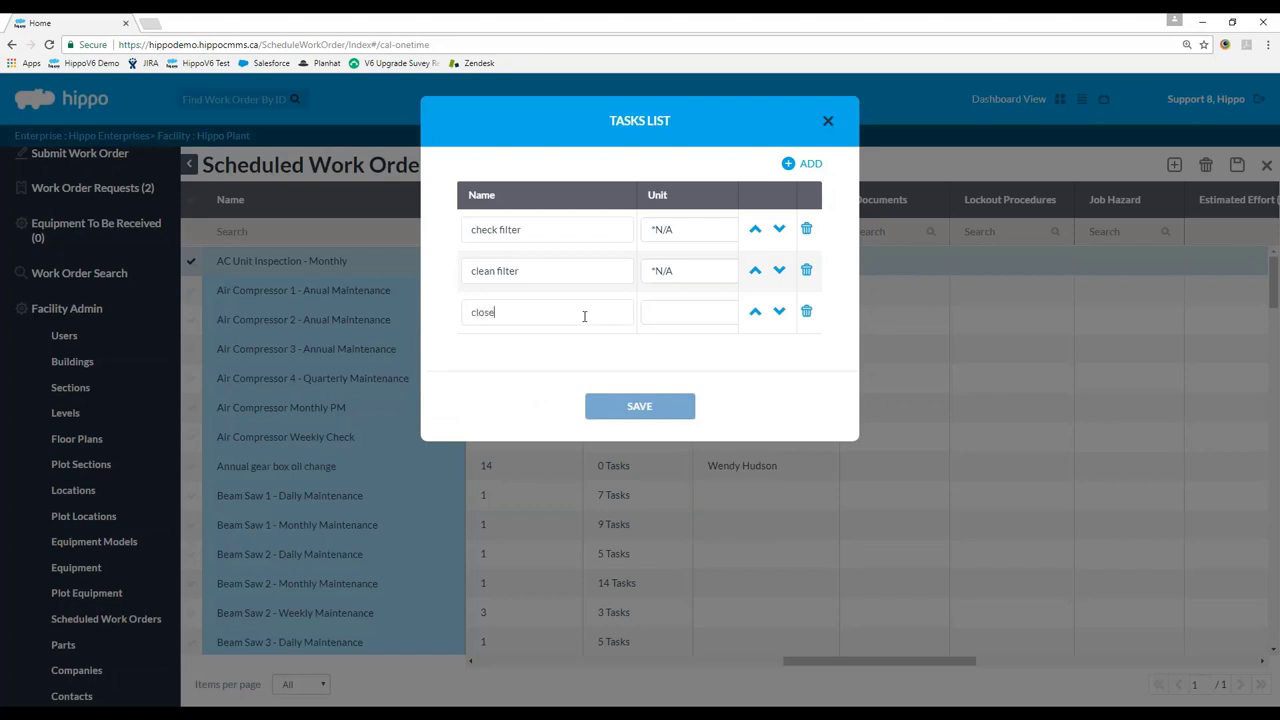
text( ac unit)
click(667, 316)
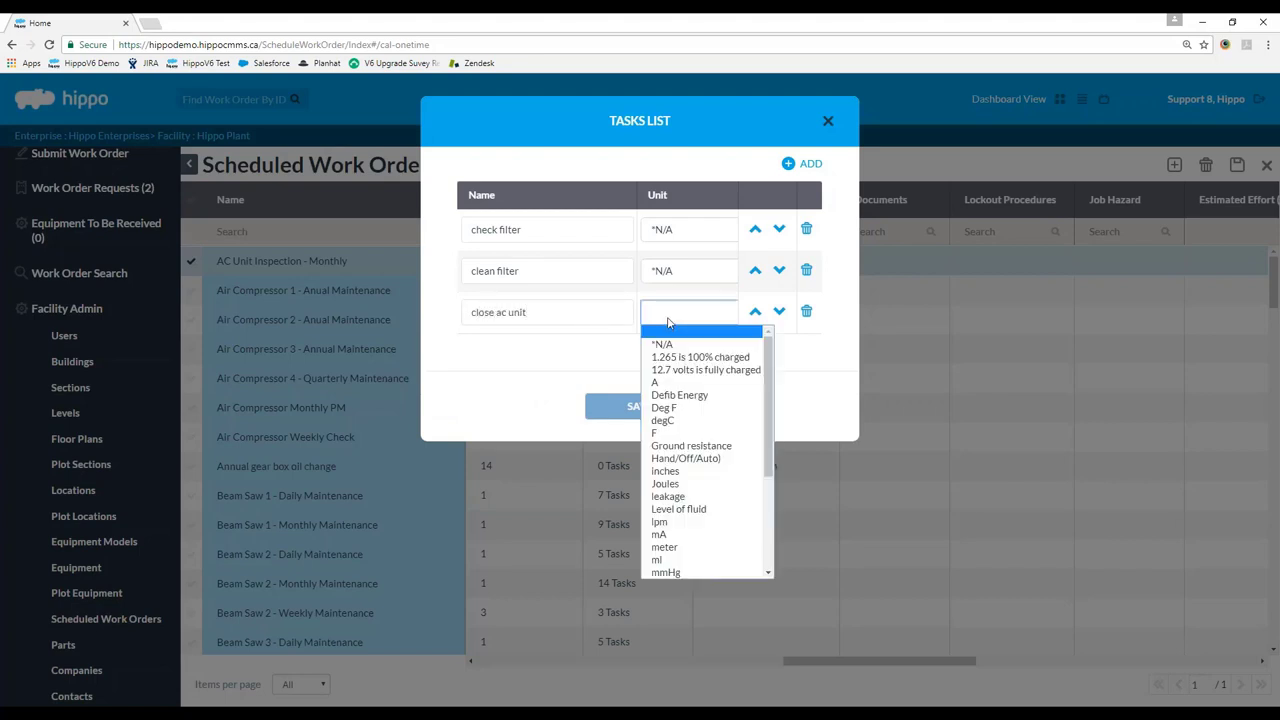
click(666, 337)
click(666, 348)
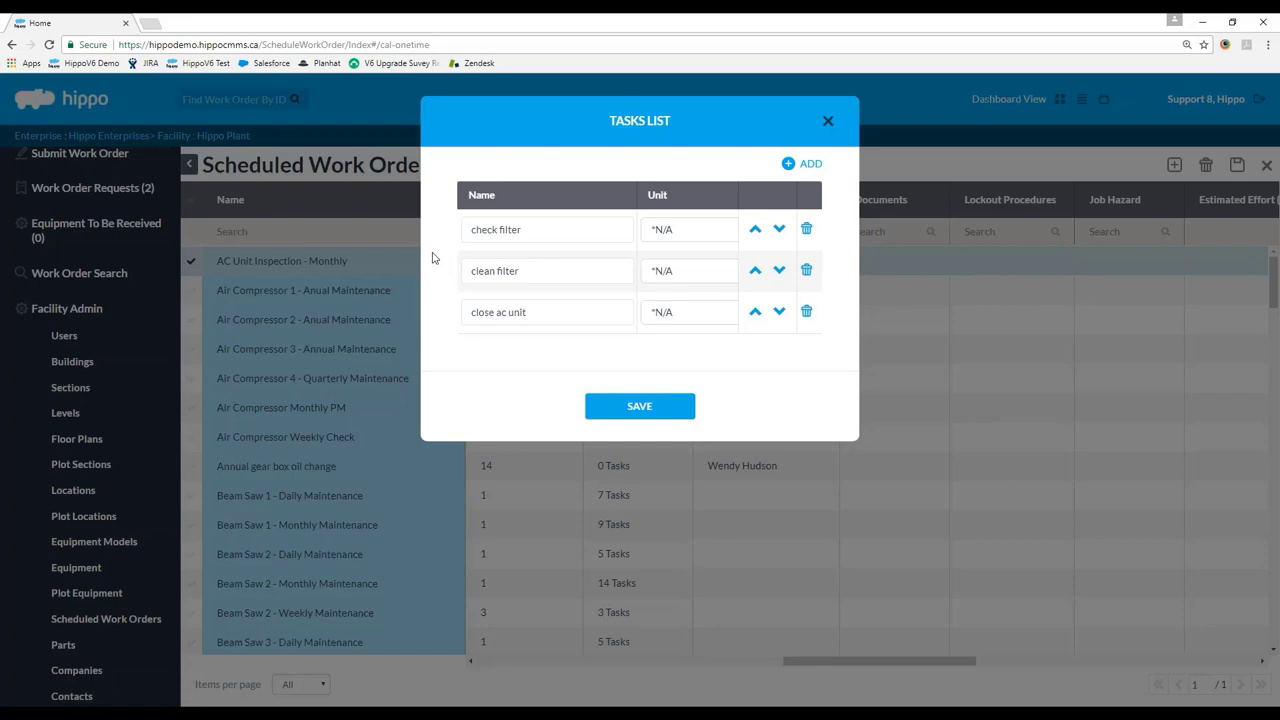
click(639, 406)
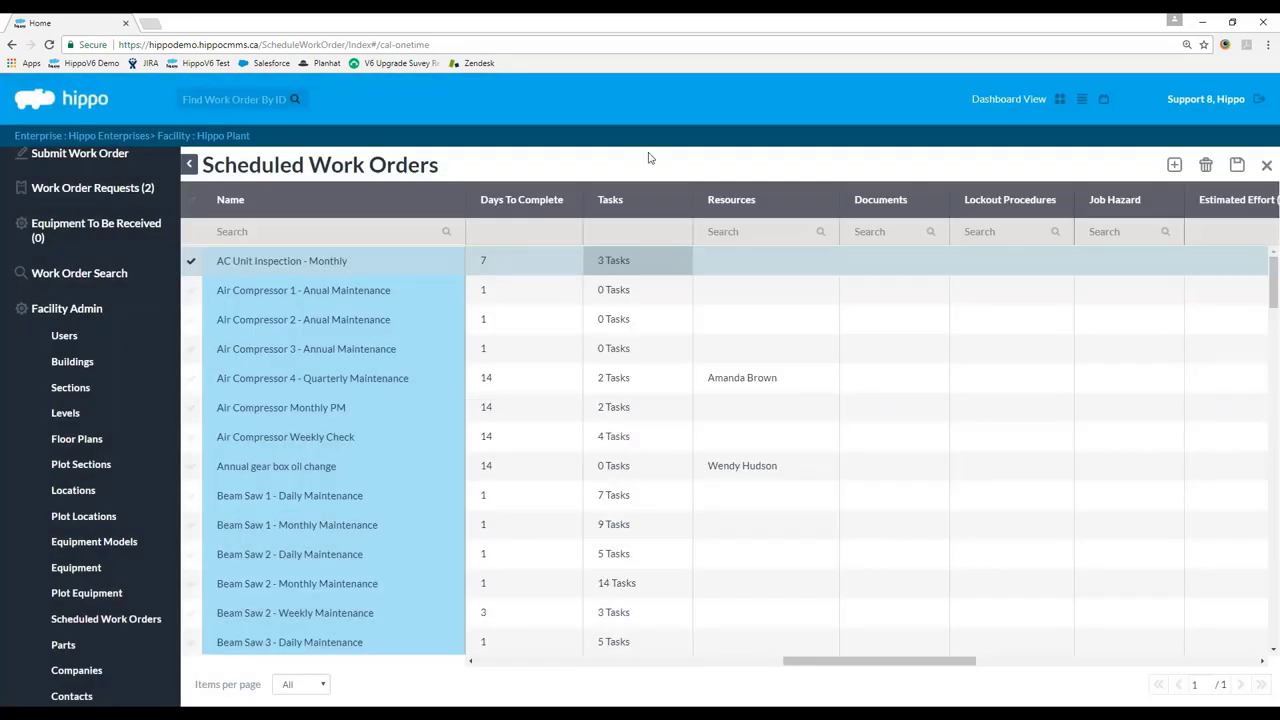
drag(800, 663, 848, 668)
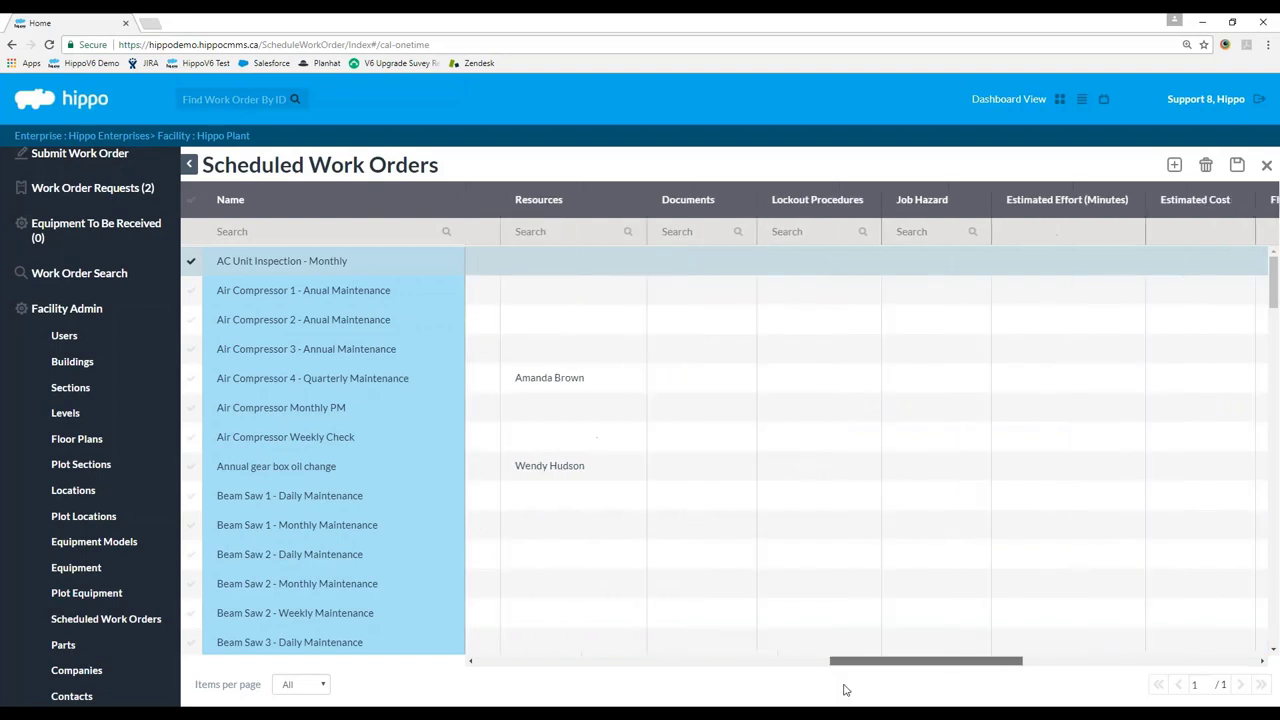
click(641, 270)
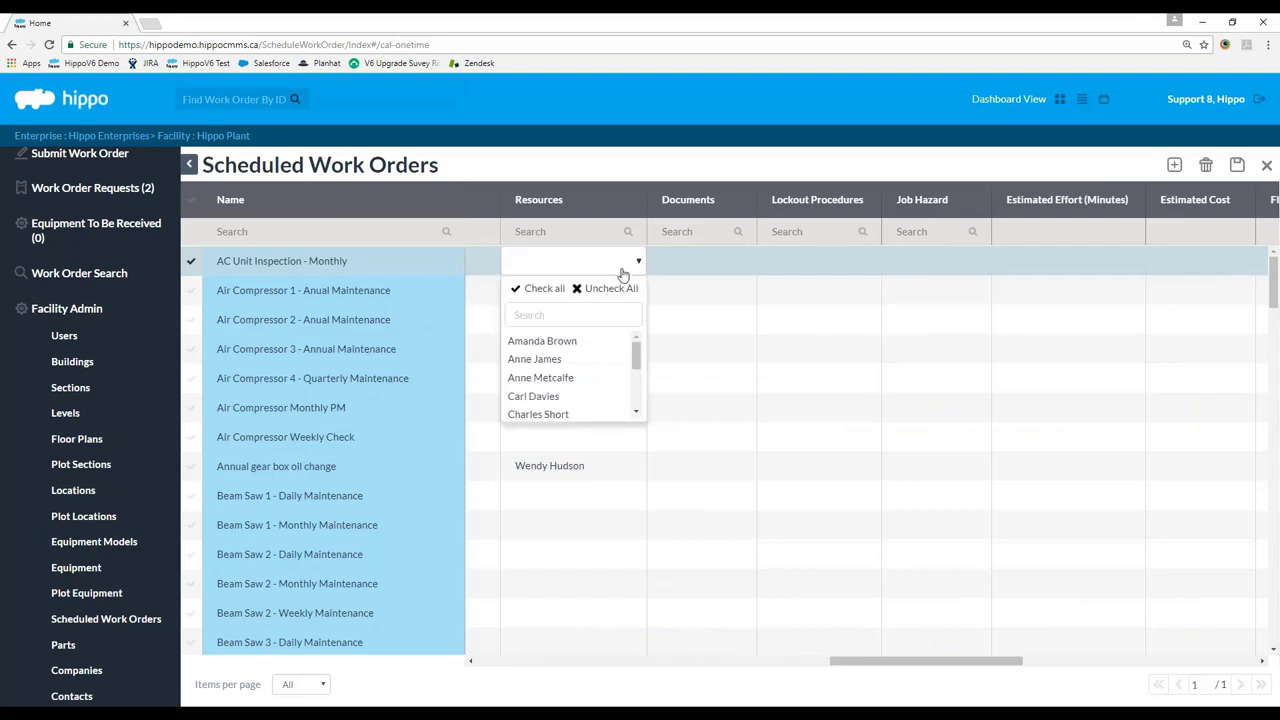
drag(635, 354, 635, 368)
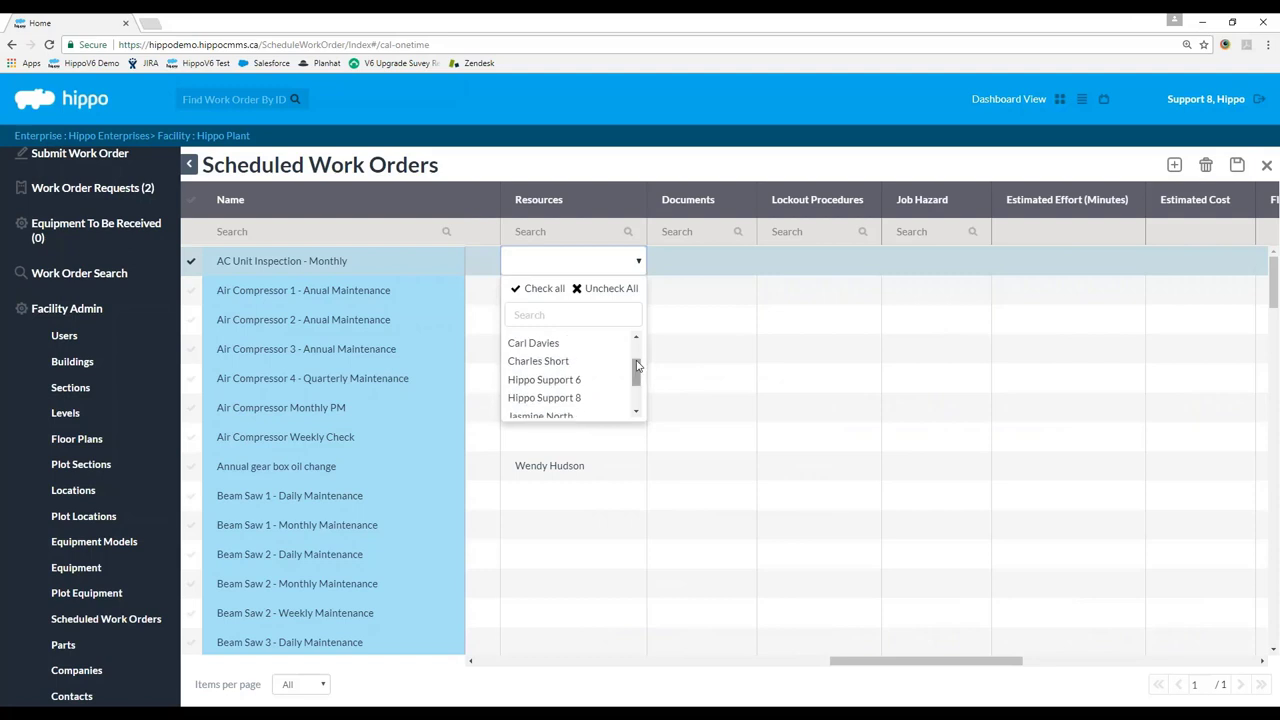
click(607, 176)
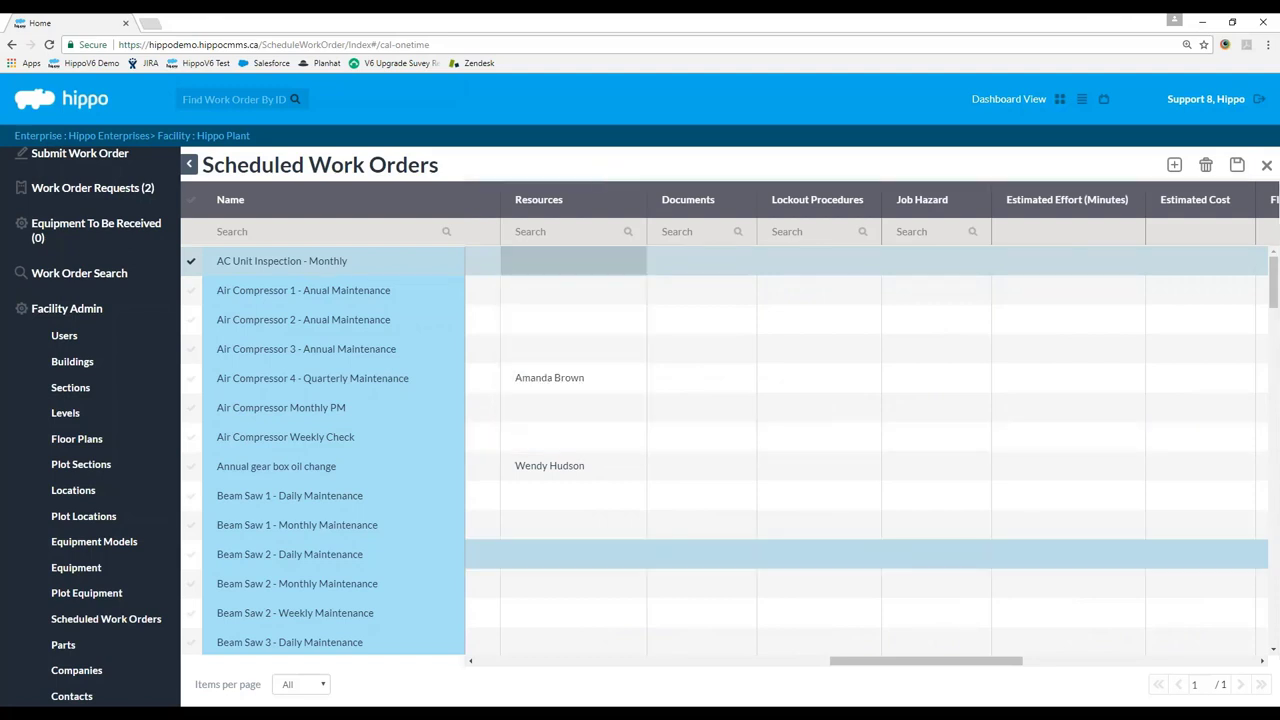
drag(856, 666, 876, 667)
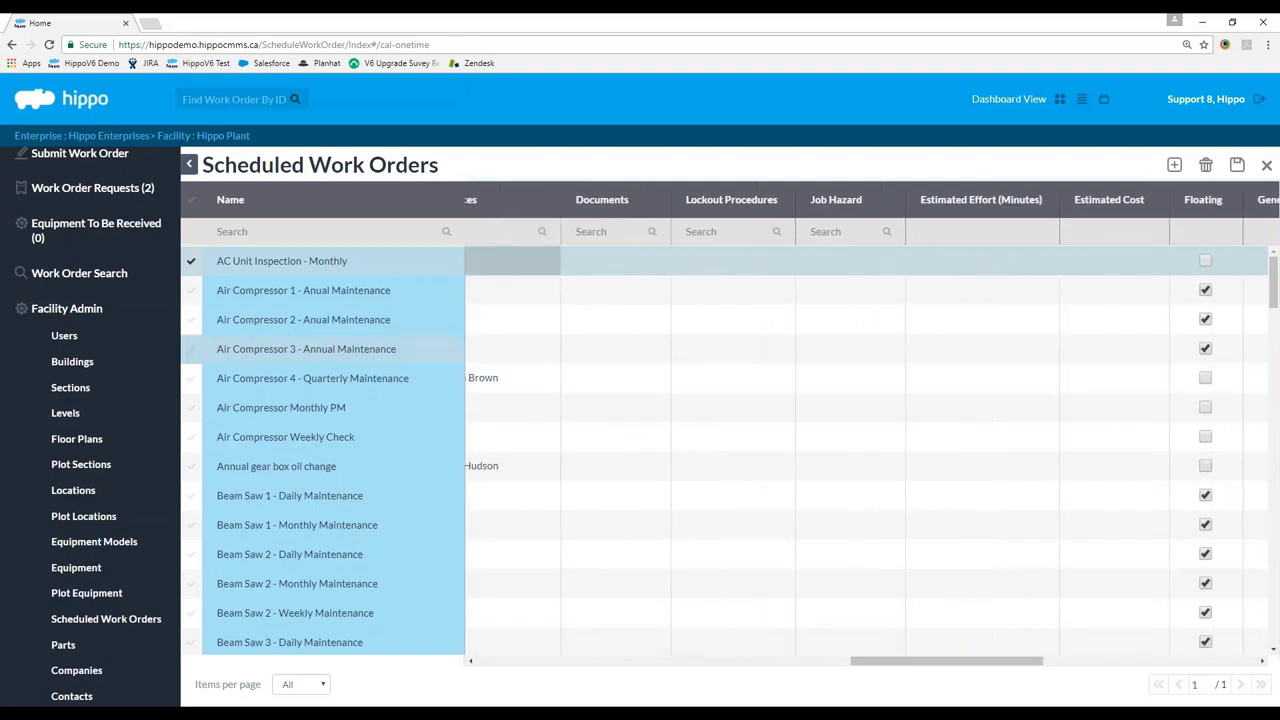
scroll(80, 600, down, 3)
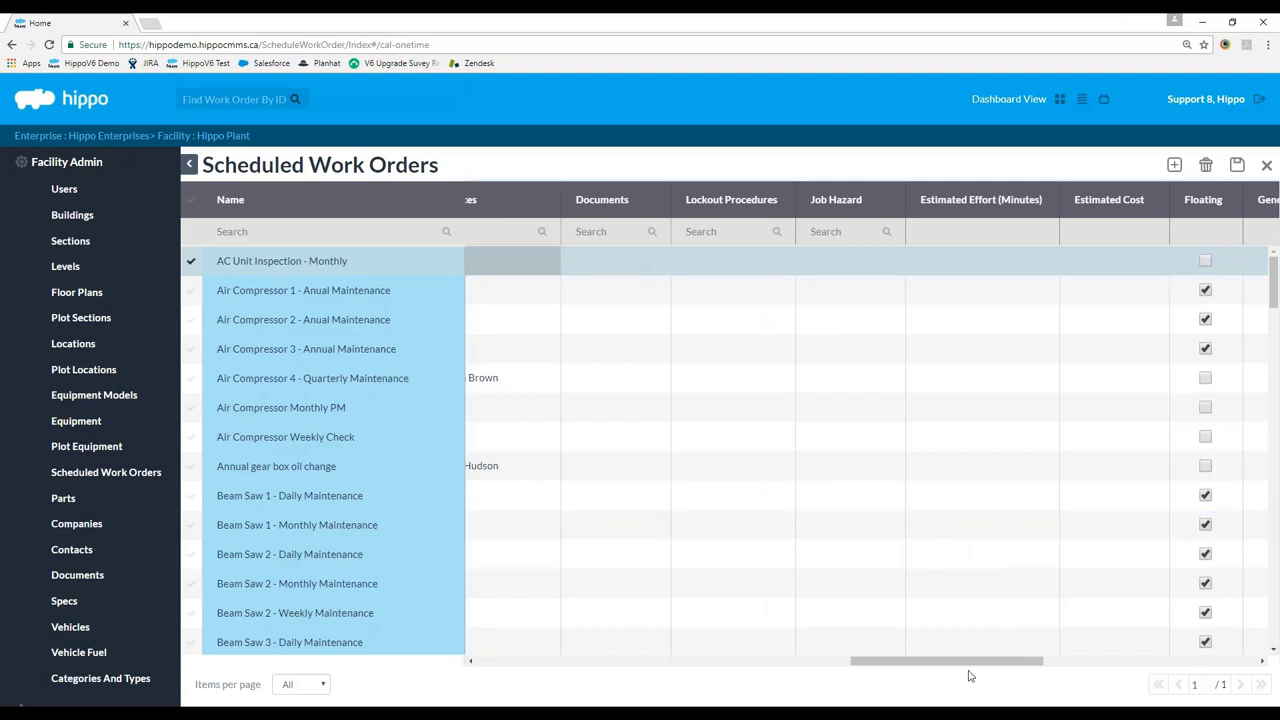
Enter 60 minutes as AC Unit Inspection's Estimated Effort on the grid.
drag(966, 663, 1016, 663)
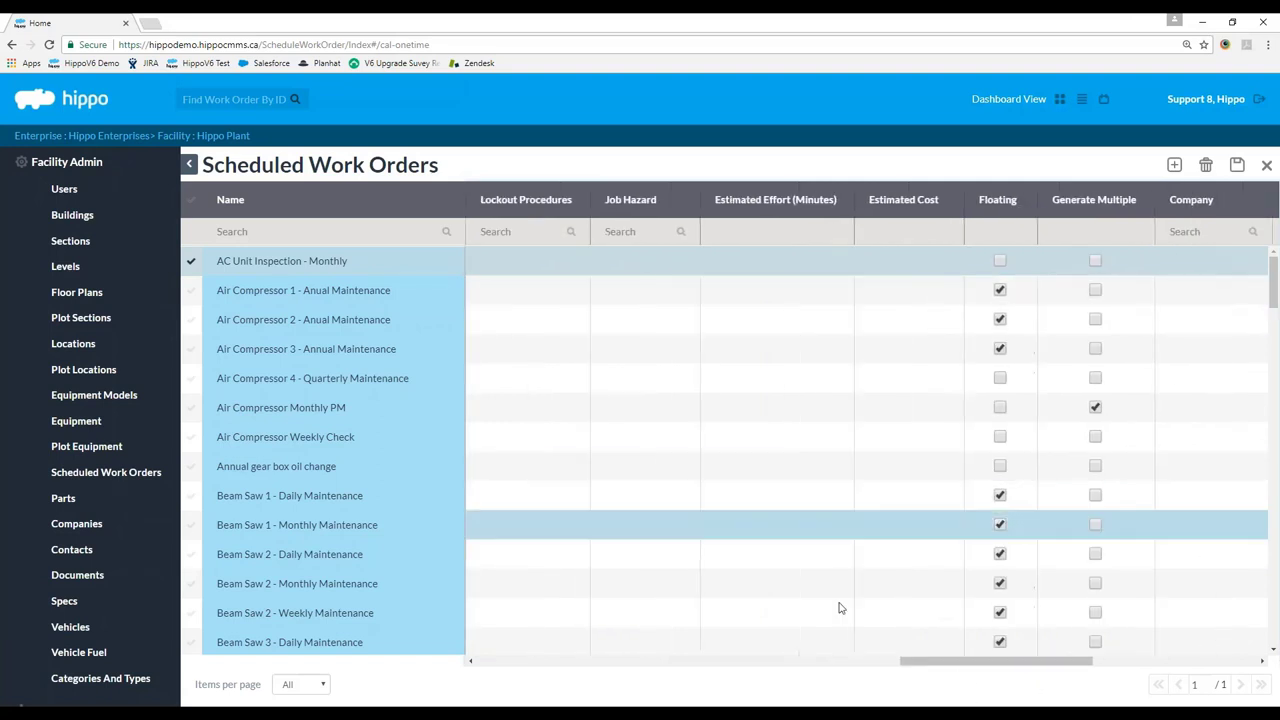
click(517, 268)
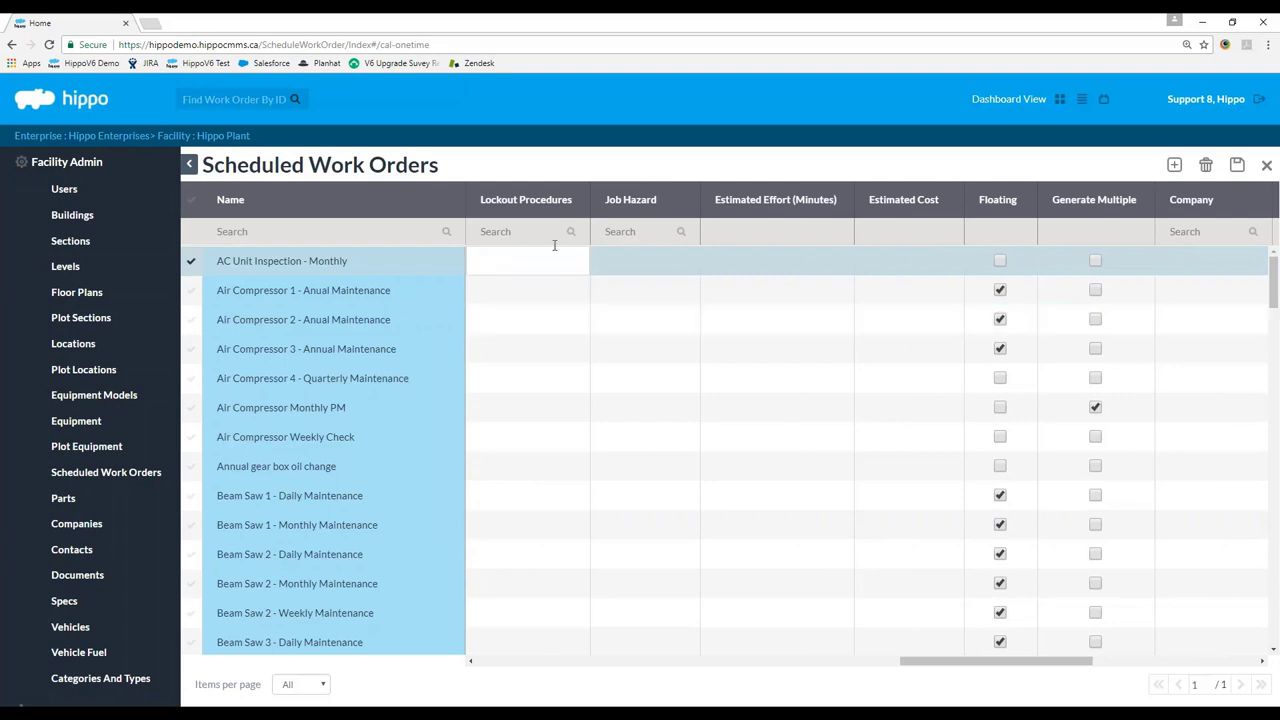
click(651, 267)
click(651, 267)
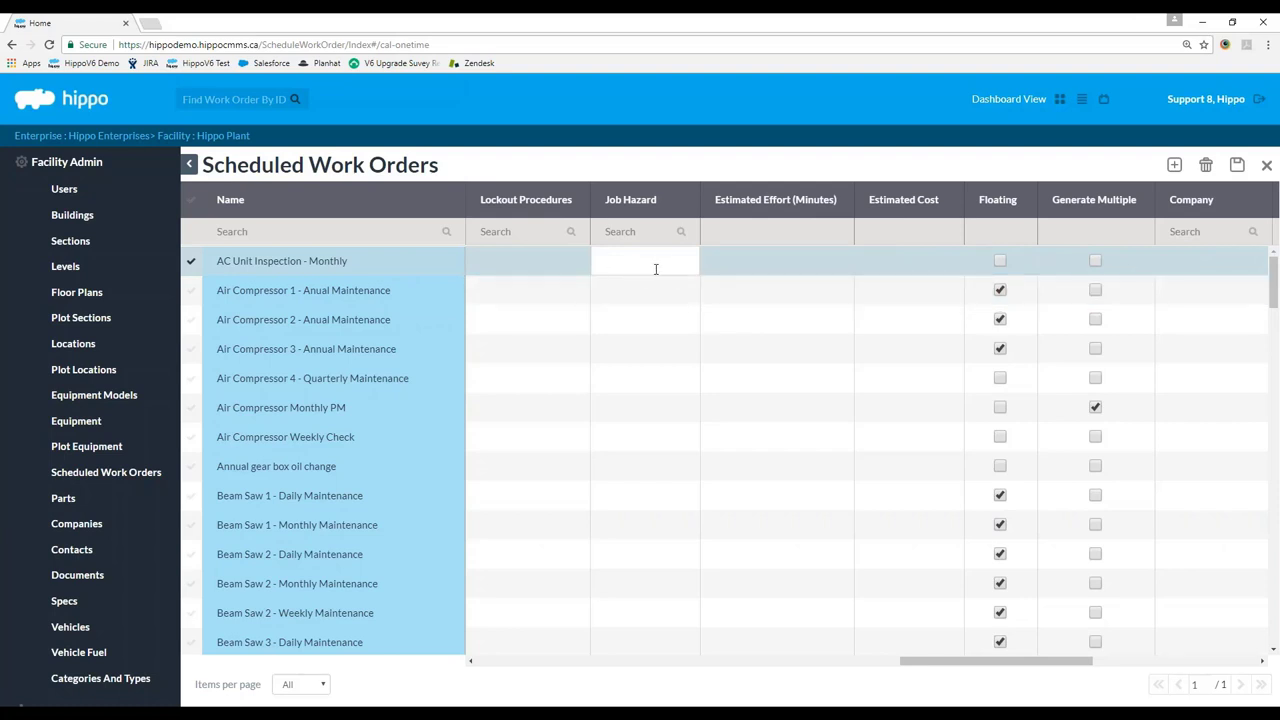
click(774, 268)
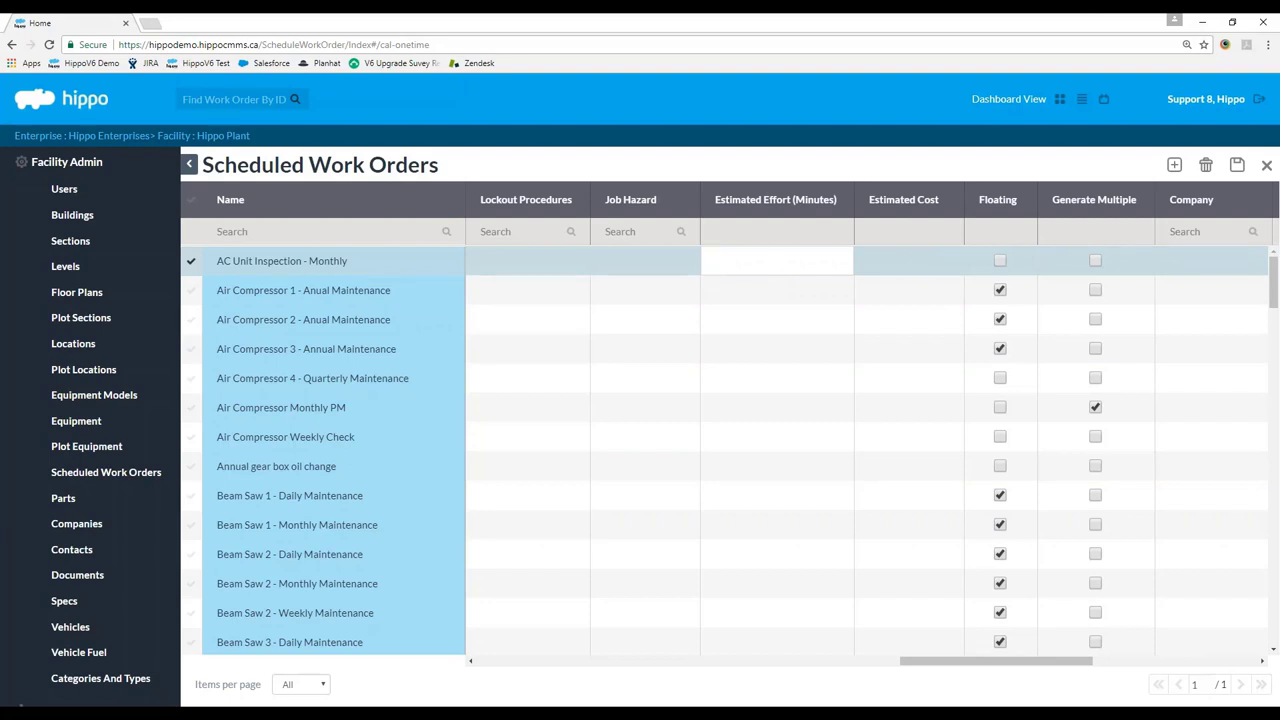
text(60)
key(Return)
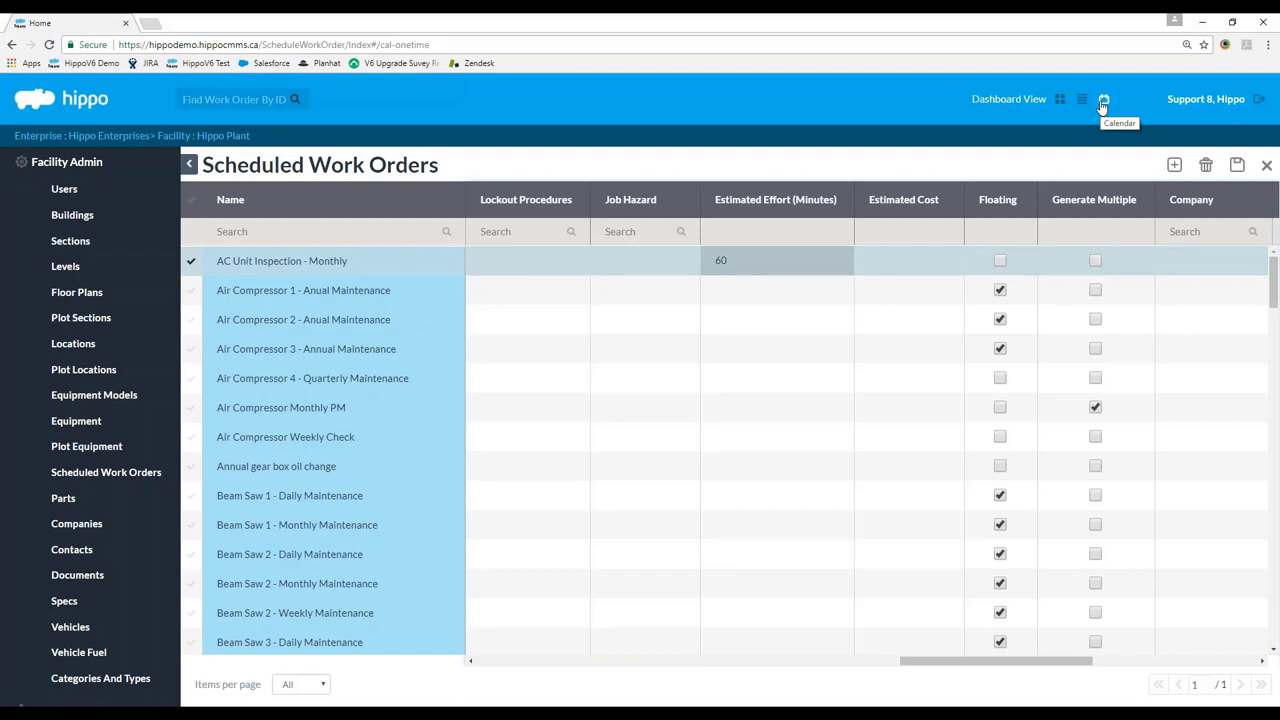
click(900, 264)
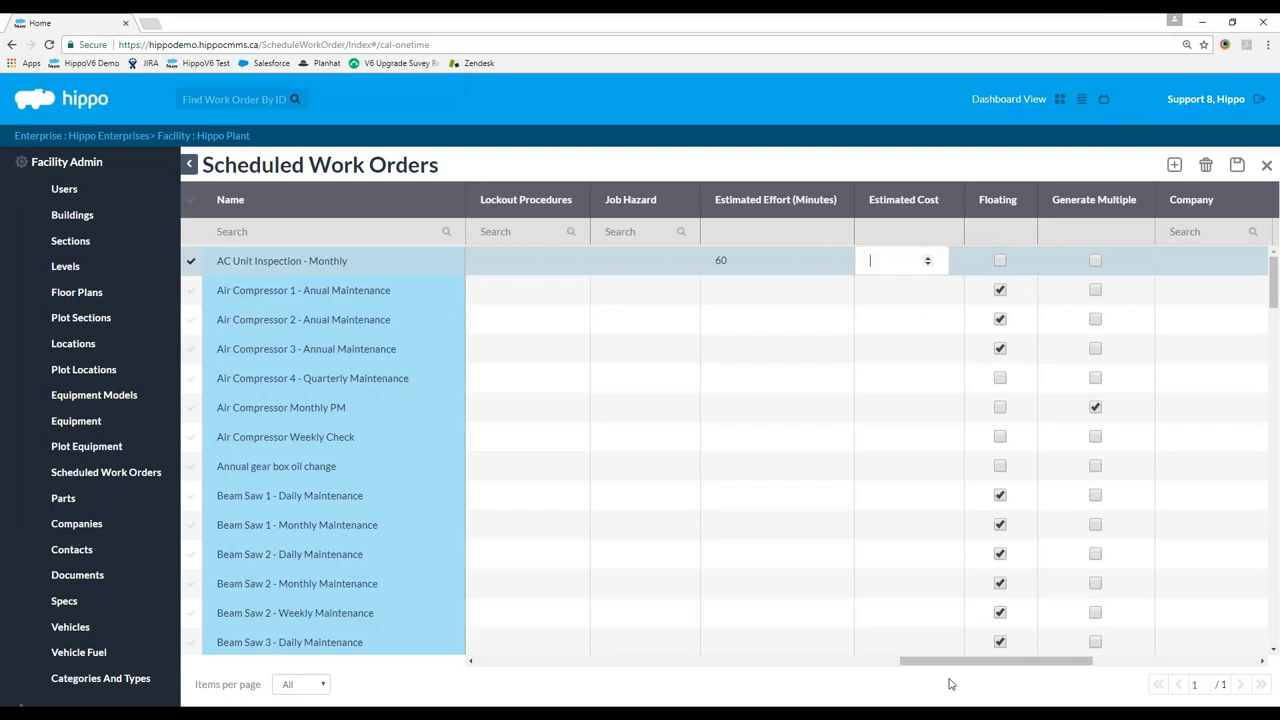
drag(915, 663, 995, 663)
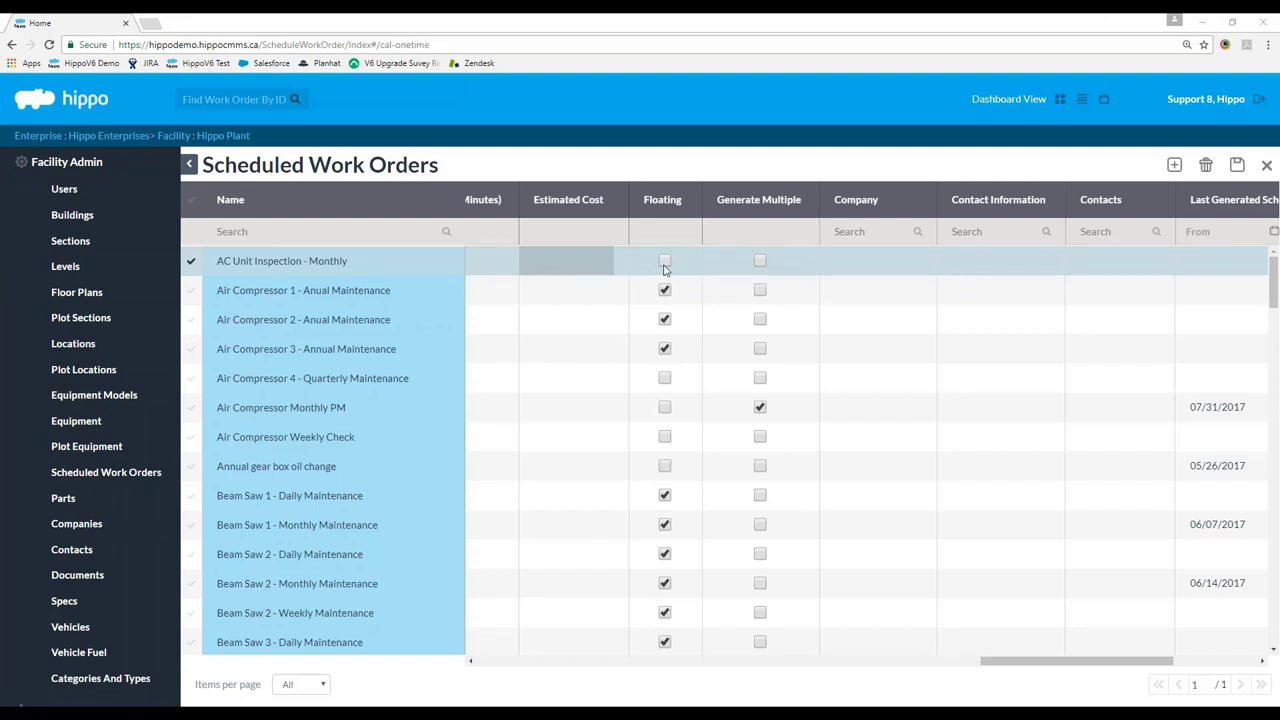
drag(1043, 662, 1063, 662)
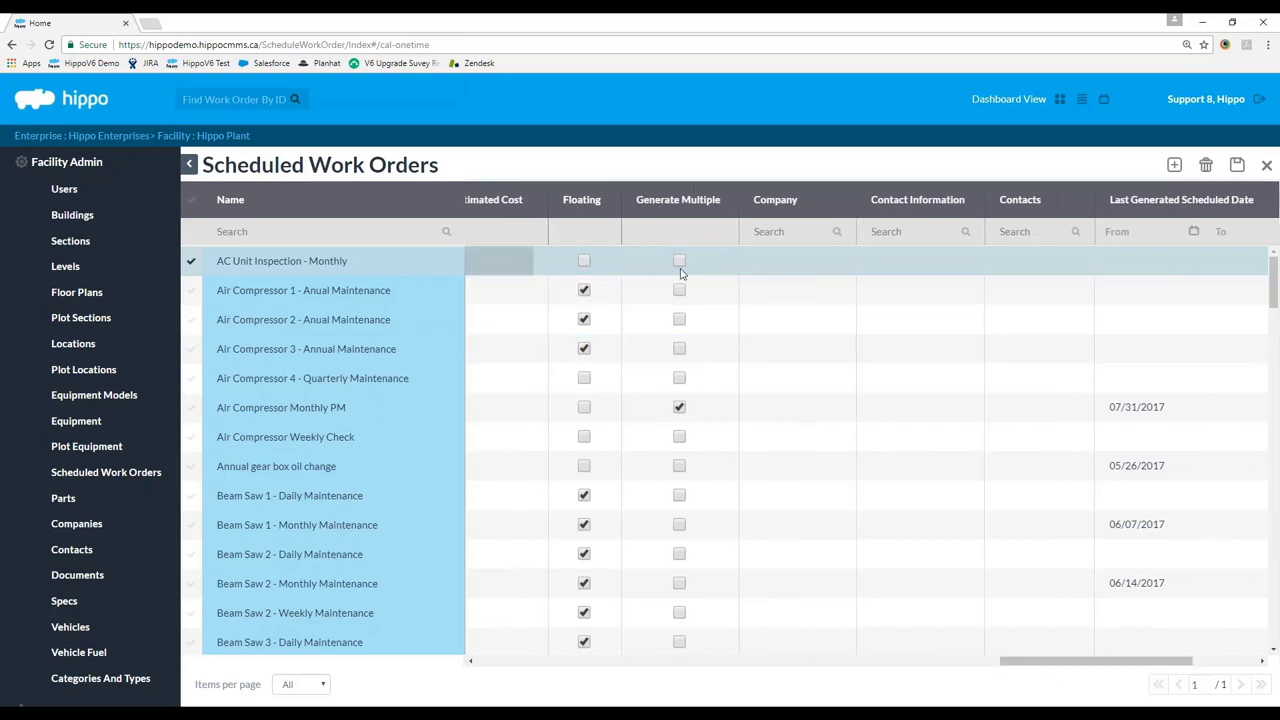
drag(1072, 662, 503, 669)
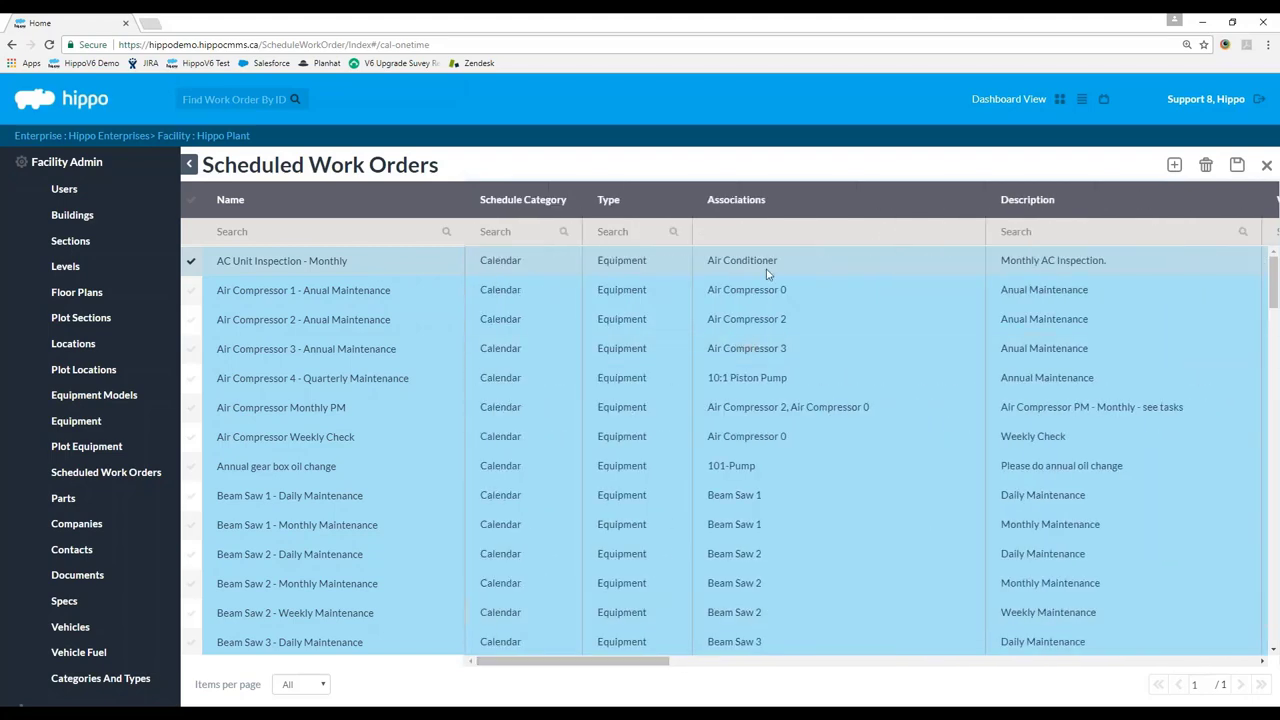
scroll(768, 272, down, 1)
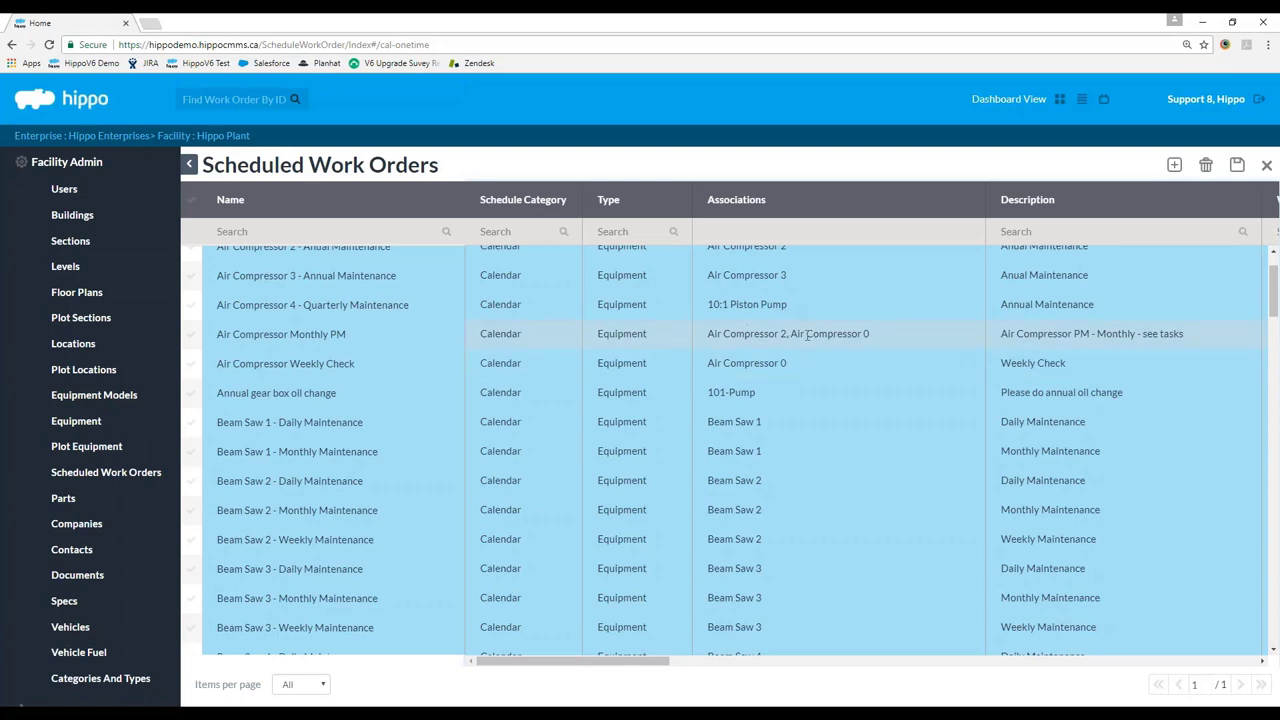
scroll(769, 379, up, 1)
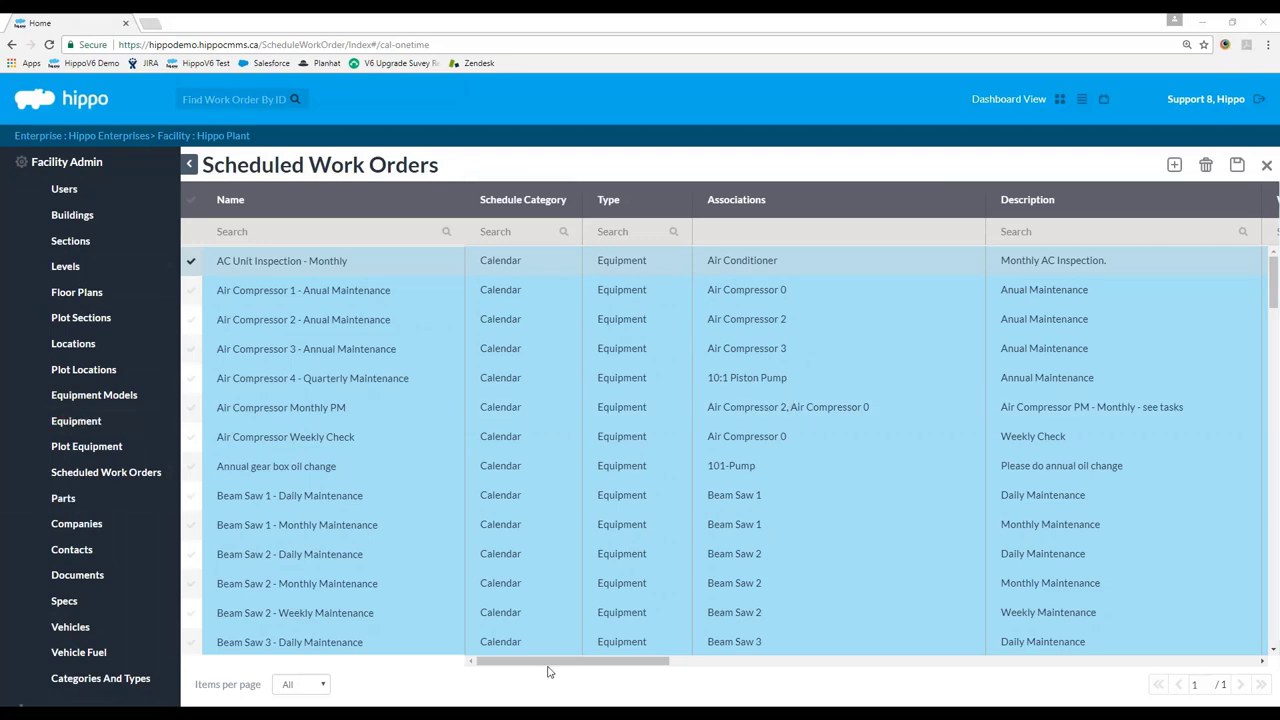
drag(555, 668, 1123, 703)
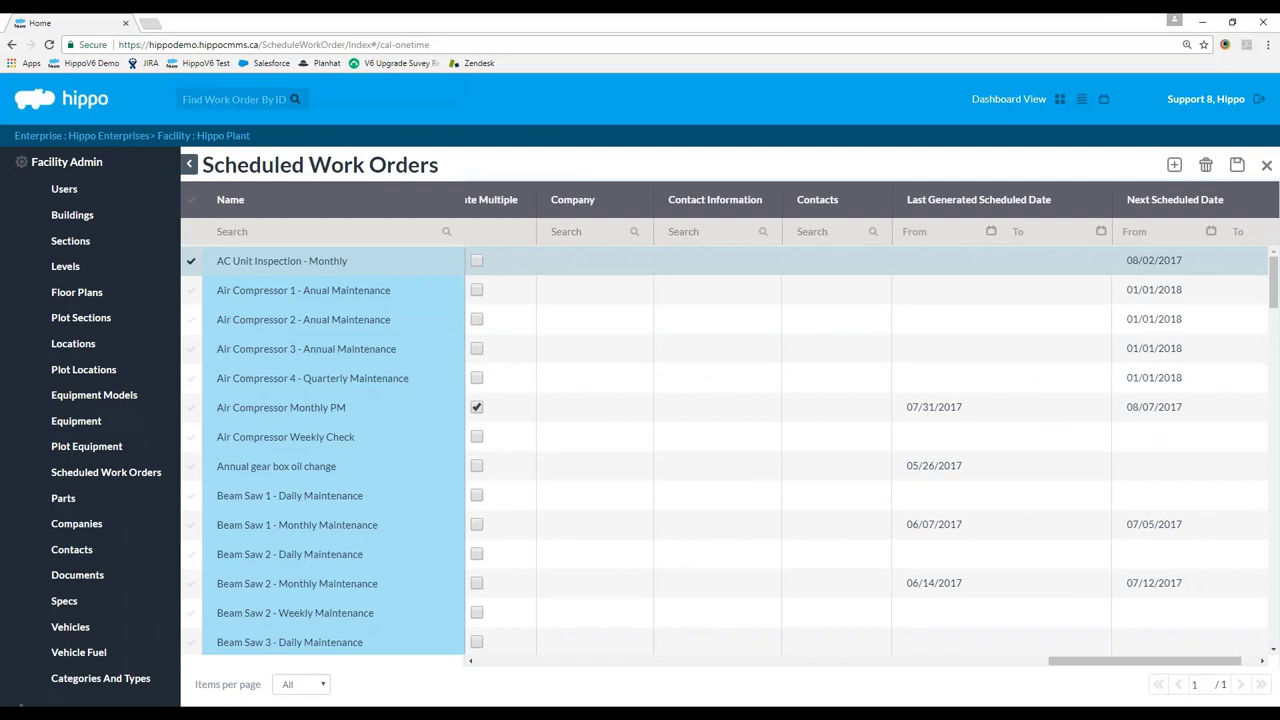
Save the scheduled work order grid changes with Ctrl+S, scrolling across the columns.
scroll(90, 520, down, 2)
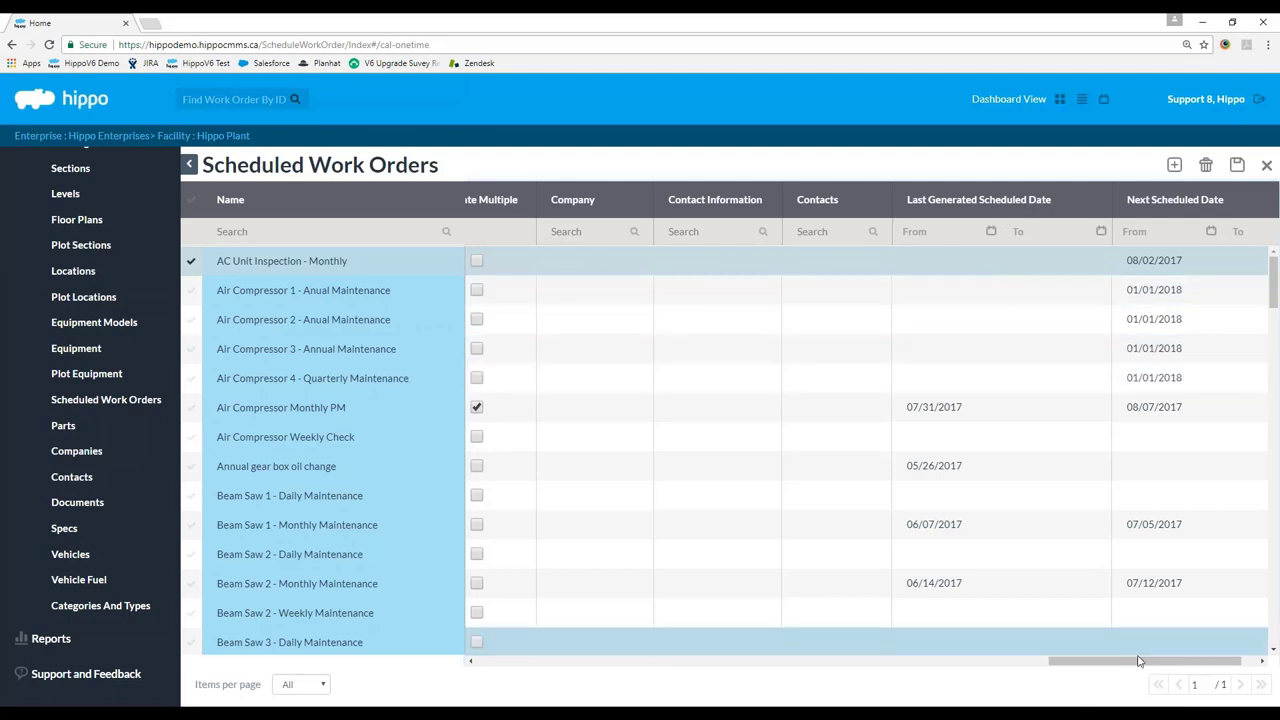
drag(1134, 661, 1152, 661)
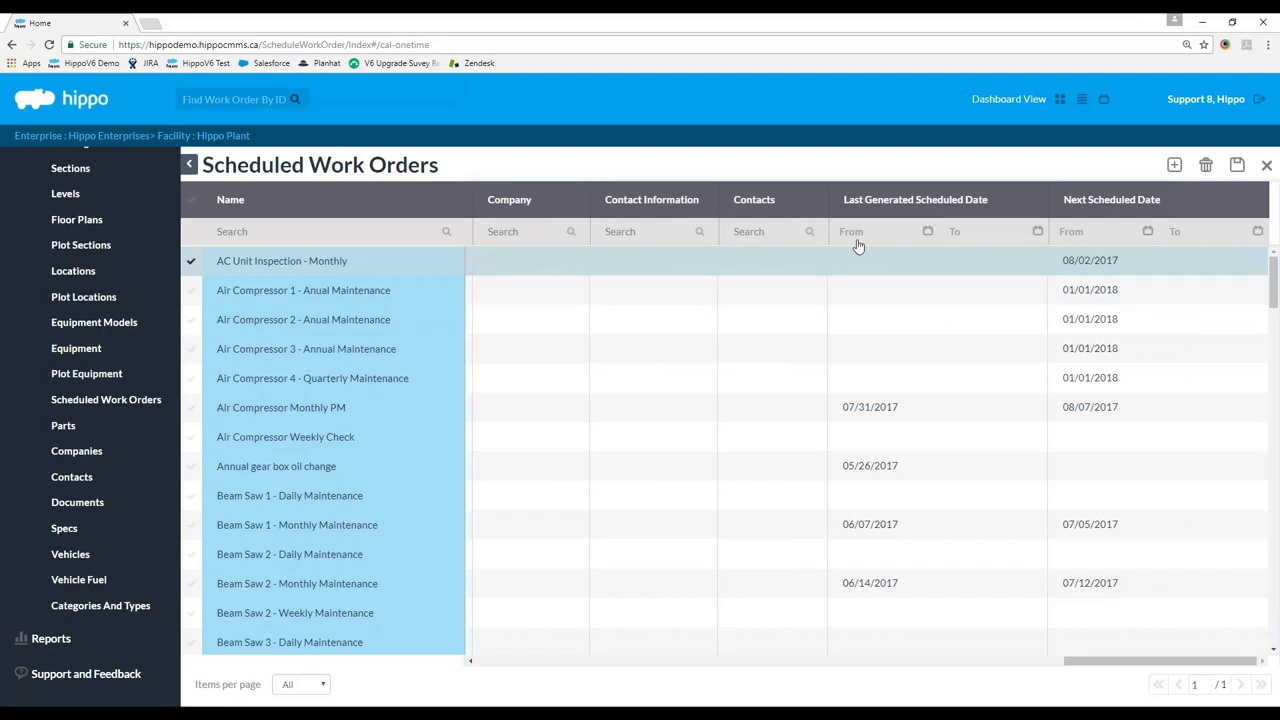
drag(1108, 662, 1110, 660)
key(ctrl+s)
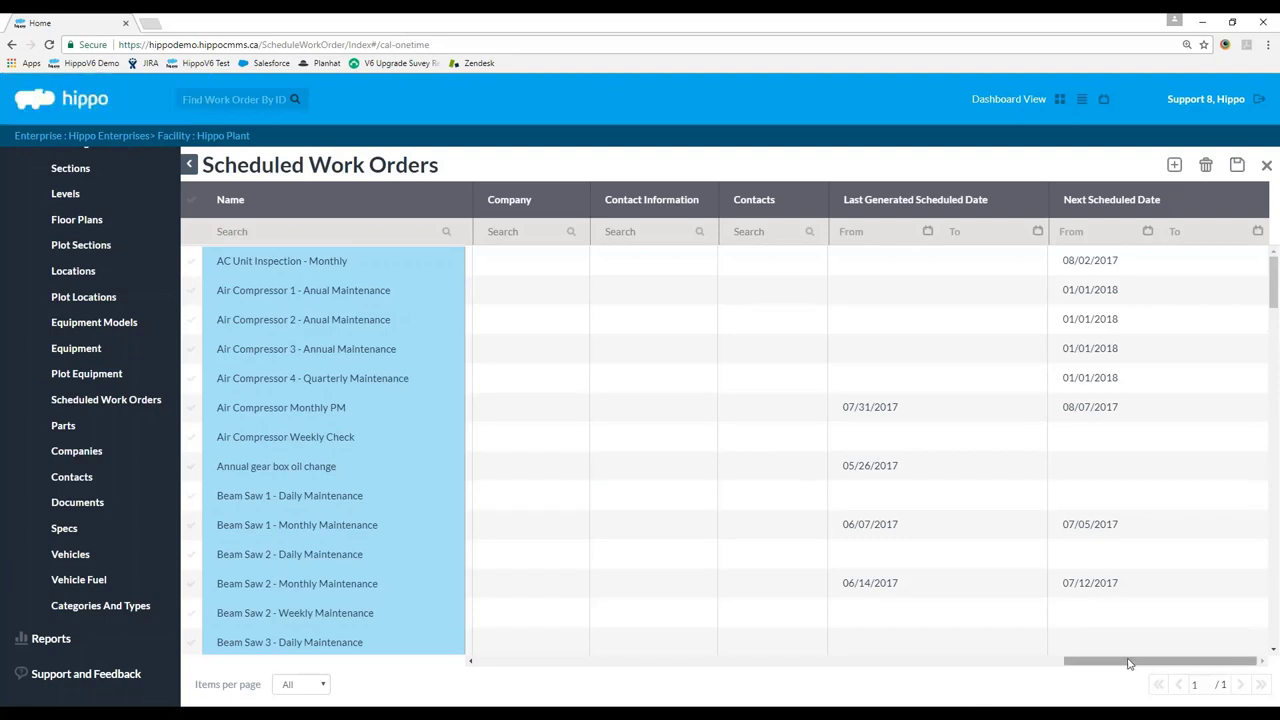
drag(1128, 663, 760, 666)
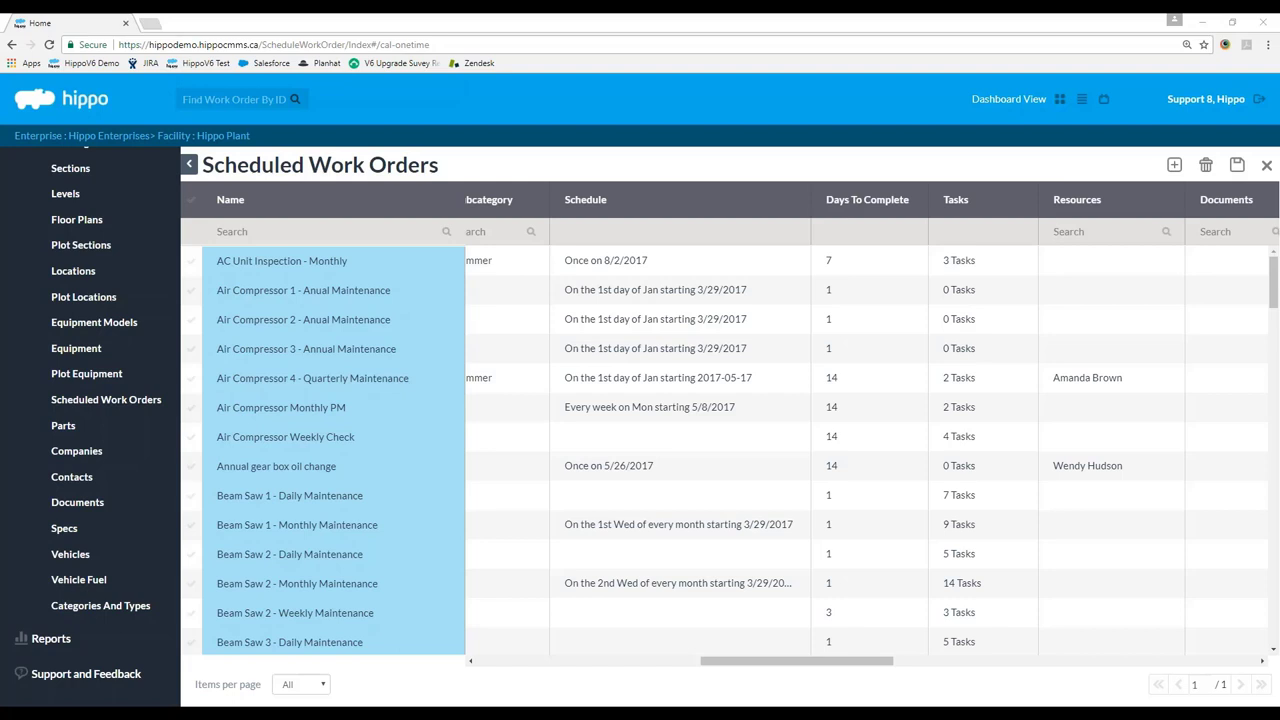
drag(708, 662, 470, 668)
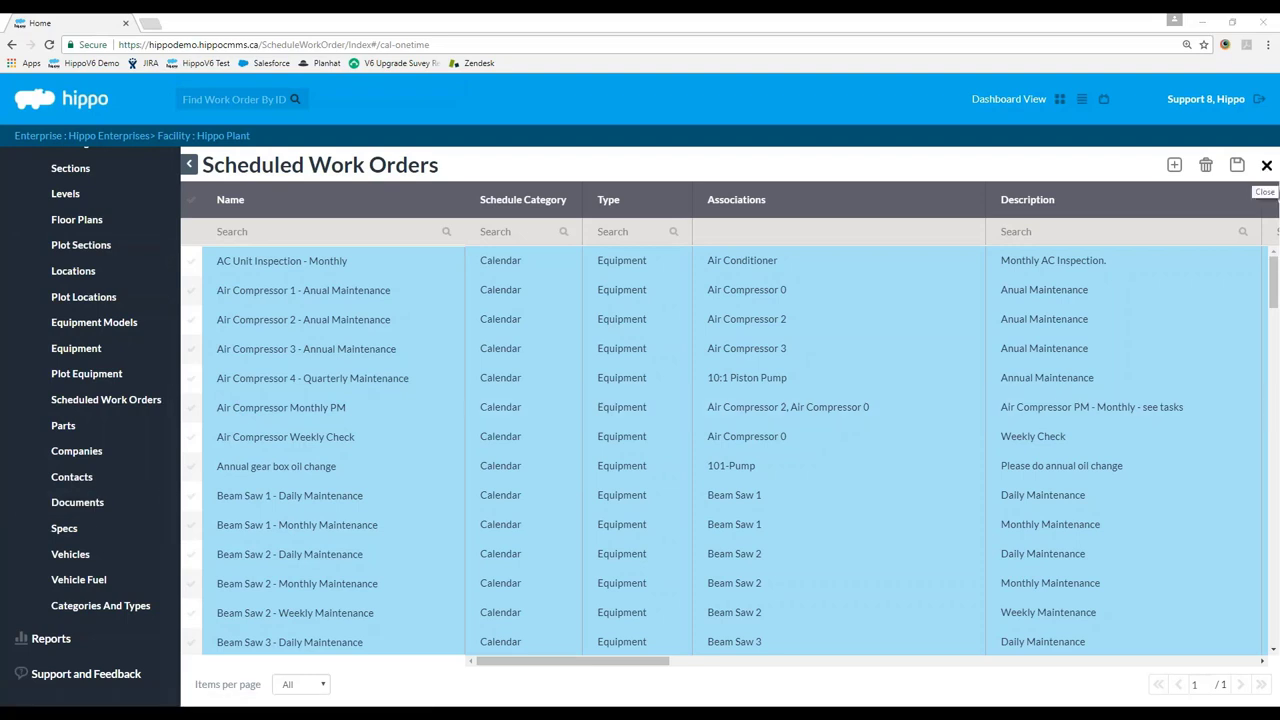
Go to Hippo Enterprises' Enterprise Admin > Work Order Templates and widen the Name column.
click(1266, 165)
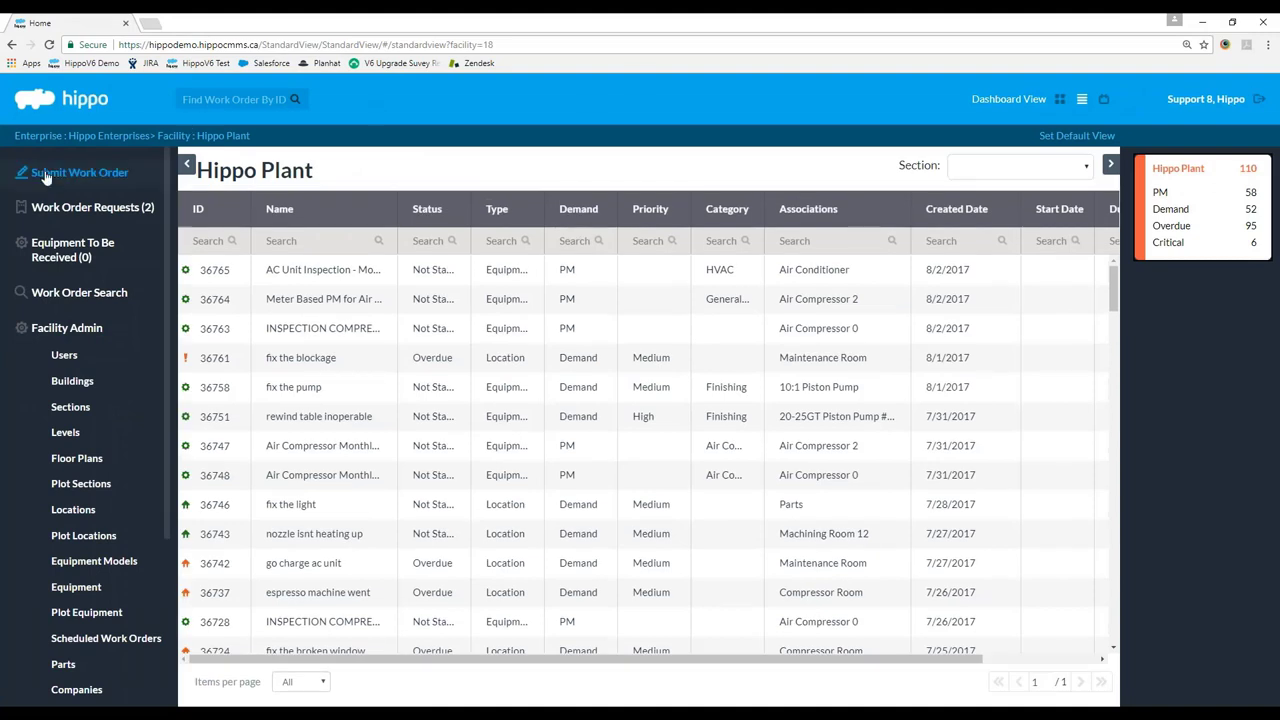
click(73, 140)
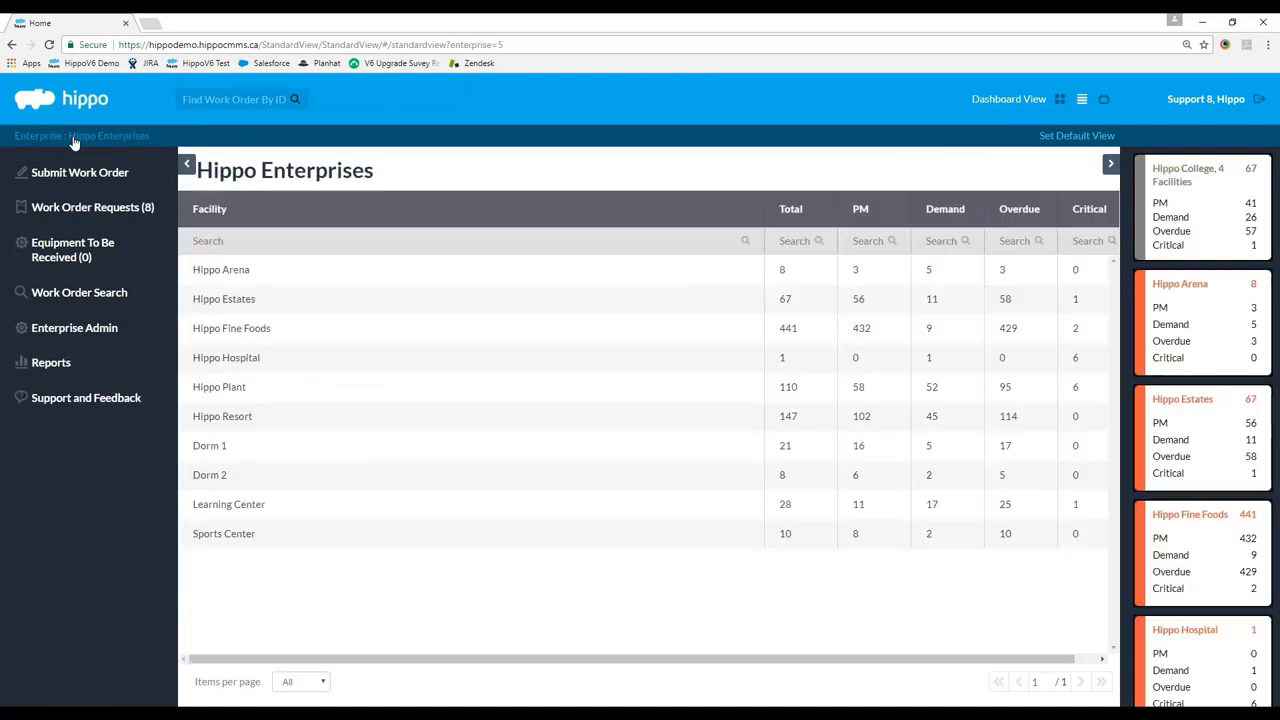
click(80, 330)
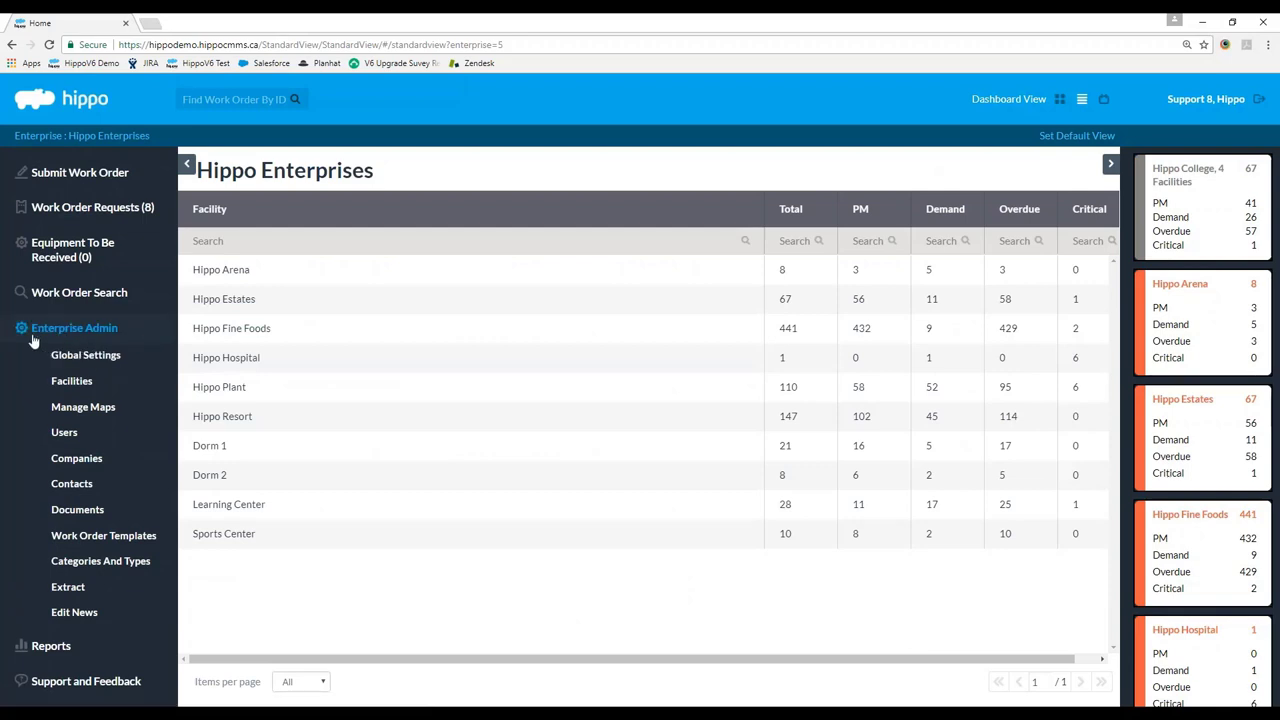
click(104, 536)
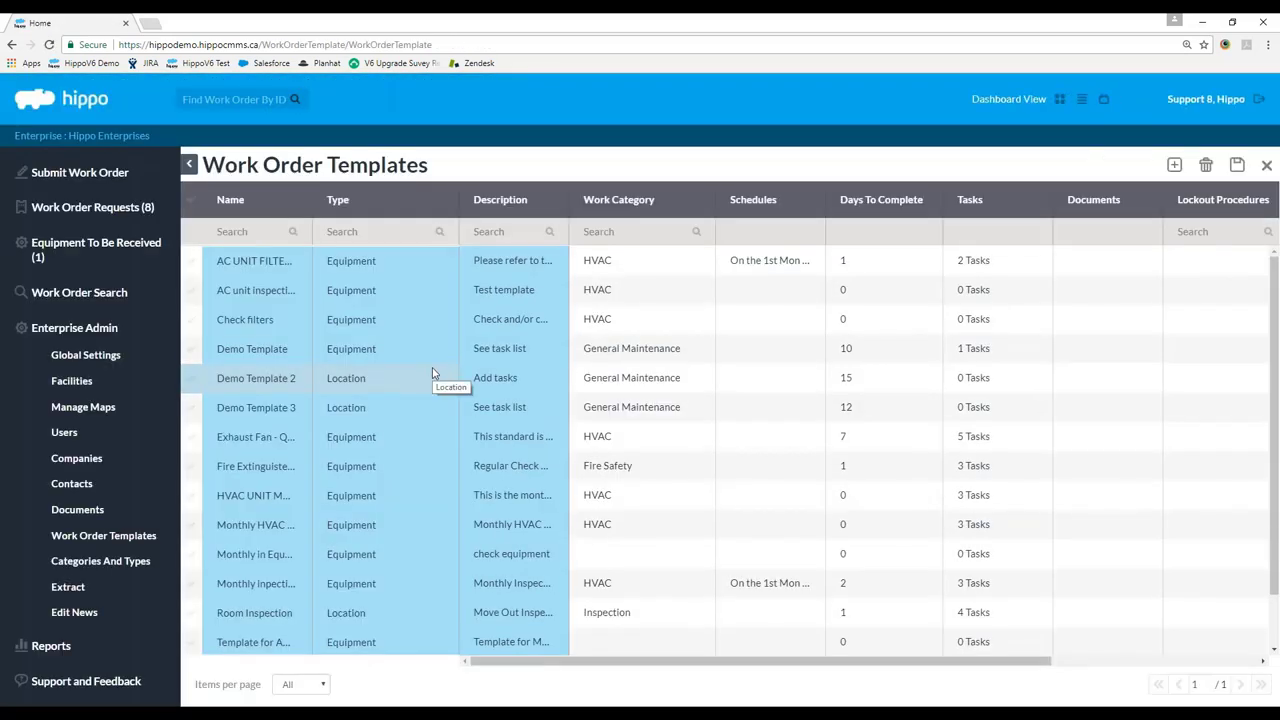
drag(308, 214, 460, 220)
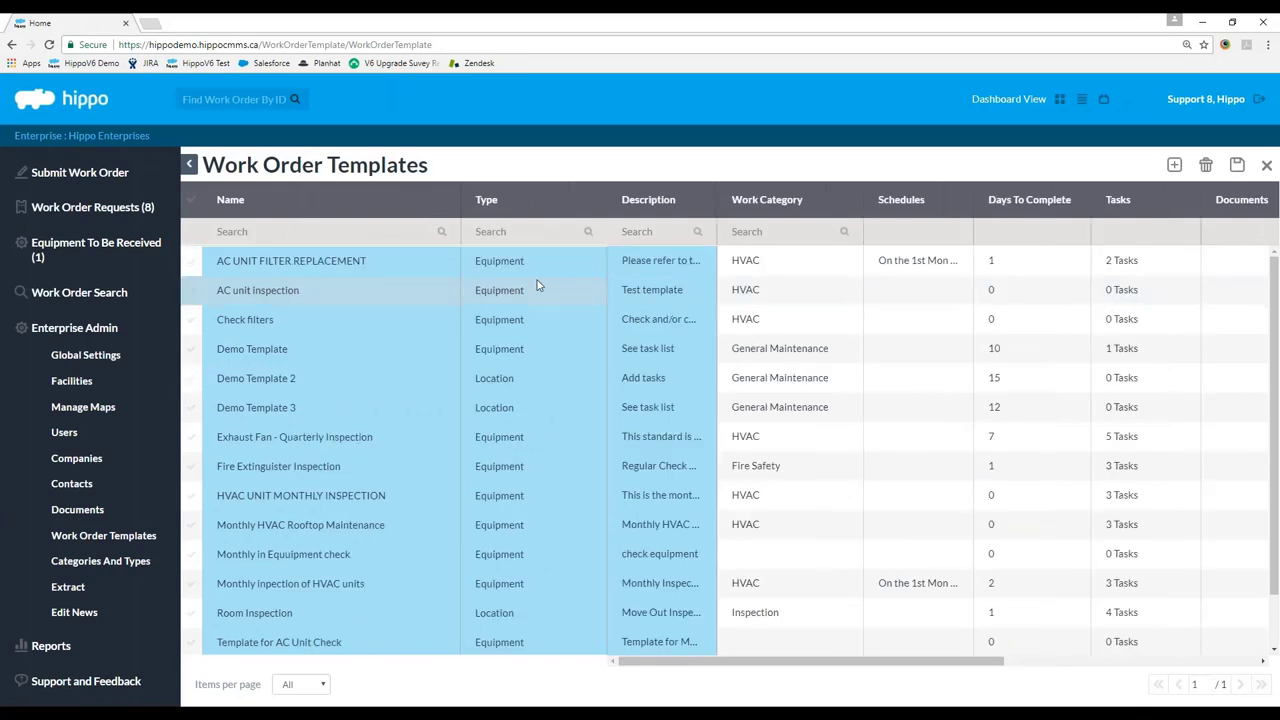
drag(718, 664, 712, 658)
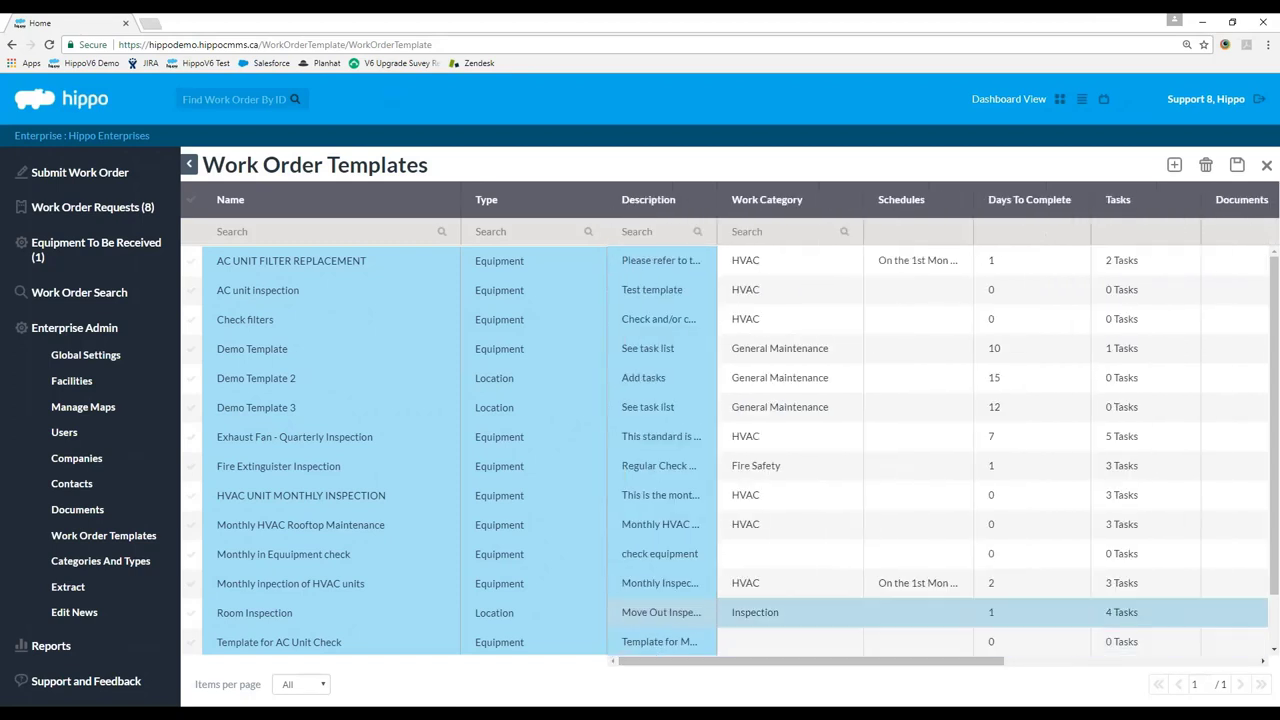
Add a new work order template named 'AC Unit Inspection - Monthly*'.
click(1174, 164)
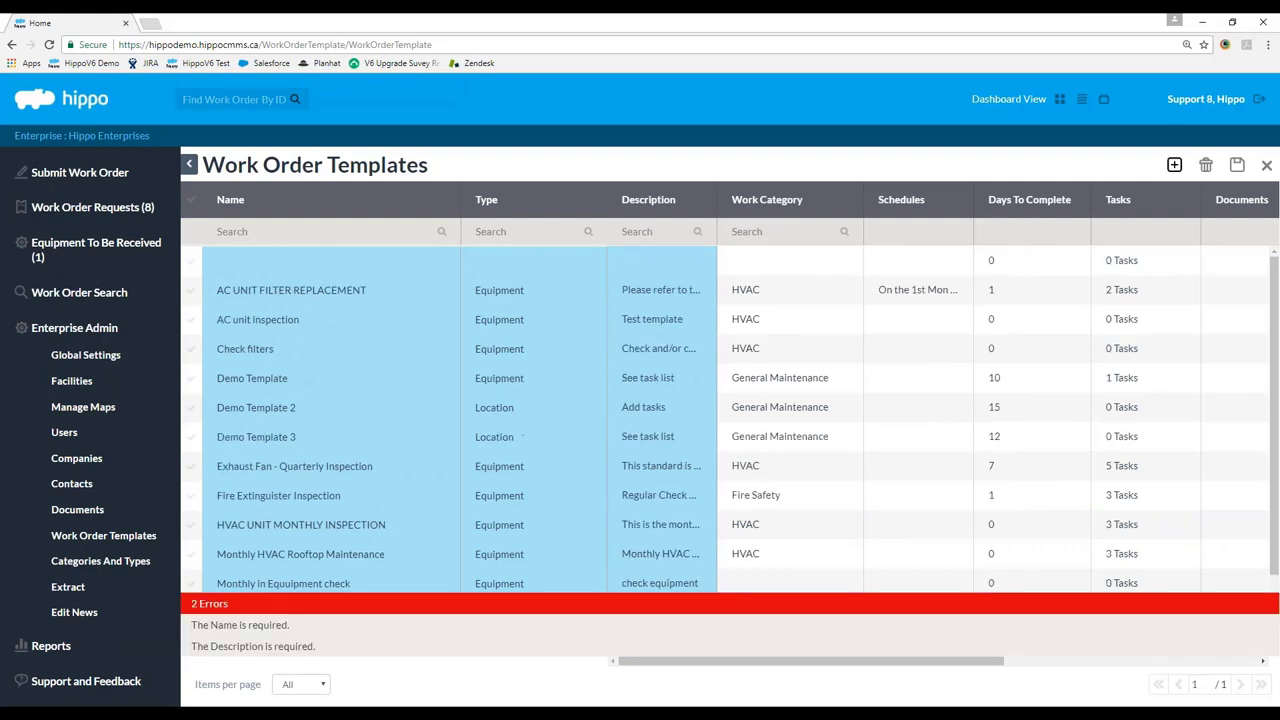
click(314, 271)
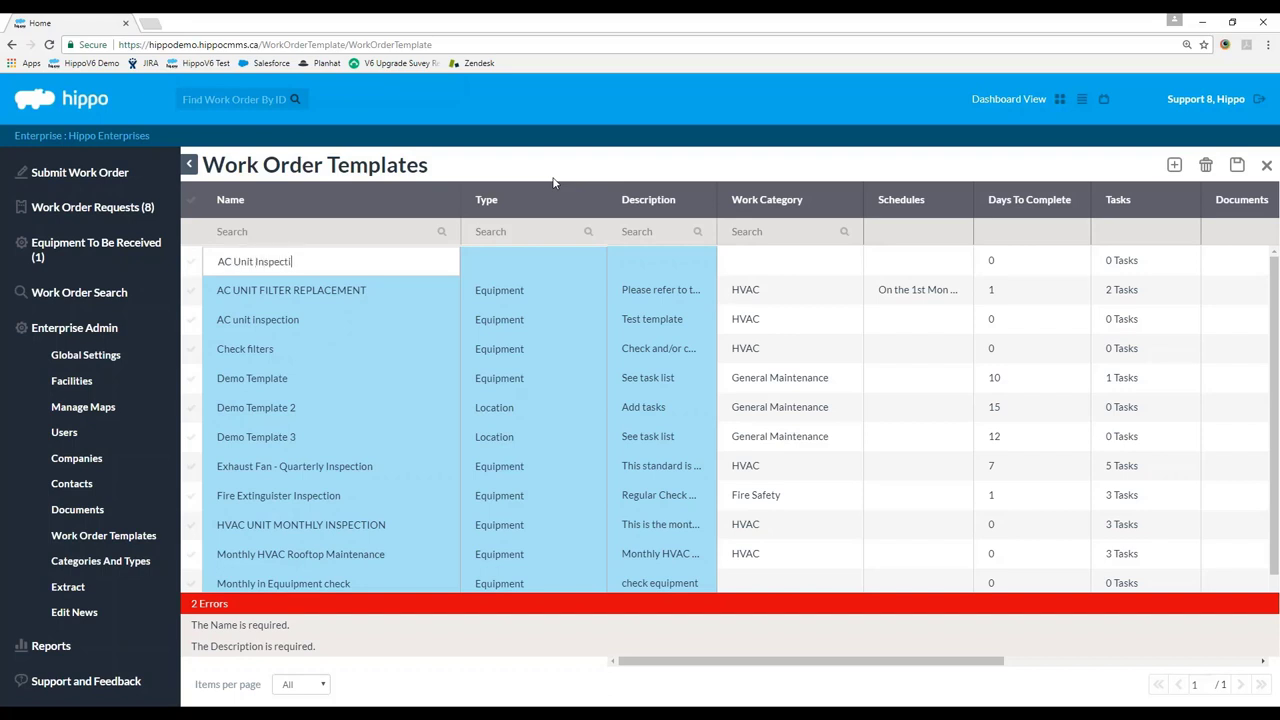
text(- Monthly*)
key(Return)
Set the template type to Equipment and description 'Monthly AC Inspection', then save it.
click(585, 268)
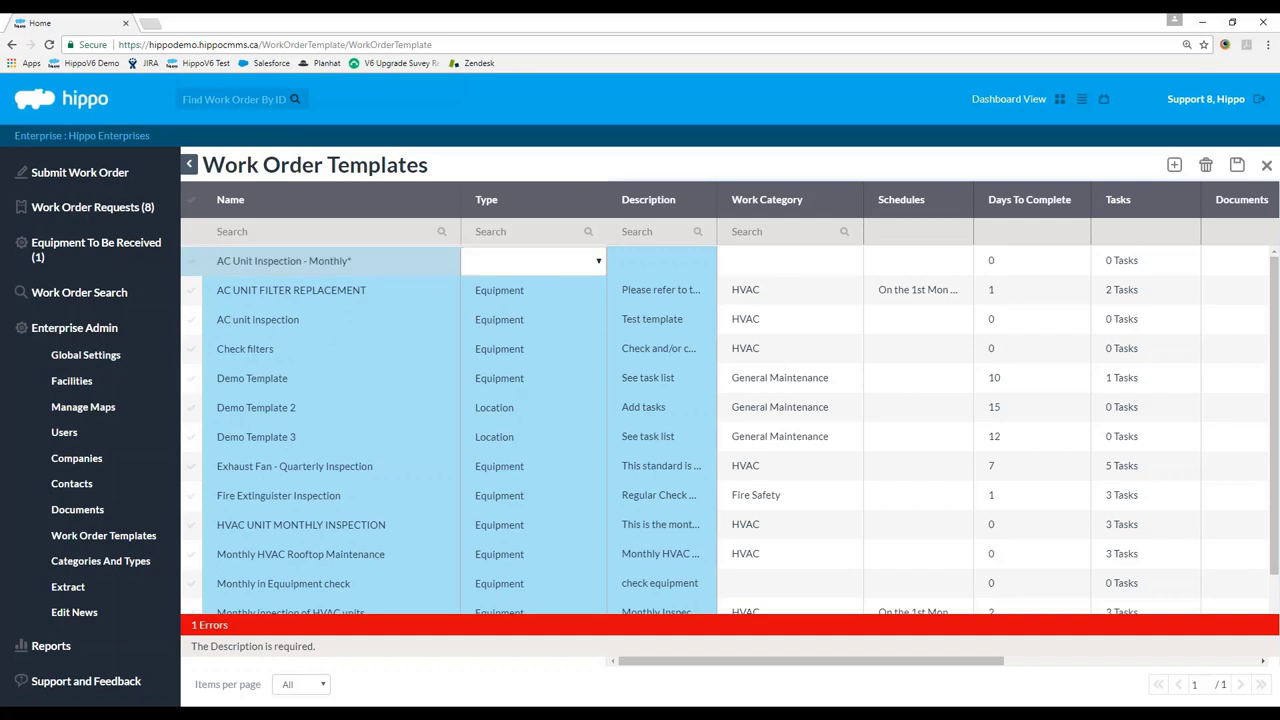
click(589, 274)
click(512, 322)
click(726, 166)
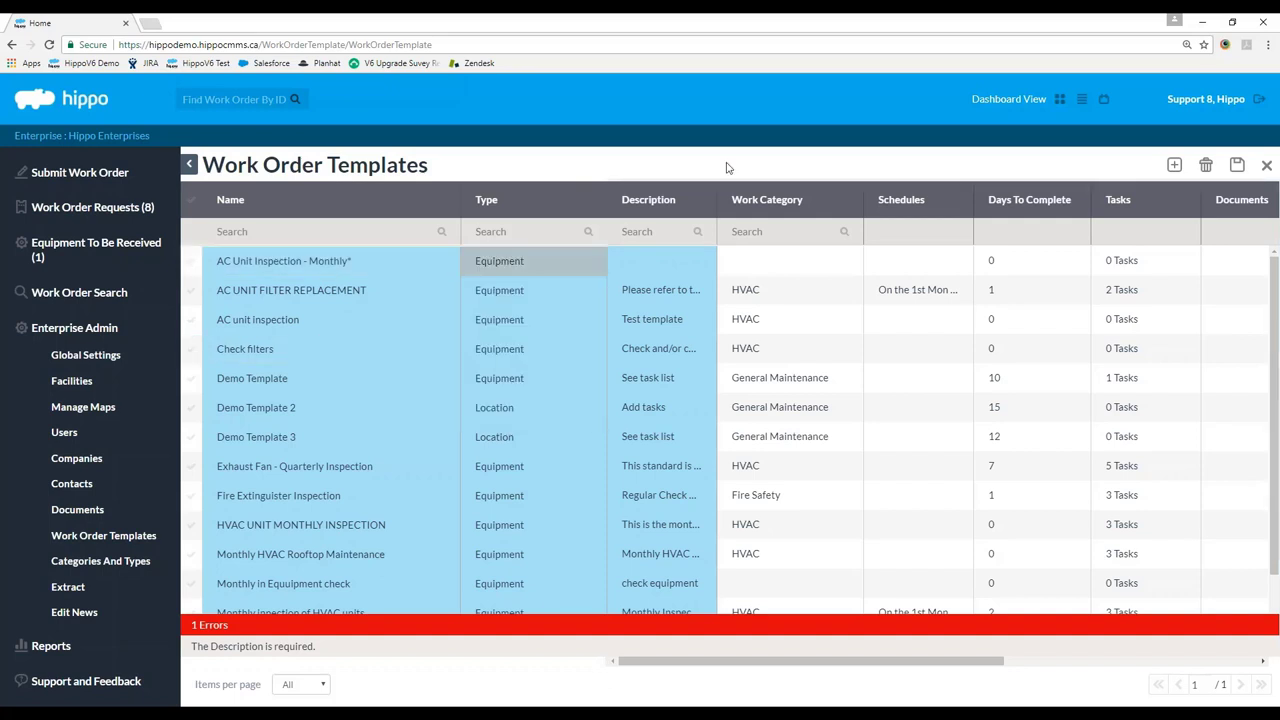
click(691, 266)
text(Mothly)
key(BackSpace)
key(BackSpace)
key(BackSpace)
key(BackSpace)
text(nth)
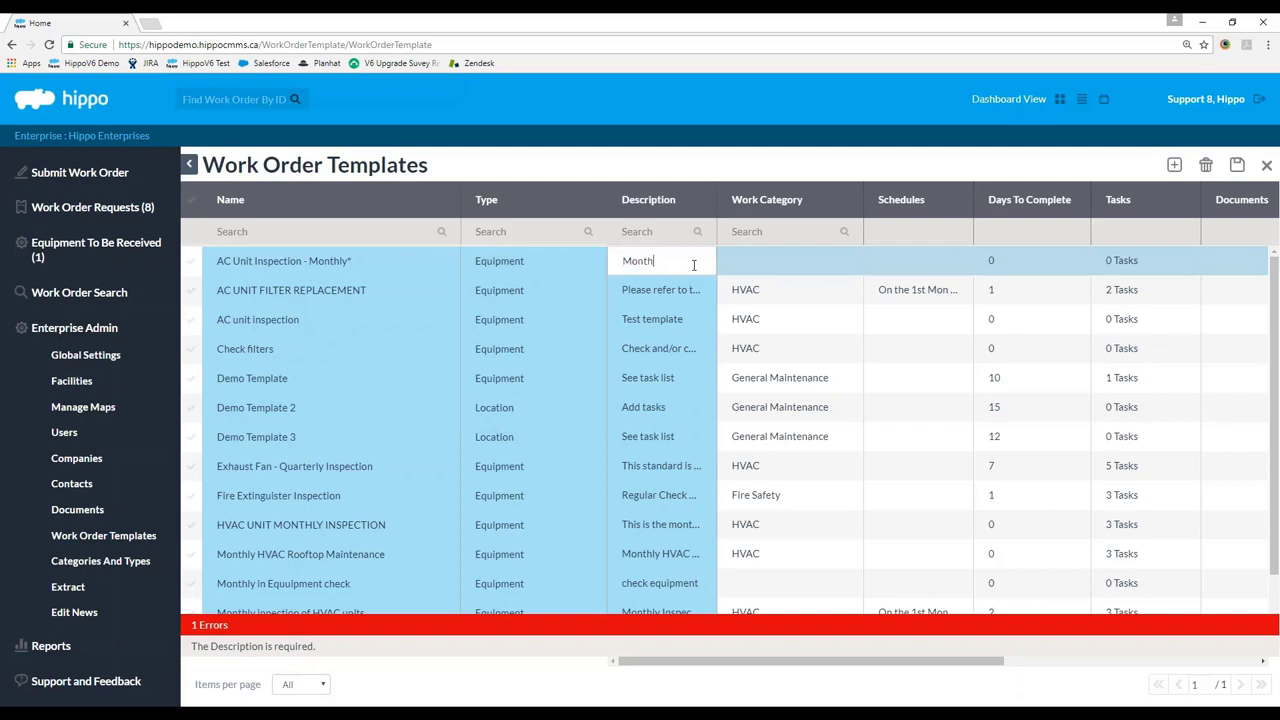
text(ly AC Inspection)
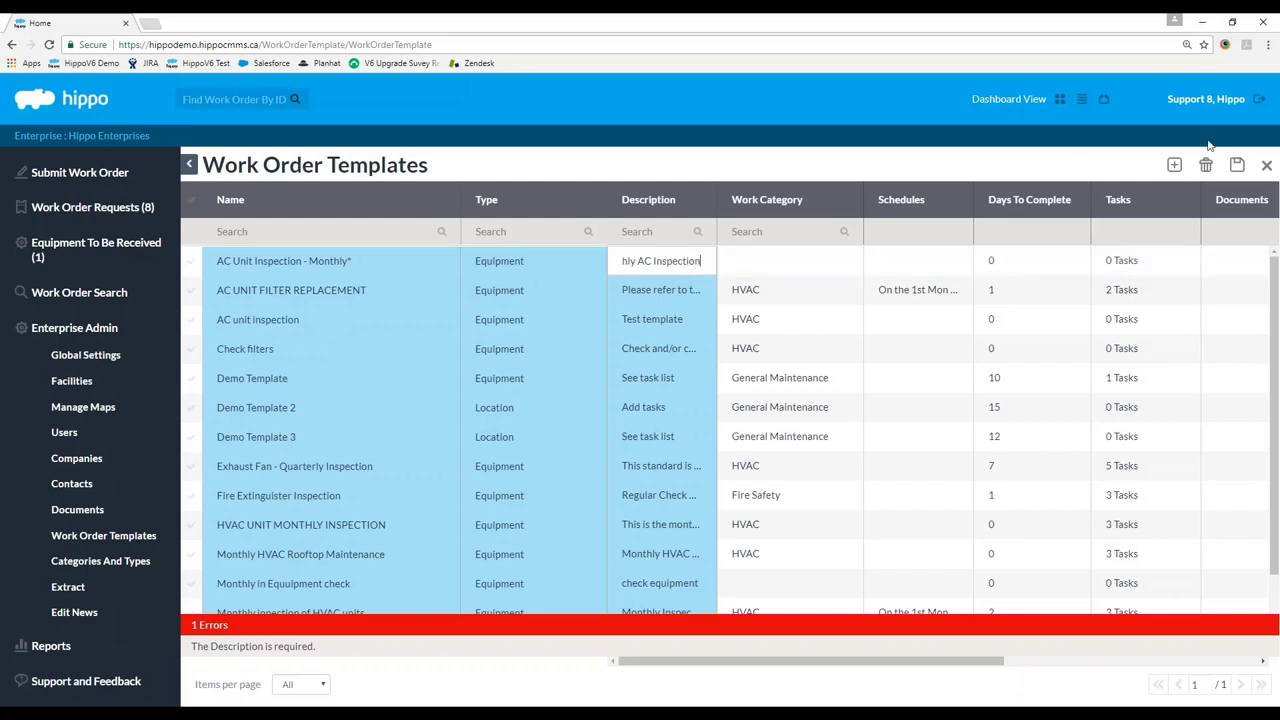
click(1237, 164)
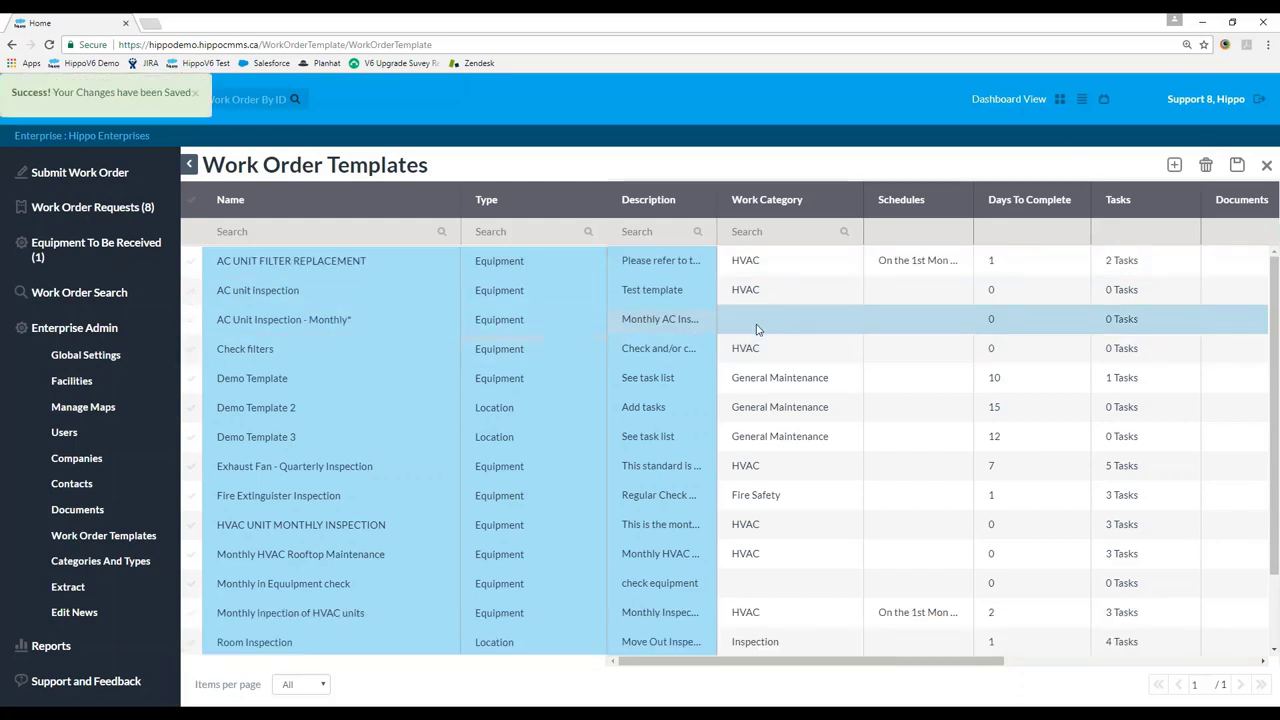
Set the AC Unit Inspection - Monthly* template's work category to HVAC.
drag(830, 664, 863, 686)
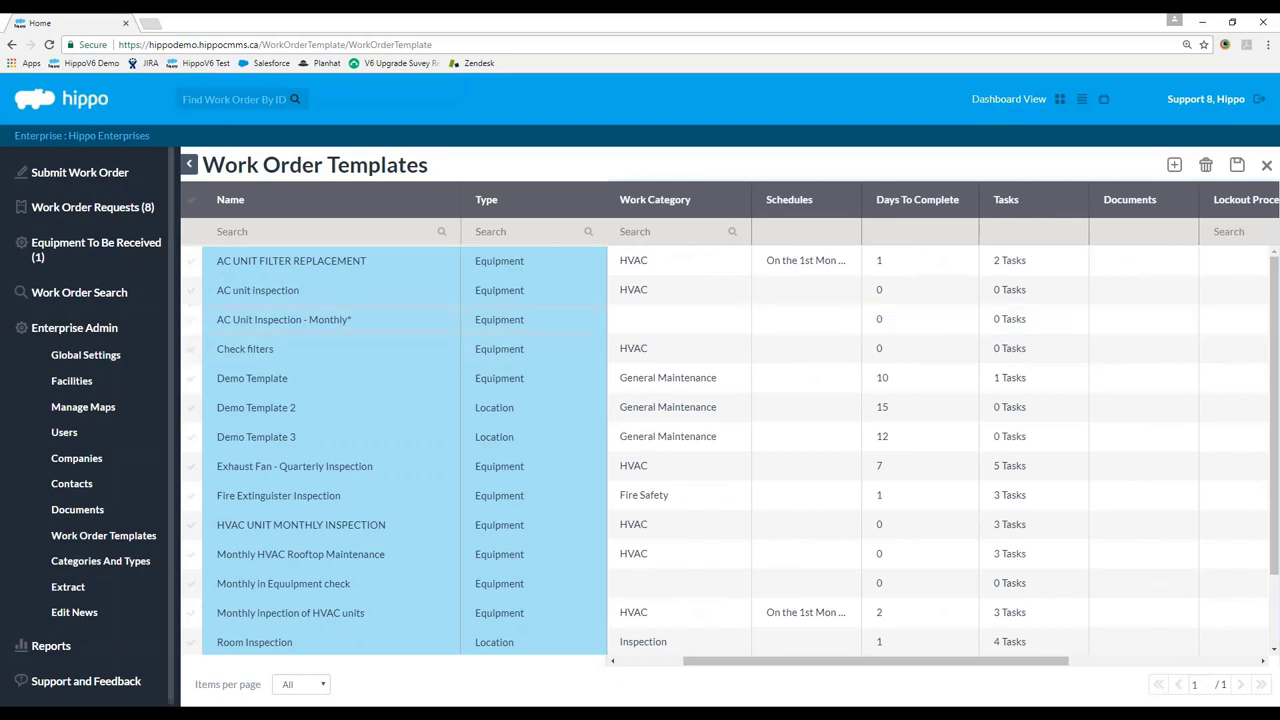
click(190, 320)
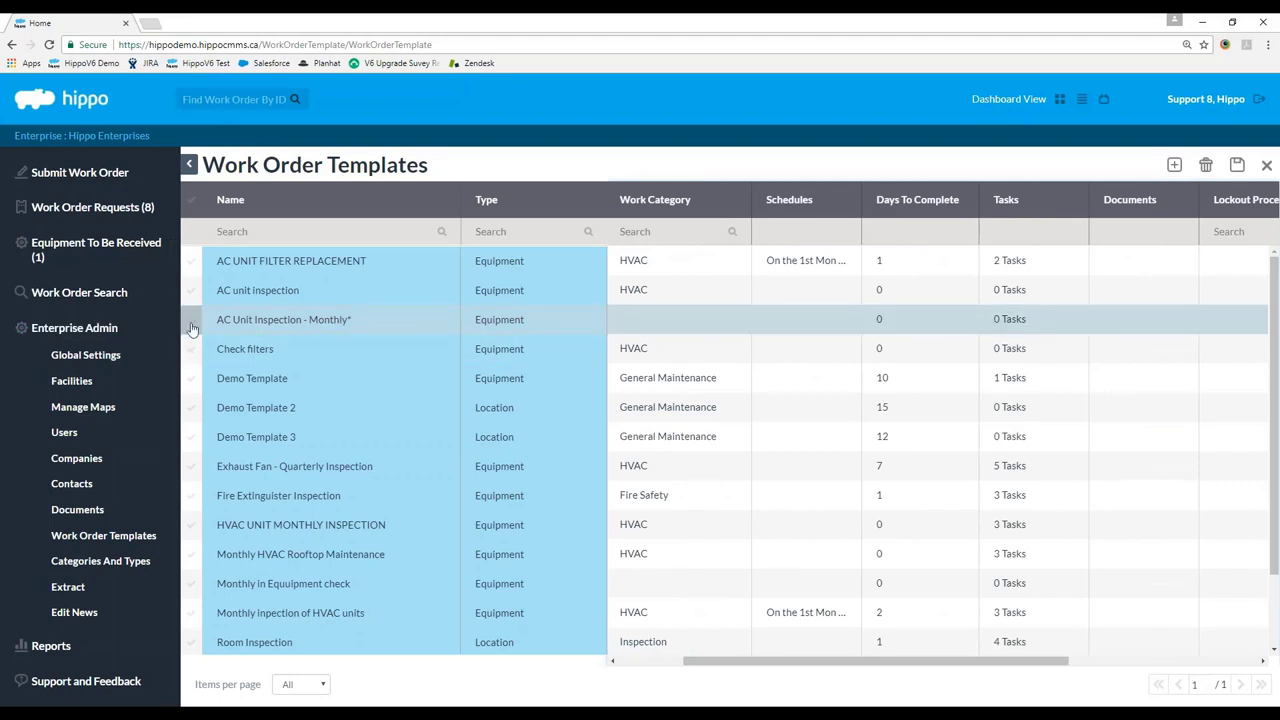
click(731, 325)
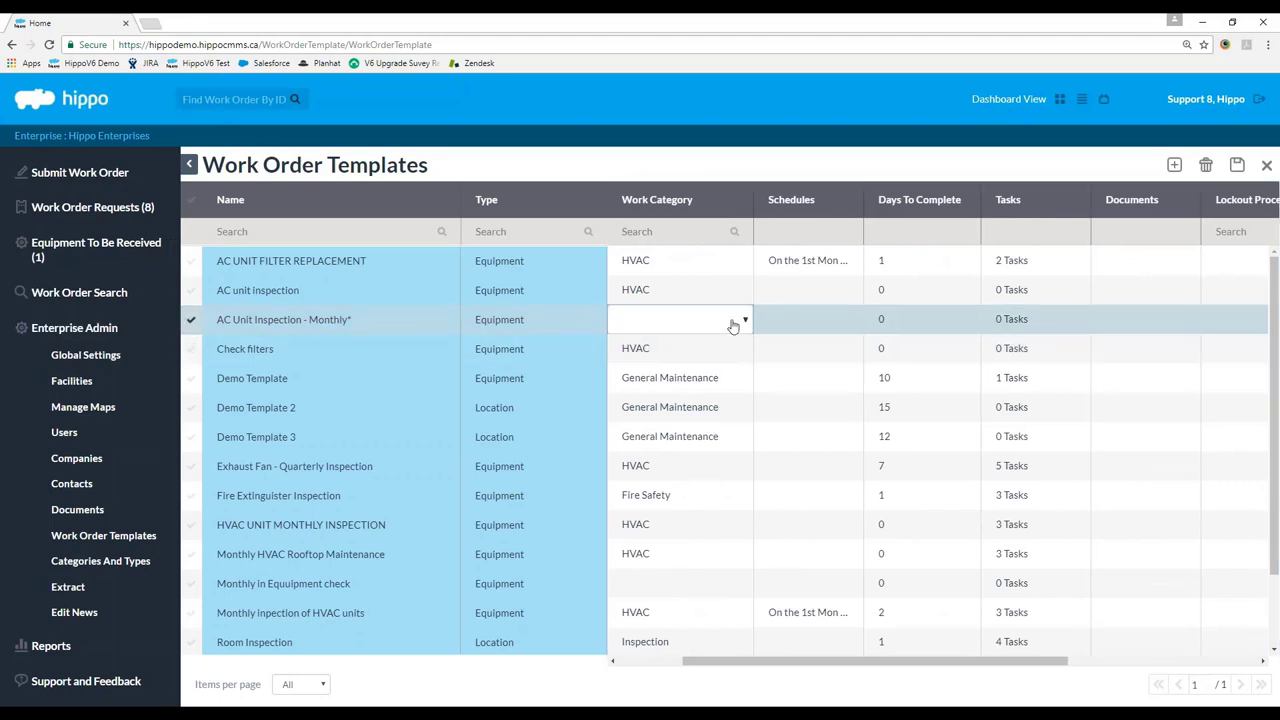
click(740, 320)
scroll(680, 420, down, 5)
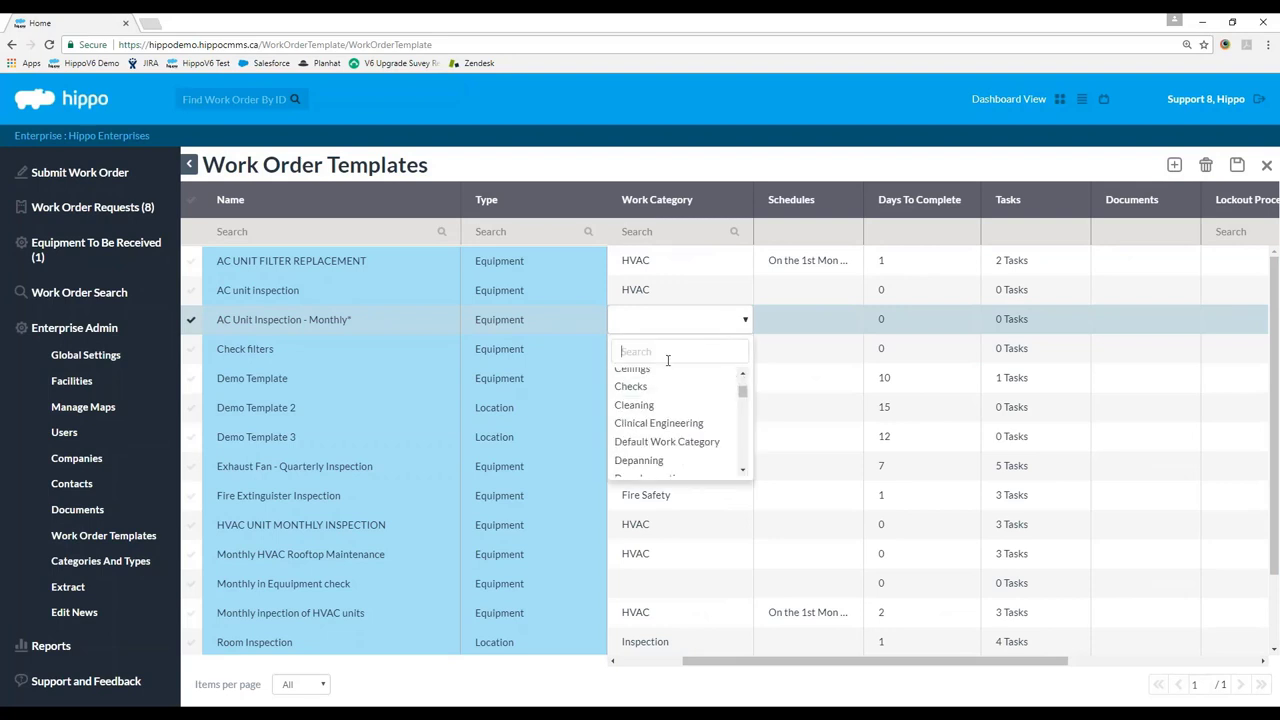
text(hva)
click(657, 376)
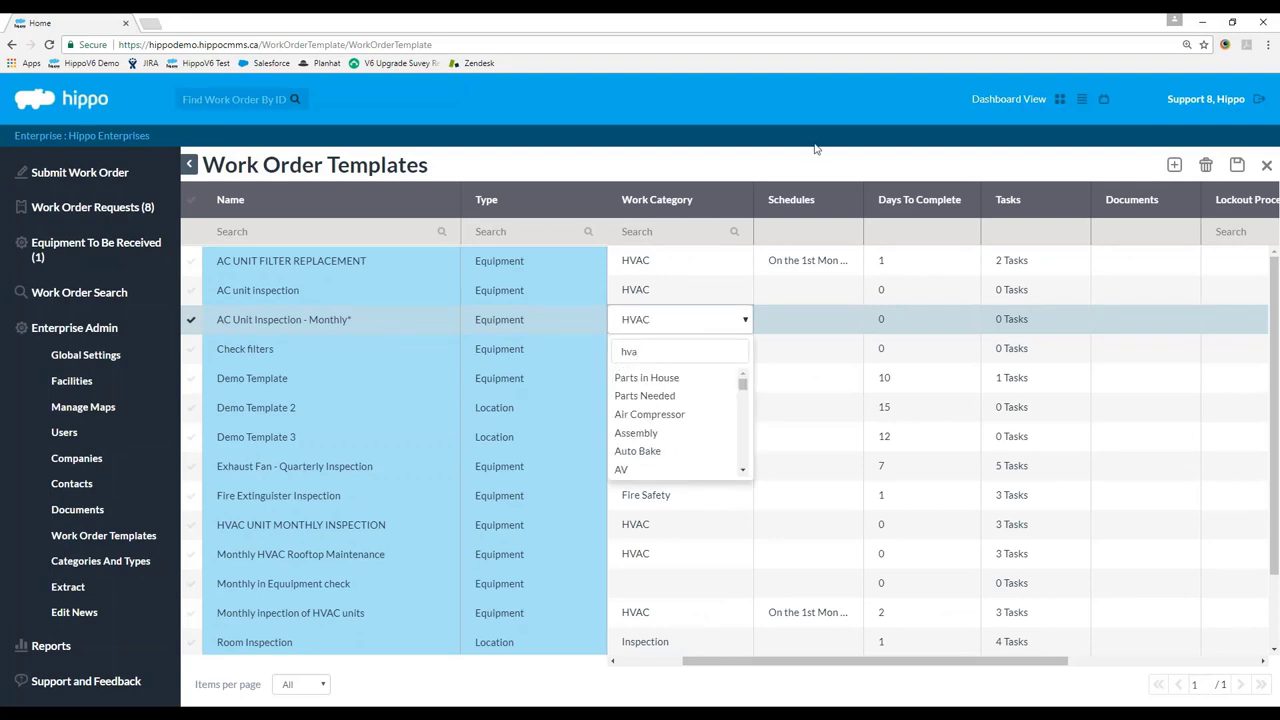
Enter 7 as the template's days to complete.
click(891, 330)
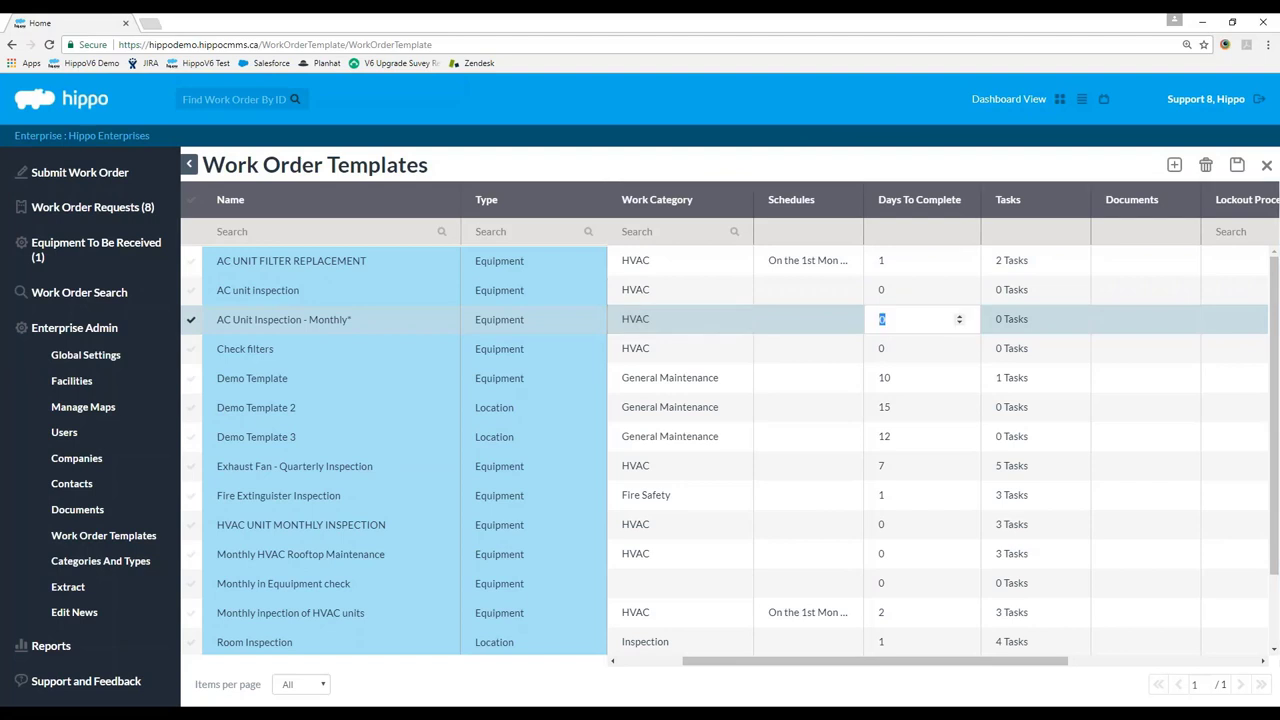
text(7)
key(Return)
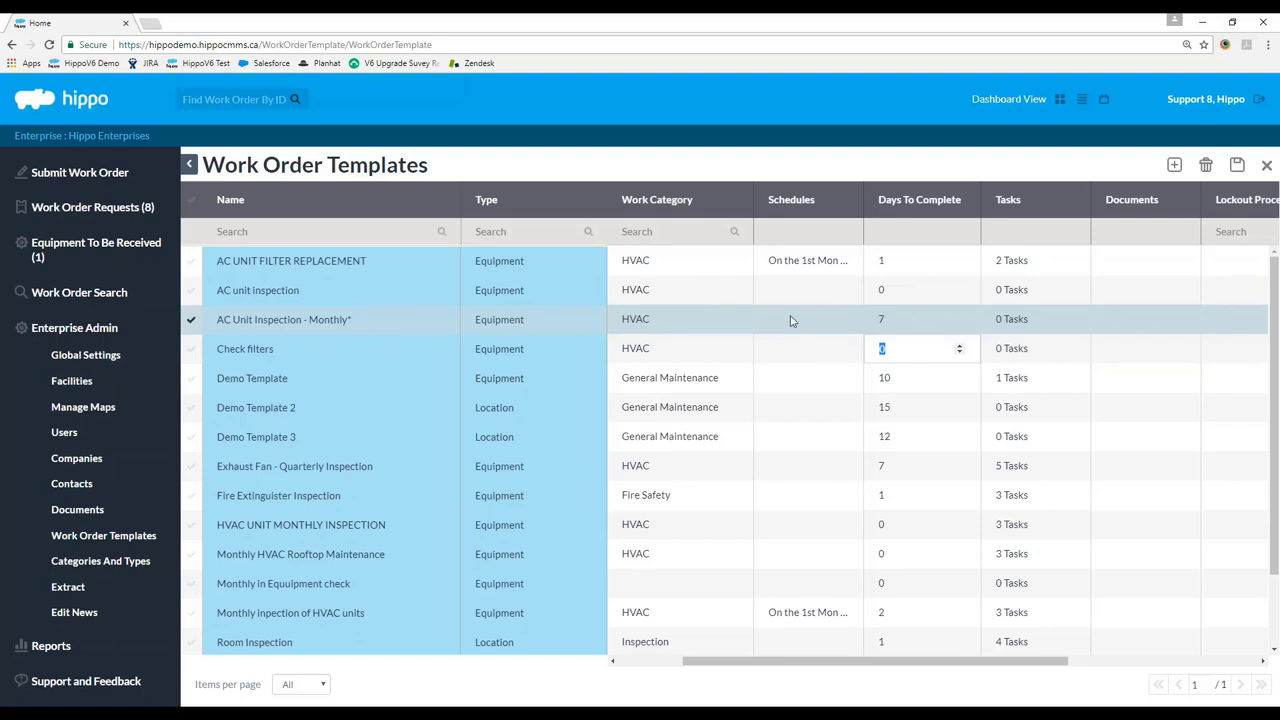
drag(900, 664, 1032, 668)
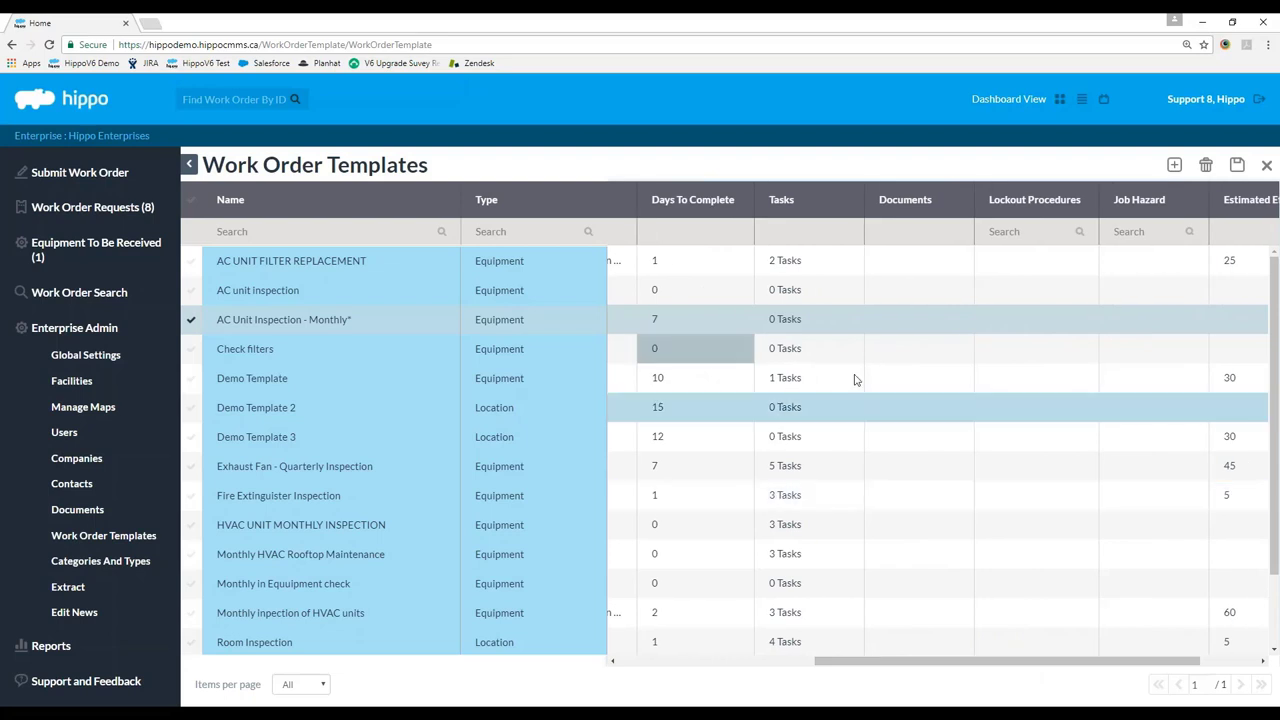
Add task 1 and task 2 to the template, each with unit *N/A.
click(804, 322)
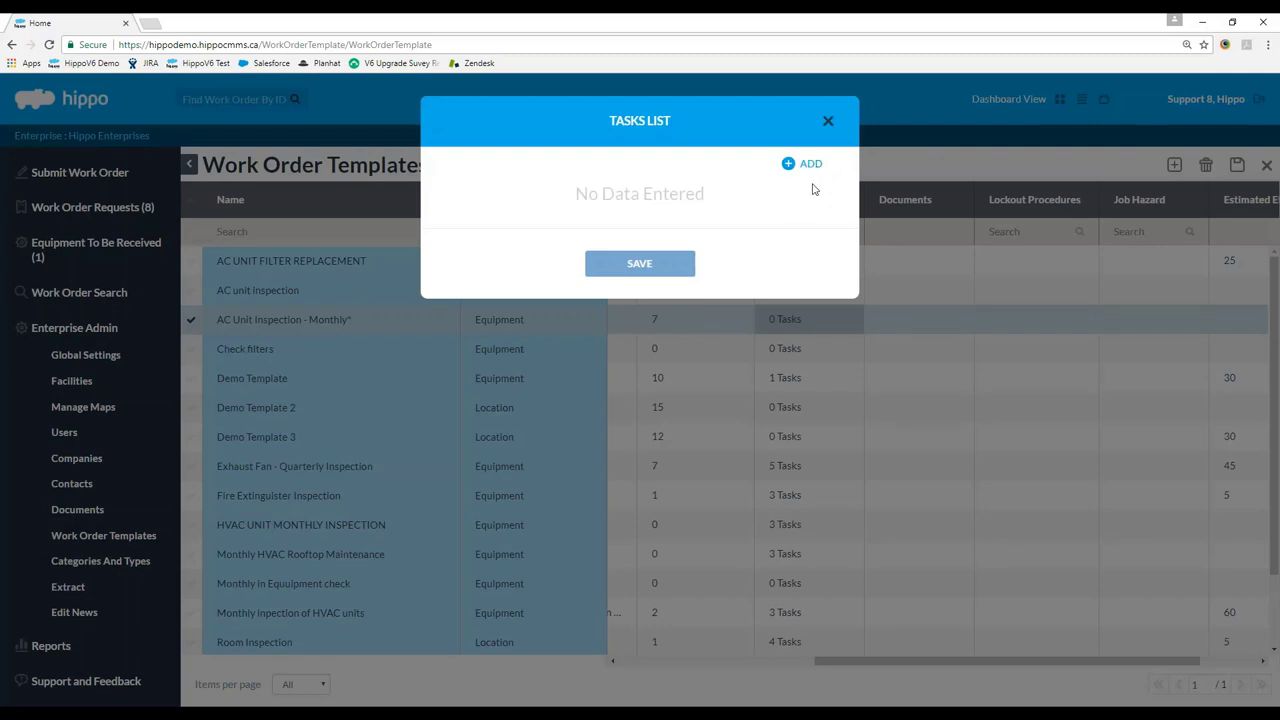
click(806, 165)
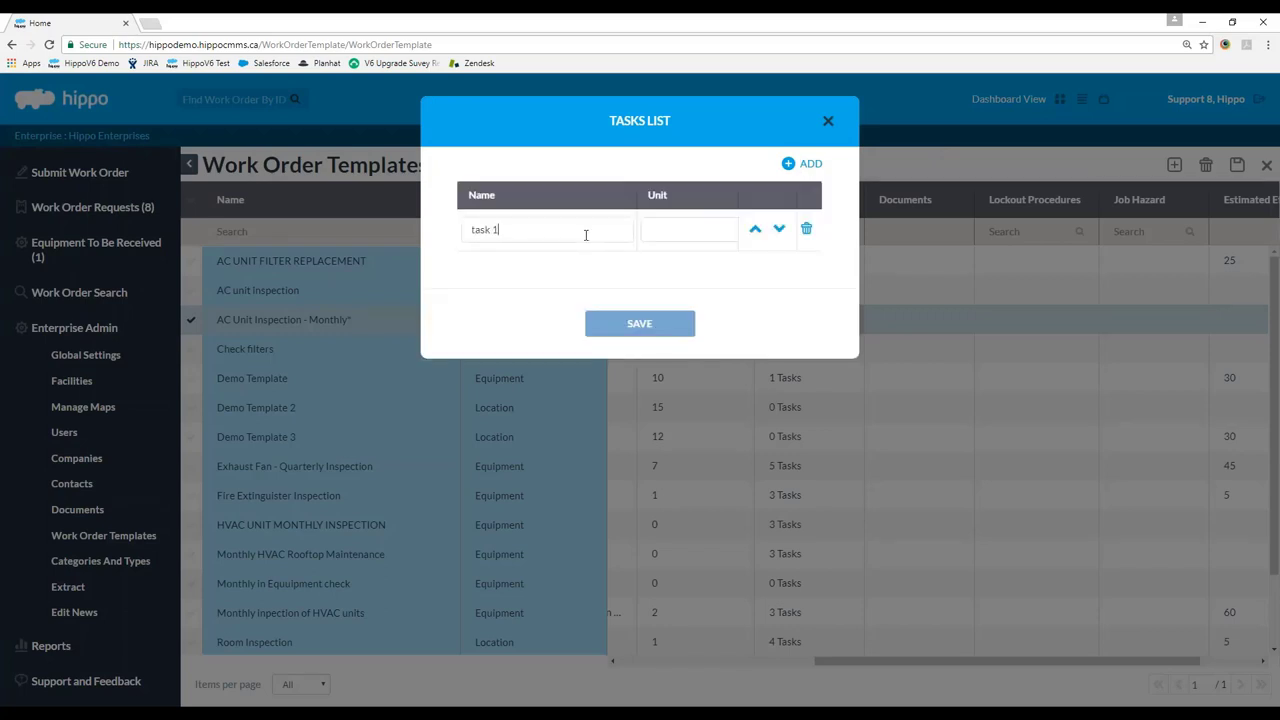
click(690, 230)
click(670, 254)
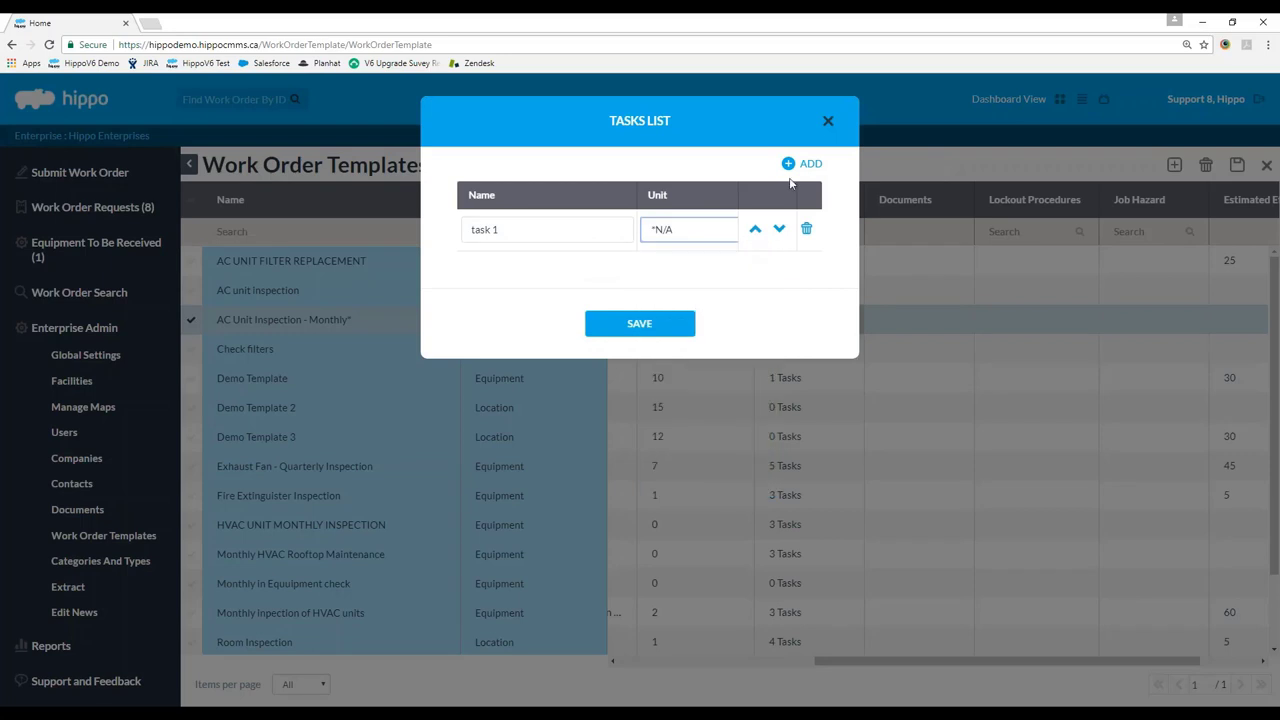
click(800, 163)
text(ta)
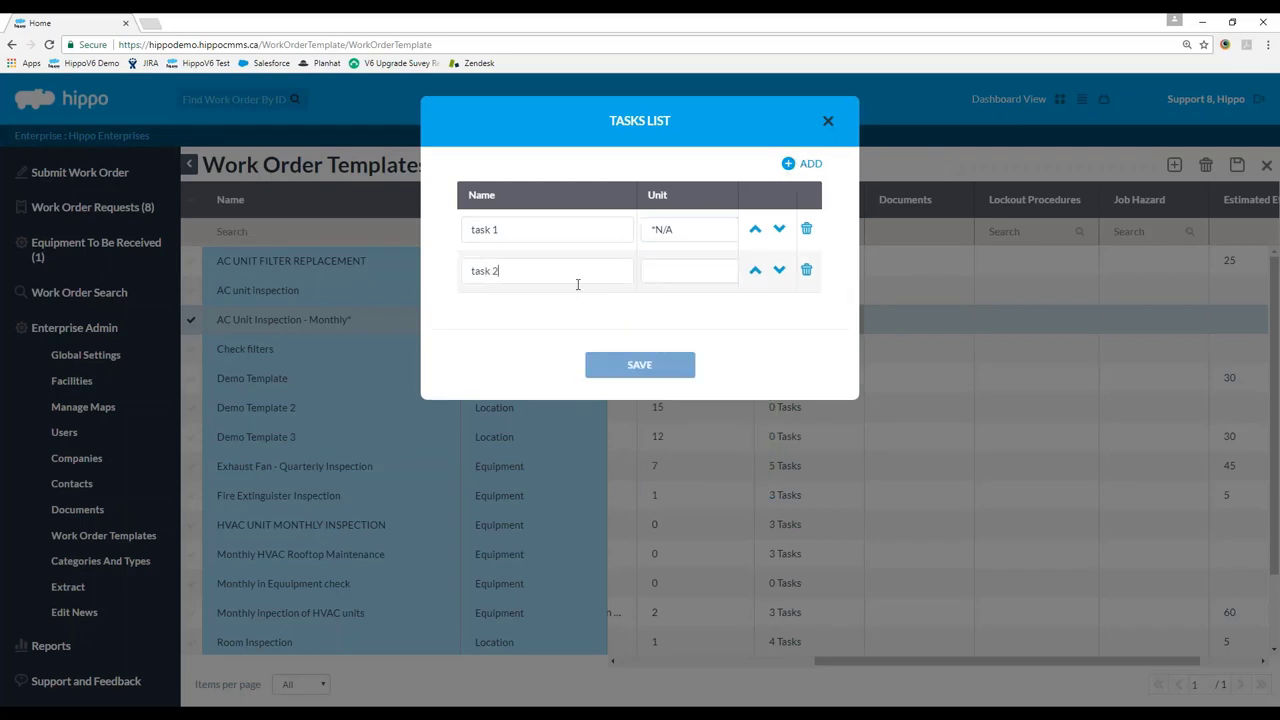
text(sk 2)
click(705, 279)
click(700, 298)
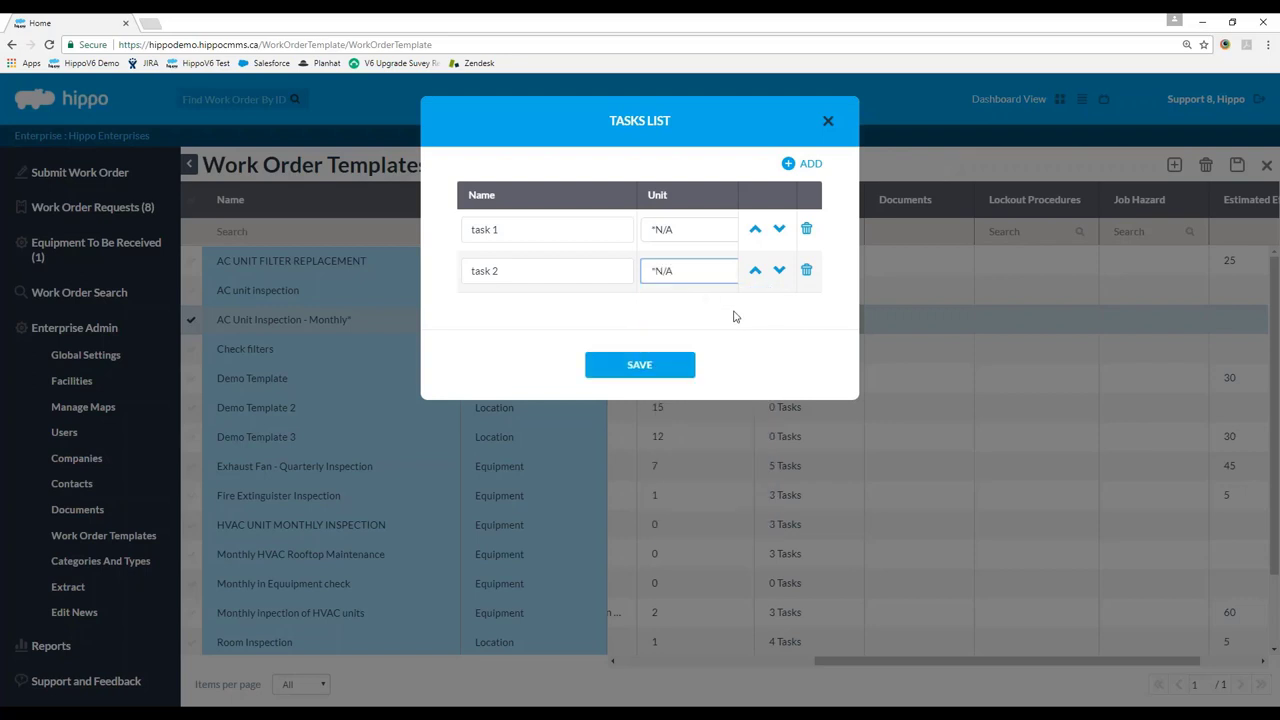
Add task 20 with unit *N/A and save the three tasks.
click(800, 163)
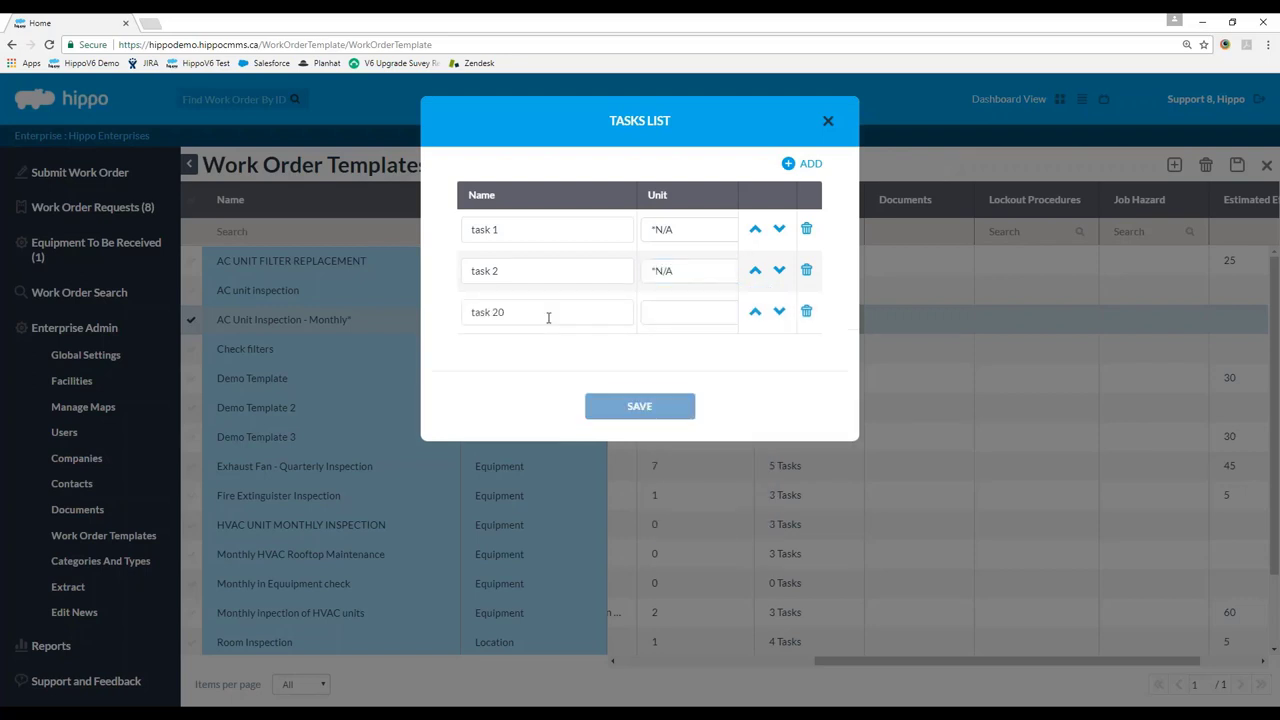
click(692, 311)
click(697, 340)
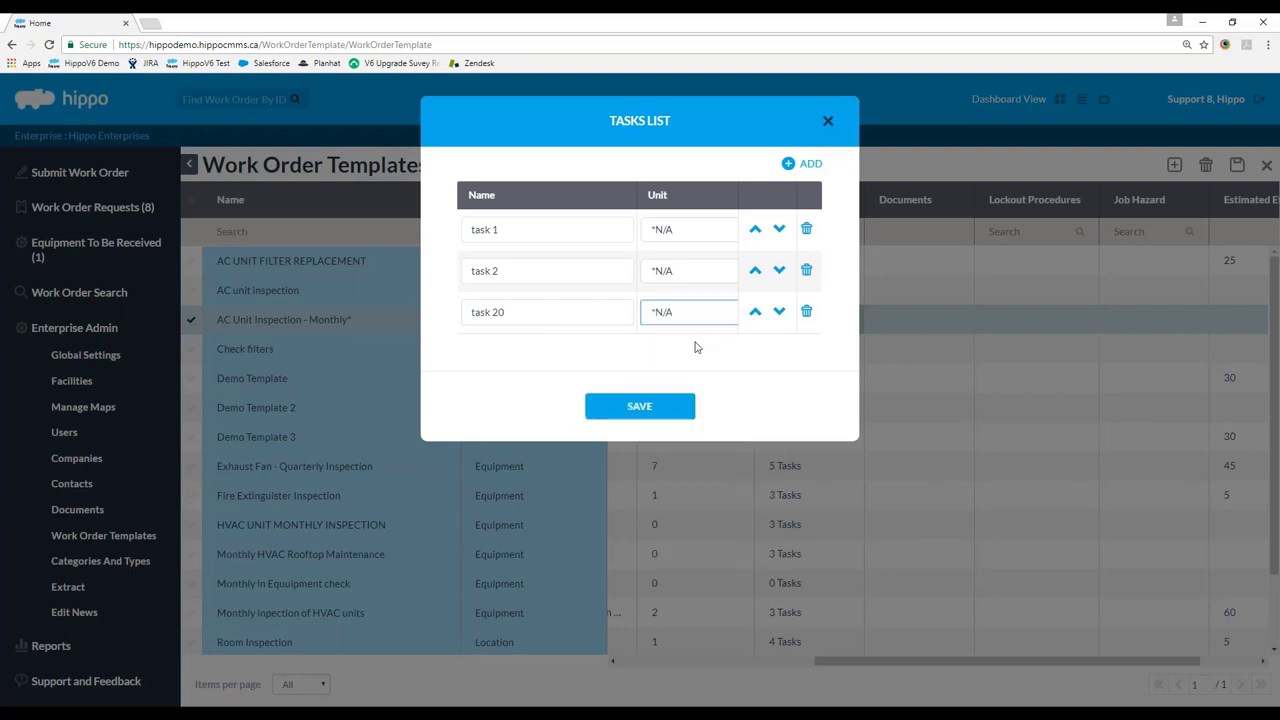
click(503, 352)
click(625, 410)
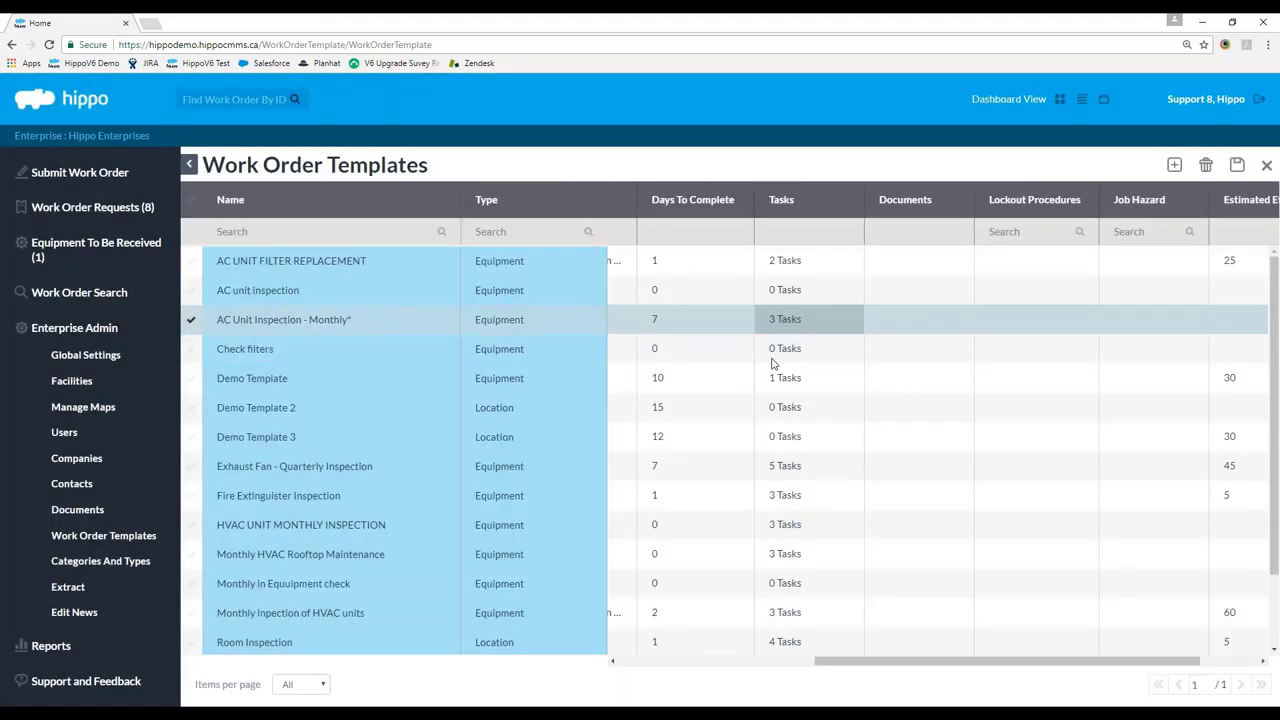
Save the template changes and close Work Order Templates.
drag(962, 661, 789, 667)
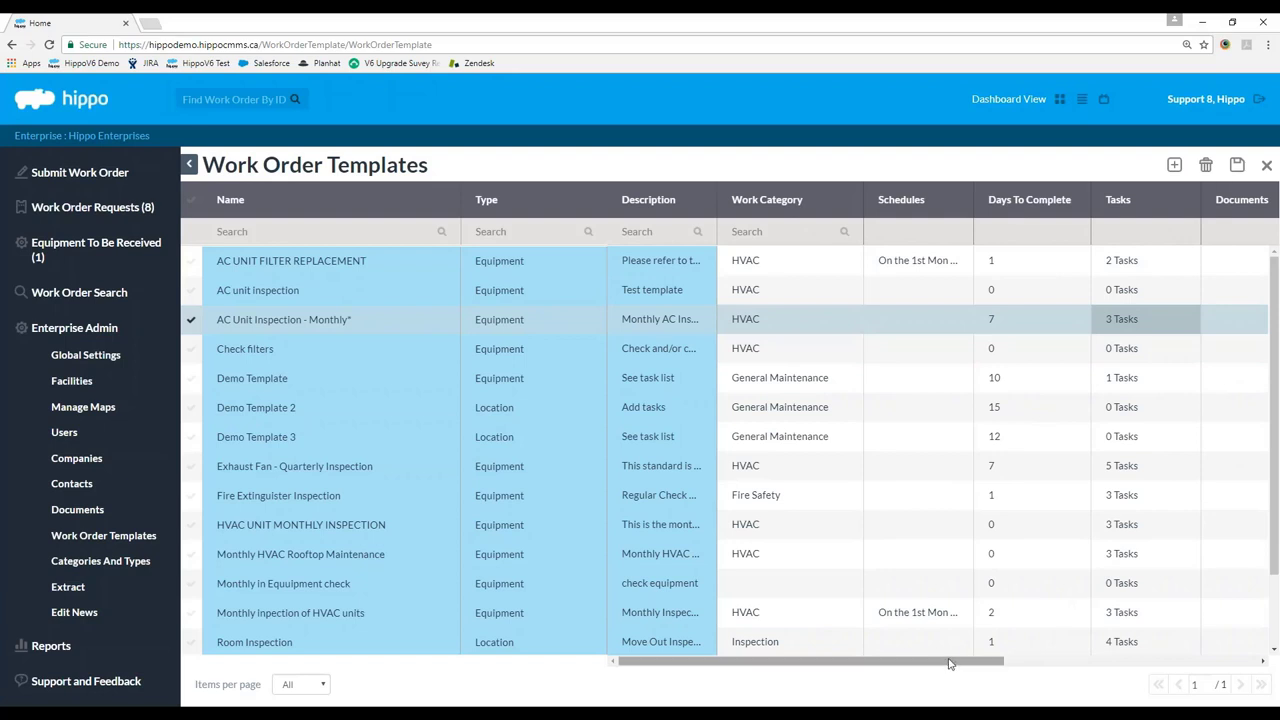
drag(952, 675, 1206, 675)
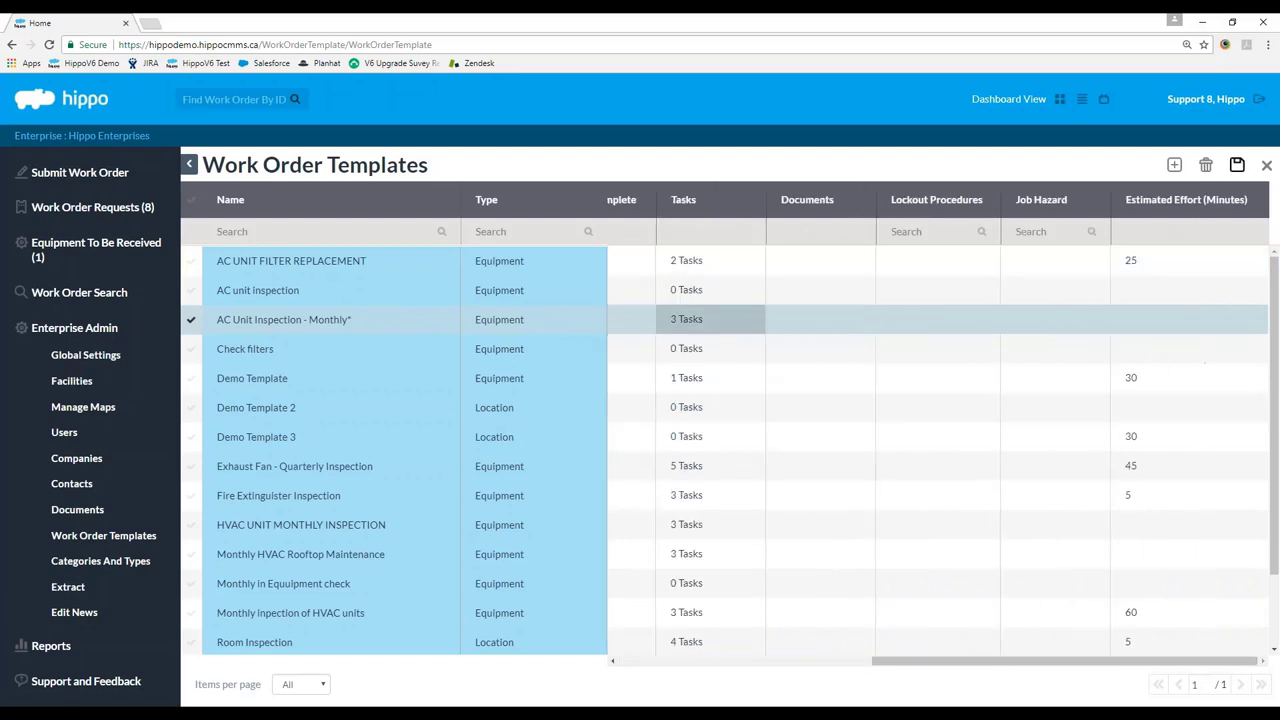
click(1237, 164)
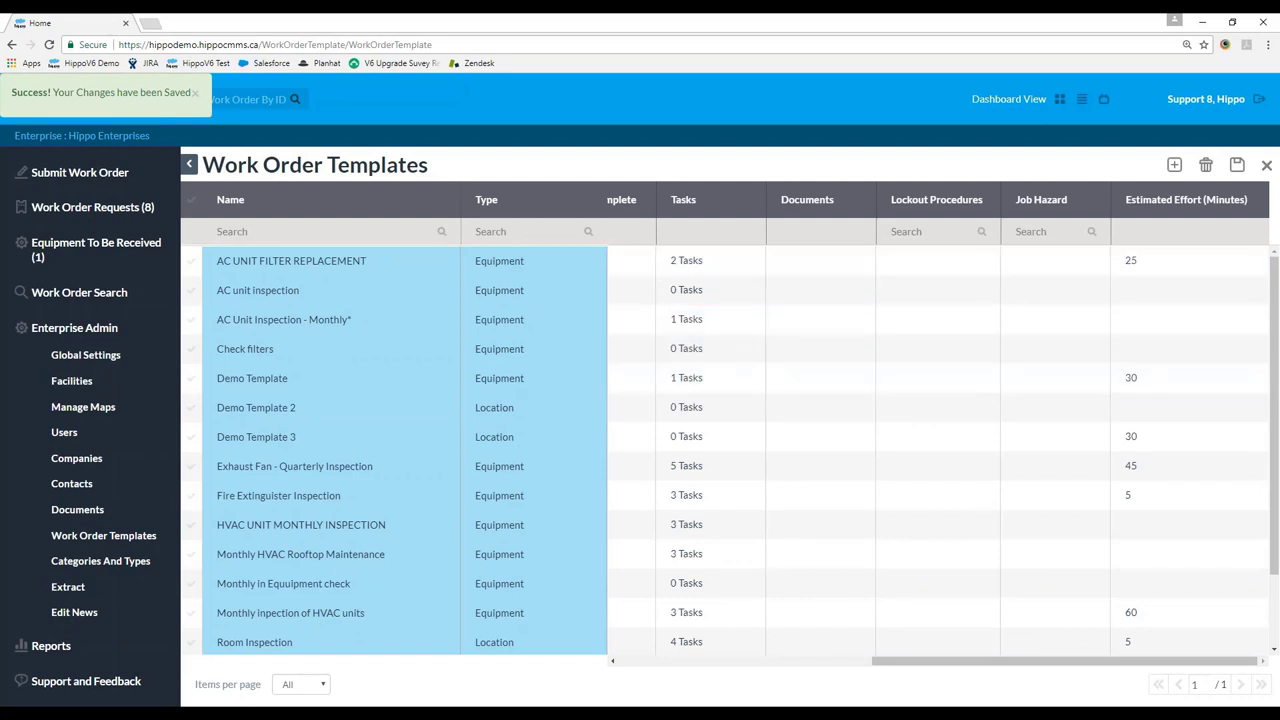
click(1267, 166)
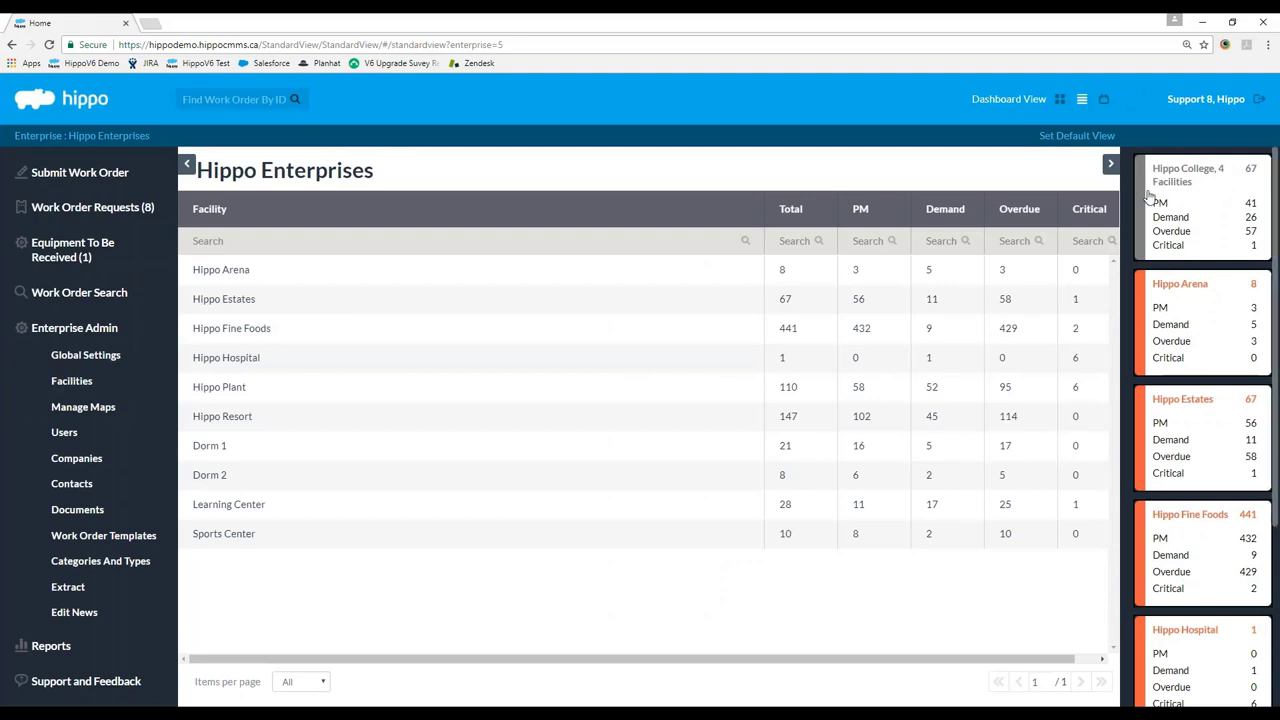
Open Hippo Arena's Scheduled Work Orders from the Facility Admin menu.
scroll(1176, 382, down, 3)
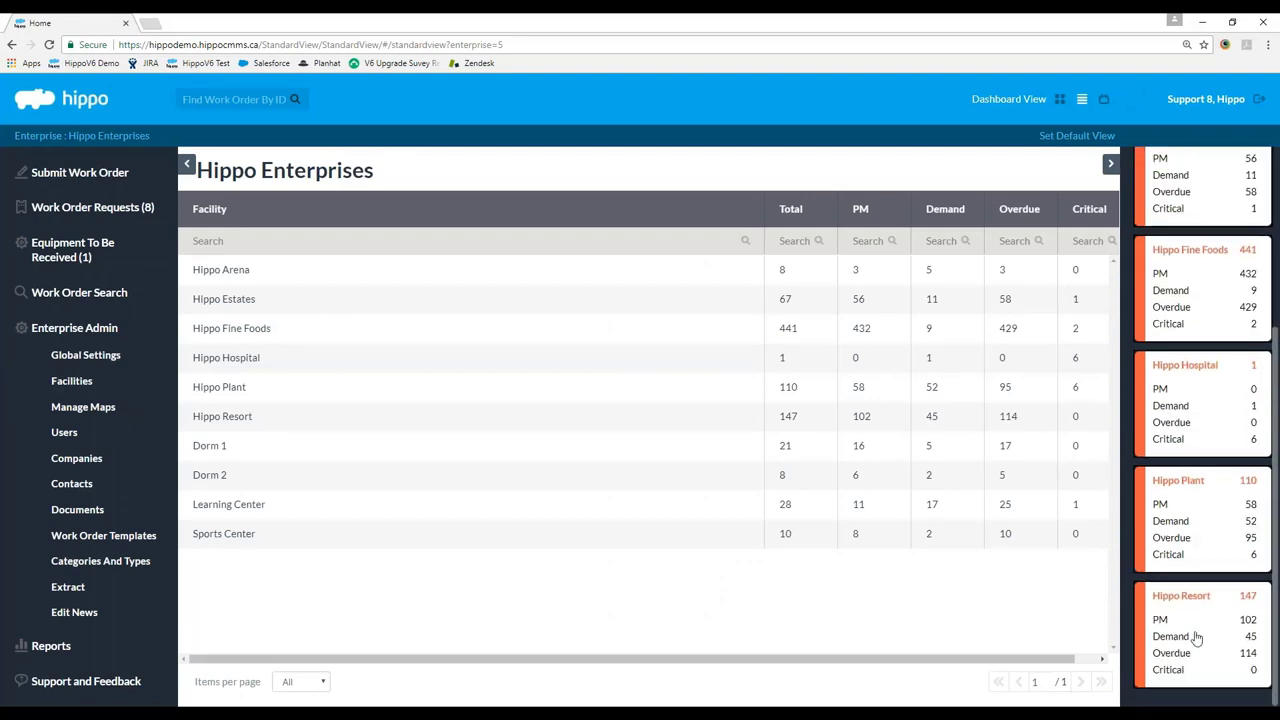
scroll(1182, 425, up, 3)
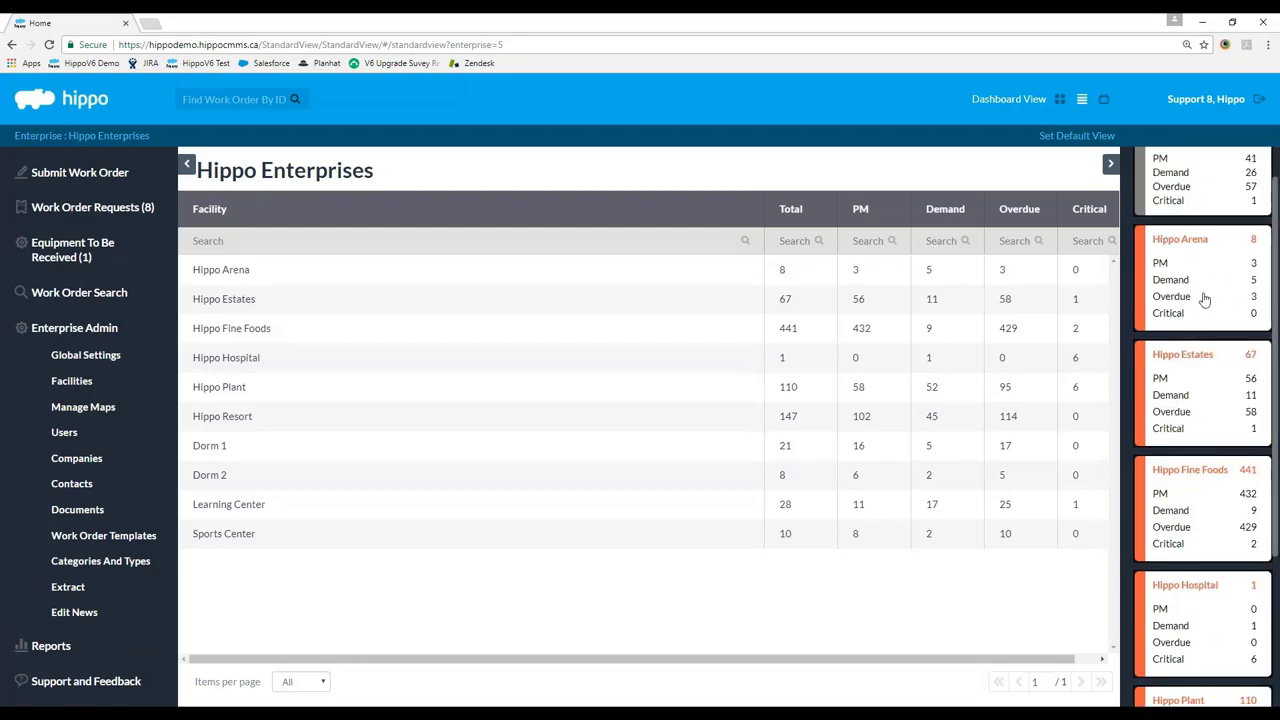
click(1203, 295)
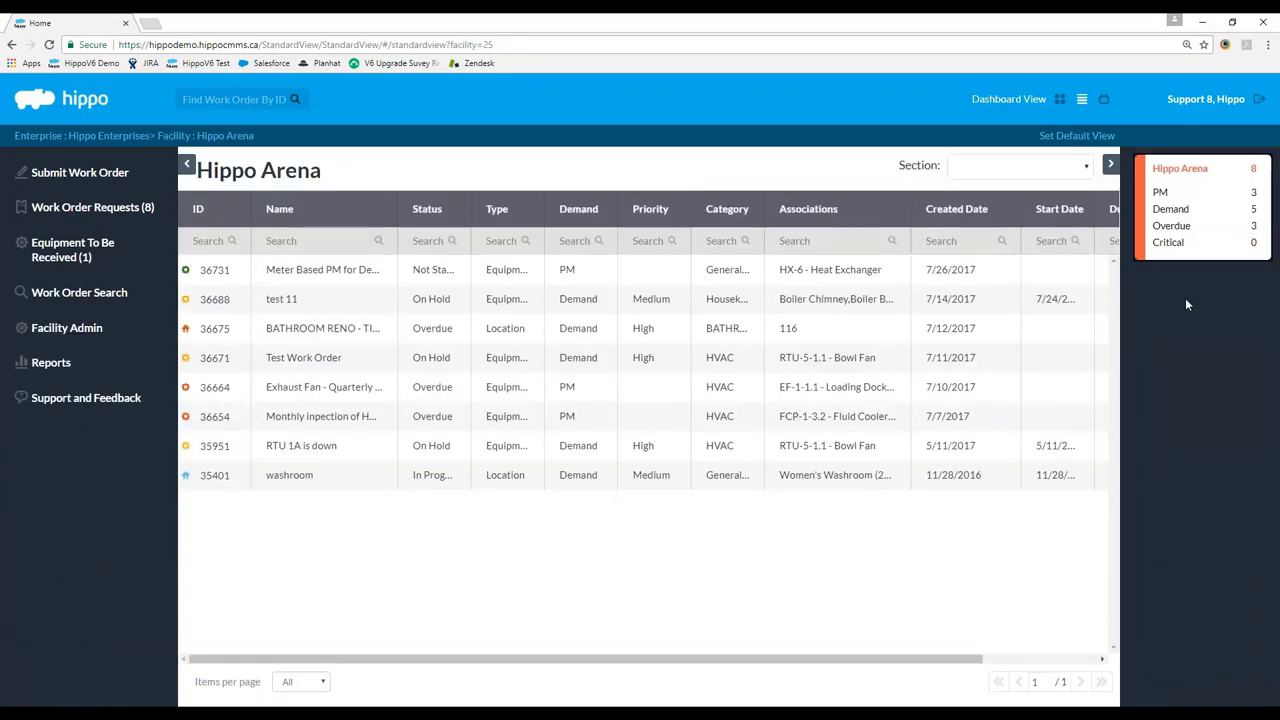
click(65, 340)
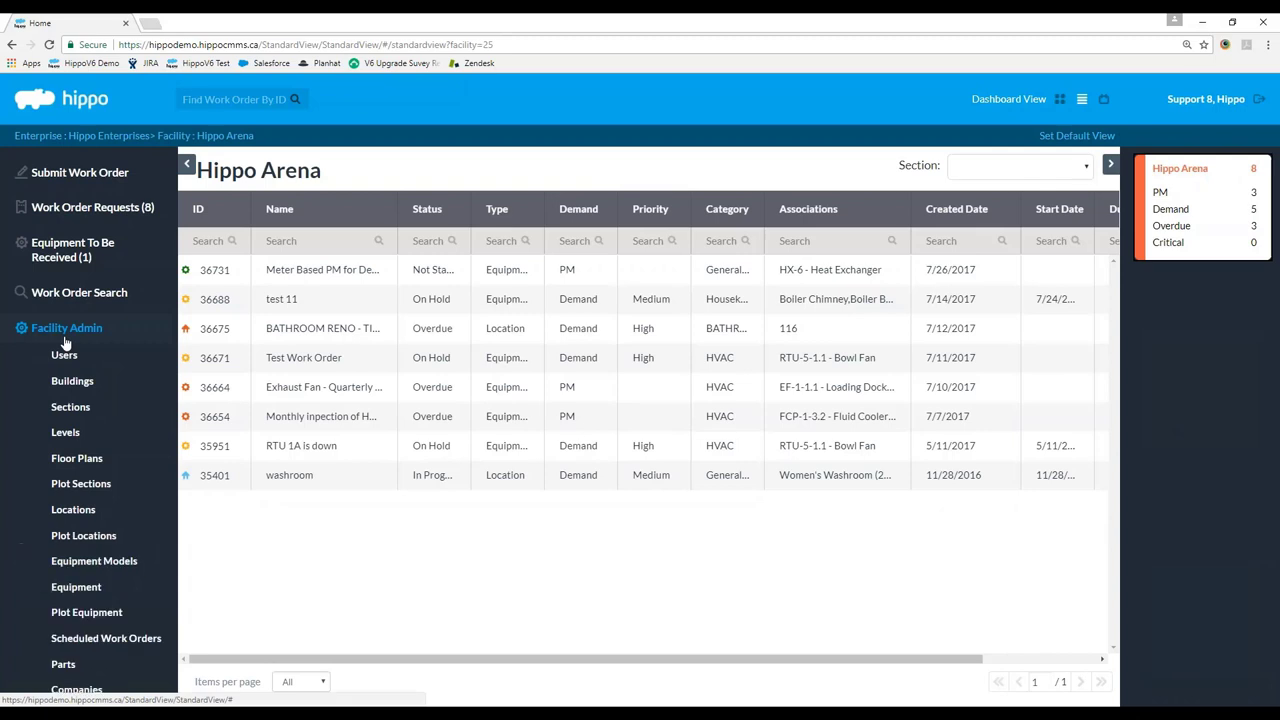
scroll(70, 400, down, 2)
click(105, 492)
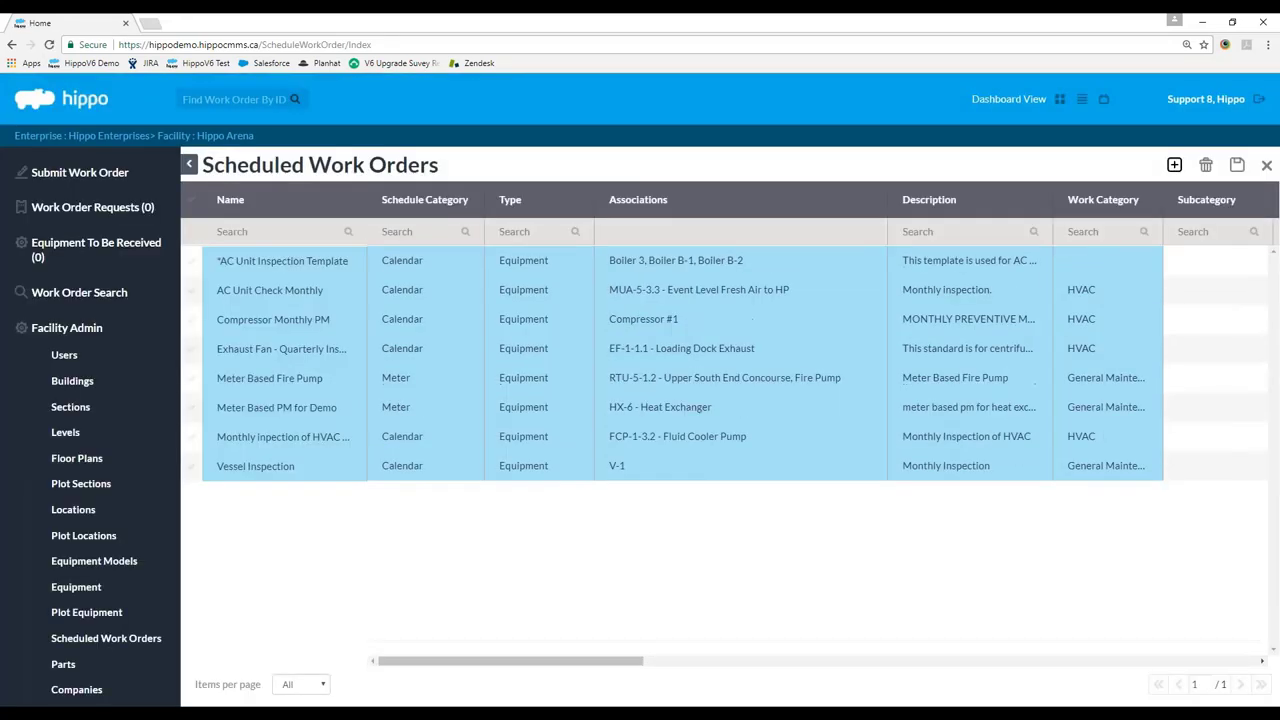
Create a new scheduled work order from Demo Template.
click(1174, 164)
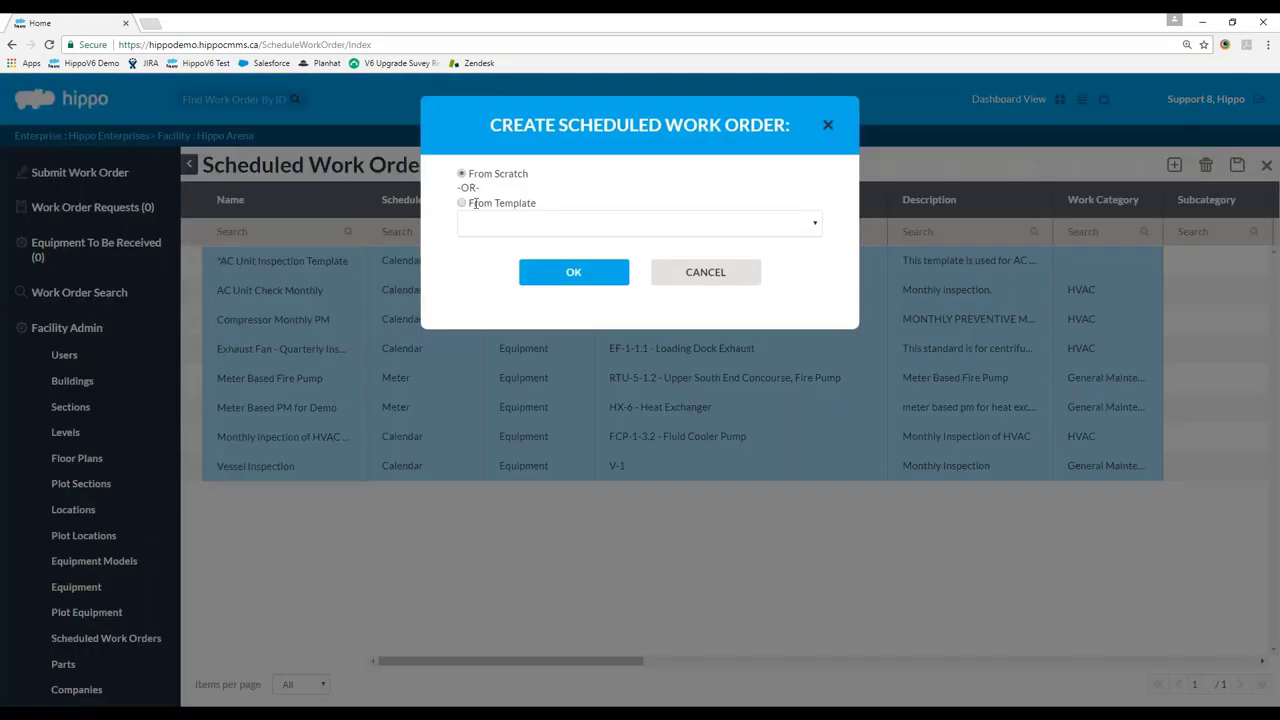
click(620, 234)
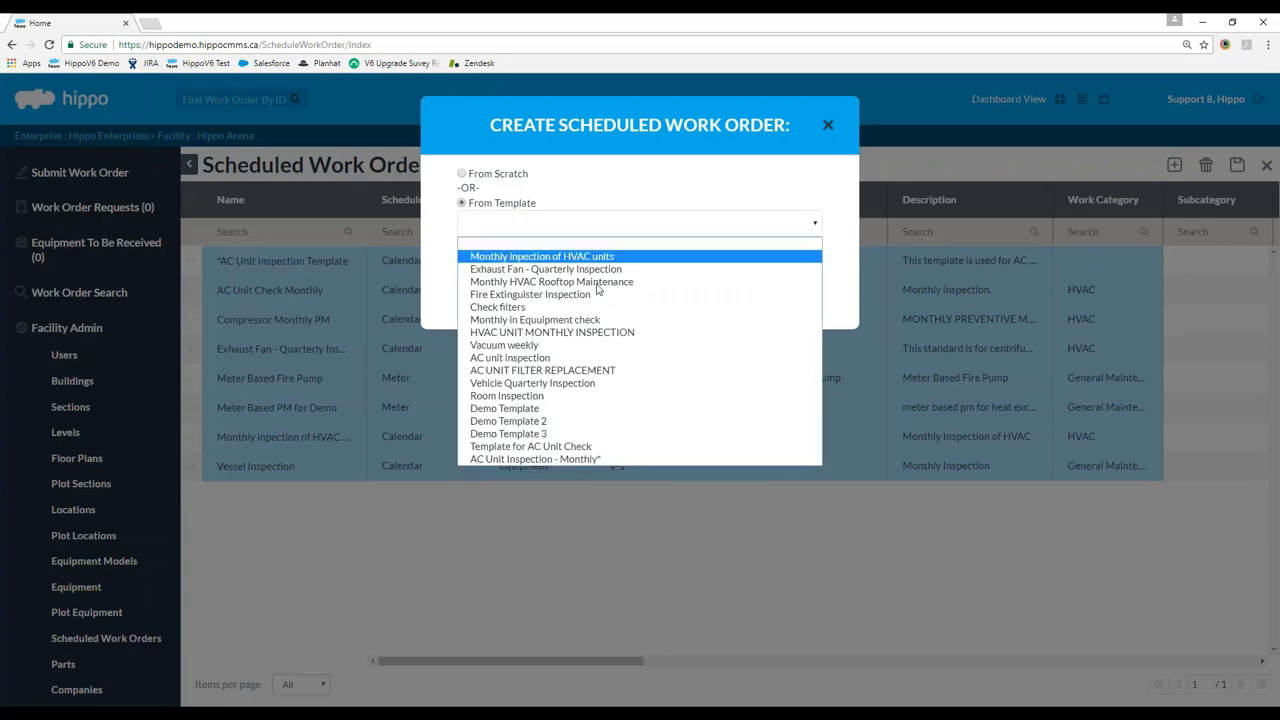
click(573, 414)
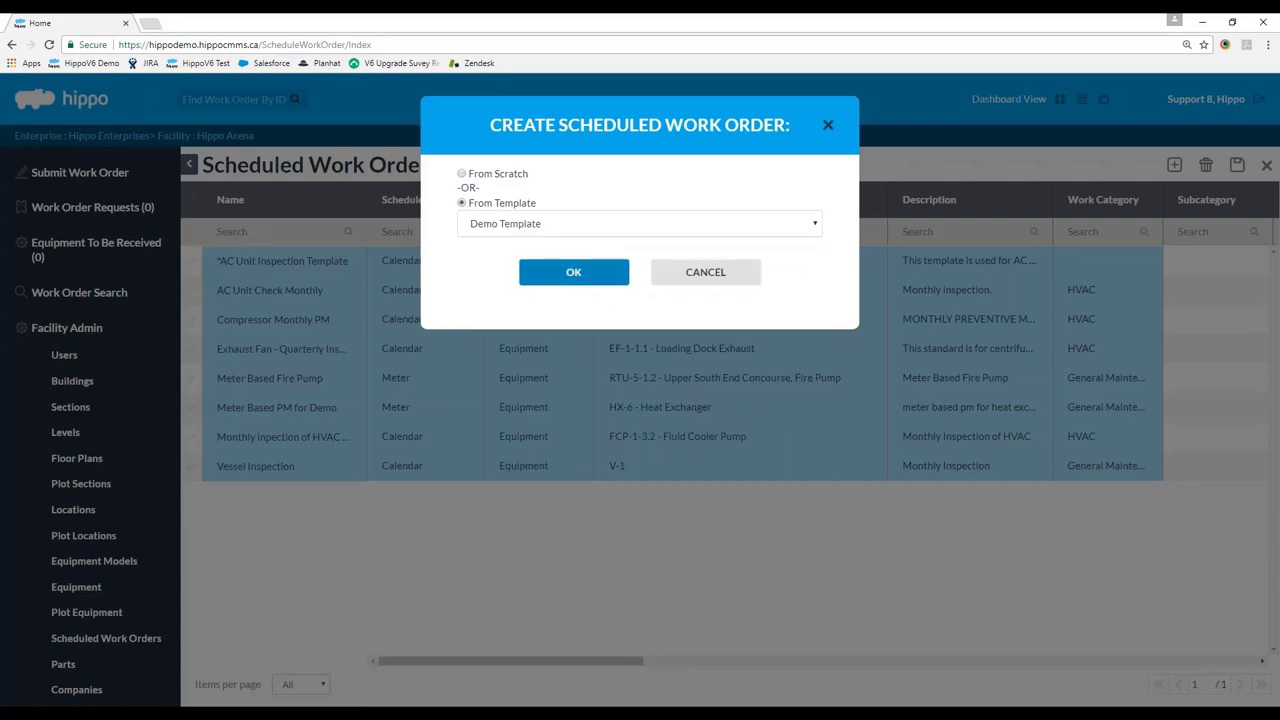
click(574, 272)
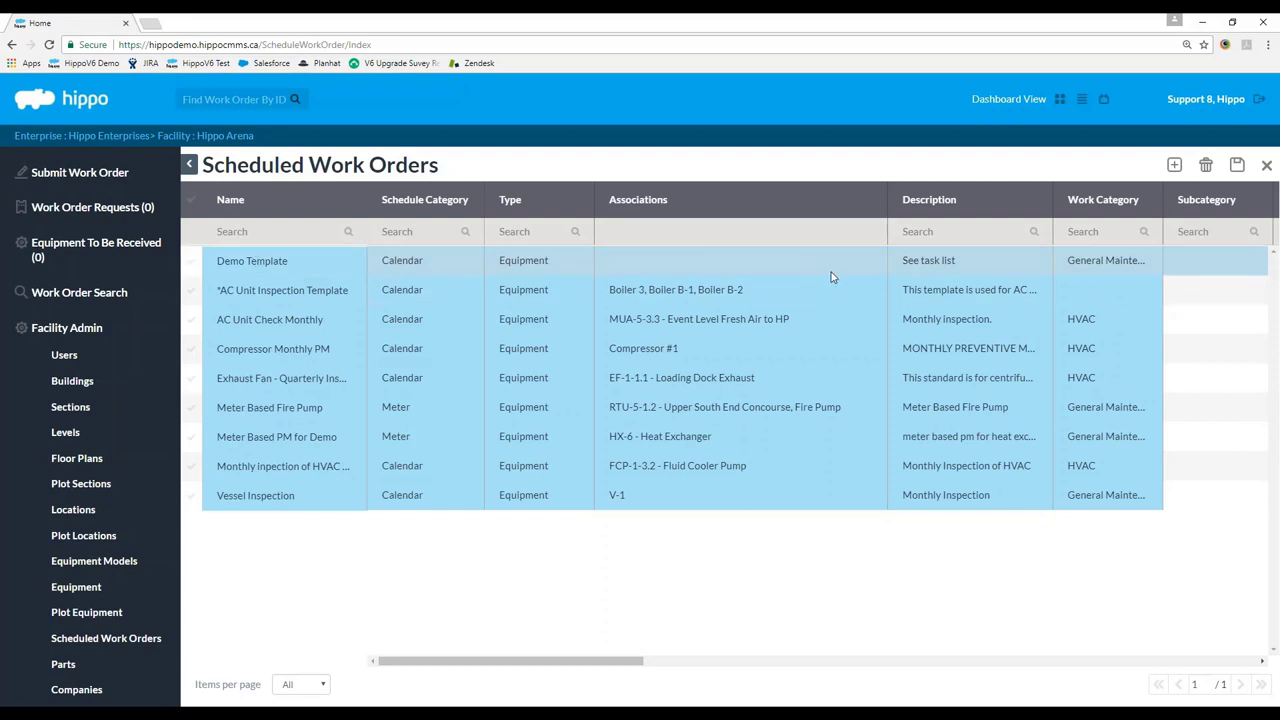
Associate the new Demo Template schedule with Compressor #1, #2 and #3, then save.
drag(600, 668, 756, 668)
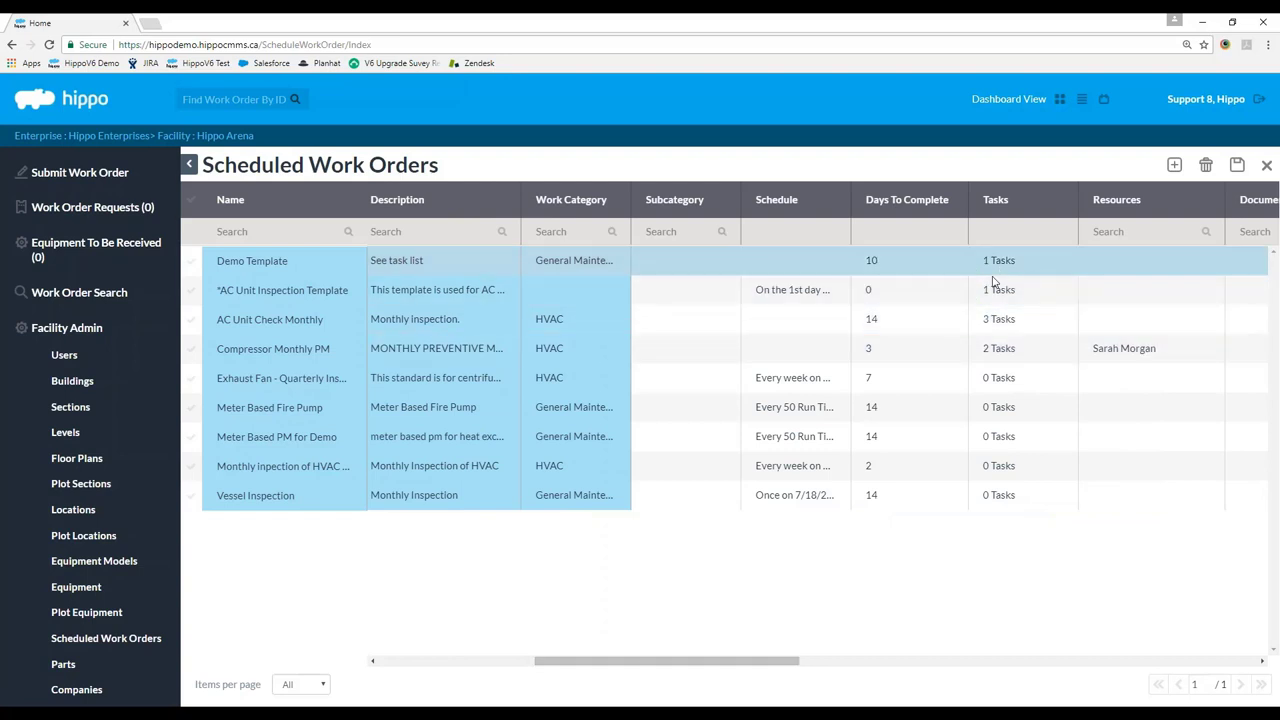
drag(700, 662, 543, 662)
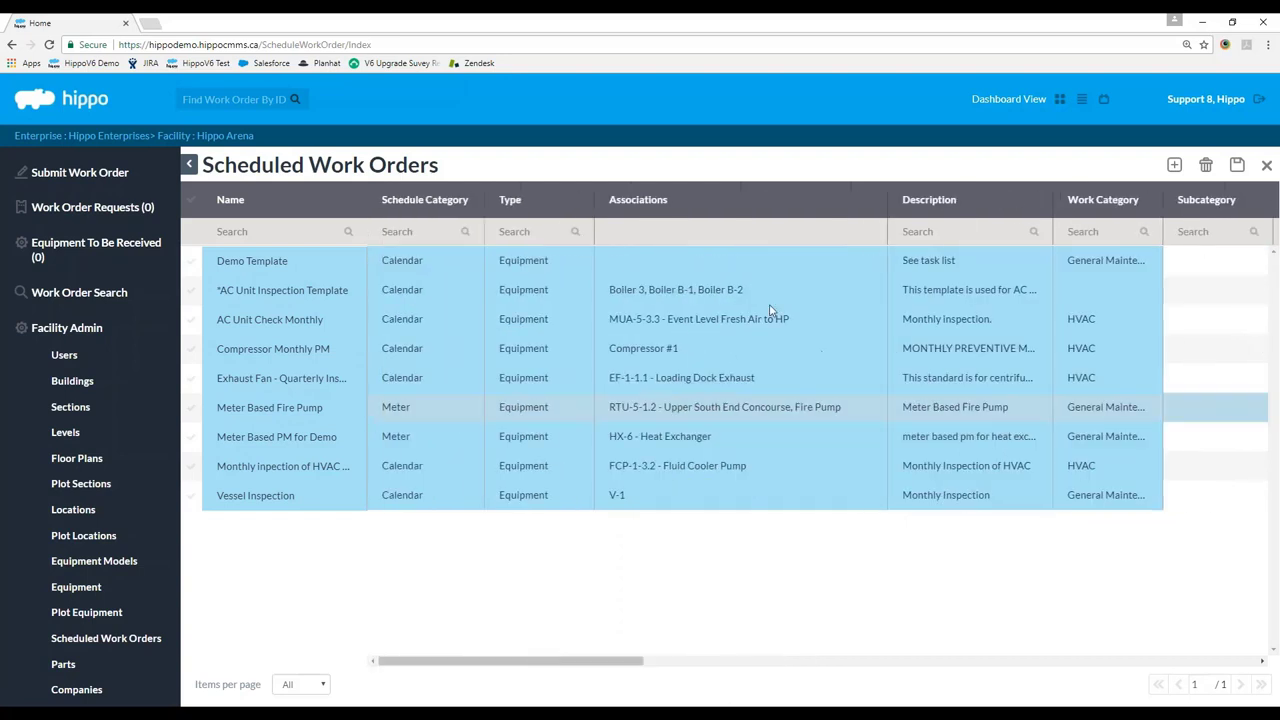
click(811, 263)
click(818, 267)
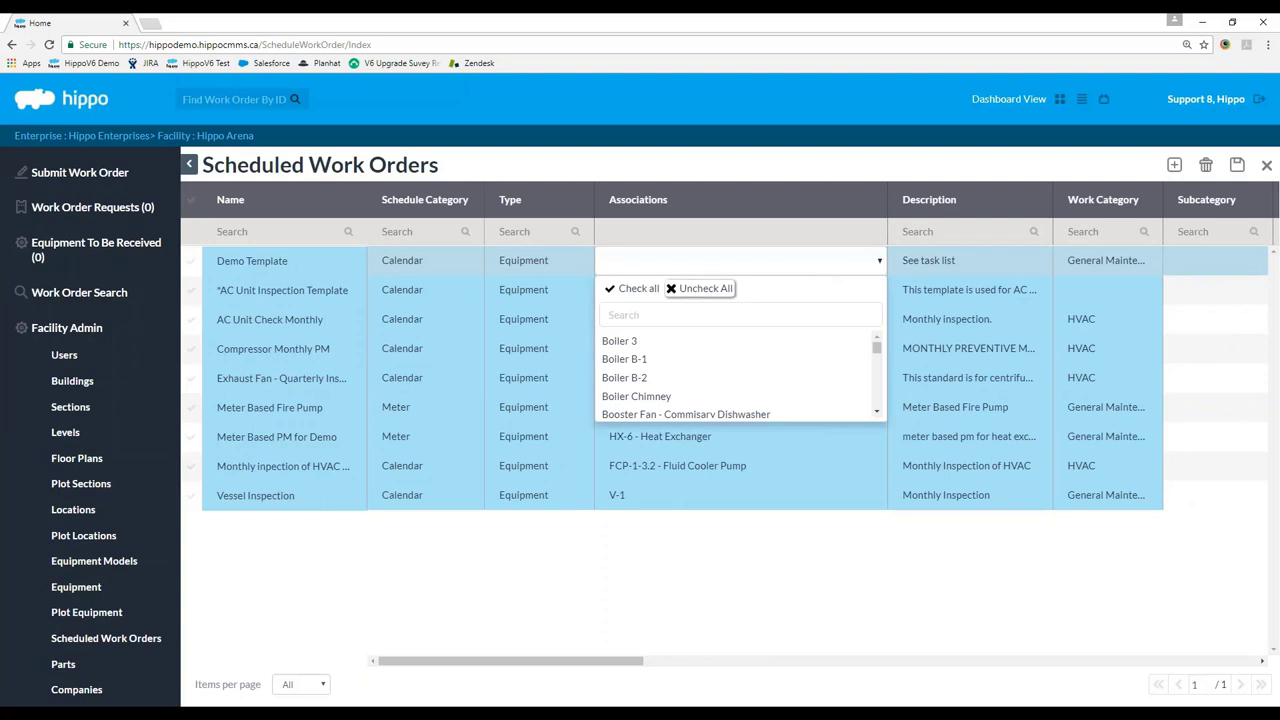
drag(878, 349, 877, 350)
scroll(820, 371, down, 4)
scroll(668, 375, up, 2)
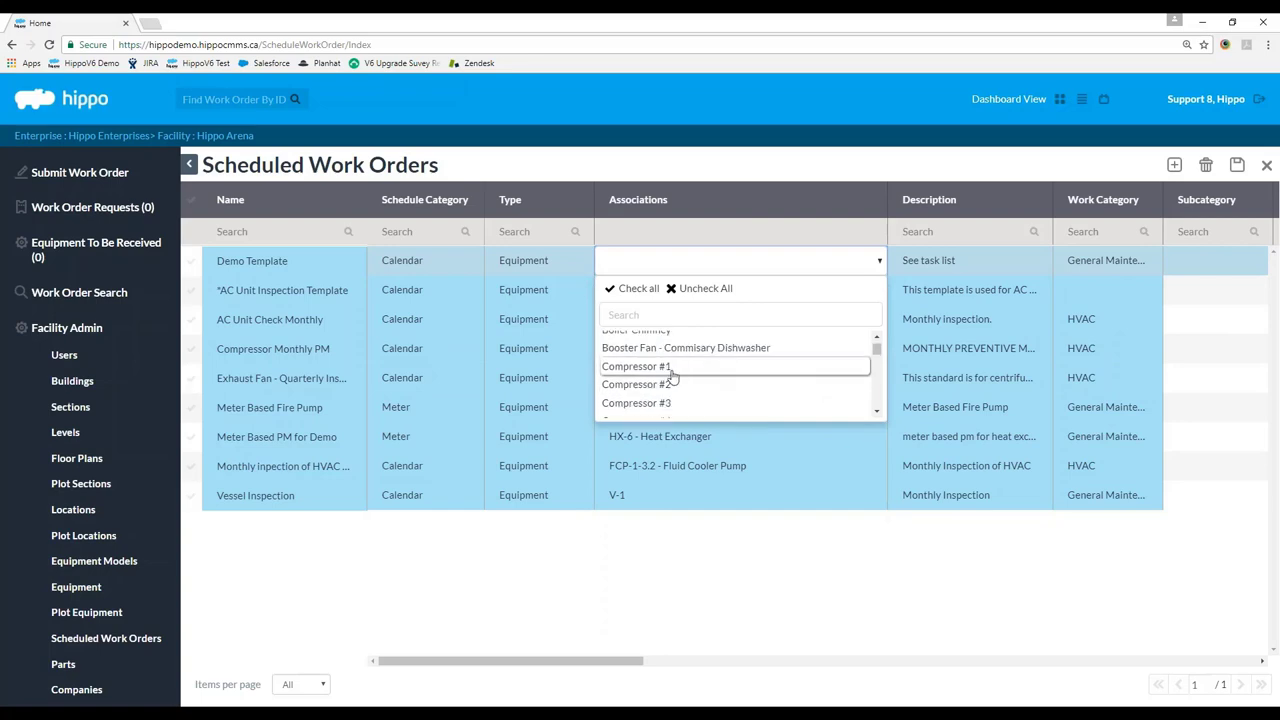
click(660, 366)
click(662, 384)
click(668, 402)
click(1237, 164)
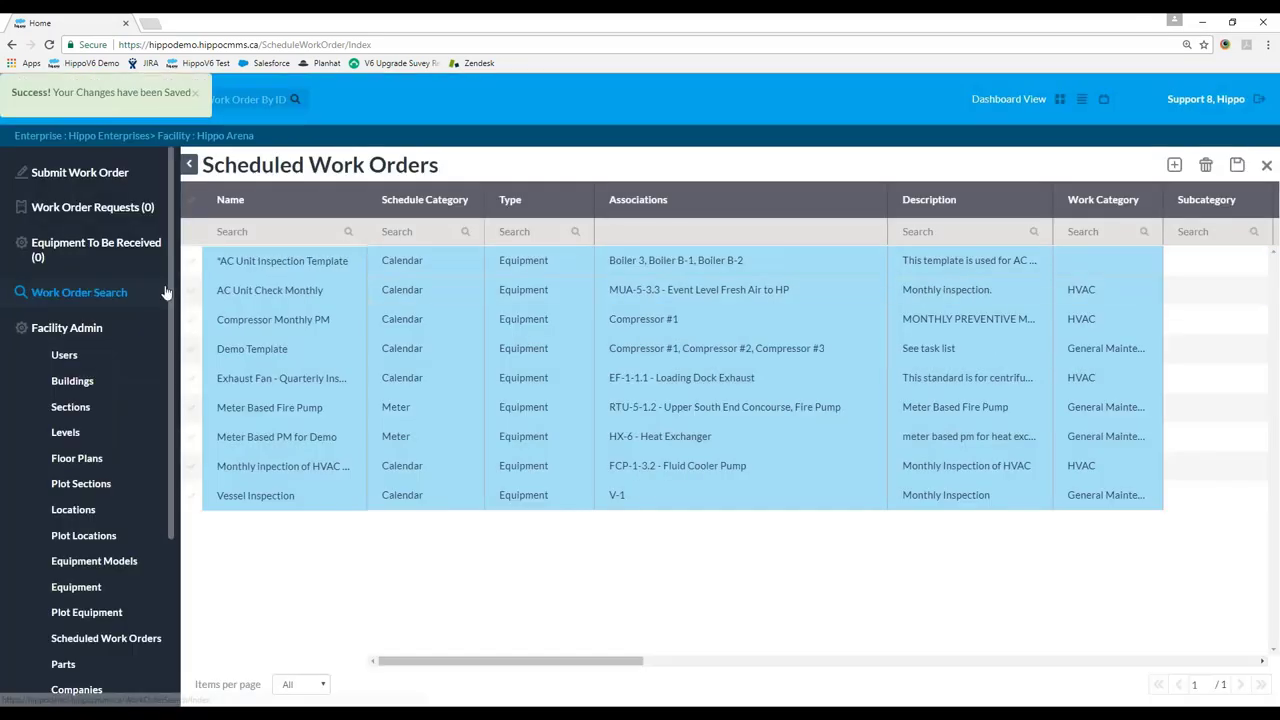
Create another scheduled work order from Demo Template.
click(1174, 165)
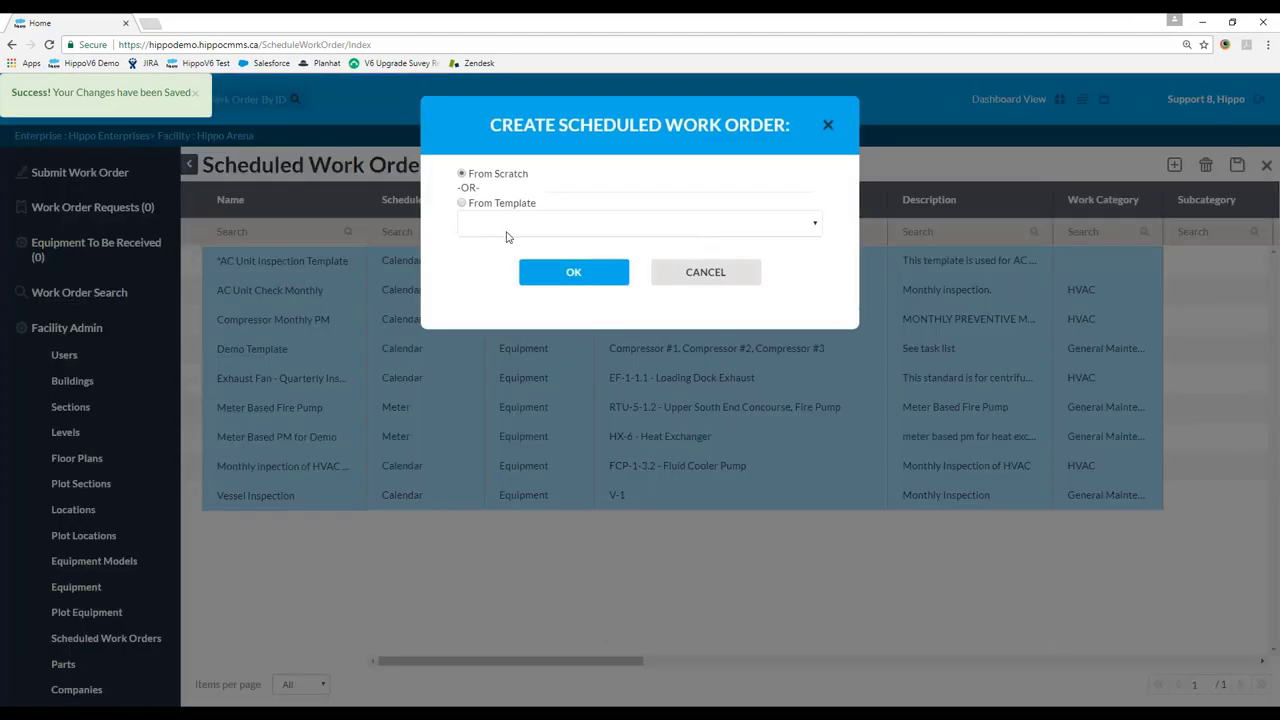
click(461, 203)
click(466, 228)
click(513, 416)
click(572, 275)
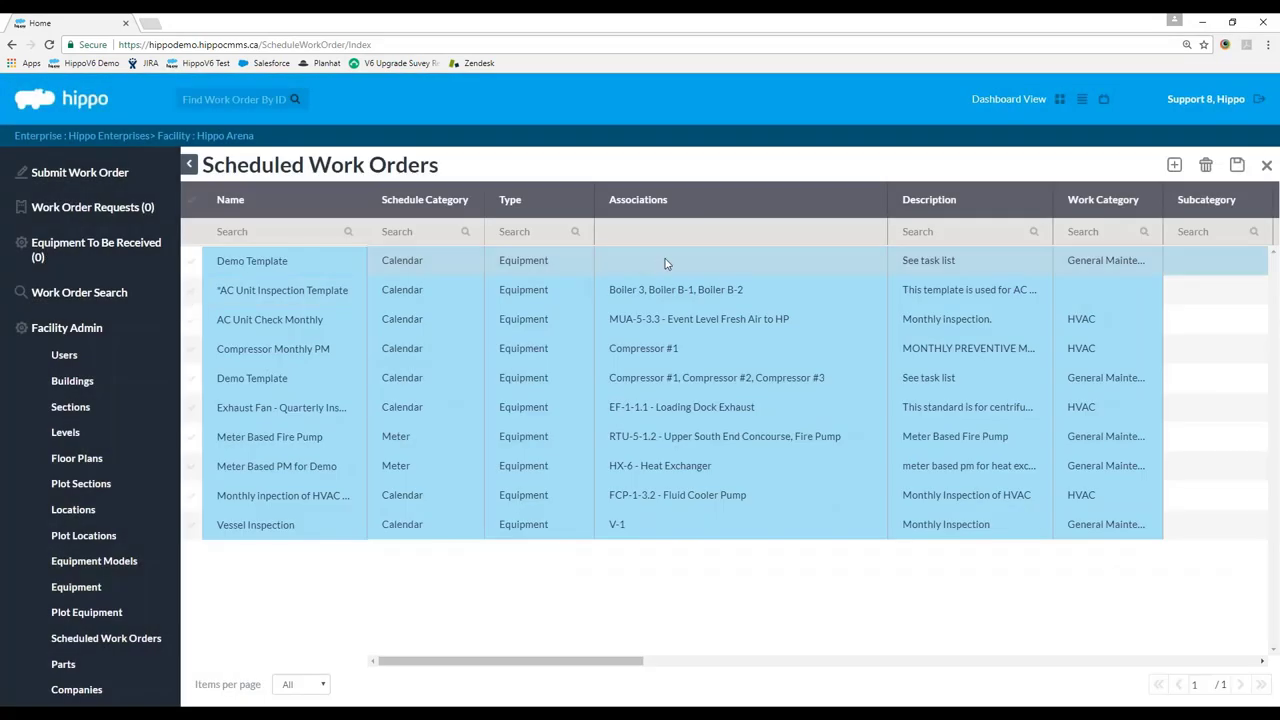
Associate the new work order with Boiler 3 only.
click(666, 263)
click(634, 340)
click(624, 359)
click(624, 359)
click(718, 192)
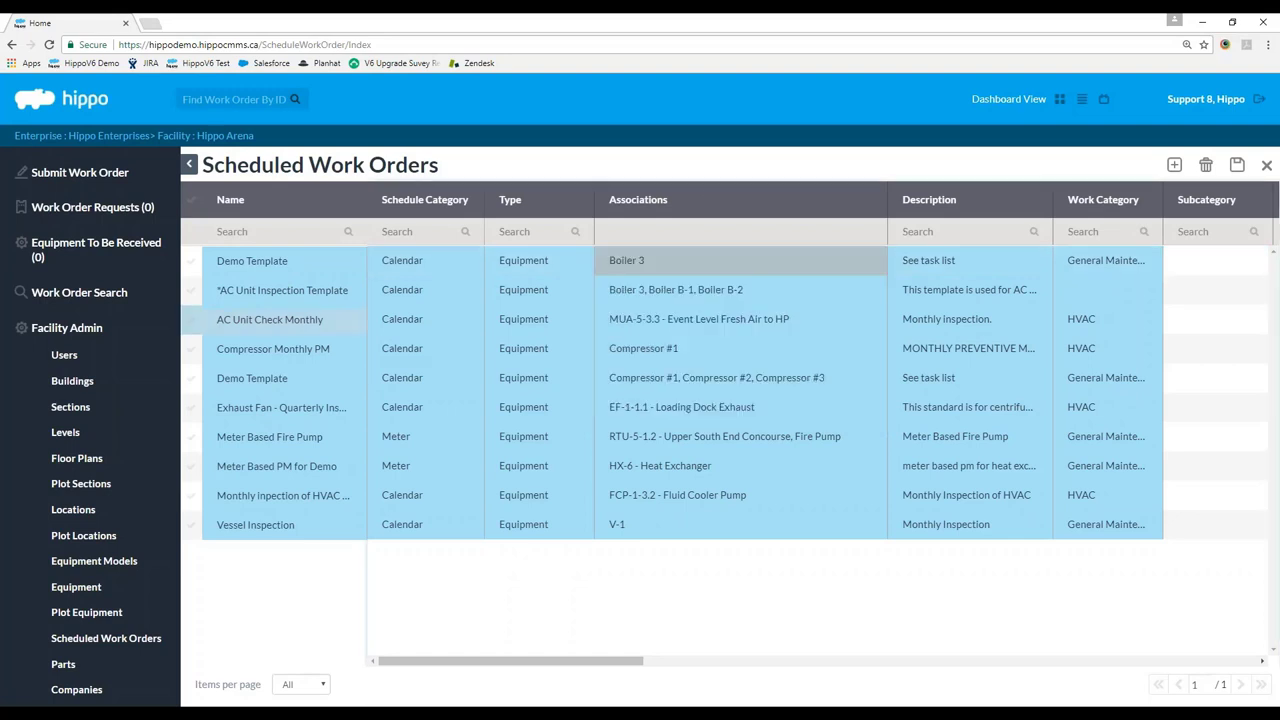
Rename the Boiler 3 work order to 'Demo Template 2' and save it.
click(254, 211)
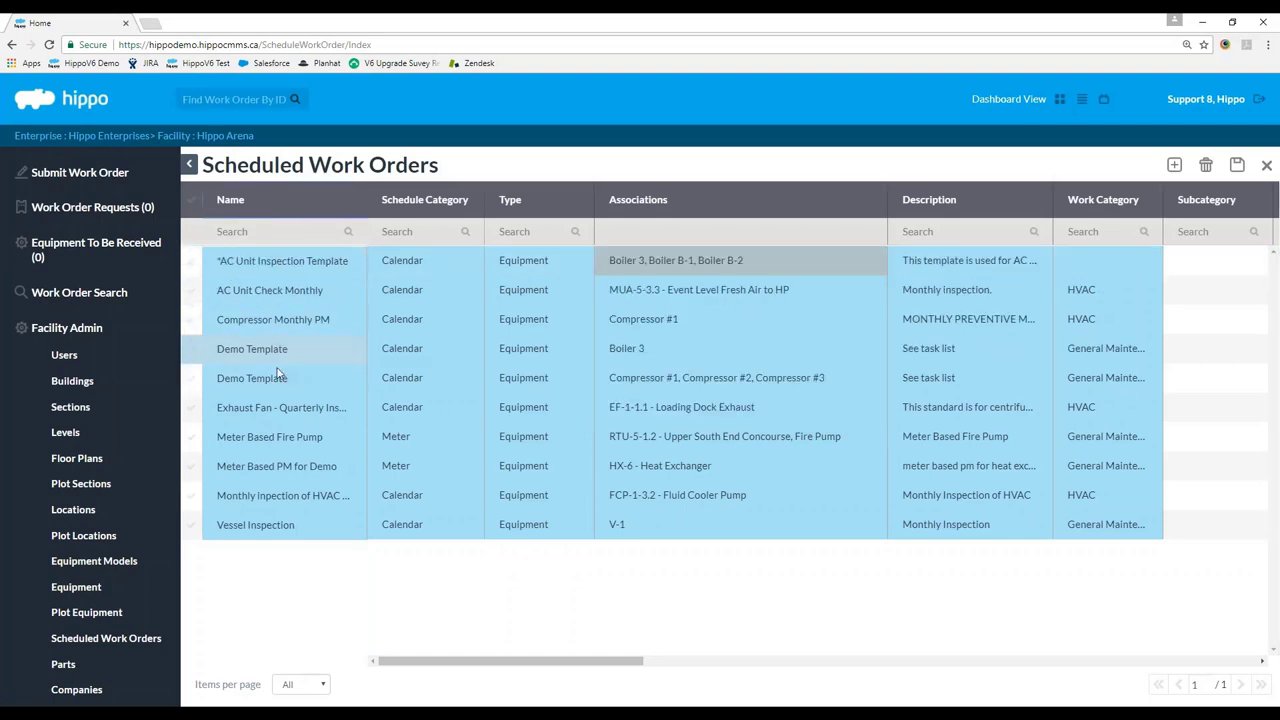
click(303, 354)
click(303, 353)
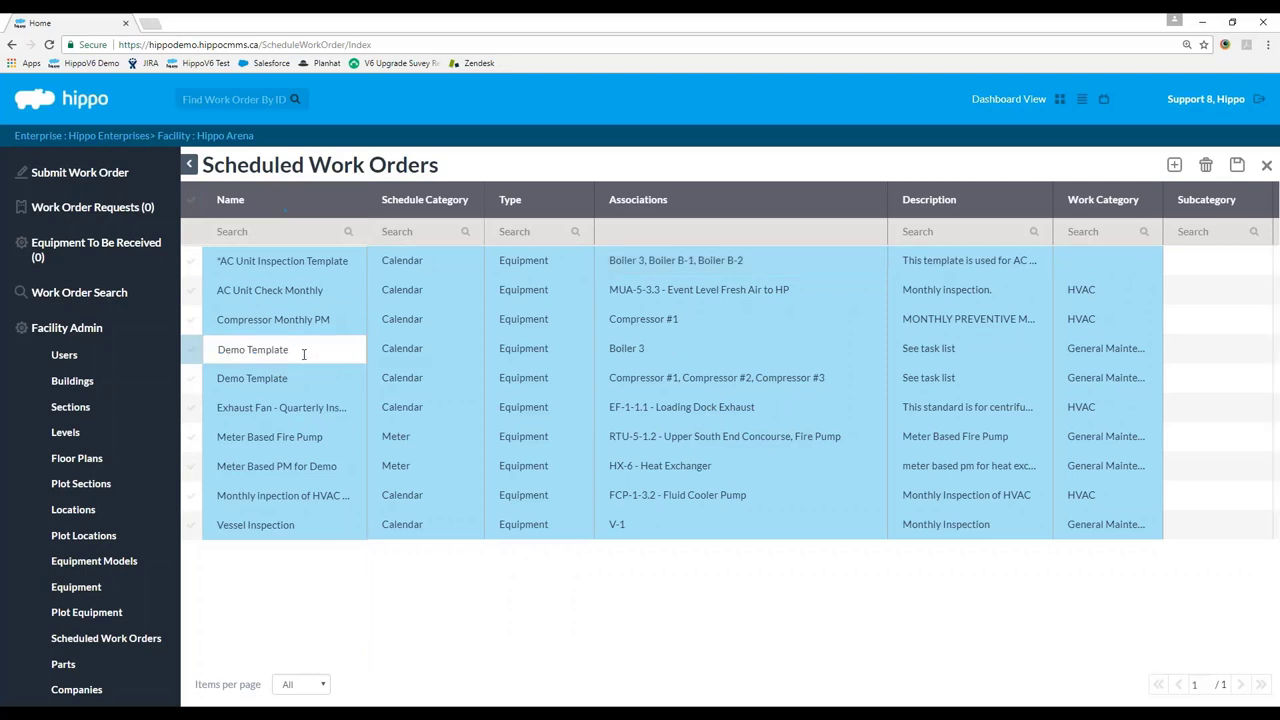
text(2)
click(1237, 165)
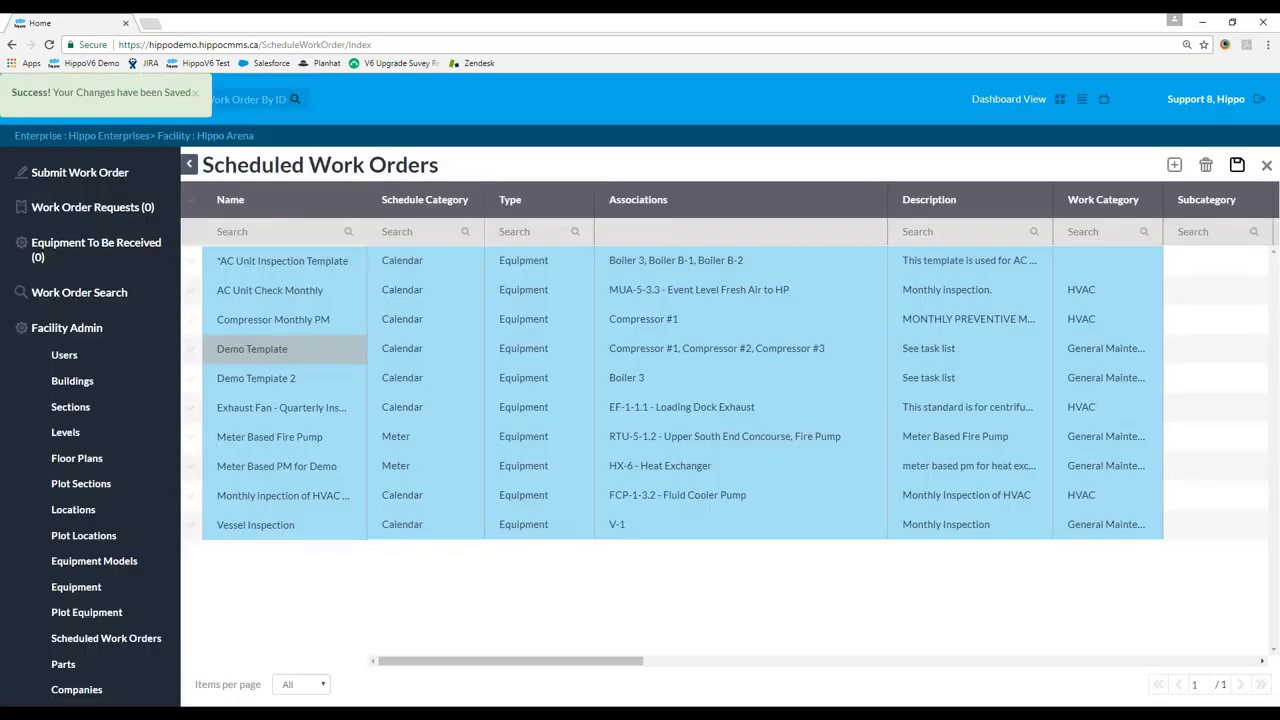
click(190, 350)
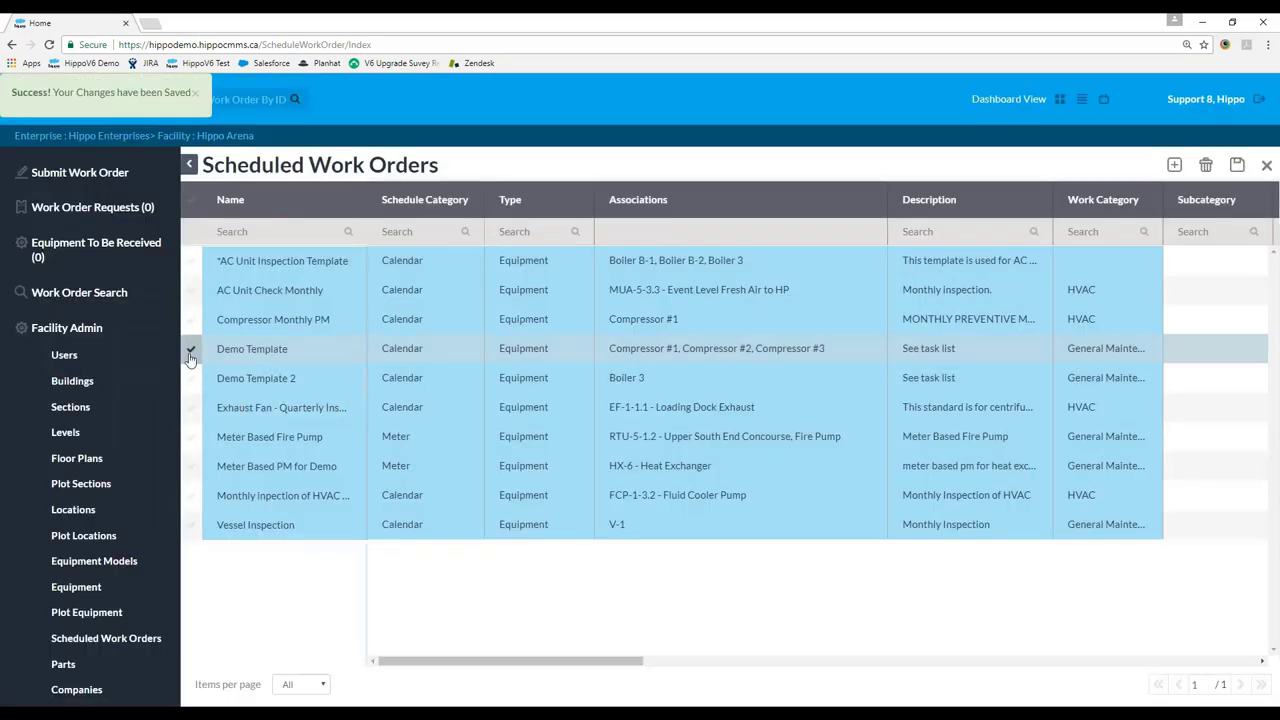
click(190, 378)
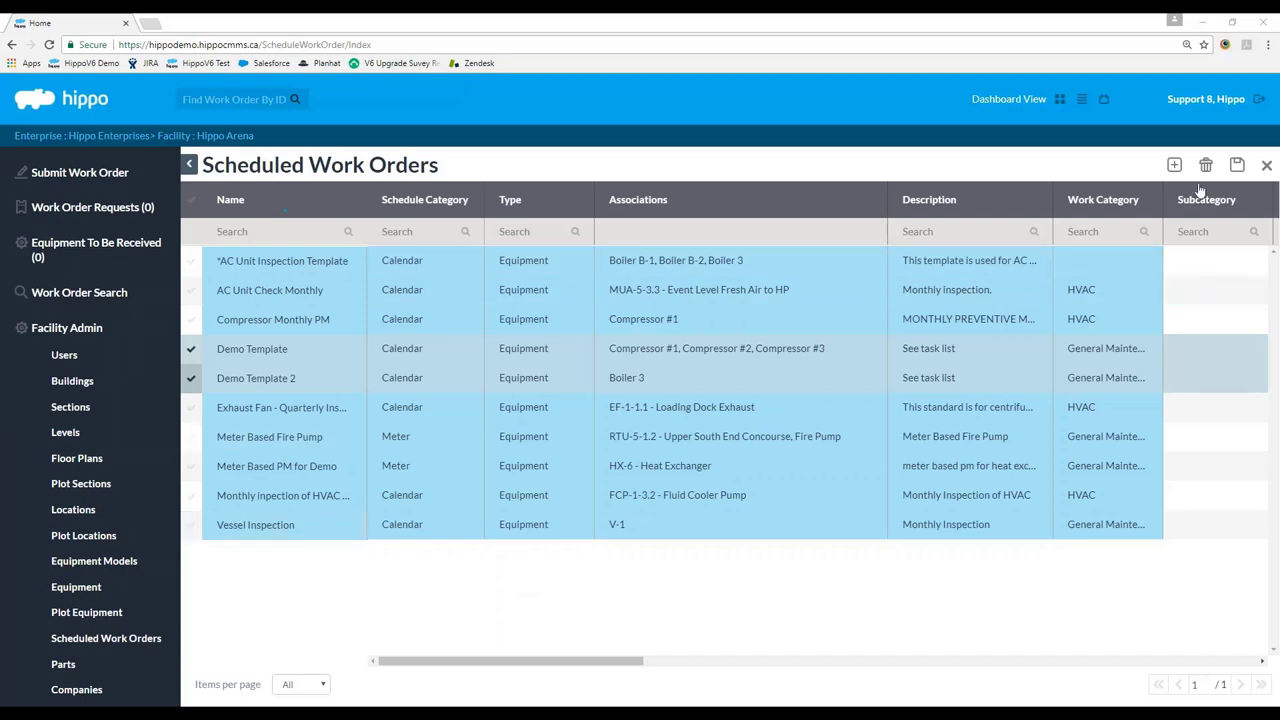
Cancel a new Create Scheduled Work Order dialog, then close Scheduled Work Orders.
click(1174, 164)
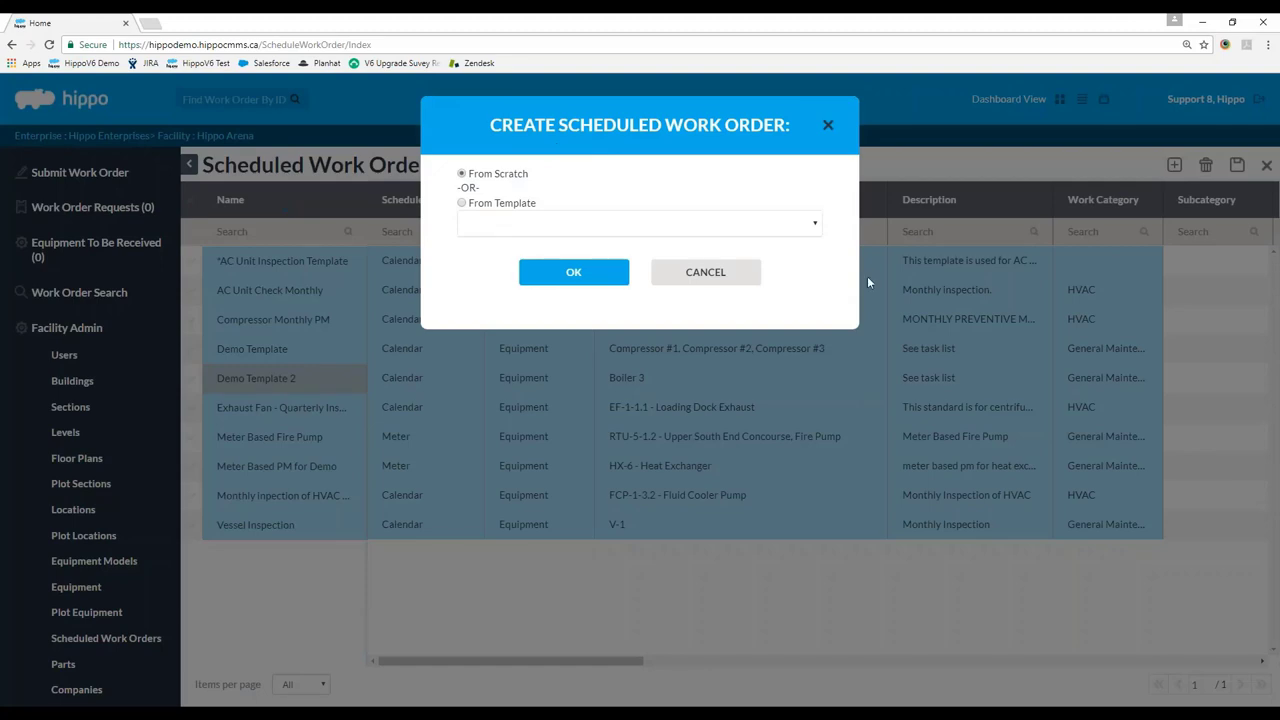
click(718, 278)
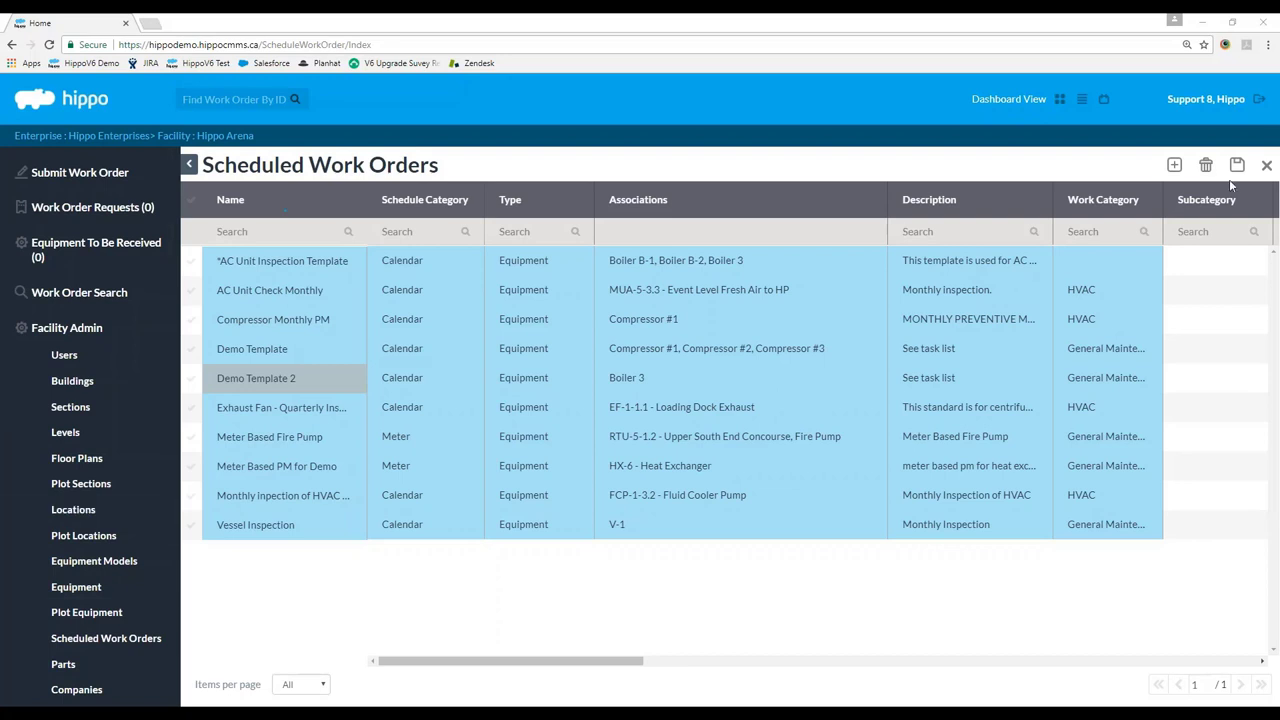
click(1266, 165)
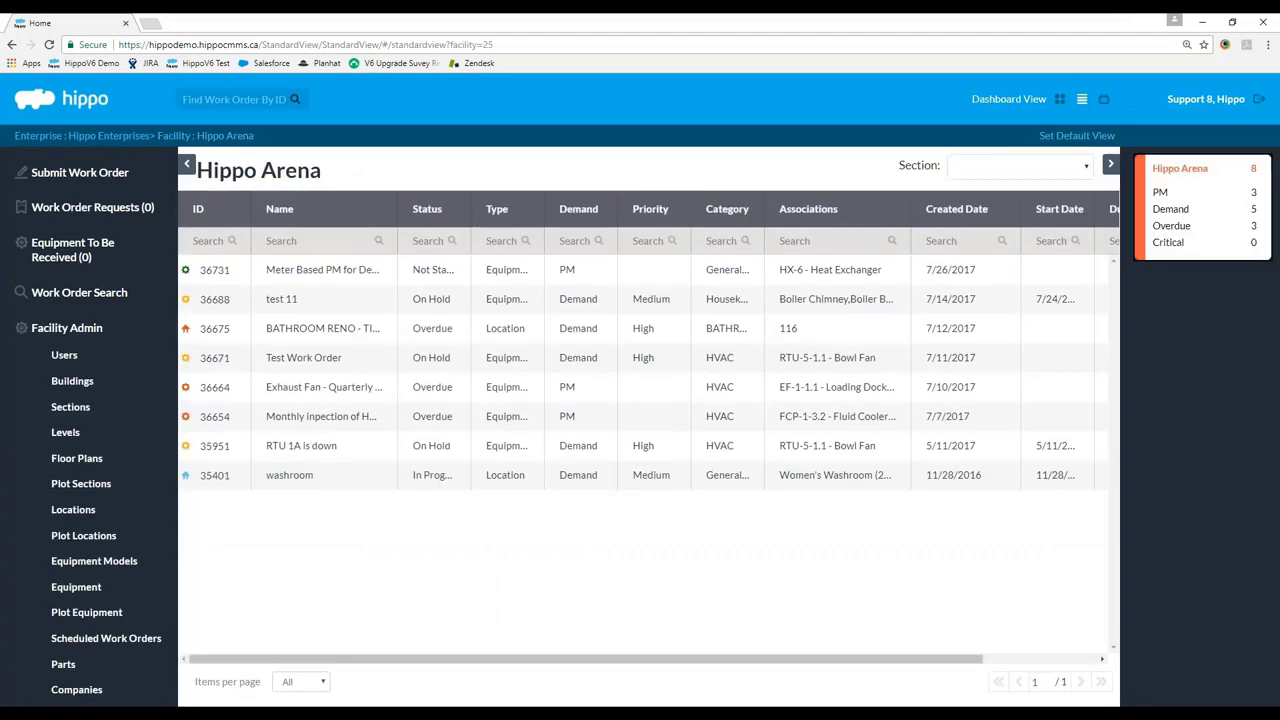
Go through Hippo Enterprises to Hippo Plant's Scheduled Work Orders list.
click(110, 135)
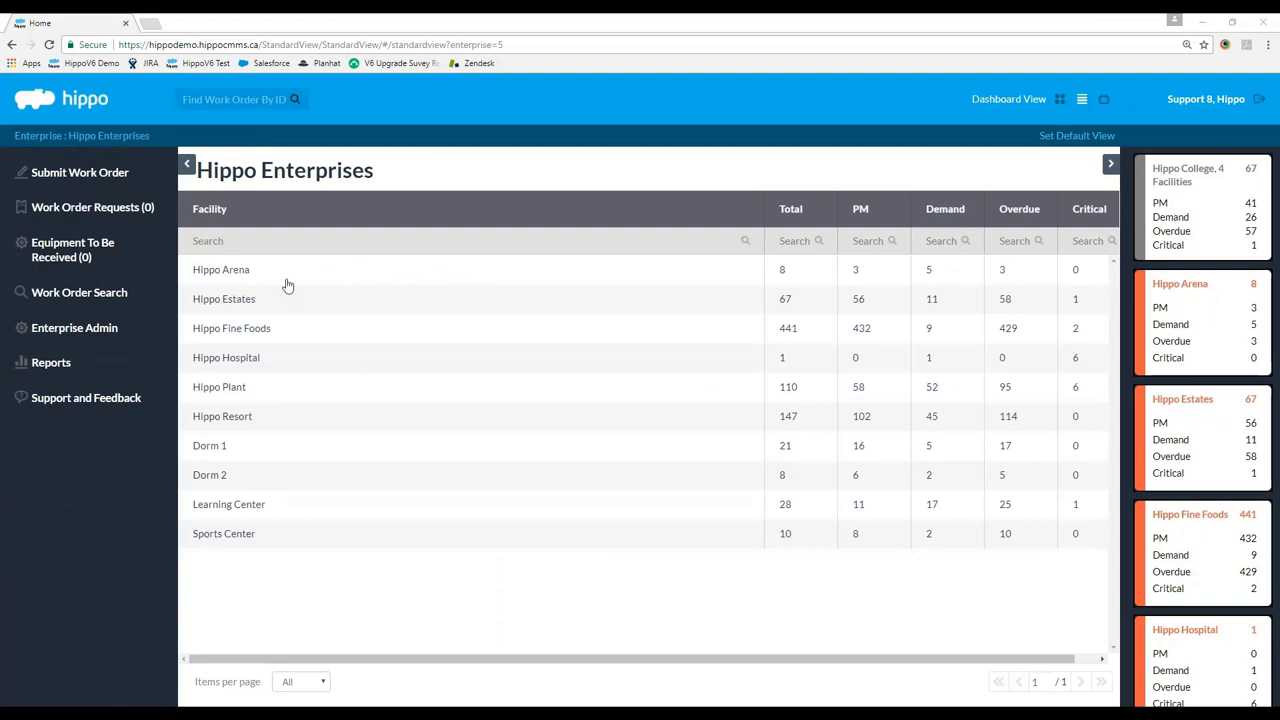
click(242, 392)
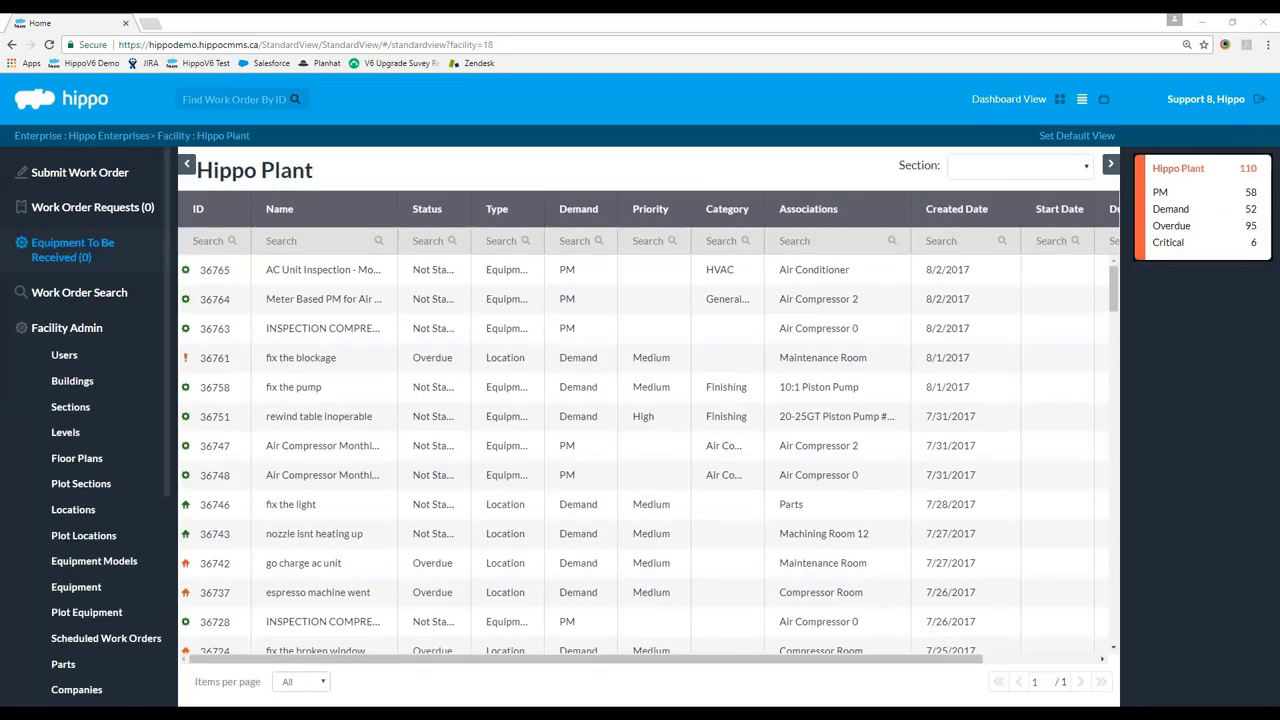
scroll(135, 492, down, 3)
click(135, 492)
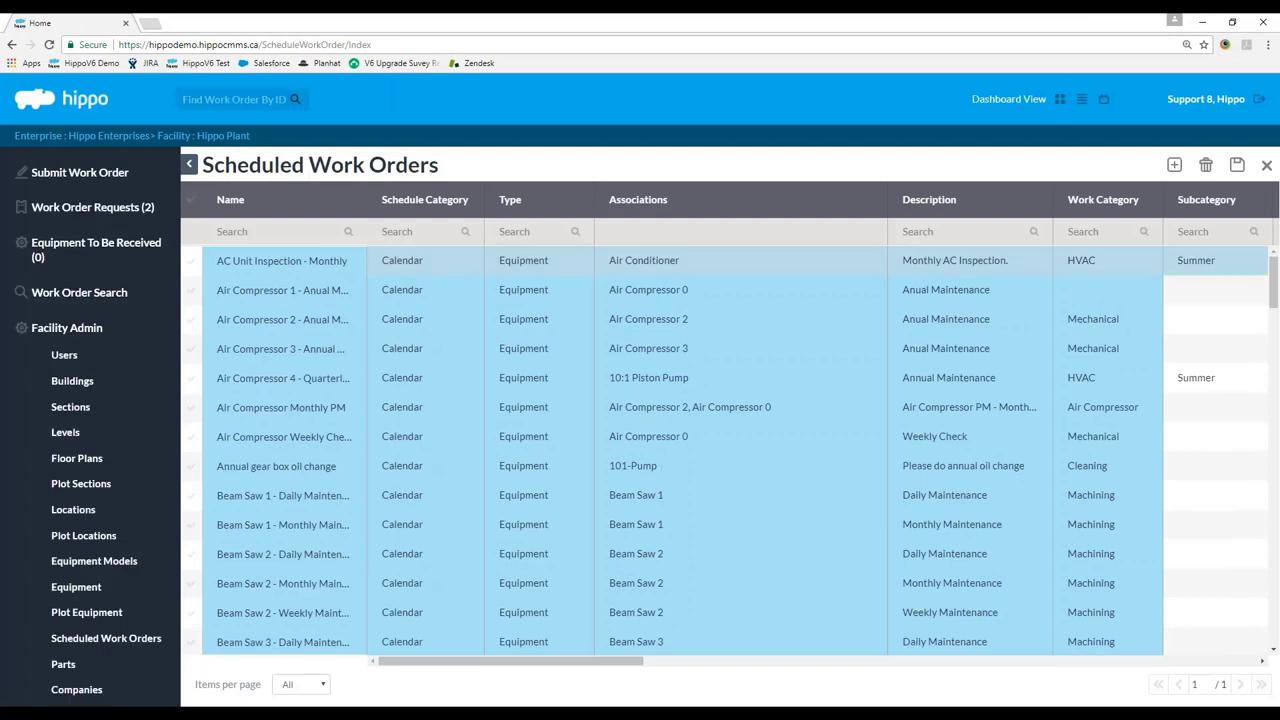
Leave the first row's schedule category as Calendar and close Scheduled Work Orders.
click(460, 262)
click(472, 262)
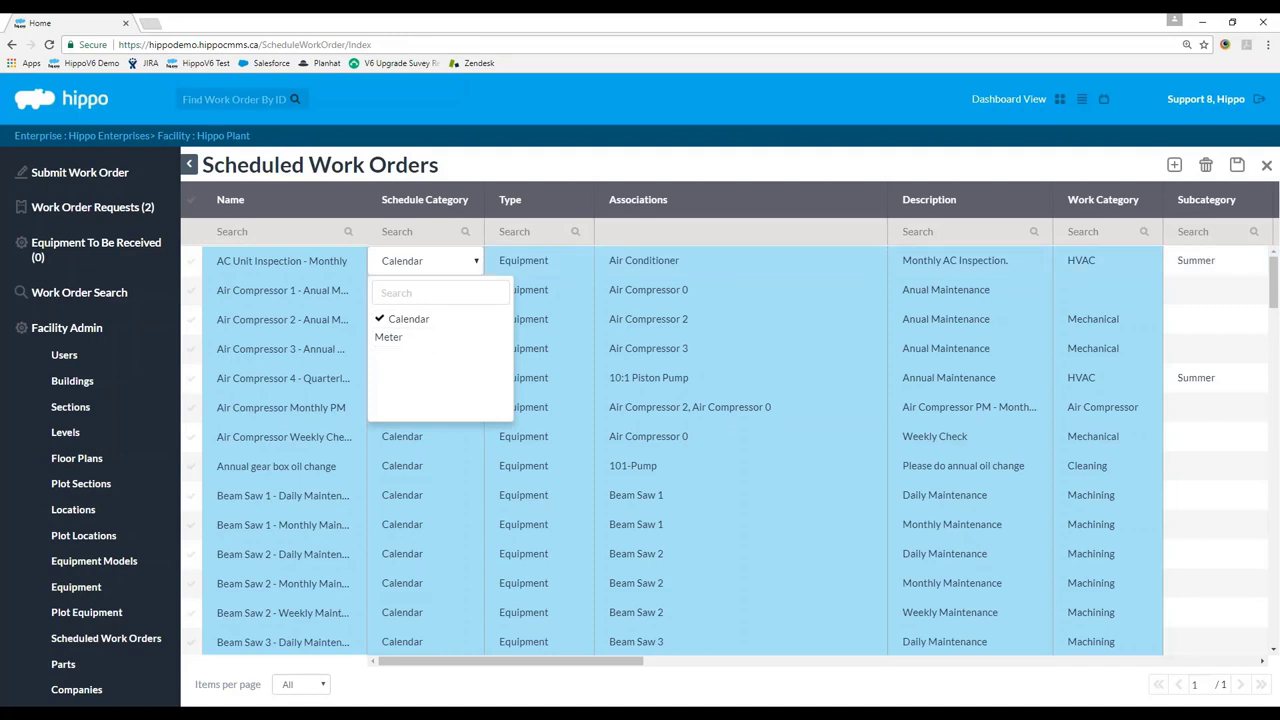
click(739, 160)
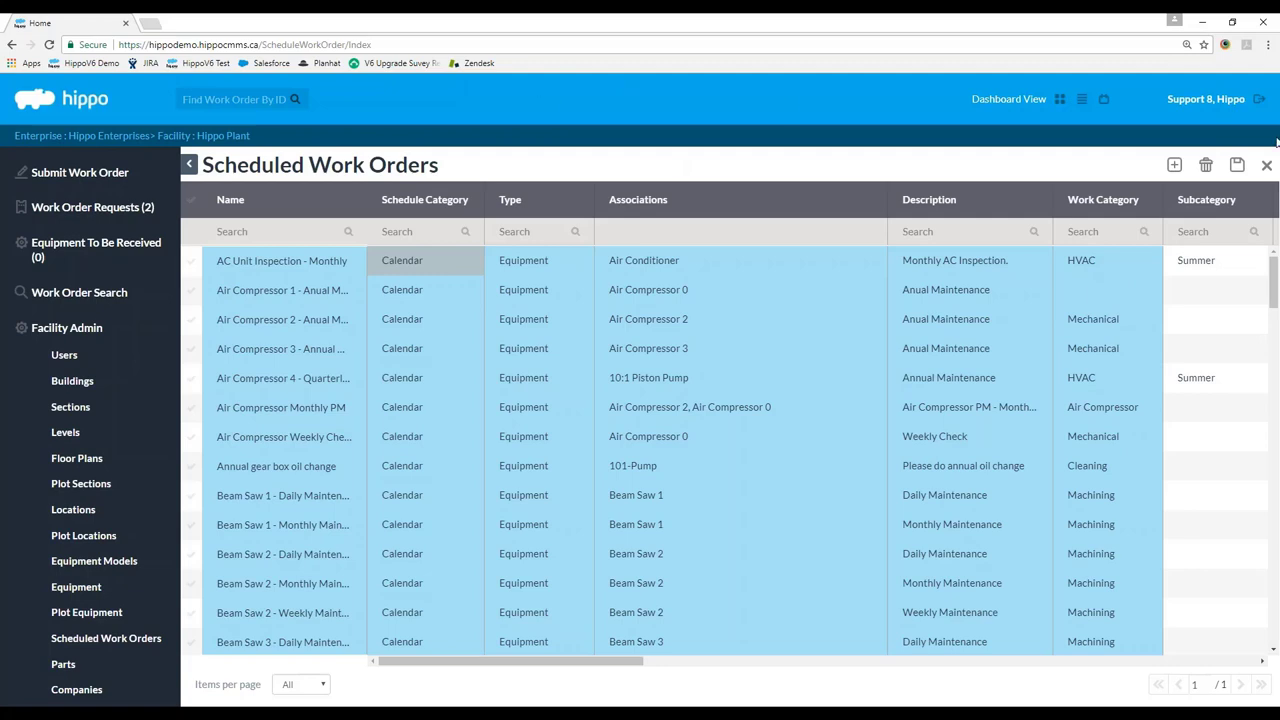
click(1266, 166)
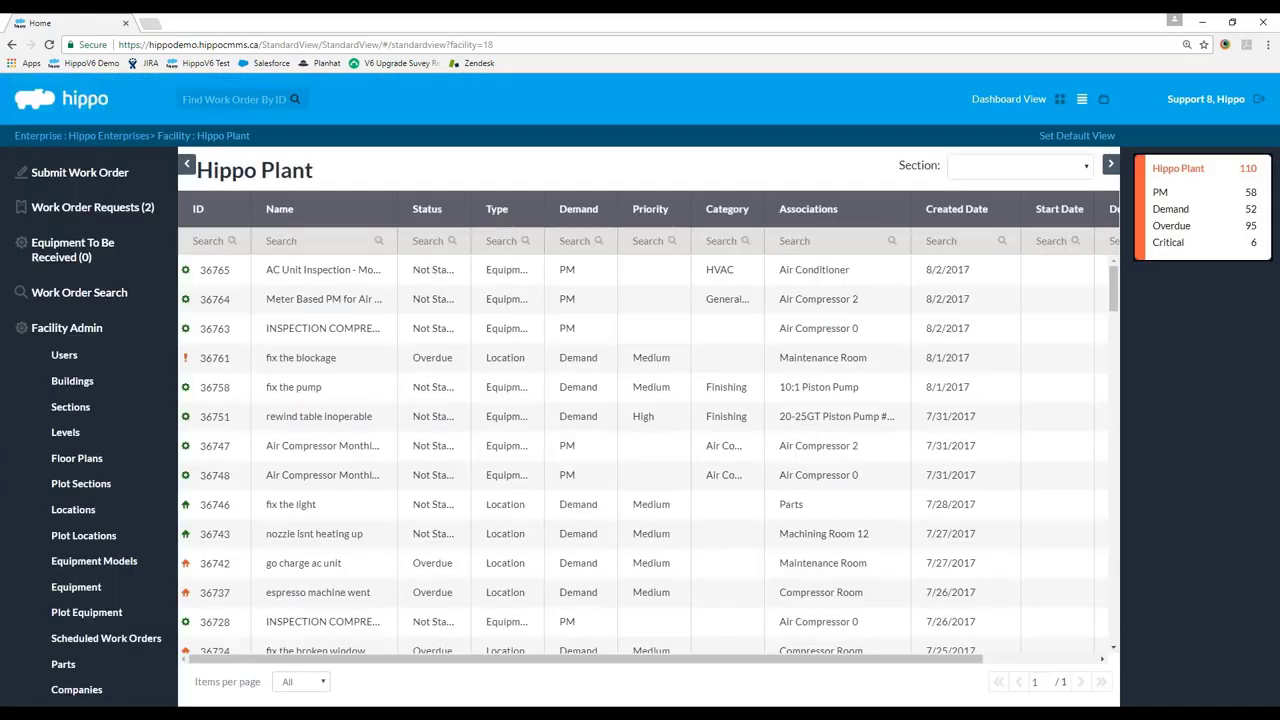
Go to Hippo Enterprises' categories and types settings and show the Meter Reading Units list.
click(88, 137)
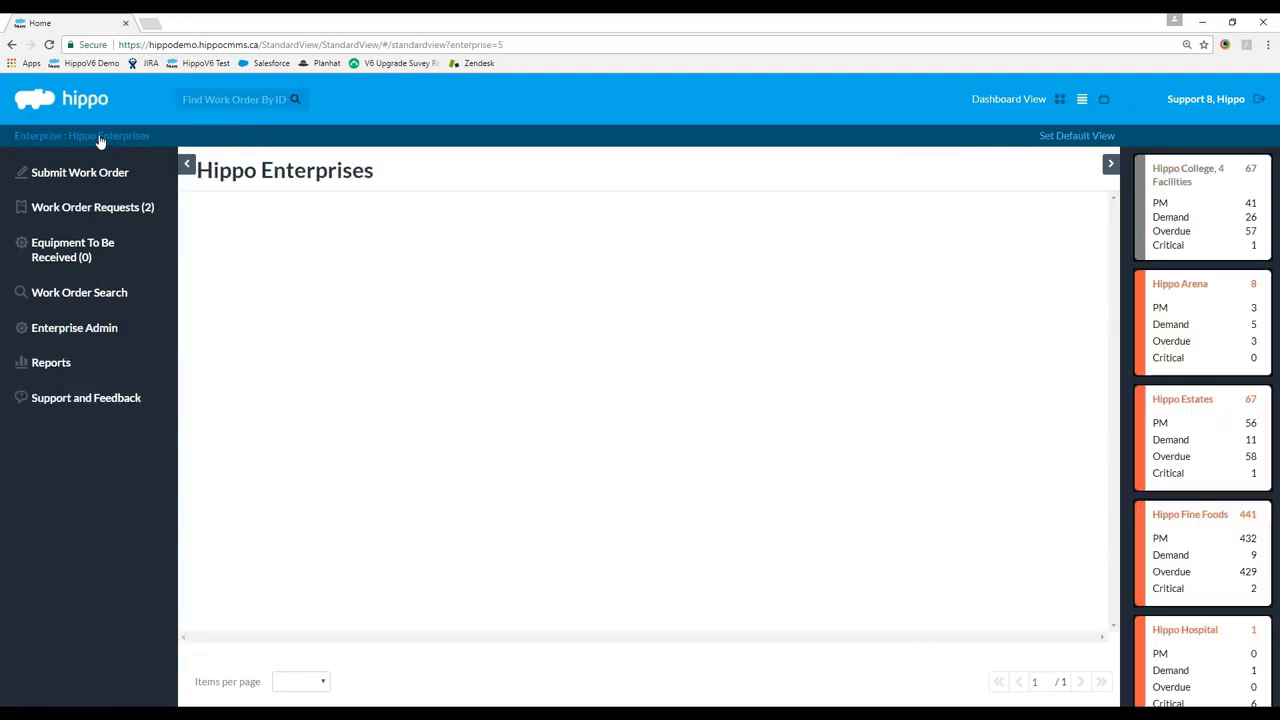
click(87, 334)
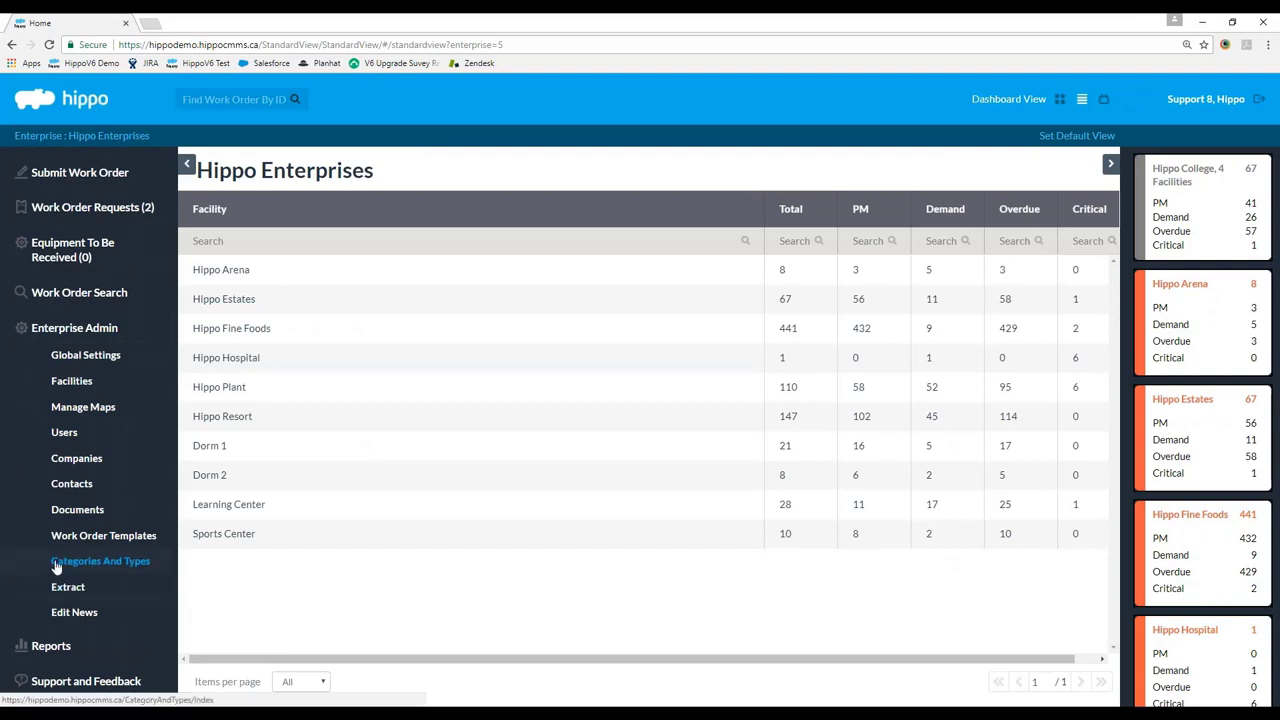
click(62, 566)
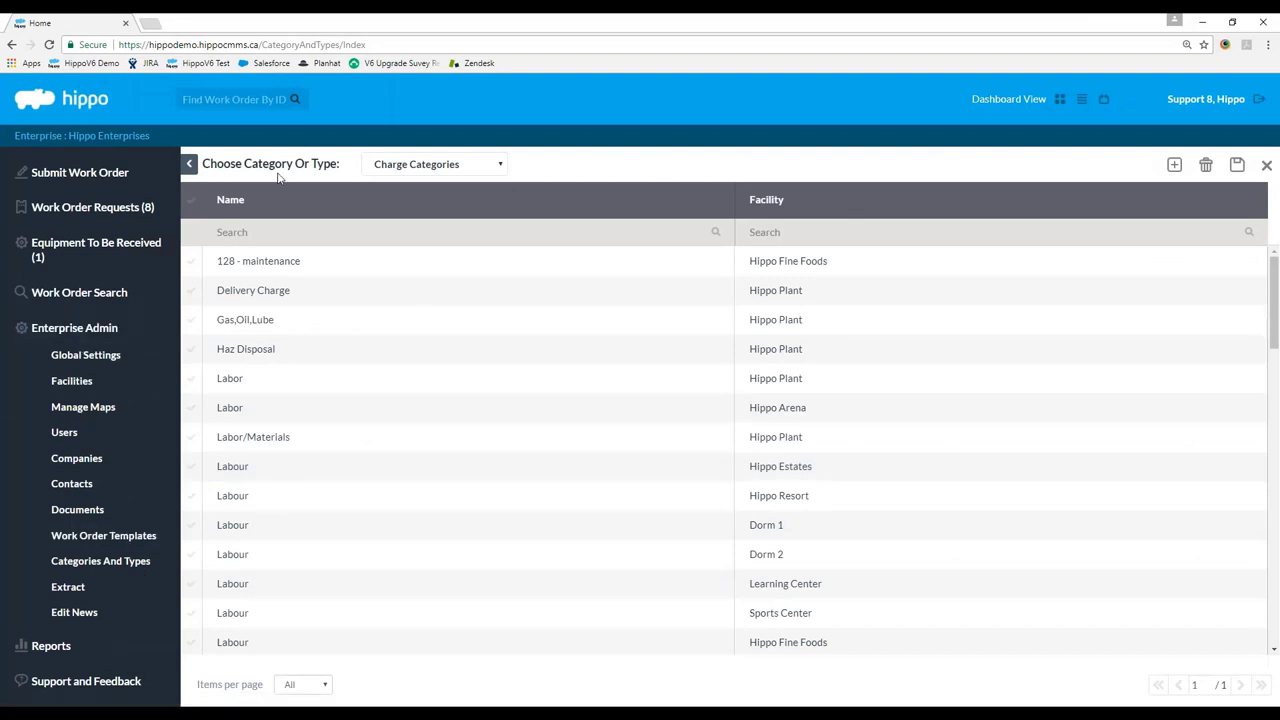
click(449, 172)
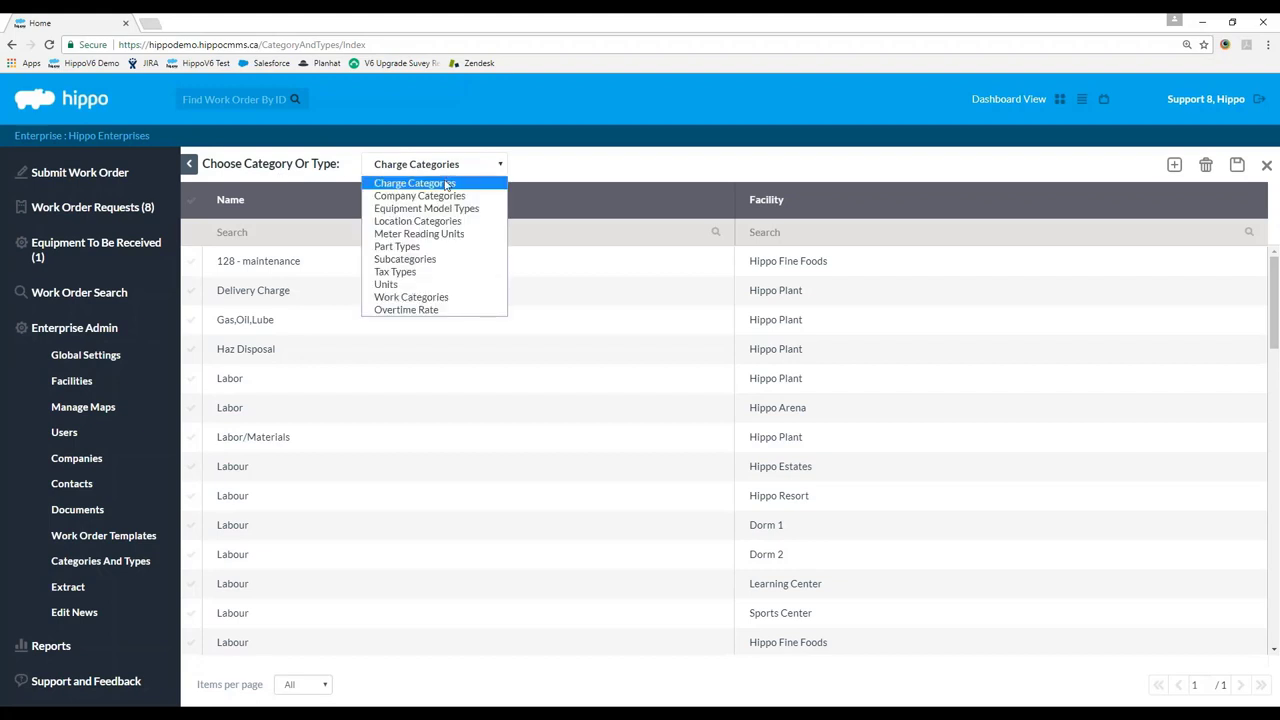
click(443, 234)
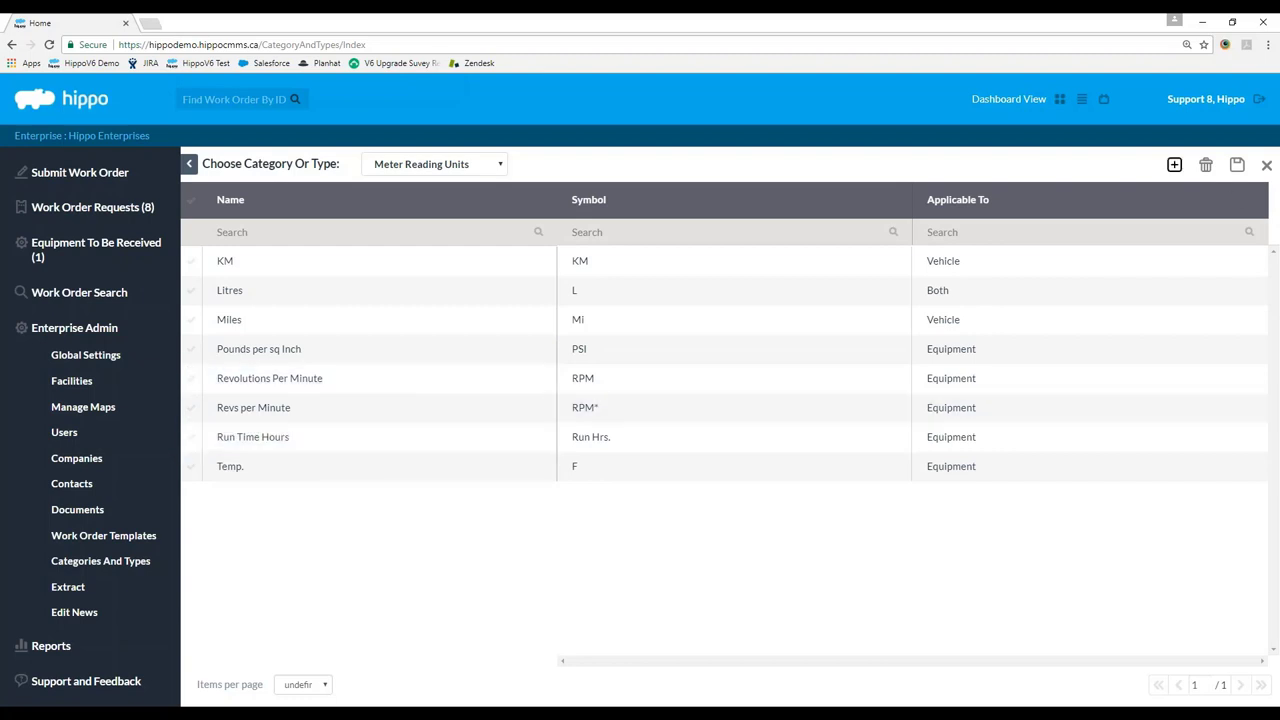
Add a new meter reading unit row, then delete it while it is still blank.
click(1174, 164)
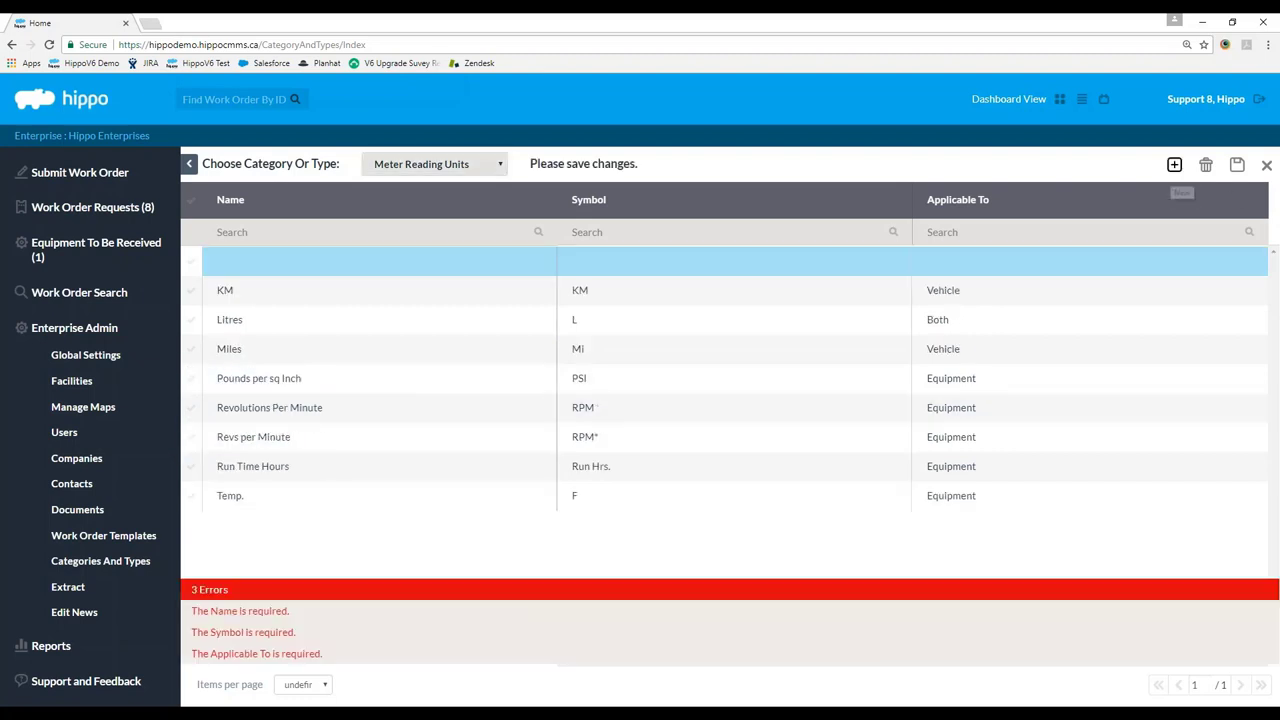
click(303, 261)
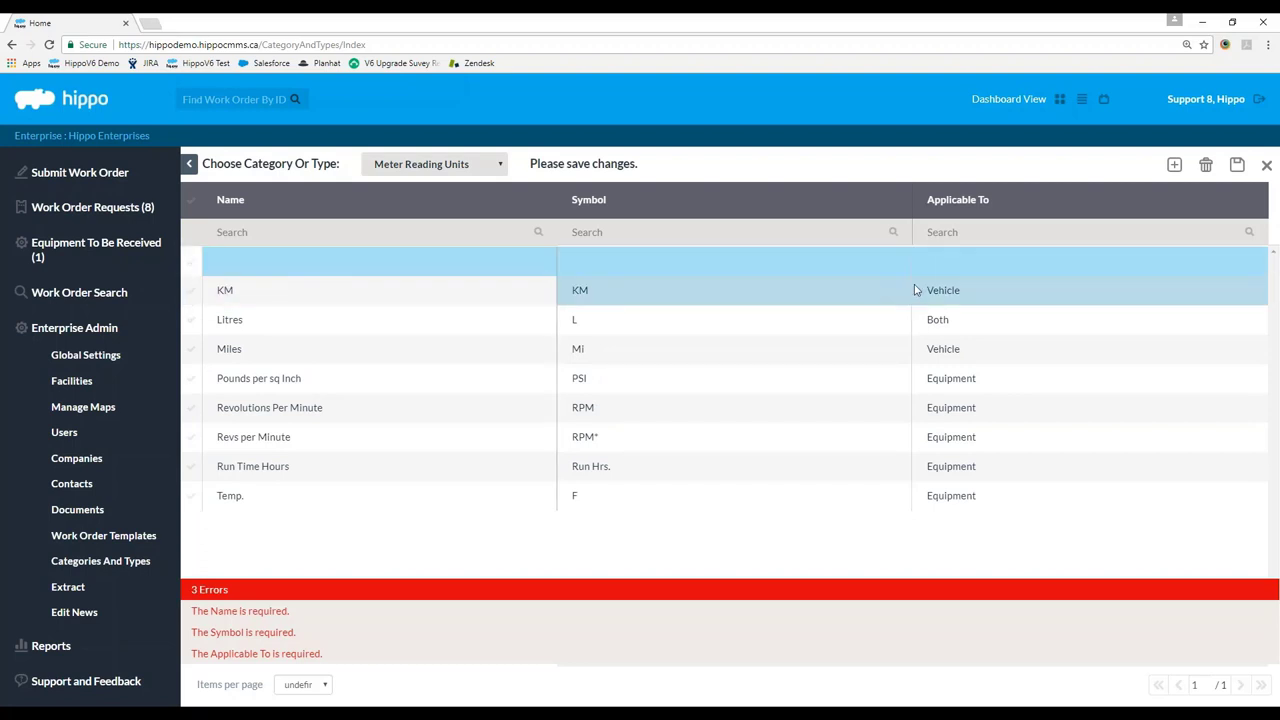
click(980, 266)
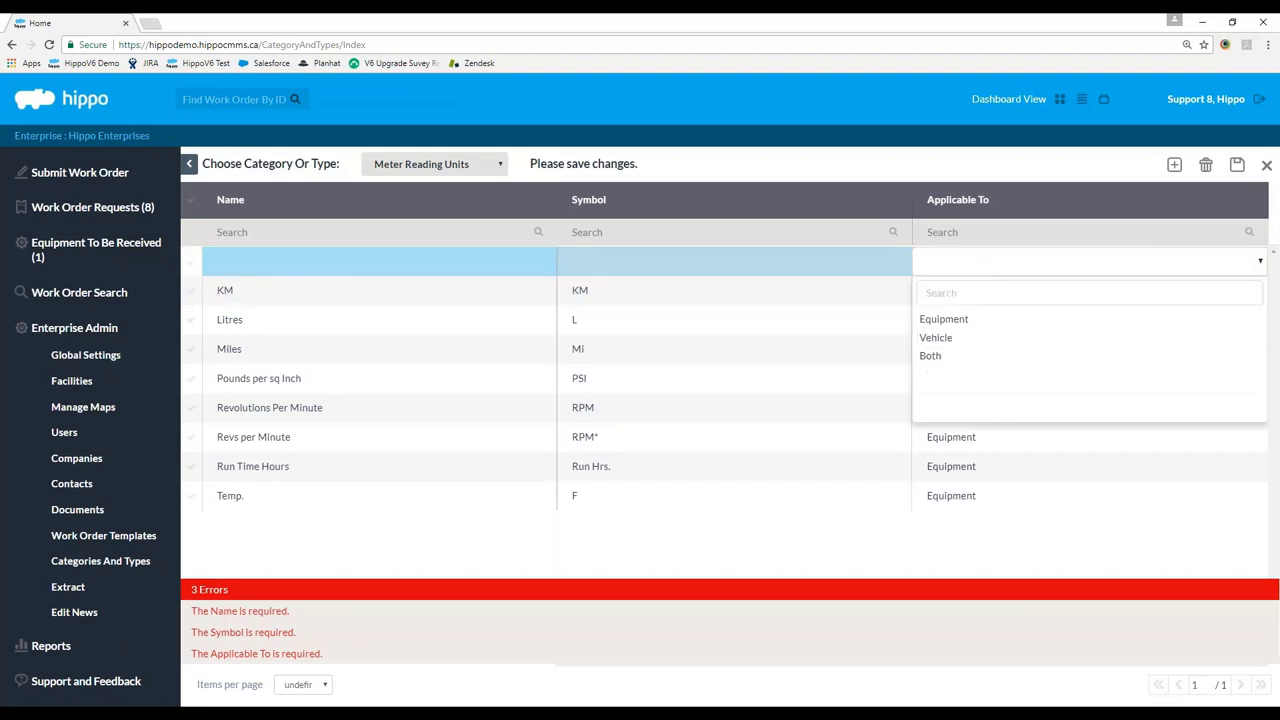
click(974, 360)
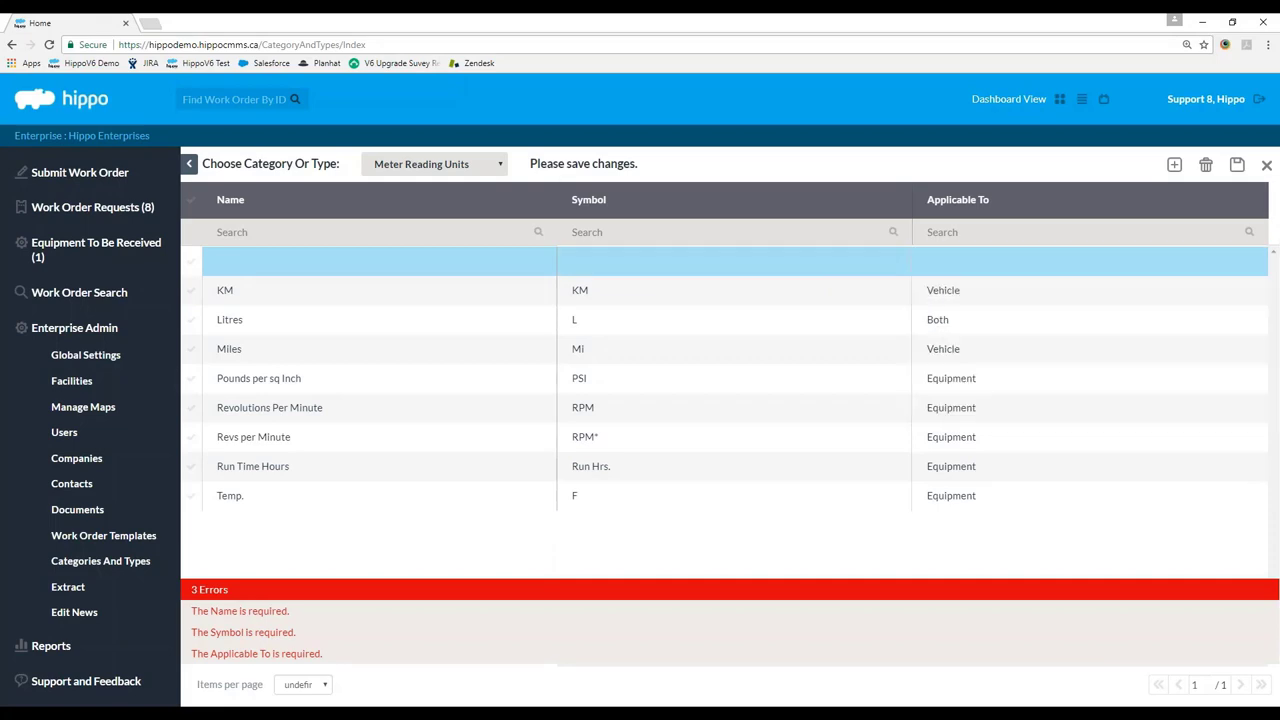
click(191, 261)
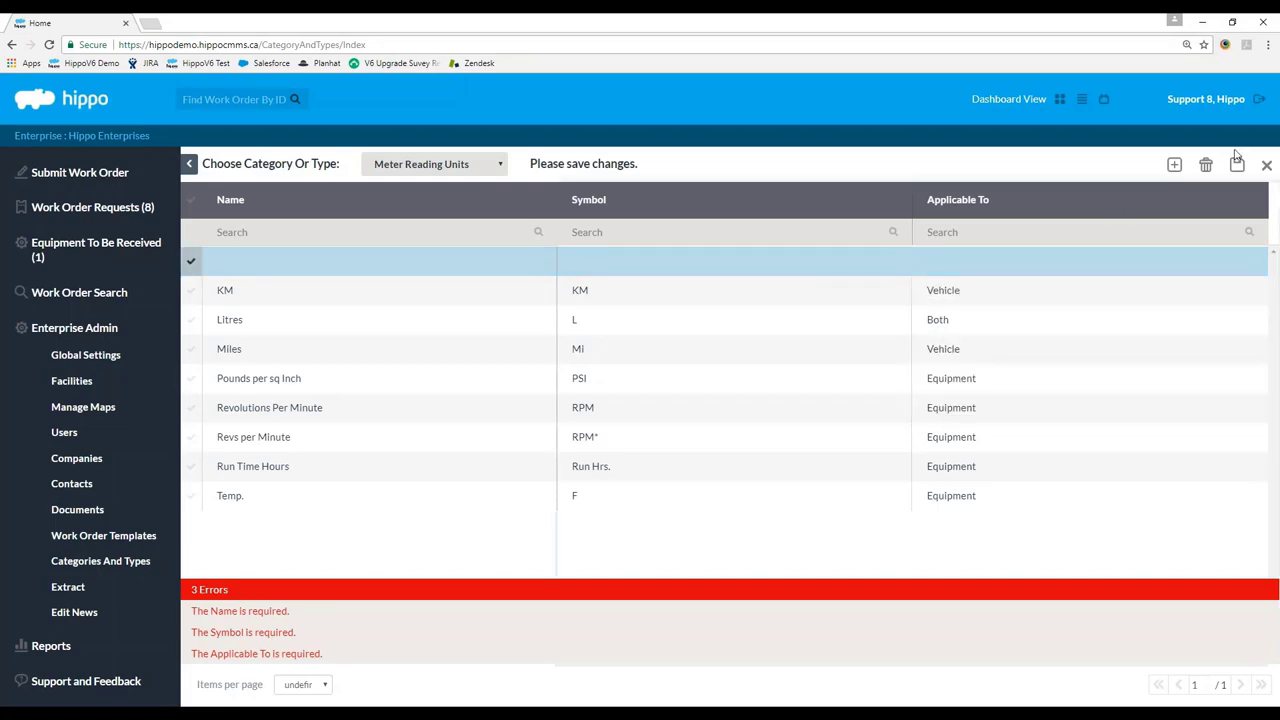
click(1206, 164)
click(574, 255)
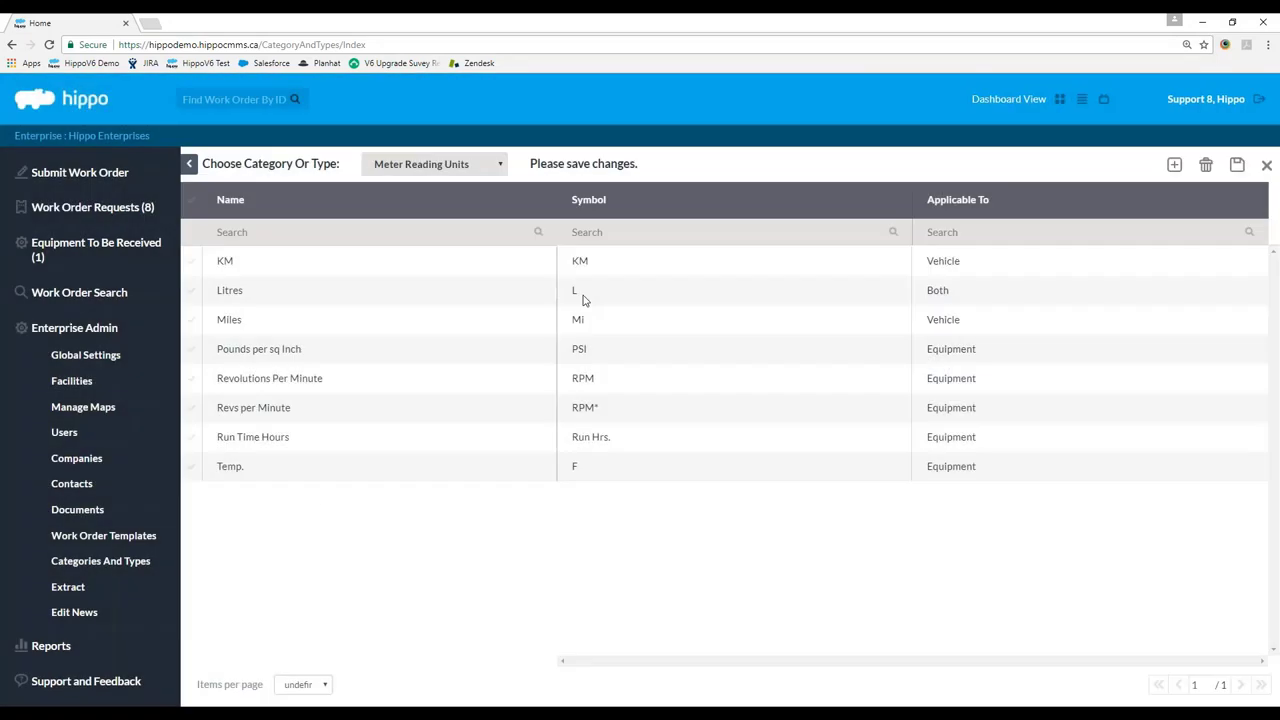
Leave the Meter Reading Units editor, discarding the unsaved changes.
click(190, 442)
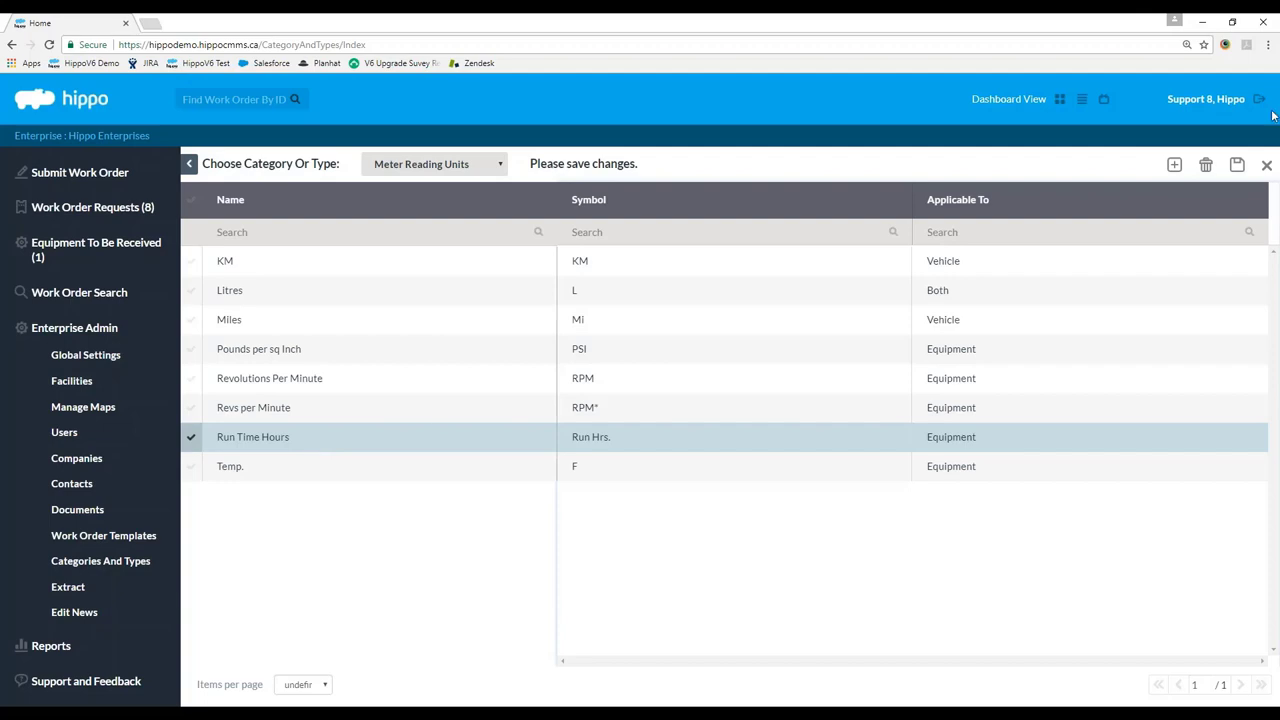
click(1266, 165)
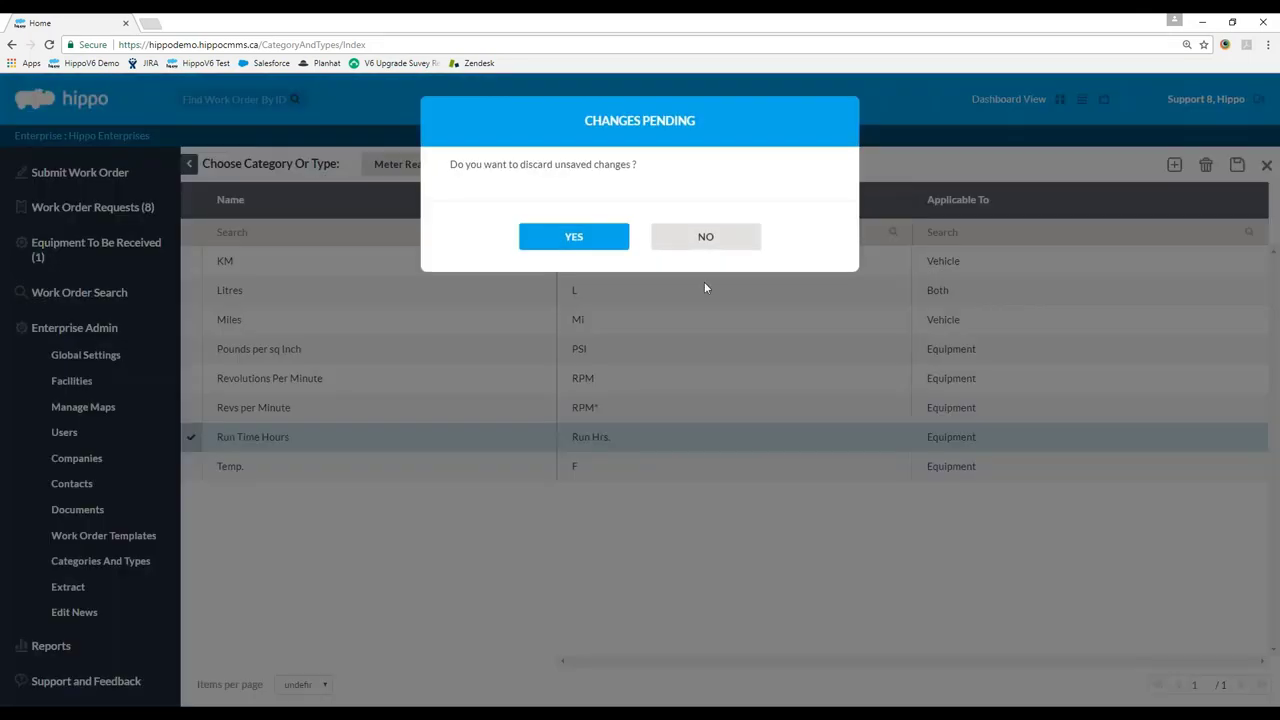
click(606, 242)
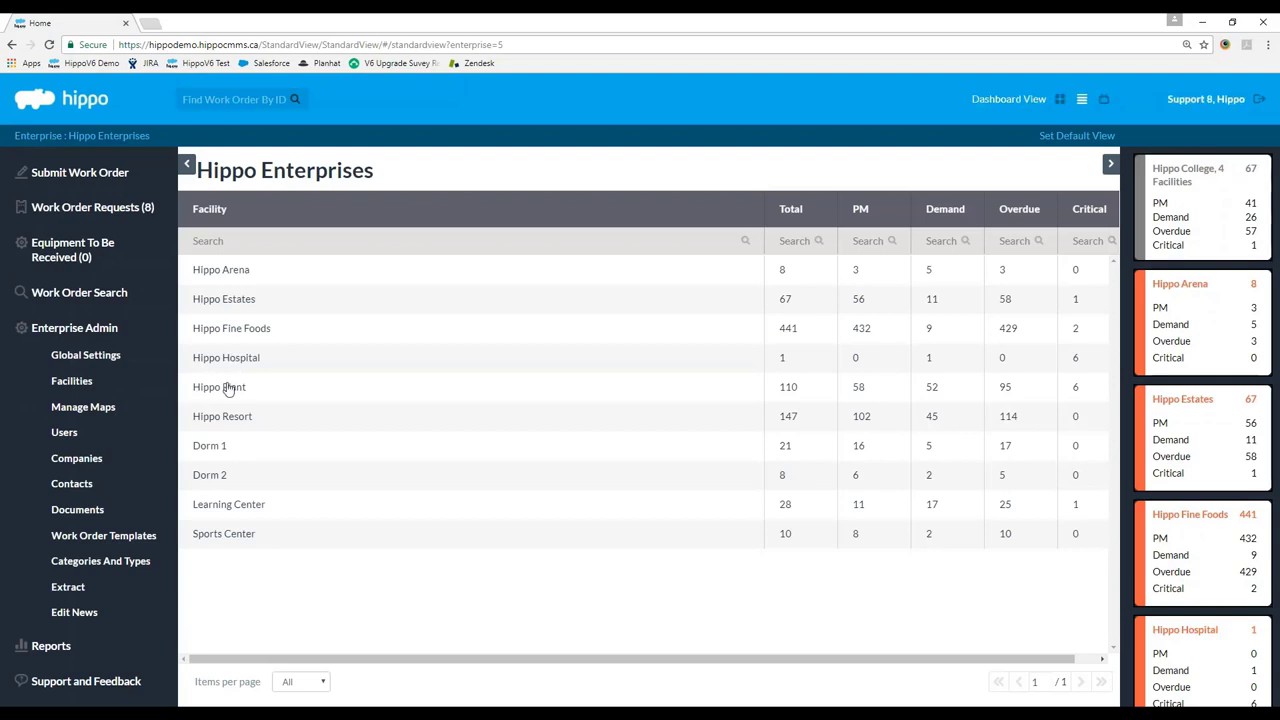
Open Hippo Plant's Equipment Models list and widen the Name column.
click(229, 386)
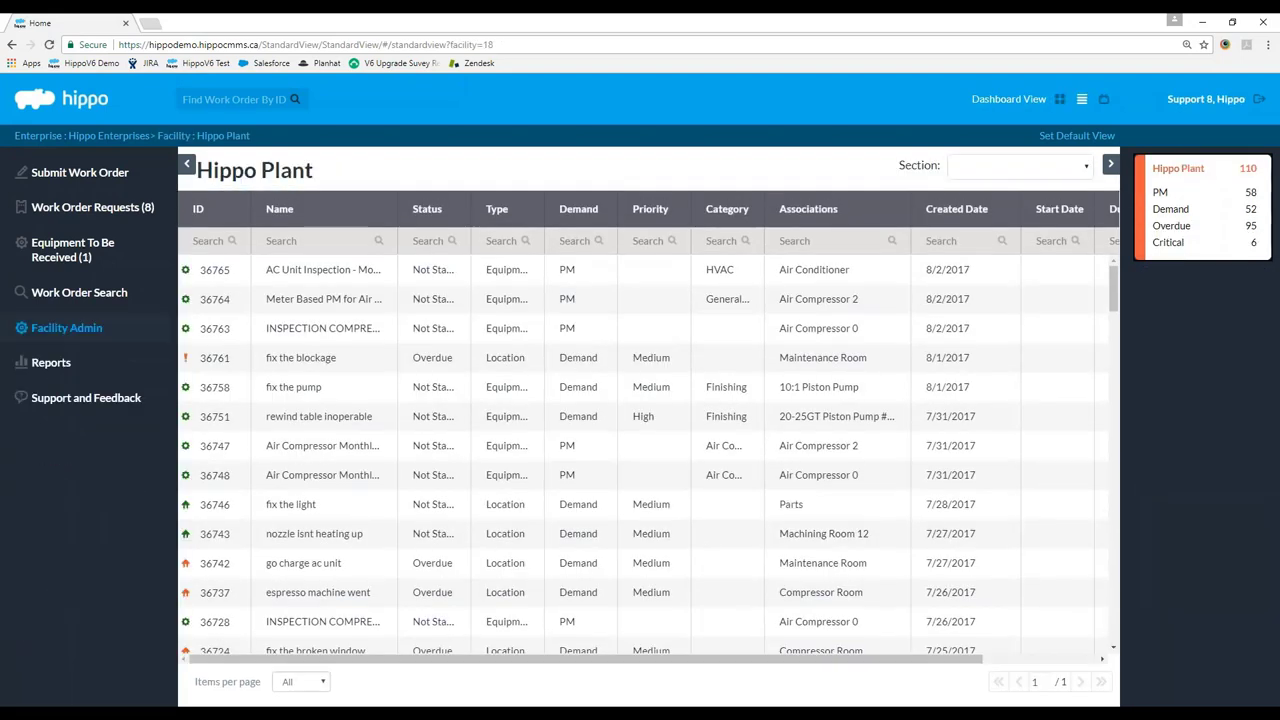
click(55, 336)
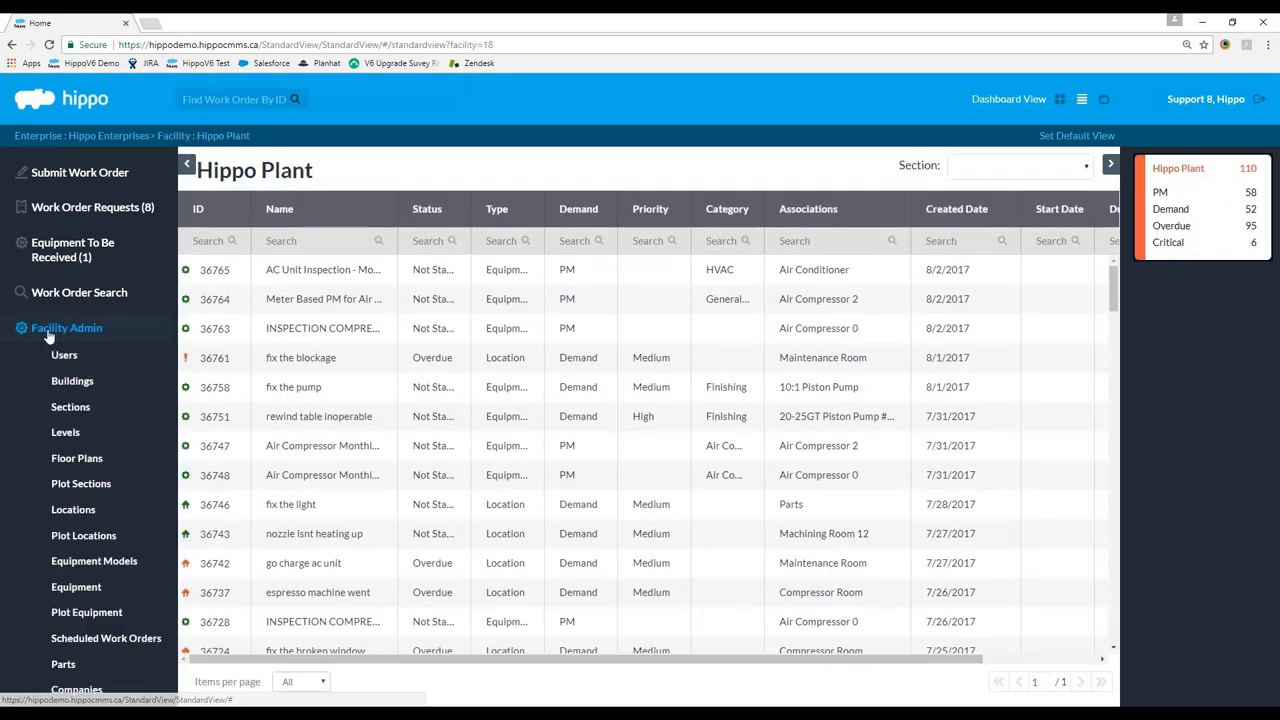
click(98, 561)
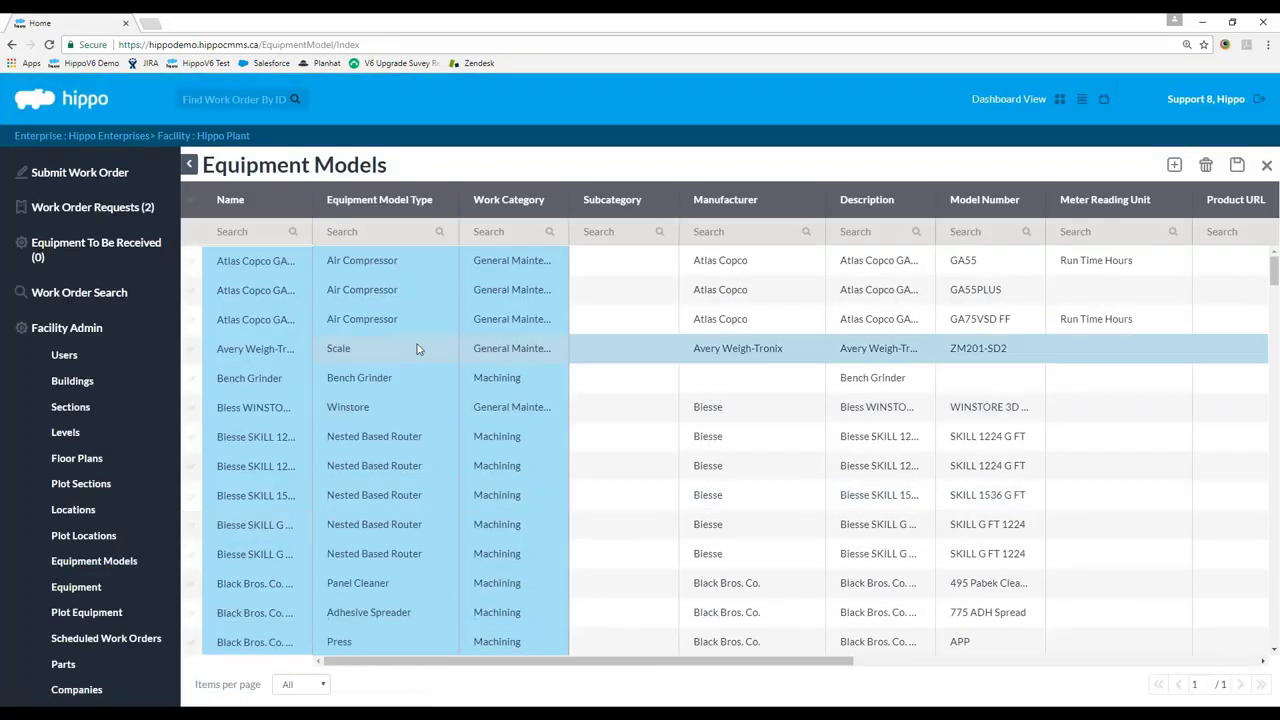
drag(316, 222, 471, 226)
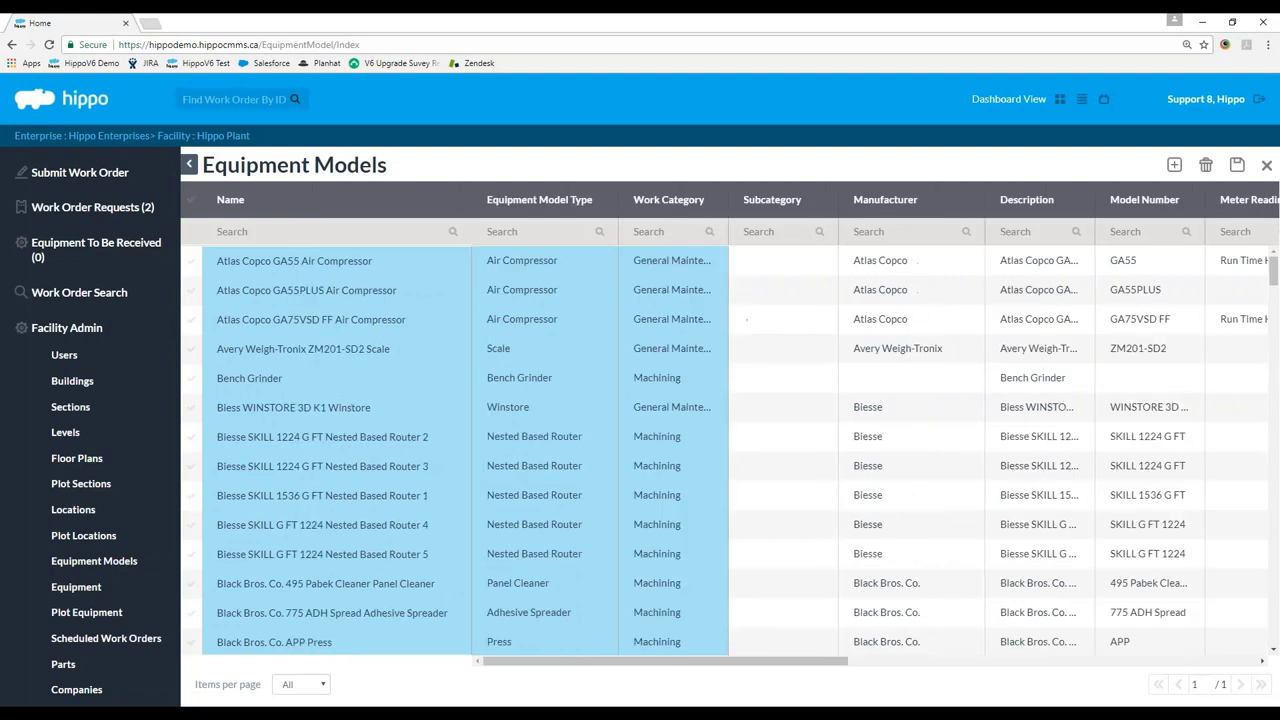
Set the Atlas Copco GA55PLUS Air Compressor model's meter reading unit to Run Time Hours and save.
click(192, 291)
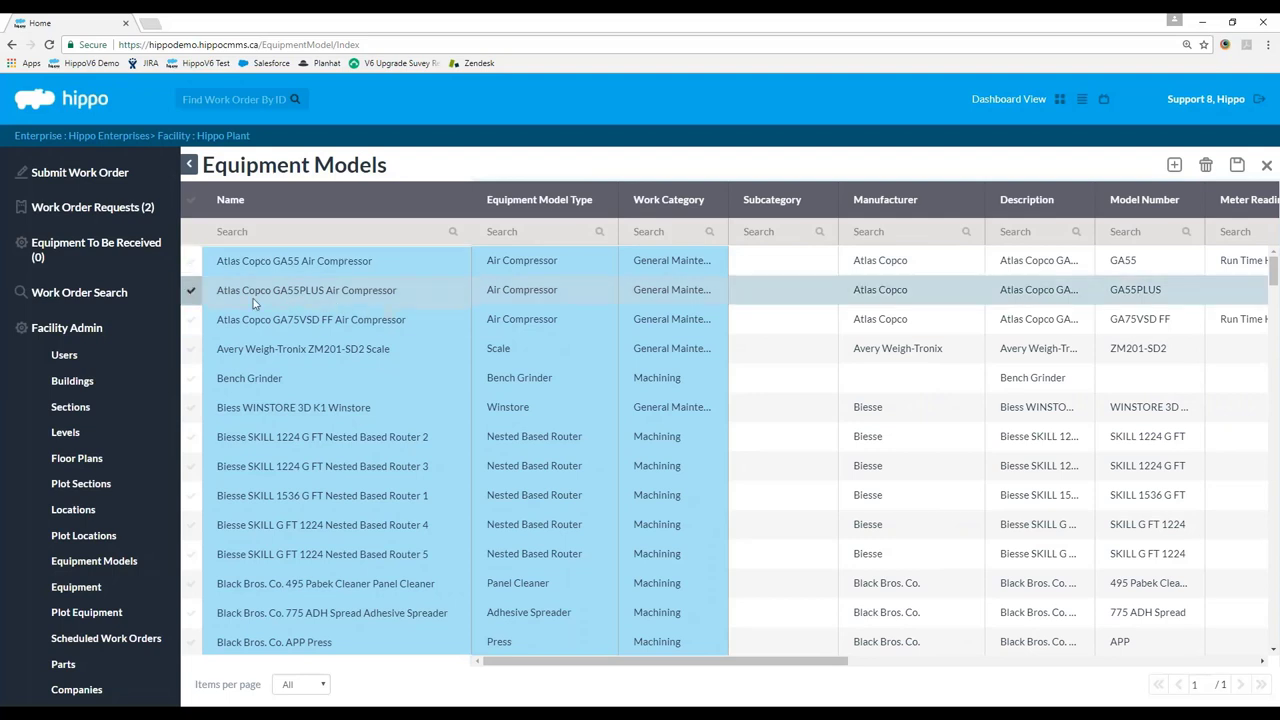
drag(723, 662, 915, 665)
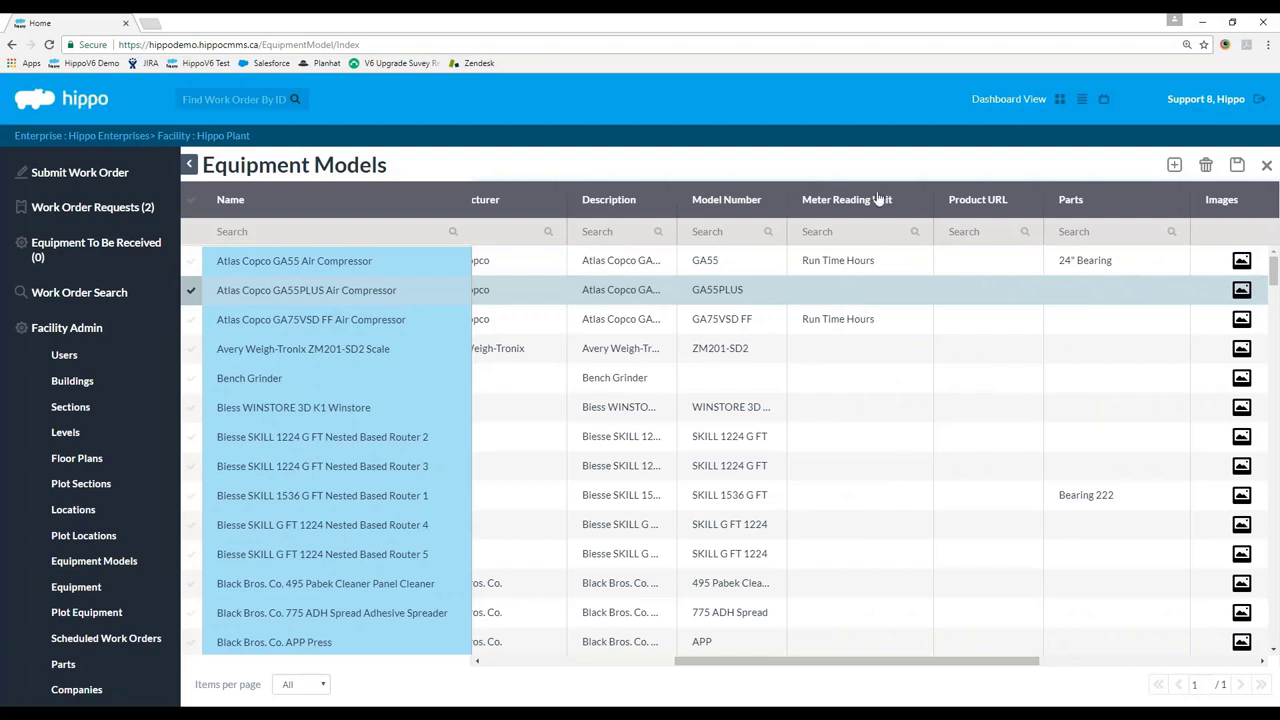
click(848, 297)
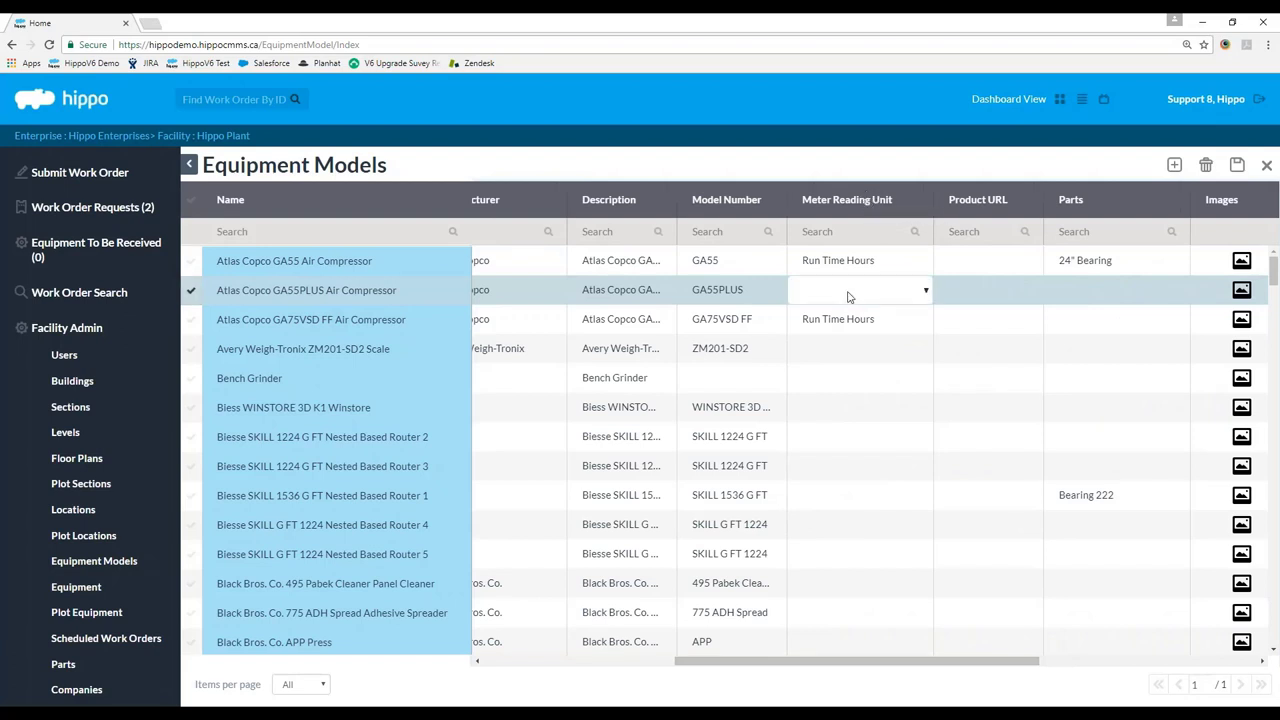
click(877, 297)
click(858, 422)
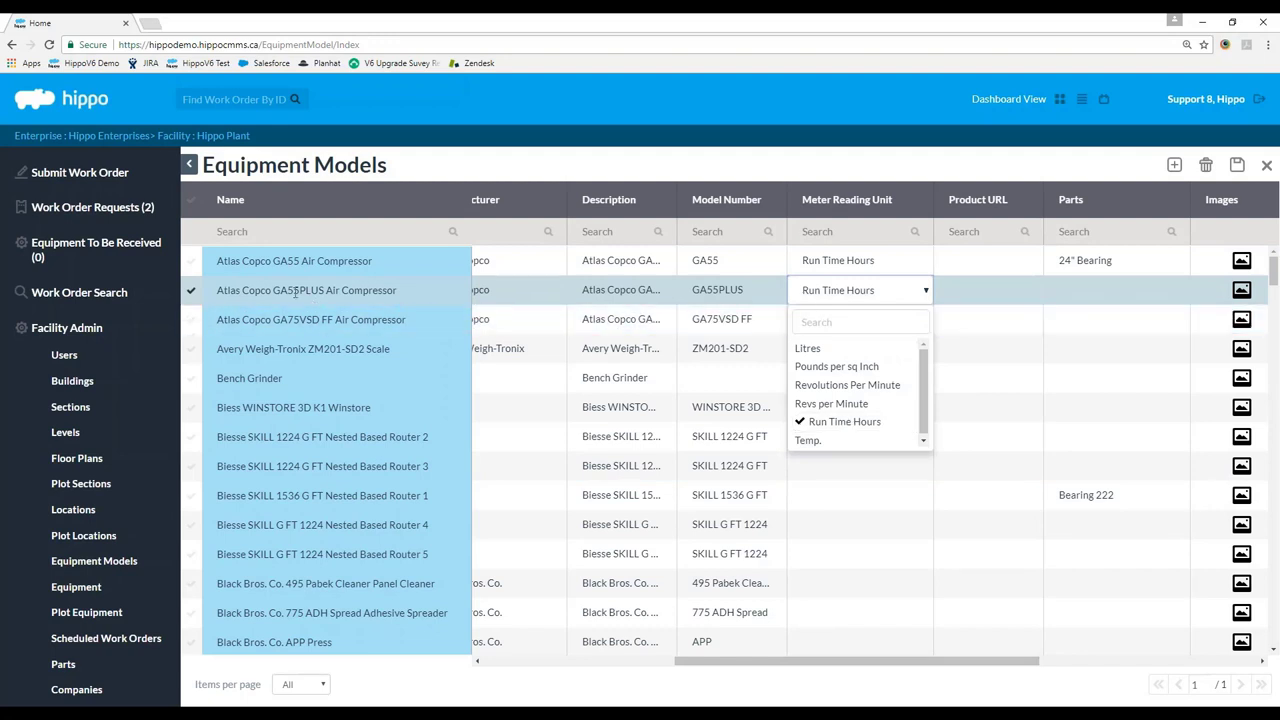
drag(746, 661, 955, 686)
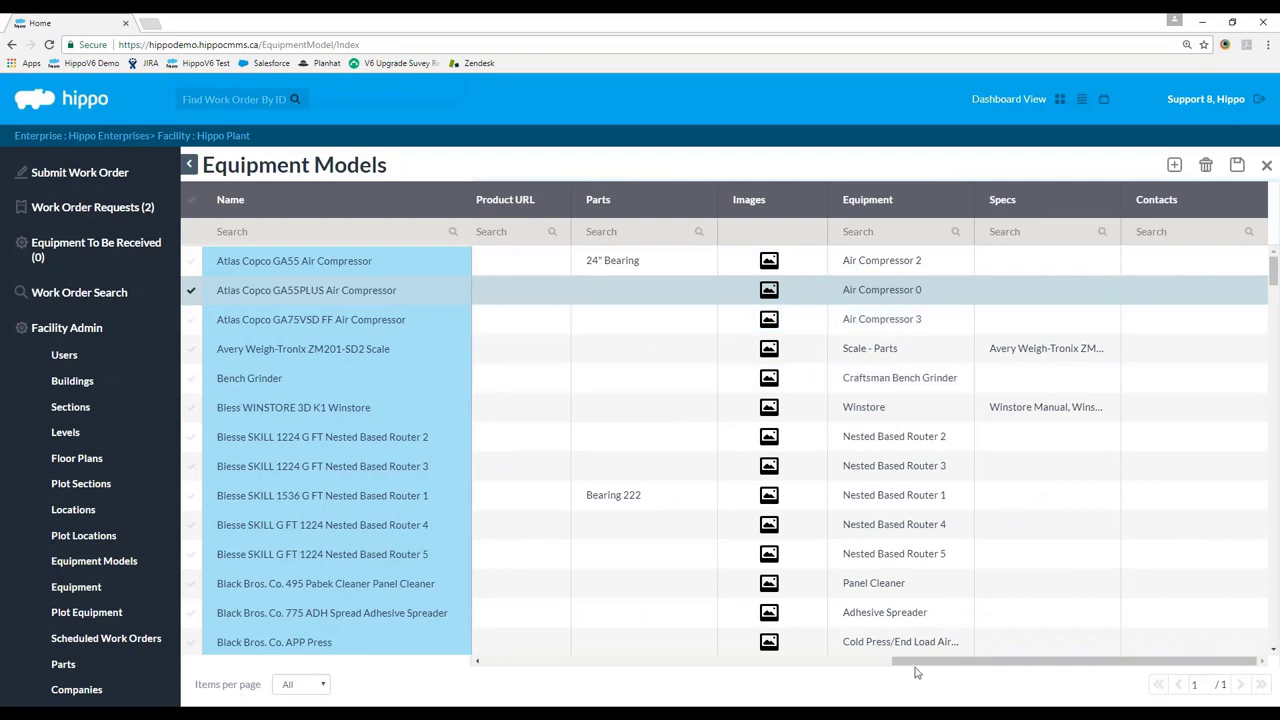
drag(928, 669, 844, 668)
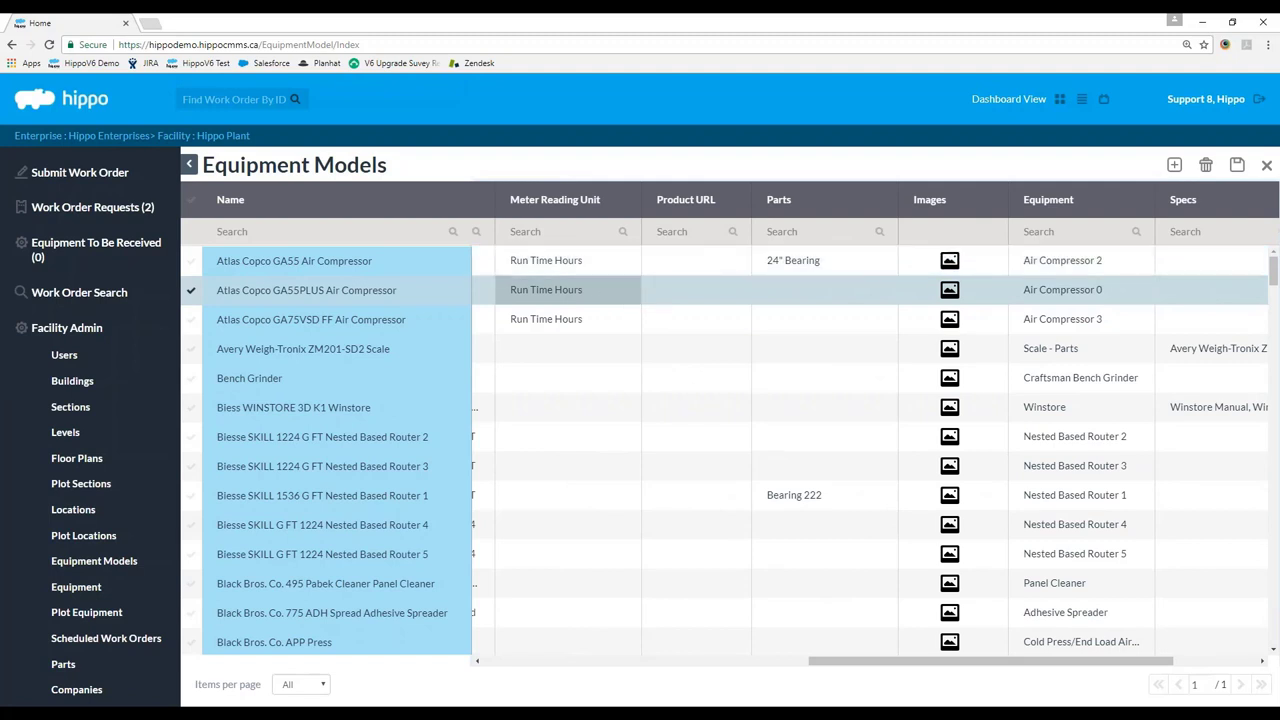
click(1237, 164)
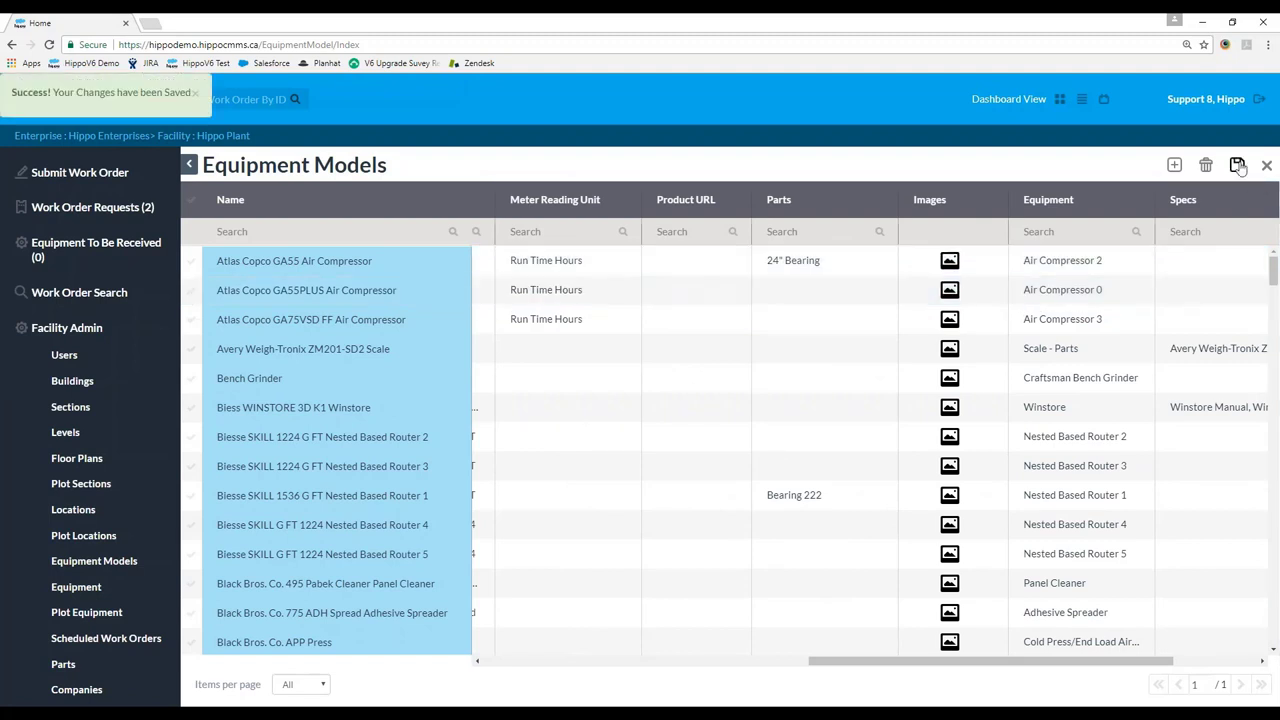
click(76, 587)
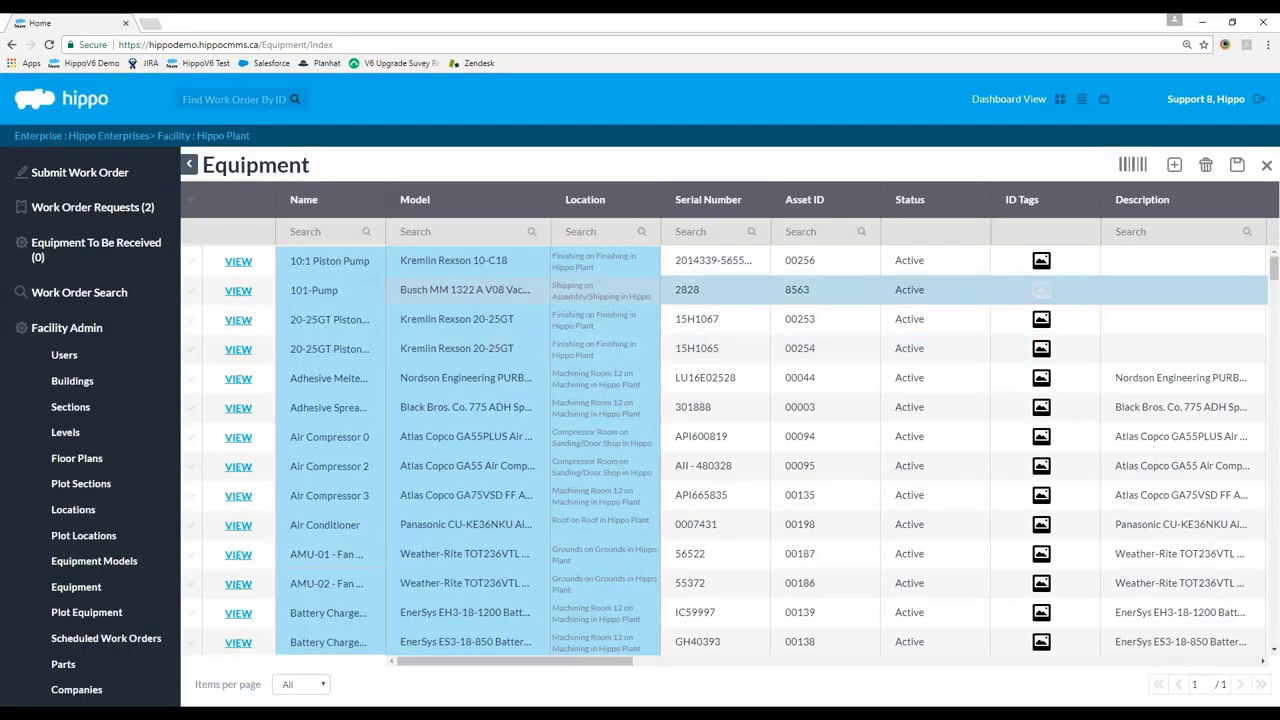
Enter and save a meter reading of 100 for Air Compressor 0.
click(218, 450)
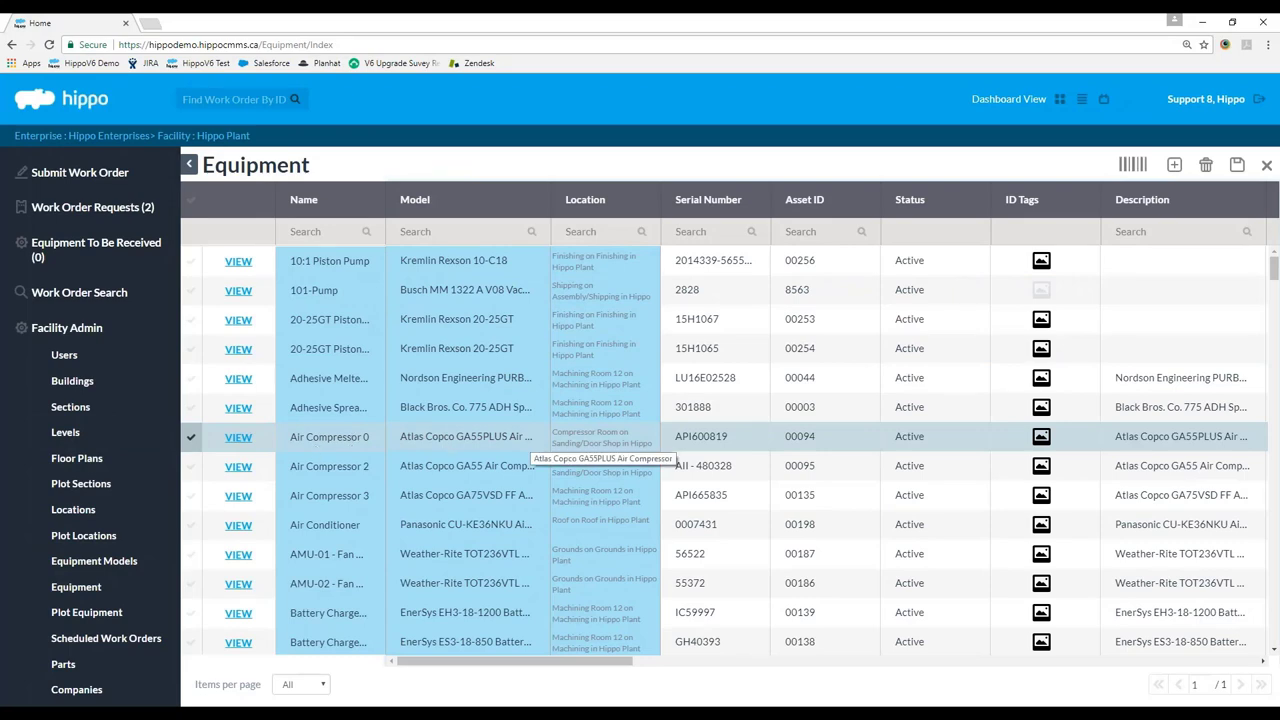
drag(568, 668, 1033, 655)
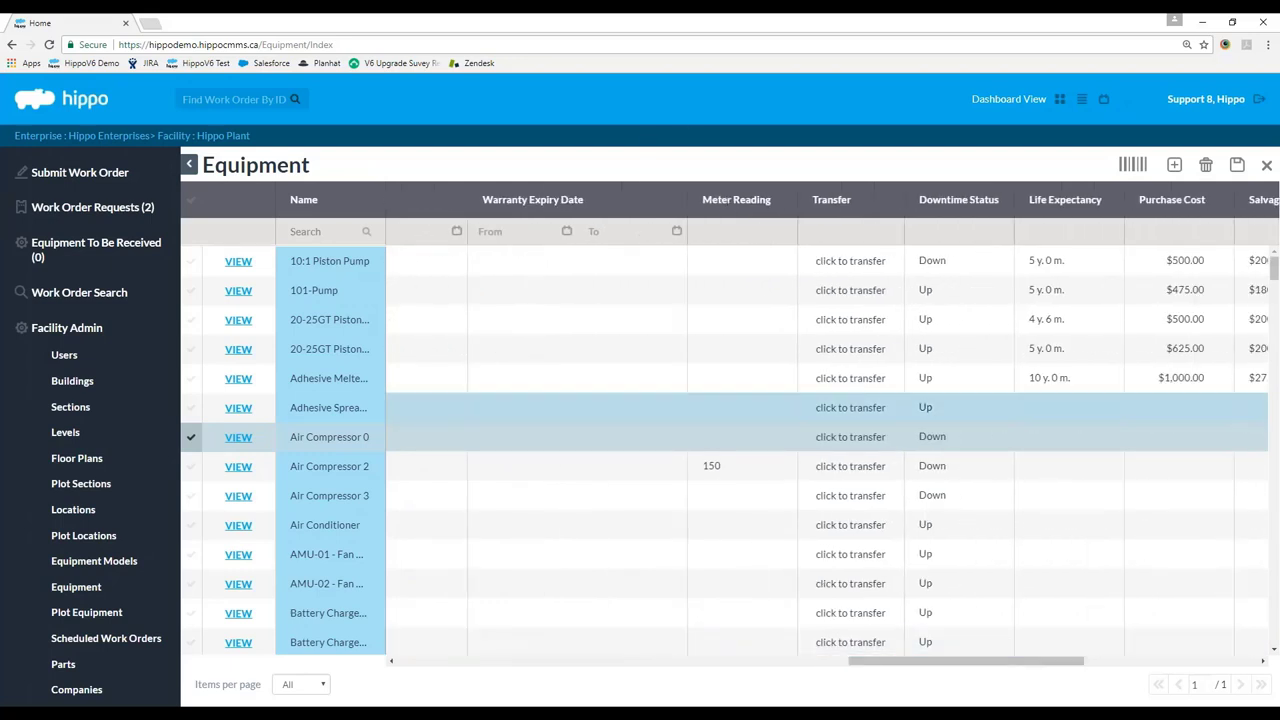
click(743, 443)
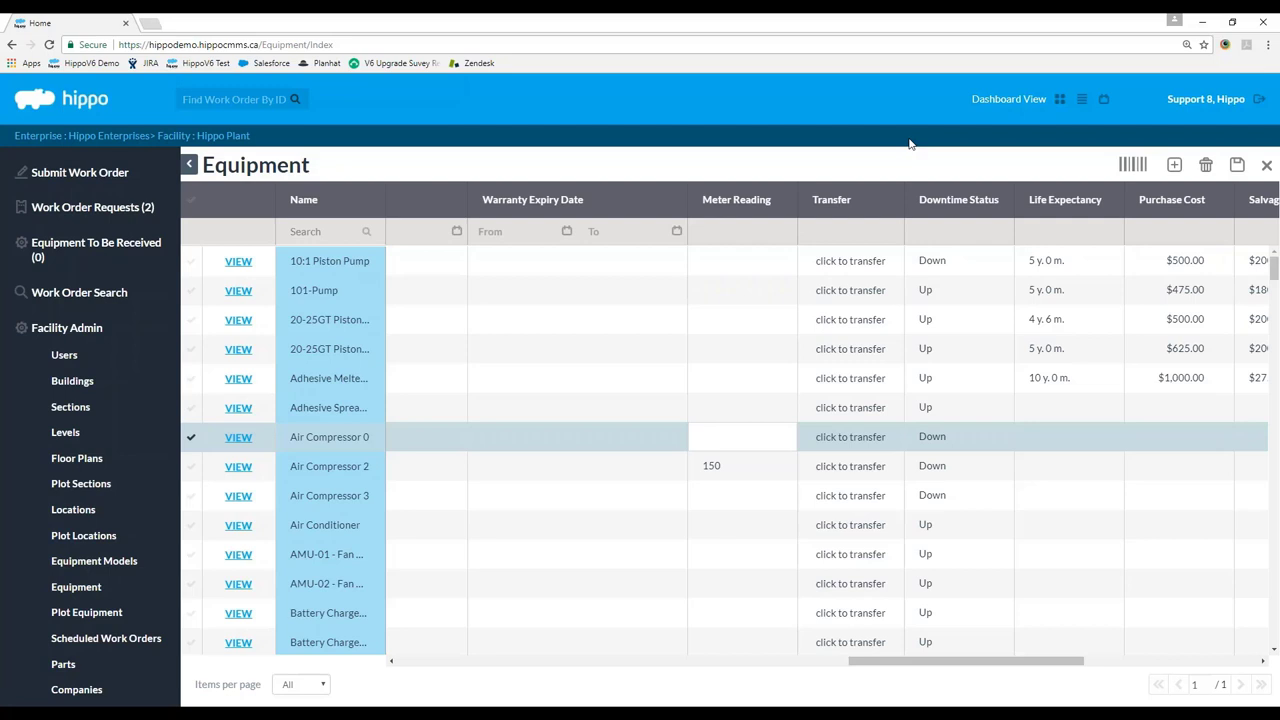
text(100)
key(Return)
click(1237, 164)
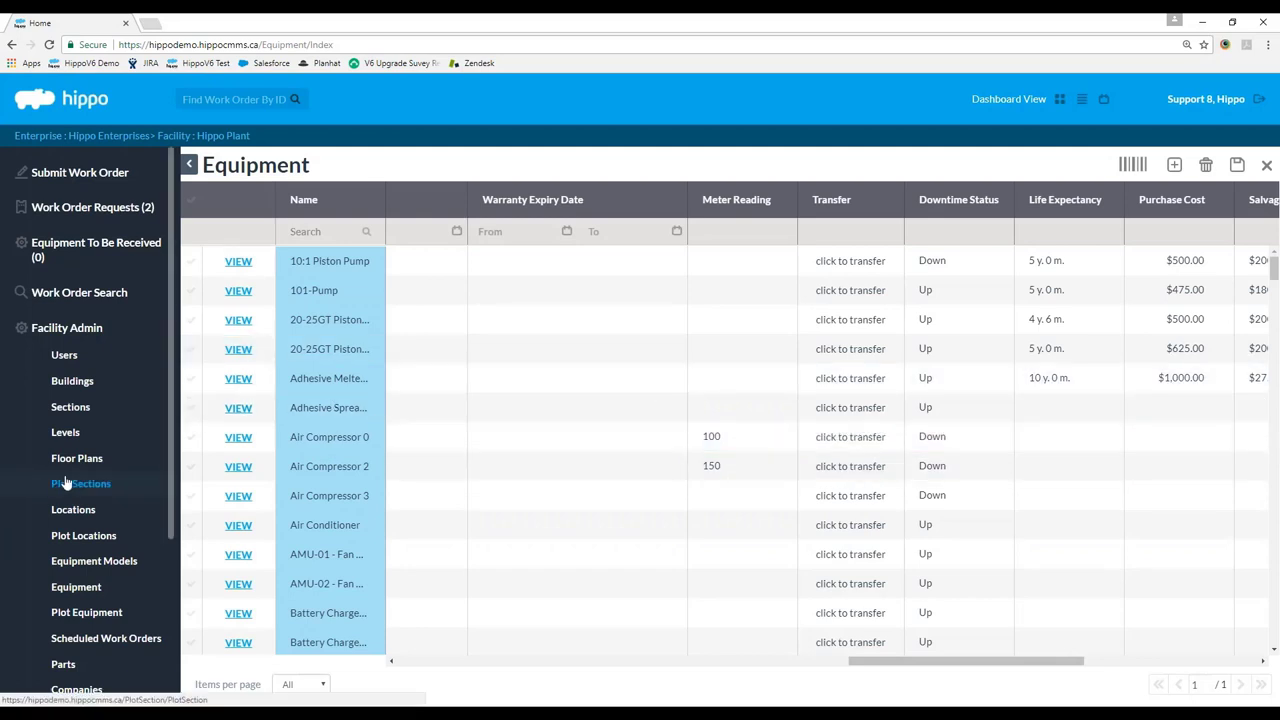
scroll(80, 488, down, 3)
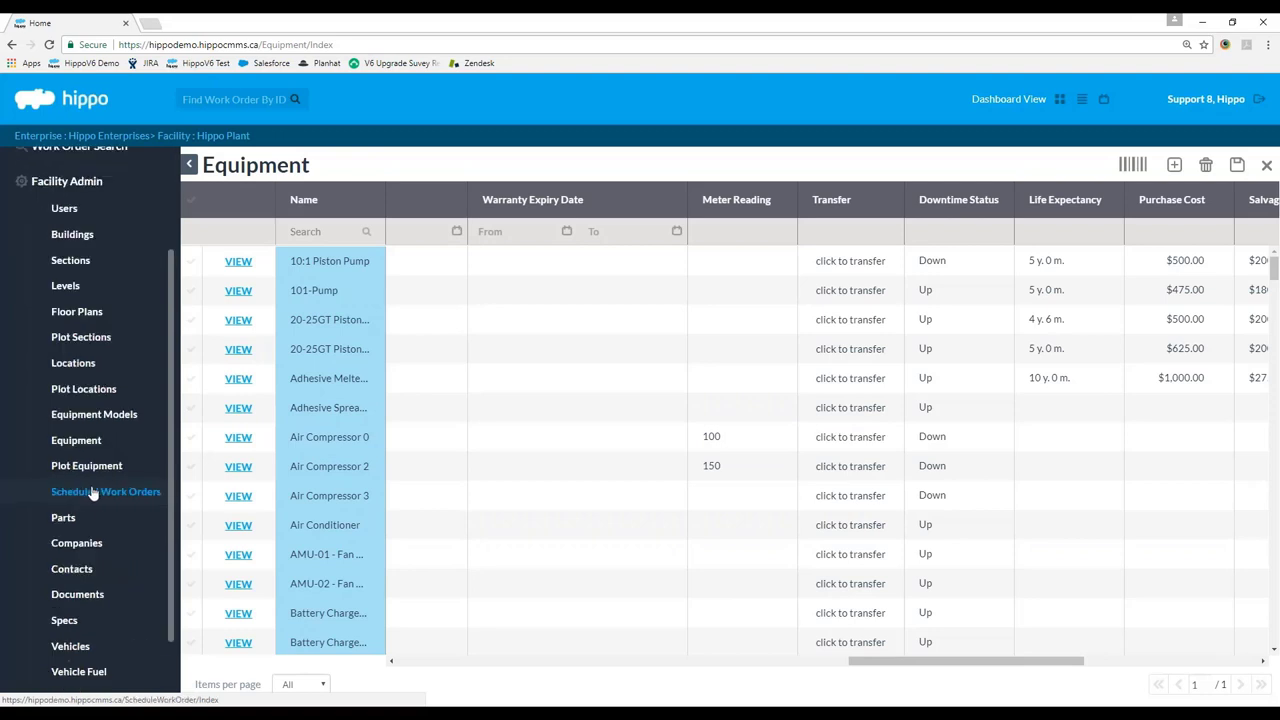
click(92, 493)
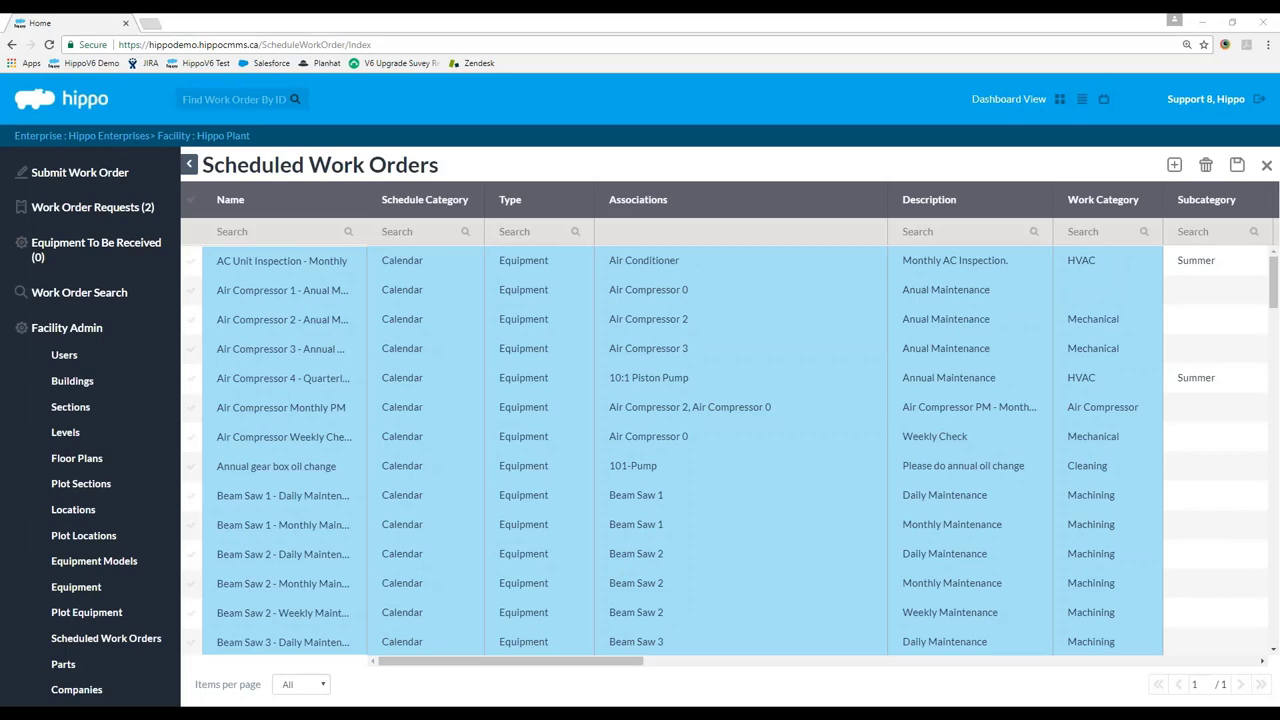
Create a from-scratch scheduled work order named 'Air Compressor Run Time Hours Maintenance'.
click(1174, 164)
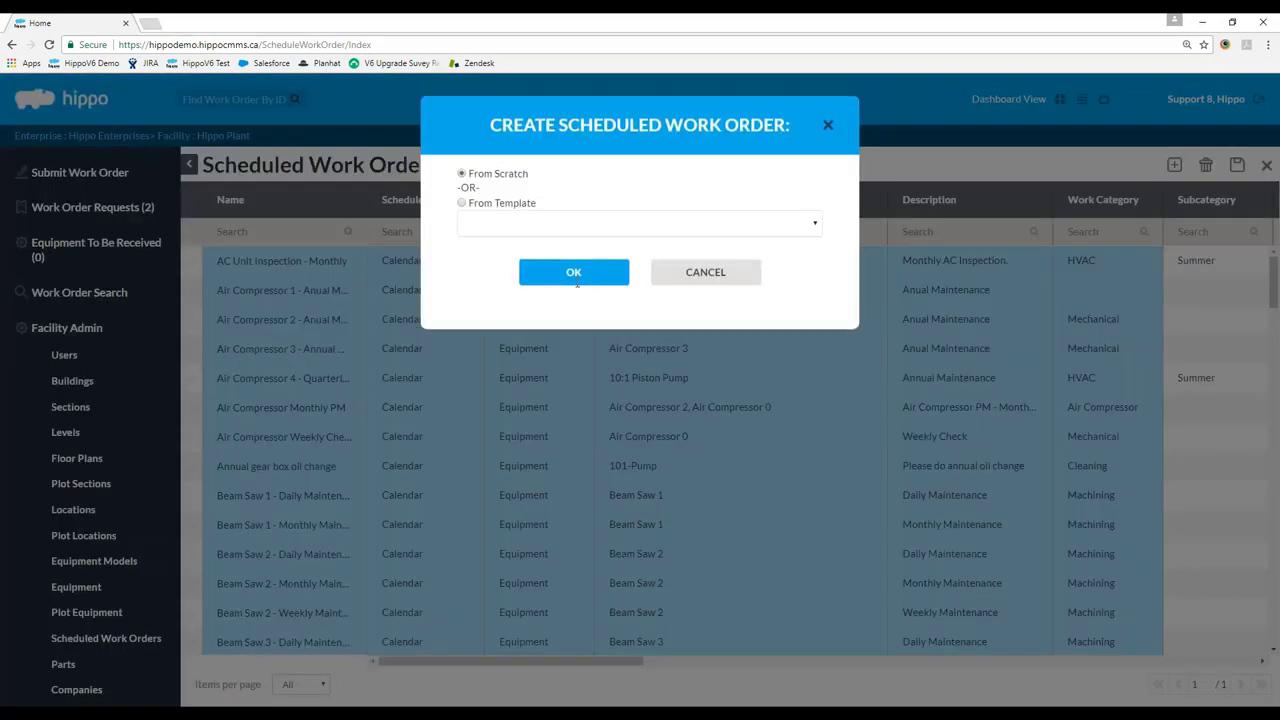
click(575, 279)
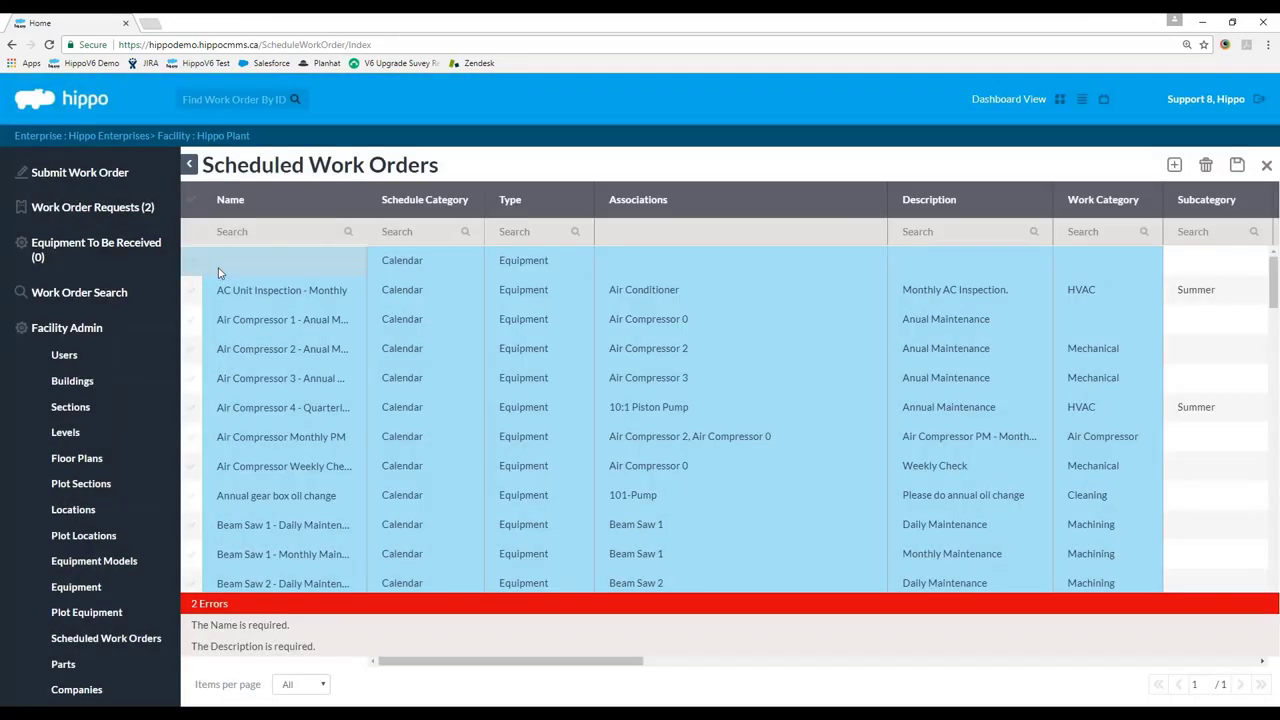
click(220, 273)
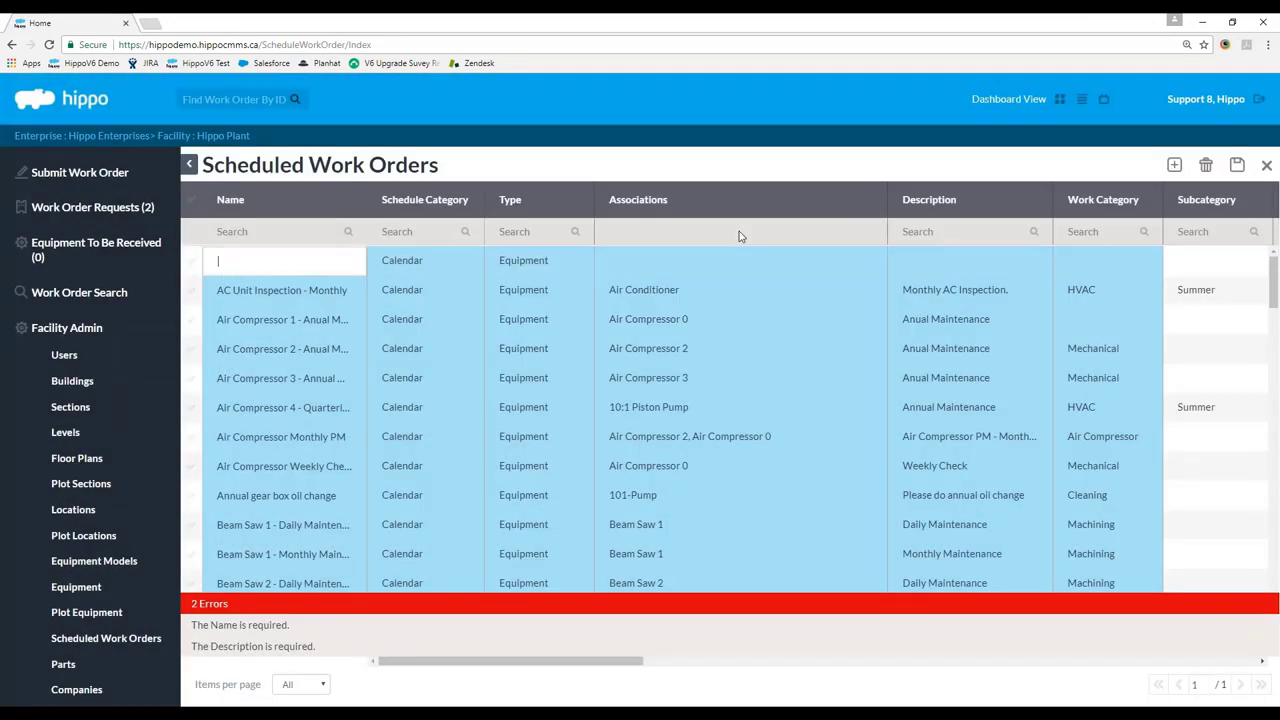
text(Air Compre)
text(ssor Run Time Hours real)
key(BackSpace)
key(BackSpace)
key(BackSpace)
key(BackSpace)
key(BackSpace)
key(BackSpace)
text(Maintenance)
click(437, 266)
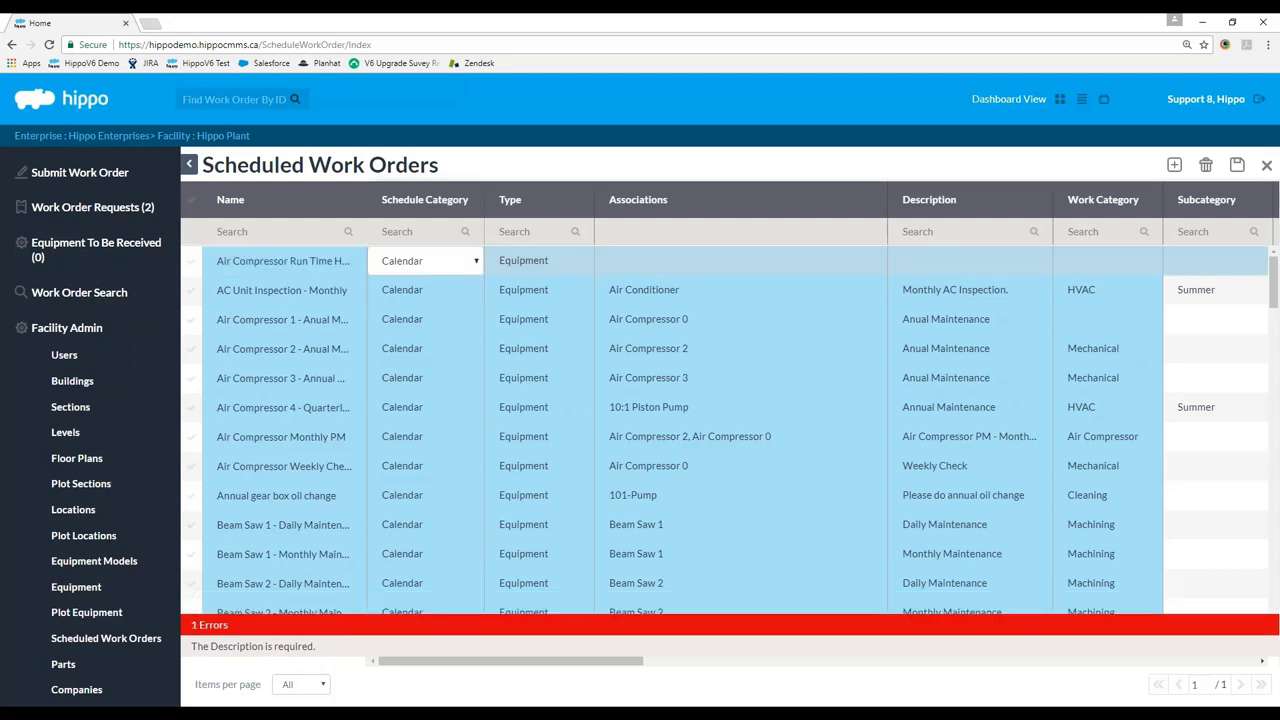
Switch the new order's schedule category to Meter, clearing existing associations, and keep type Equipment.
click(437, 266)
click(408, 340)
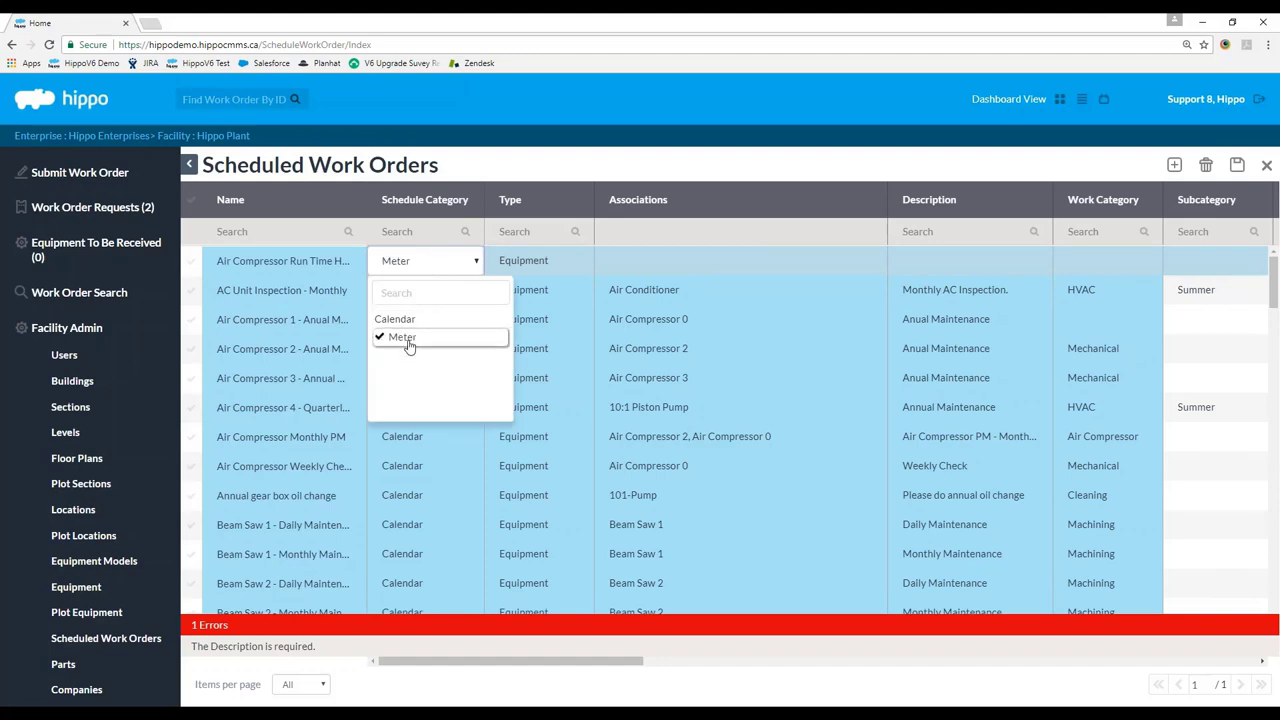
click(610, 163)
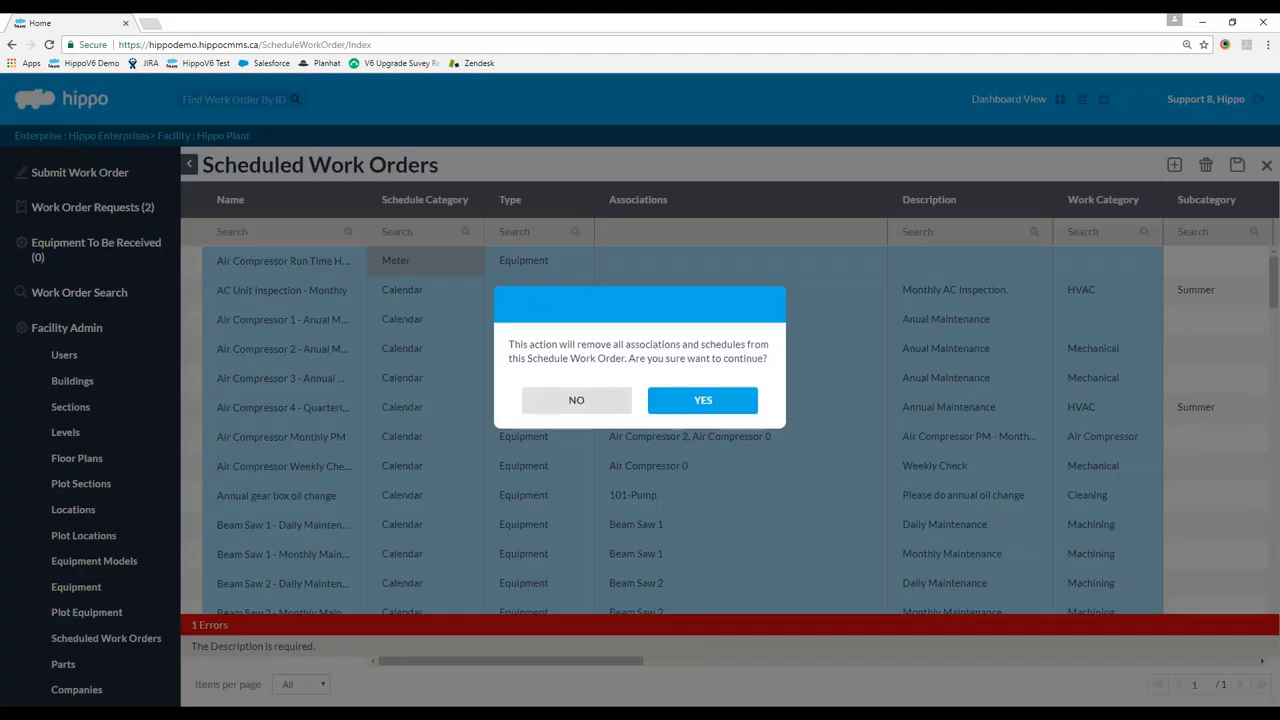
click(680, 398)
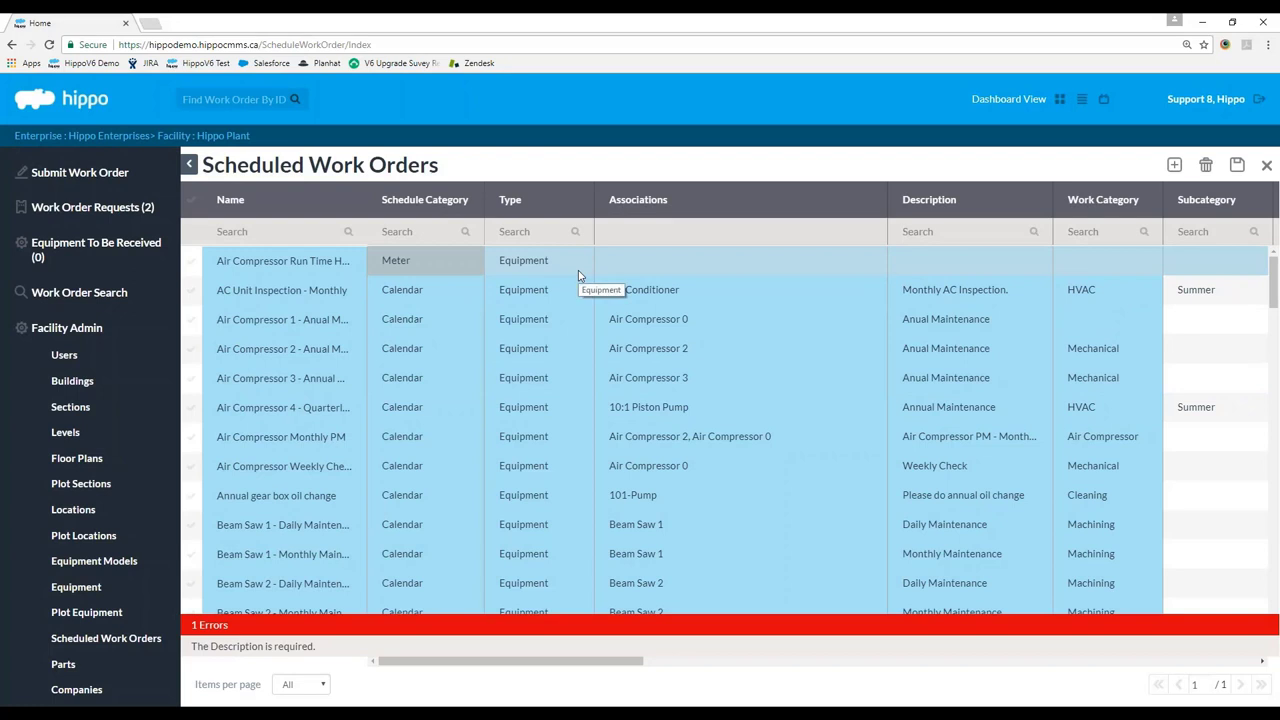
click(580, 274)
click(572, 265)
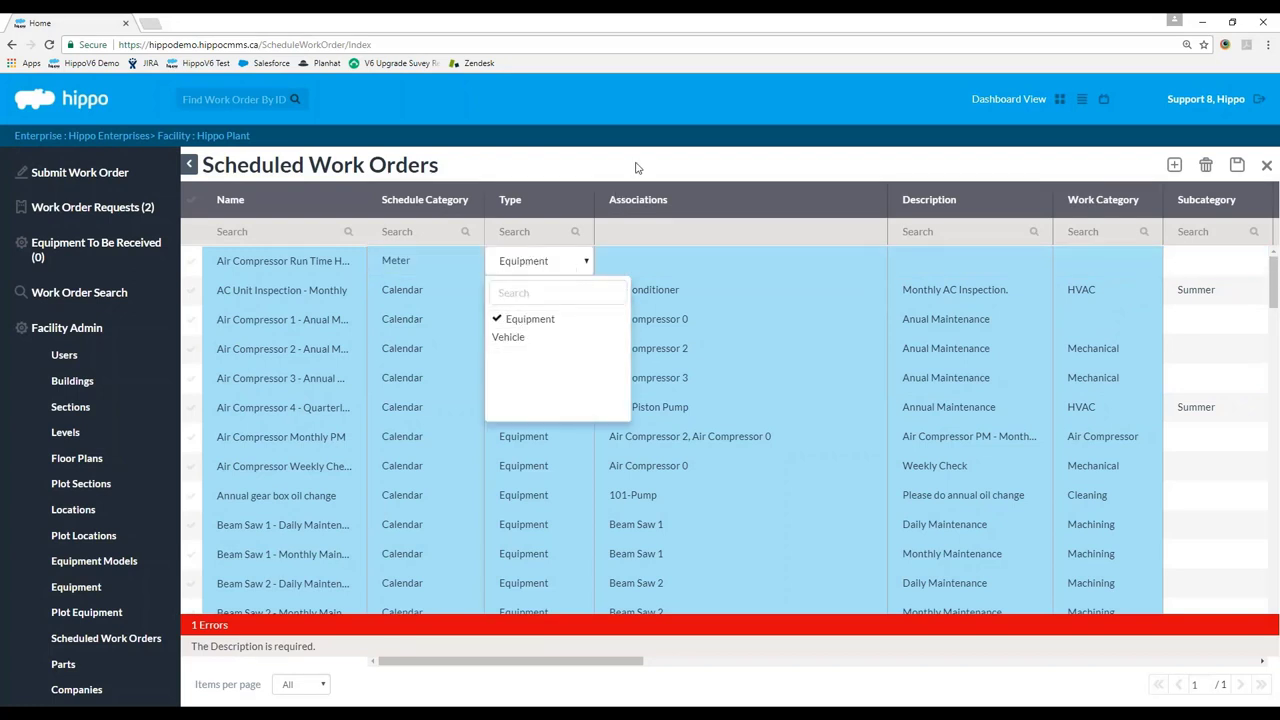
click(868, 173)
Associate the order with the Run Time Hours meter on Air Compressor 0.
drag(887, 200, 1121, 200)
click(729, 270)
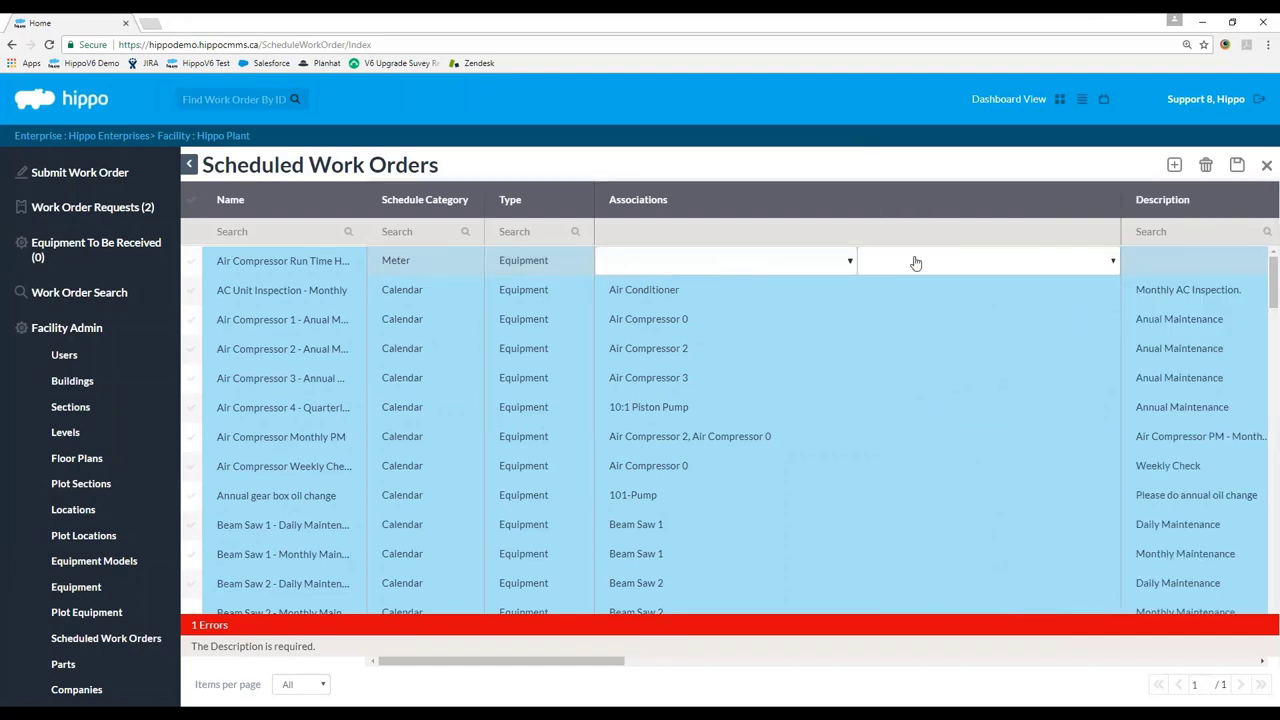
click(831, 270)
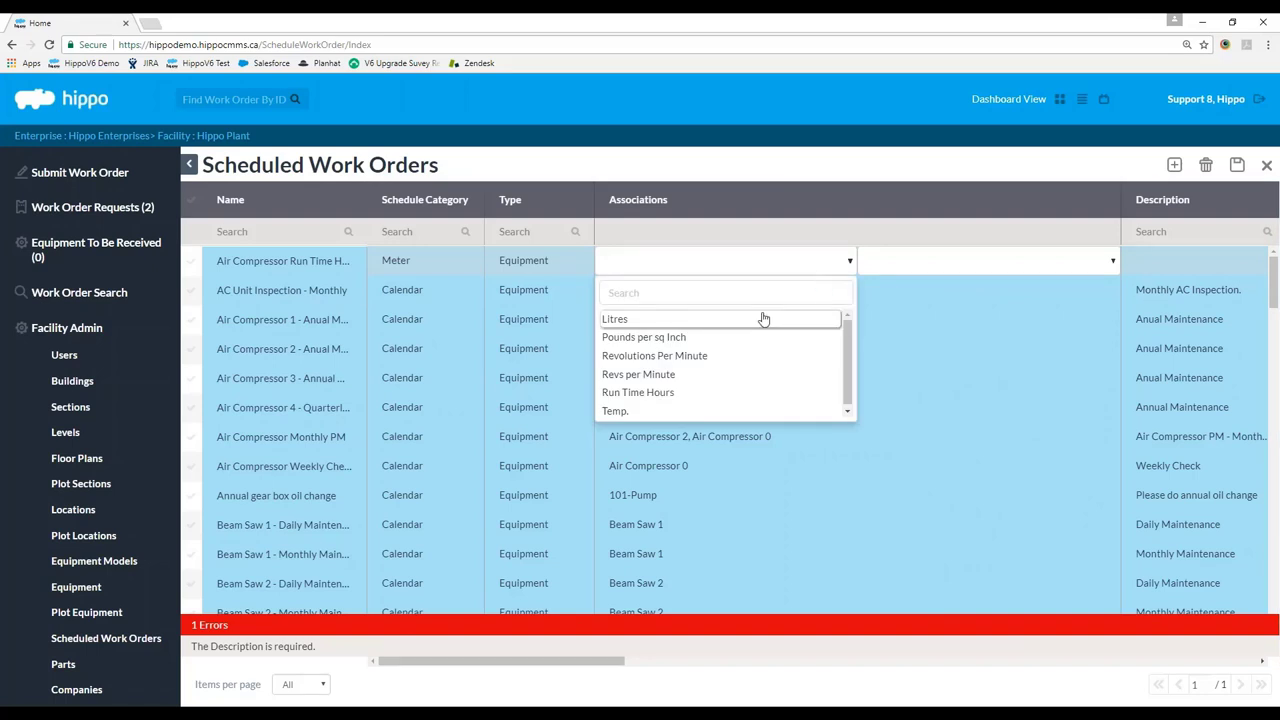
scroll(654, 390, down, 1)
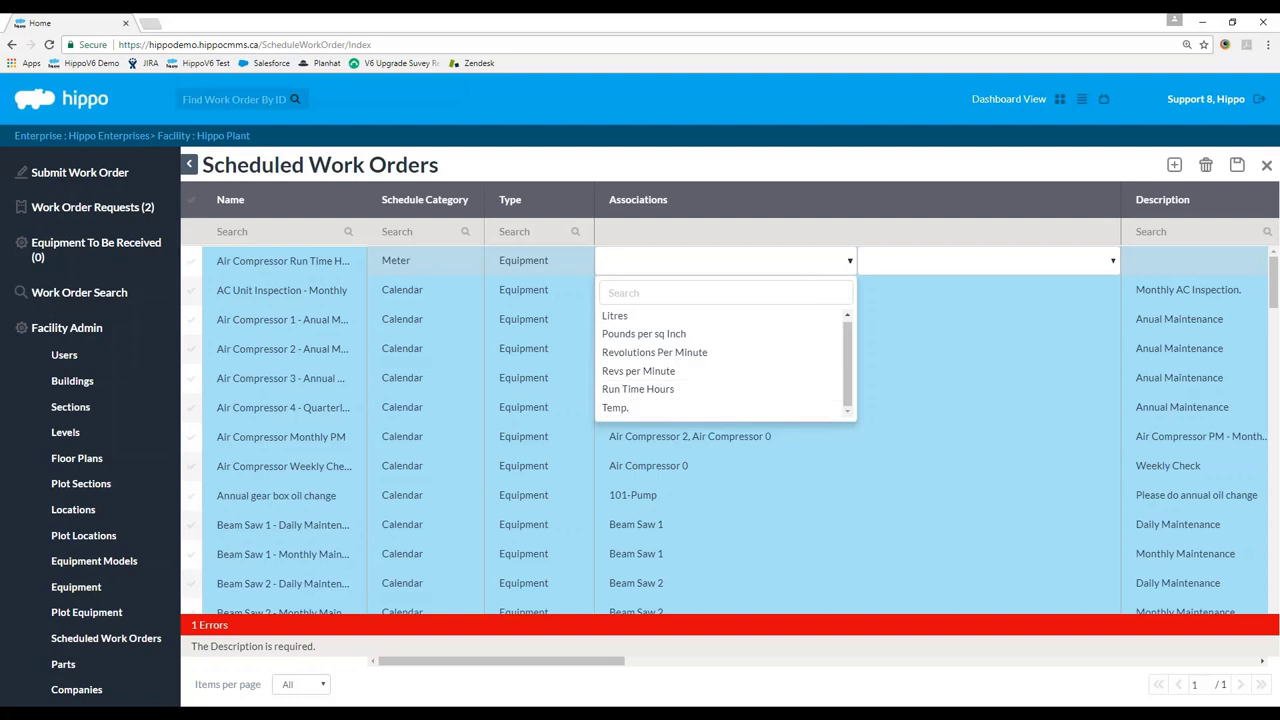
click(640, 389)
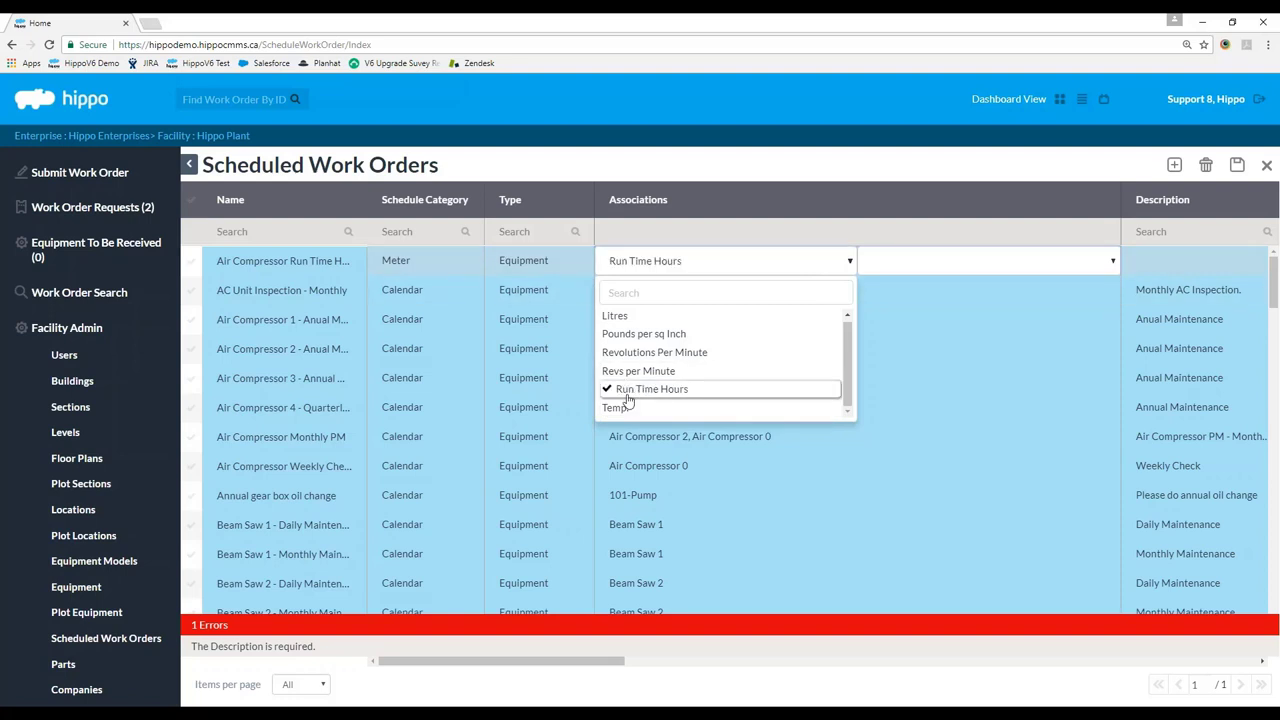
click(992, 176)
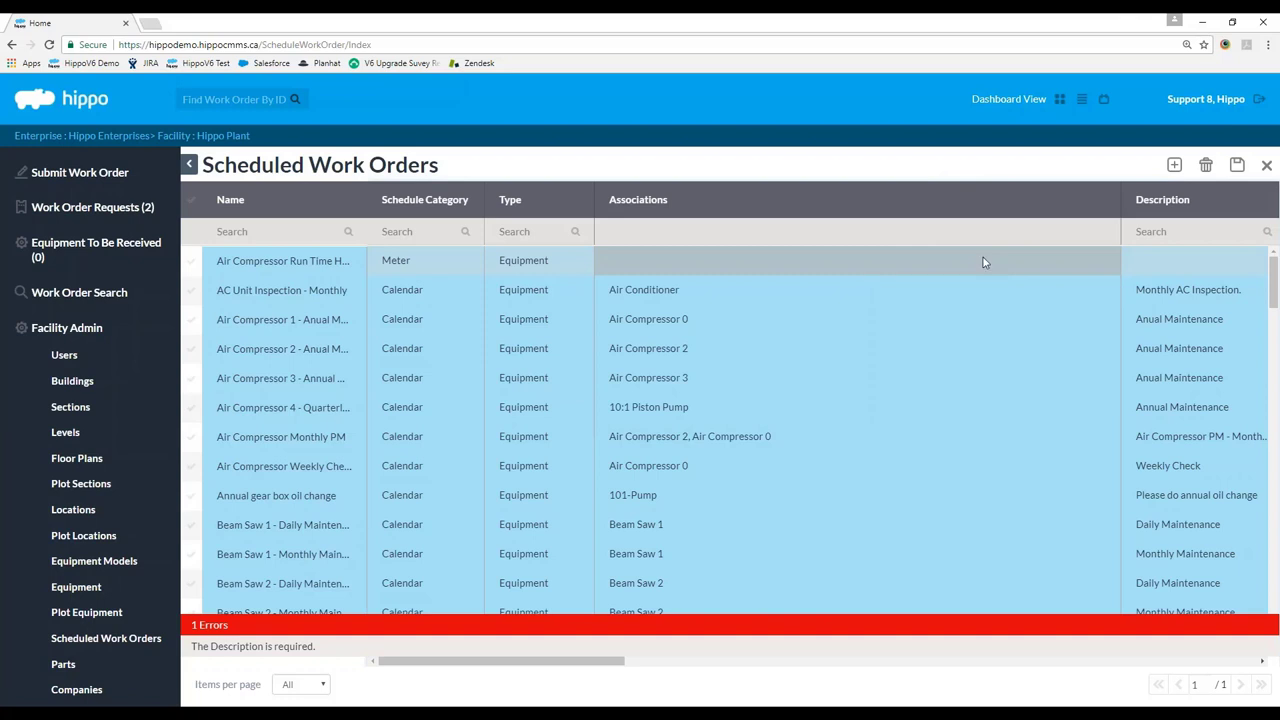
click(713, 262)
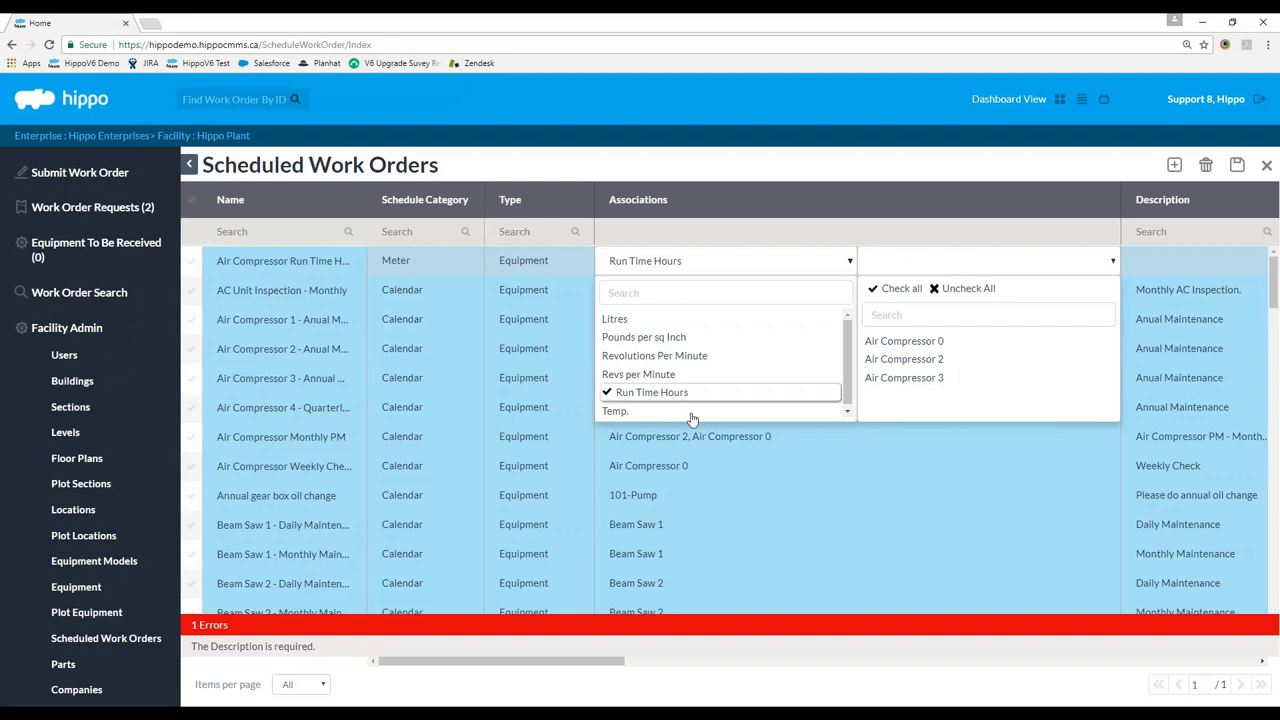
click(890, 345)
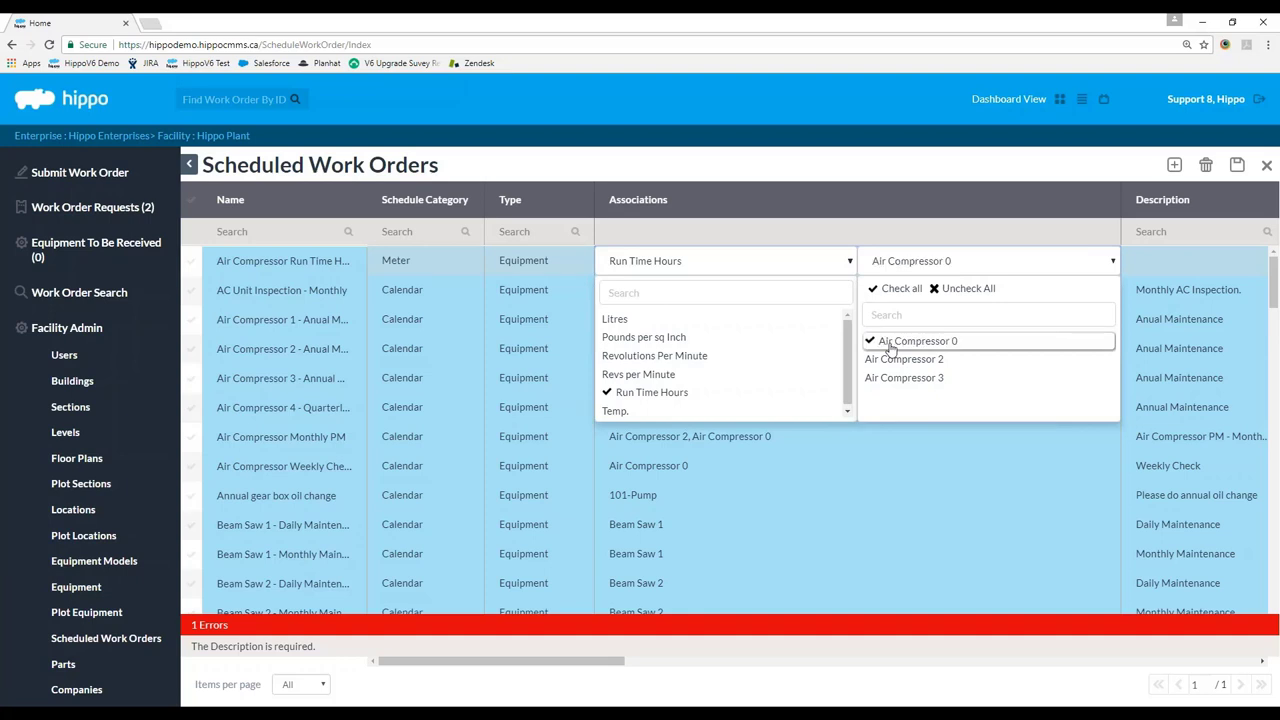
click(923, 166)
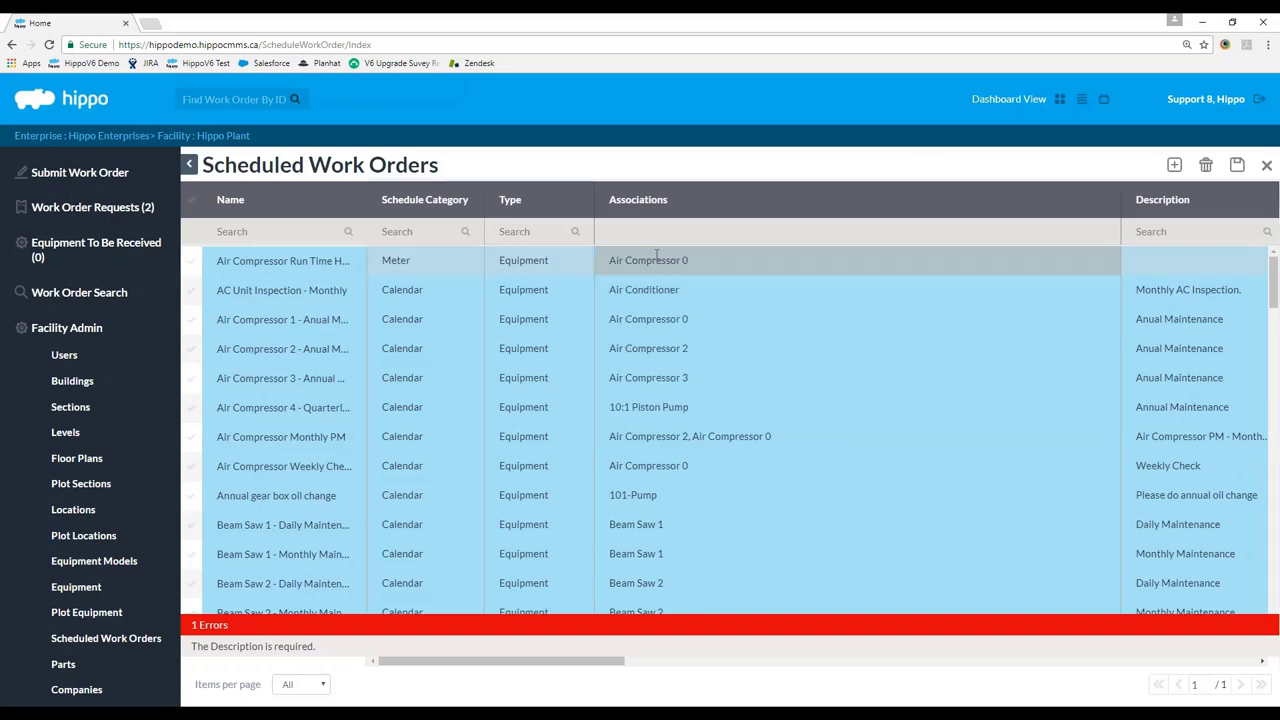
Enter the description 'Run time hours maintenance for Air Compressor' and widen the Description column.
drag(466, 666, 583, 670)
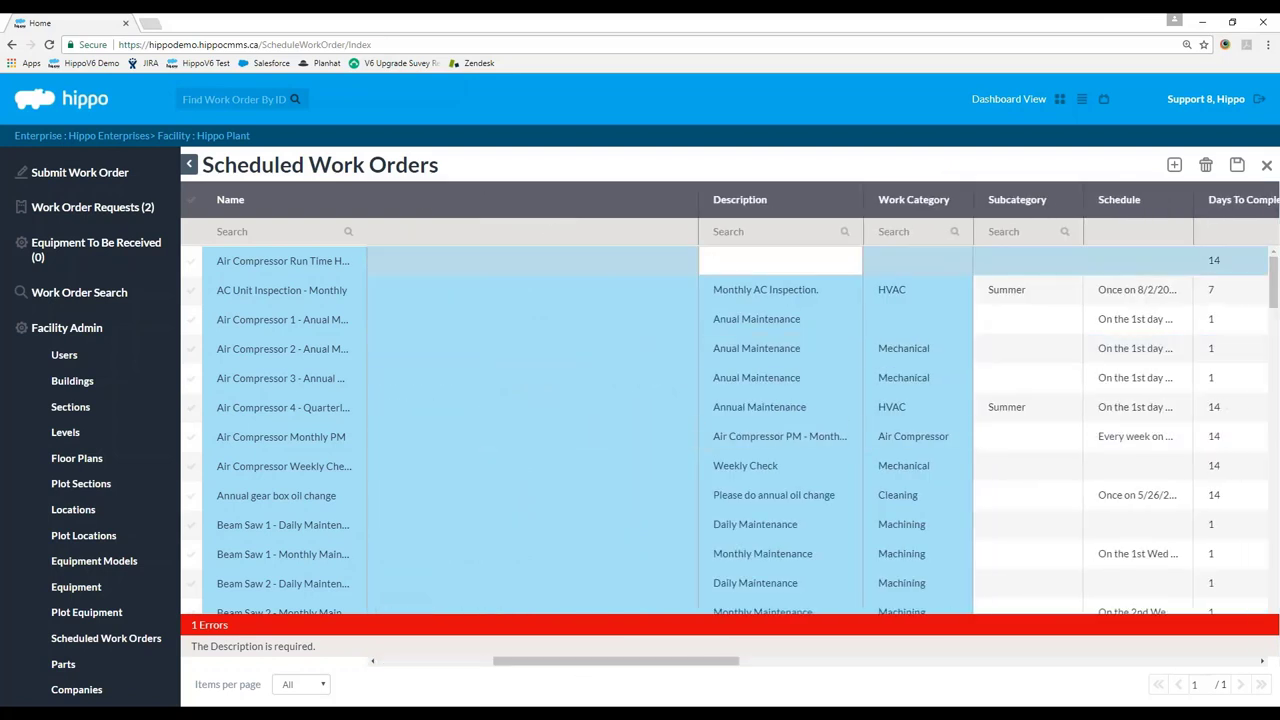
text(Meter)
key(BackSpace)
key(BackSpace)
key(BackSpace)
key(BackSpace)
key(BackSpace)
key(BackSpace)
text(Read run time hours)
key(BackSpace)
key(BackSpace)
key(BackSpace)
key(BackSpace)
key(BackSpace)
key(BackSpace)
key(BackSpace)
key(BackSpace)
key(BackSpace)
key(BackSpace)
key(BackSpace)
key(BackSpace)
key(BackSpace)
key(BackSpace)
key(BackSpace)
key(BackSpace)
key(BackSpace)
text(un time)
text( hours maintenan)
text(ce for)
text( Air Com)
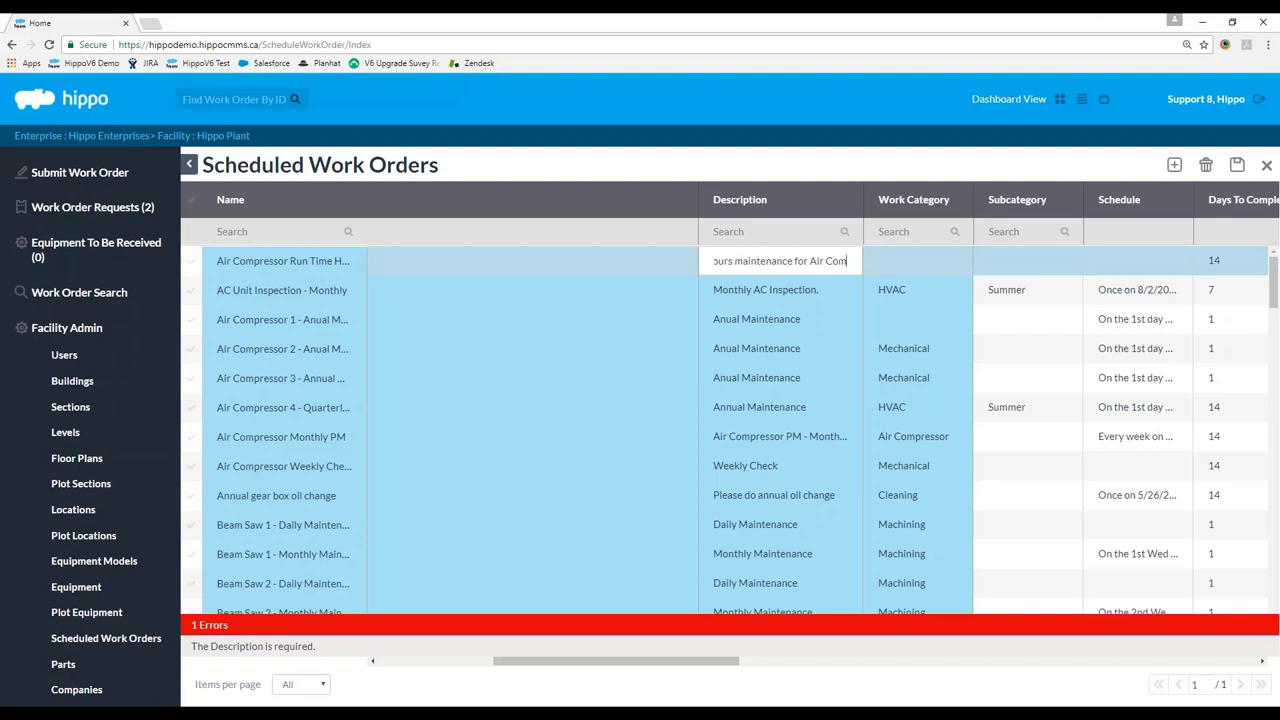
text(pressor)
double_click(865, 198)
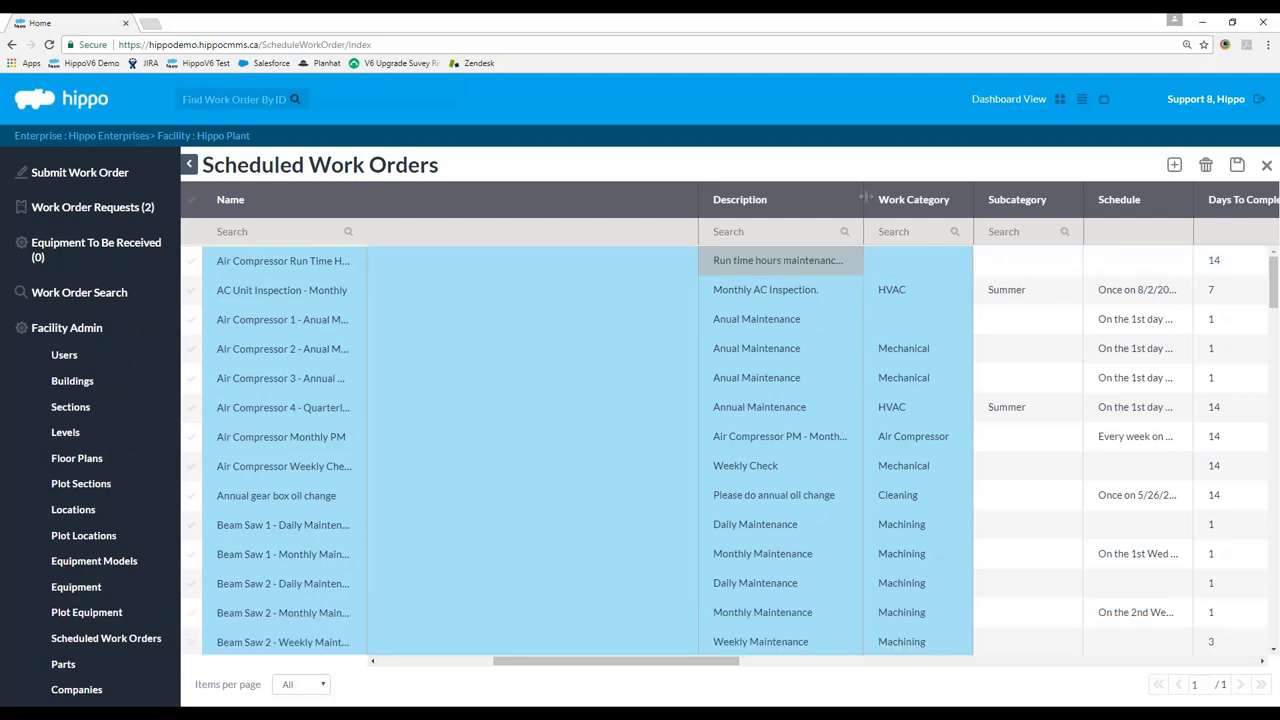
drag(698, 206, 465, 212)
drag(535, 665, 618, 413)
Set the order's work category to General Maintenance.
click(710, 270)
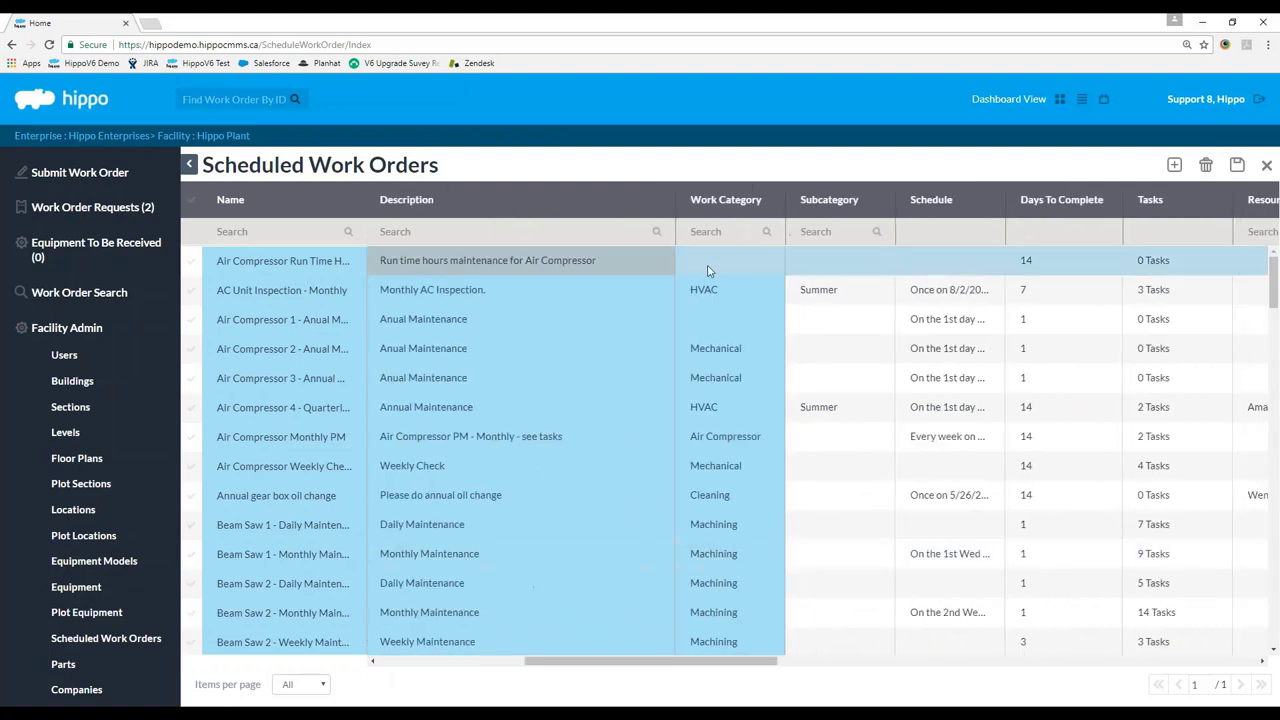
click(710, 270)
text(genera)
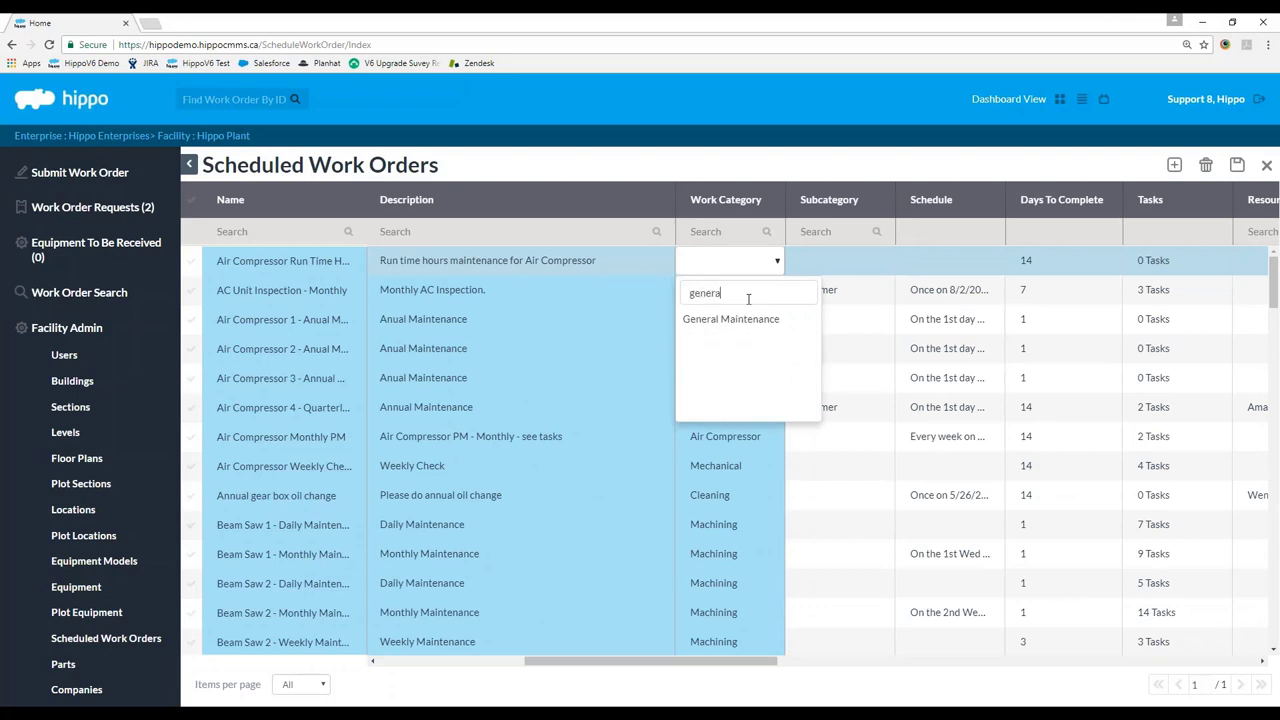
click(730, 318)
click(763, 177)
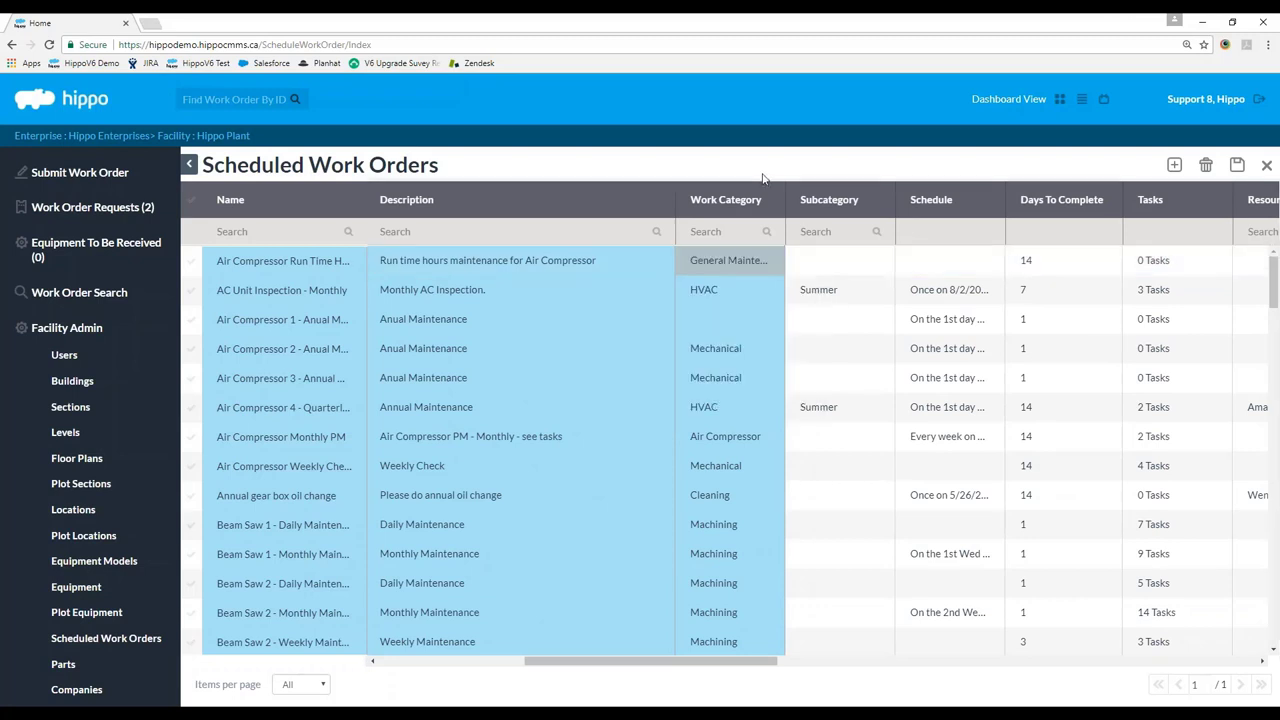
drag(786, 213, 850, 232)
drag(700, 662, 510, 632)
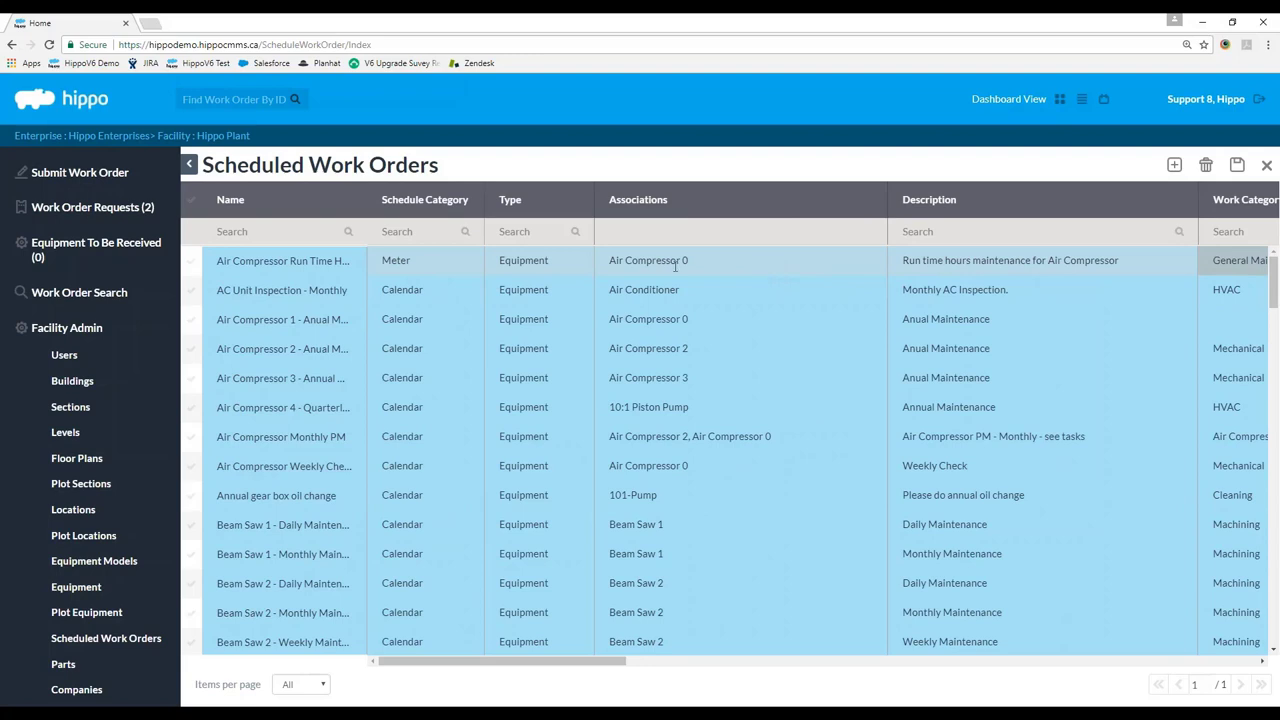
Save the work orders and open the Schedule cell of the Air Compressor Run Time Hour Maintenance row.
click(1237, 164)
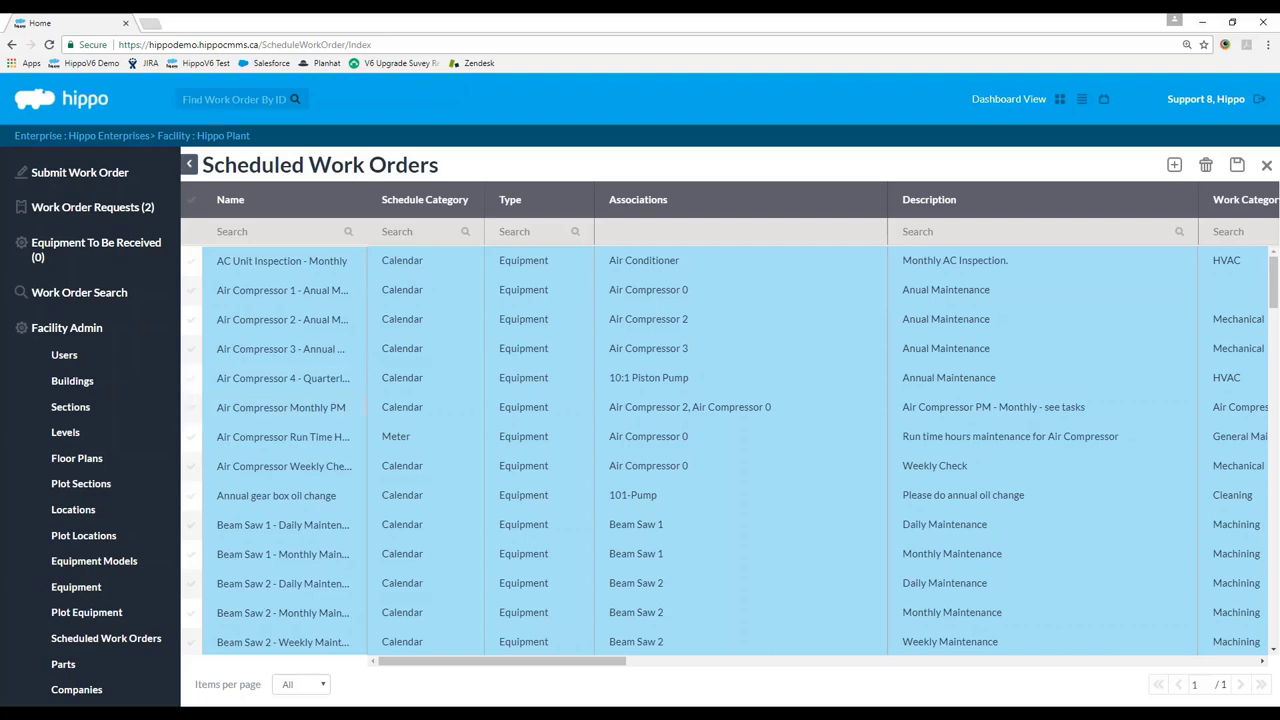
drag(368, 205, 425, 205)
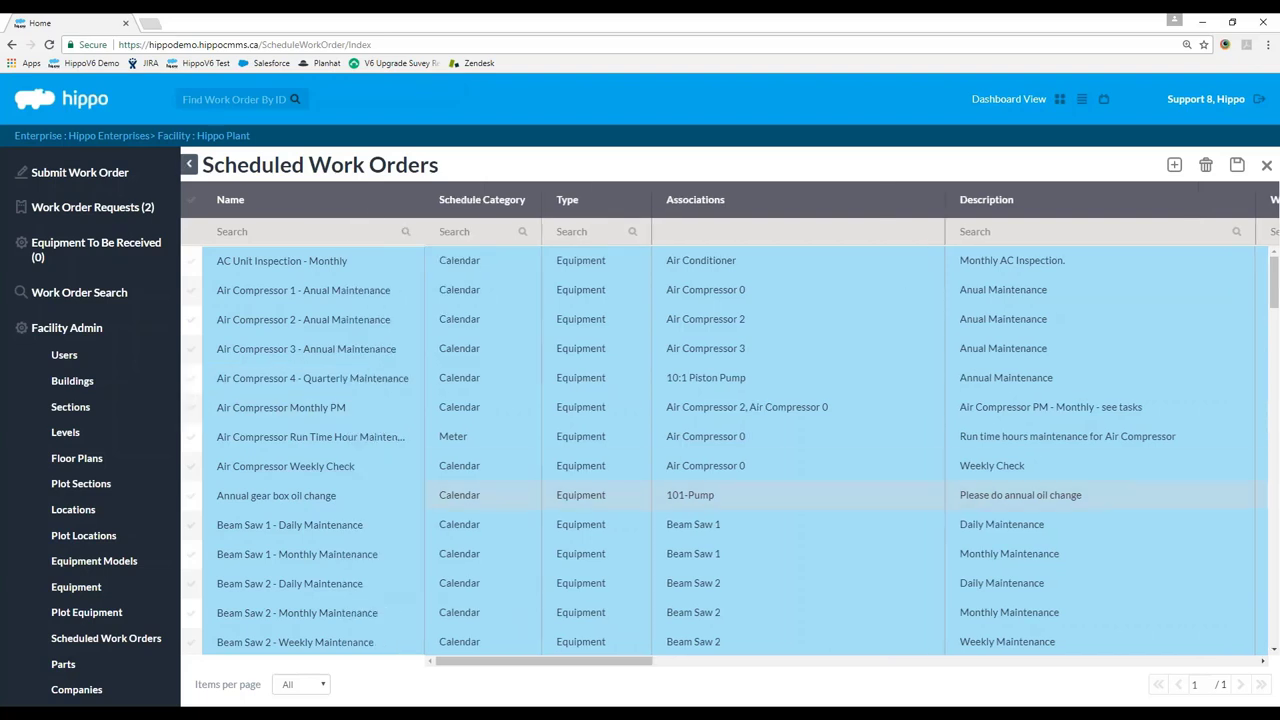
click(284, 439)
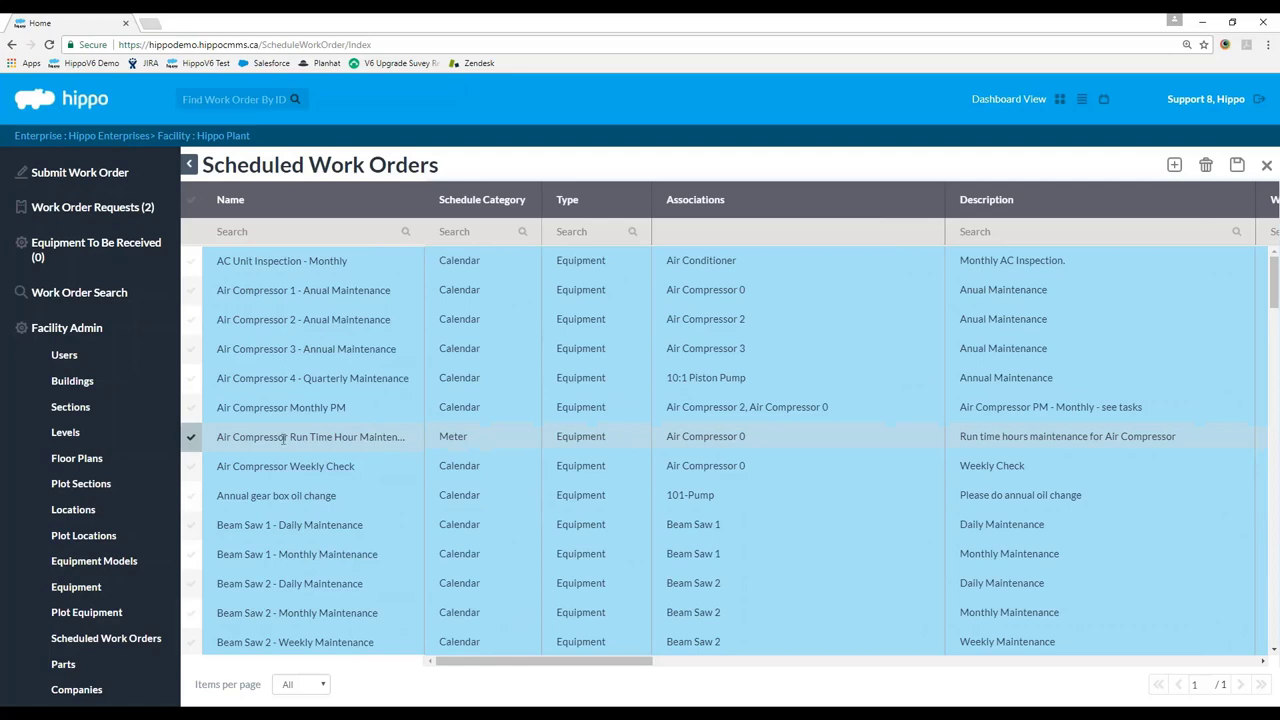
drag(484, 662, 728, 700)
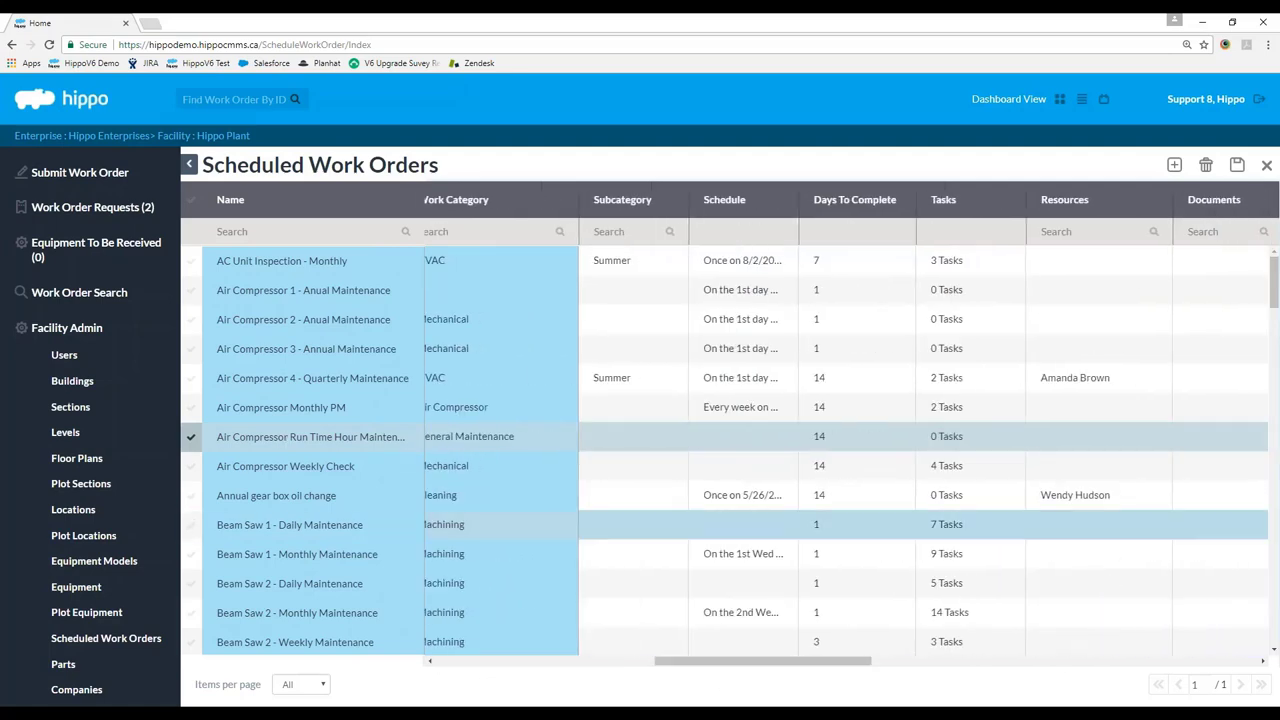
click(774, 444)
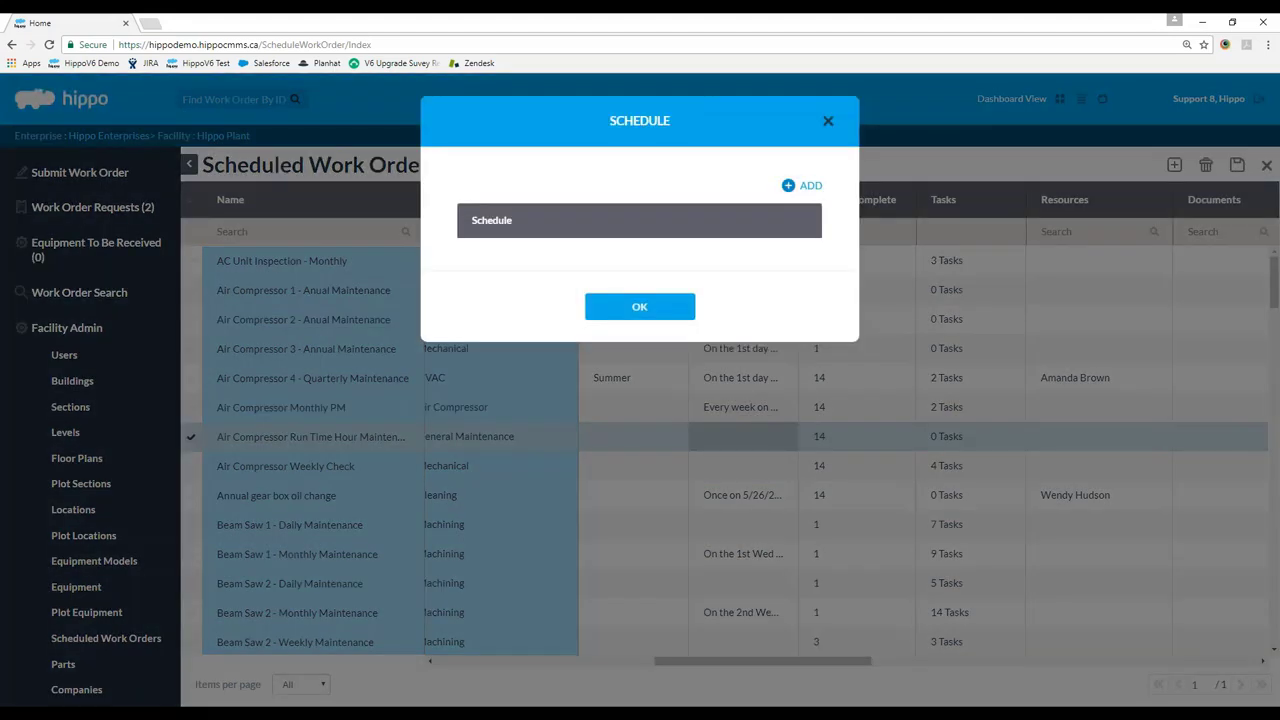
Add a schedule recurring every 50 Run Time Hours, with last completed PM reading 100.
click(790, 186)
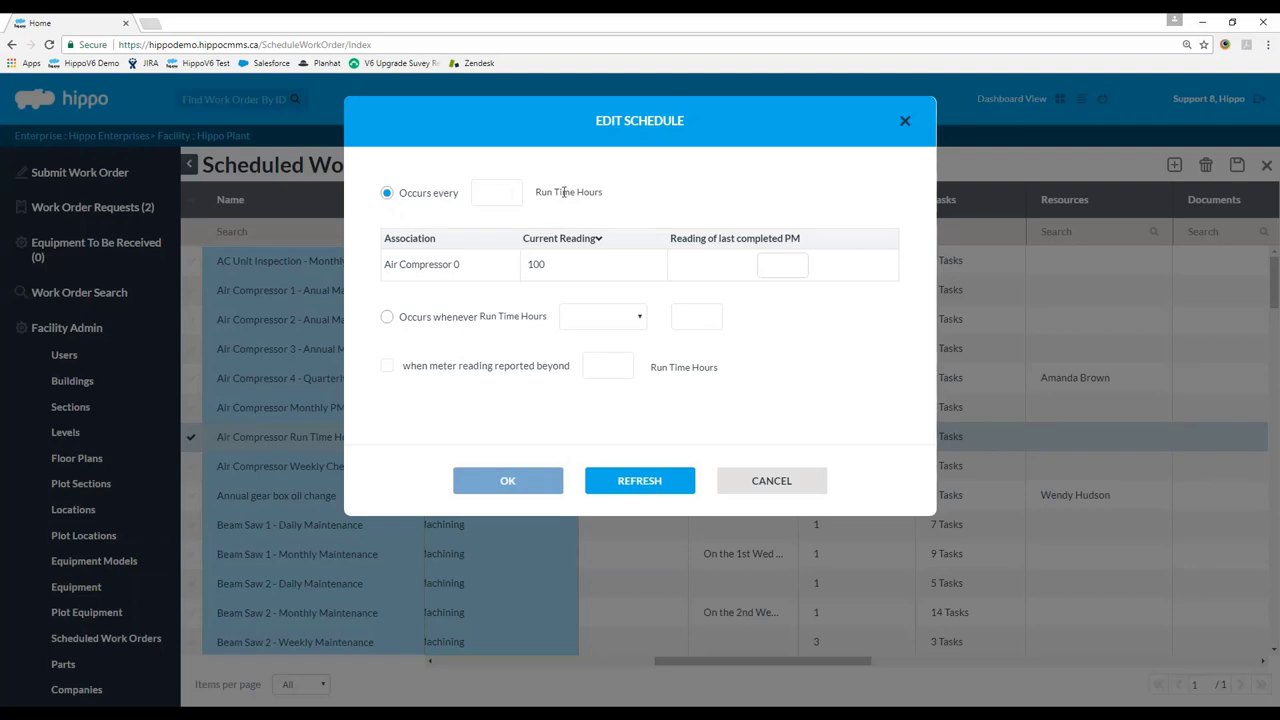
click(630, 318)
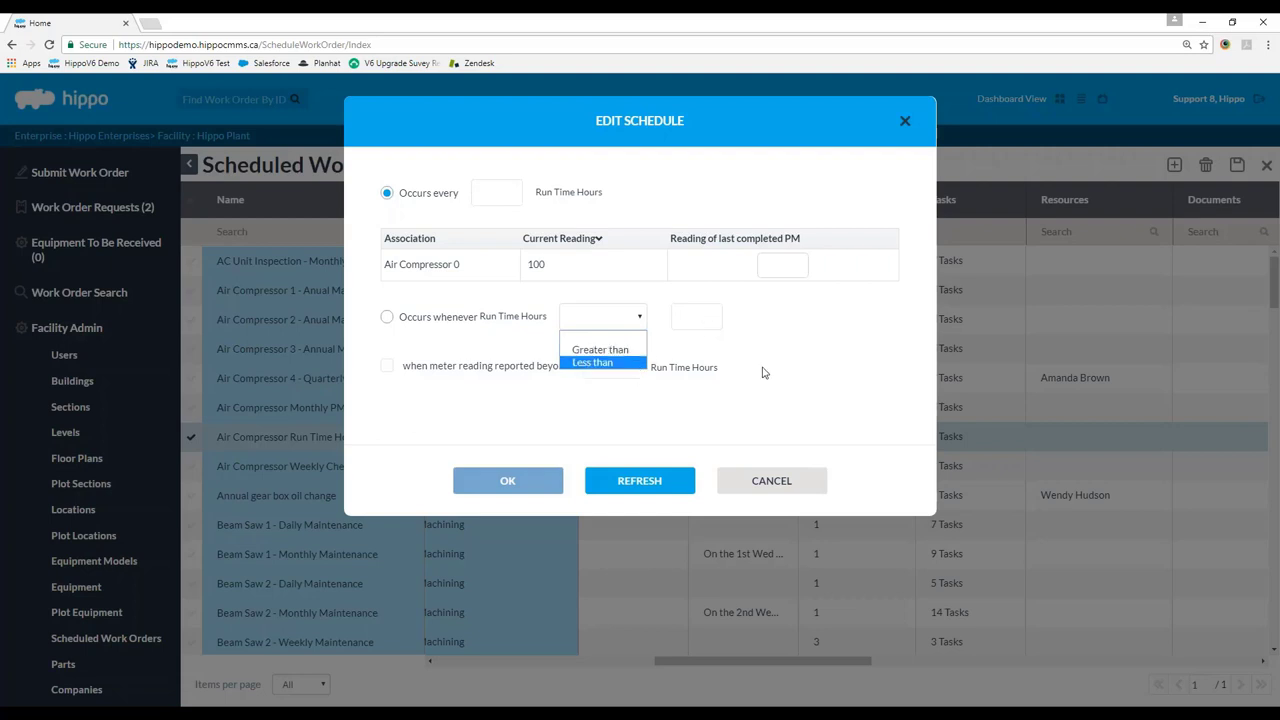
click(488, 196)
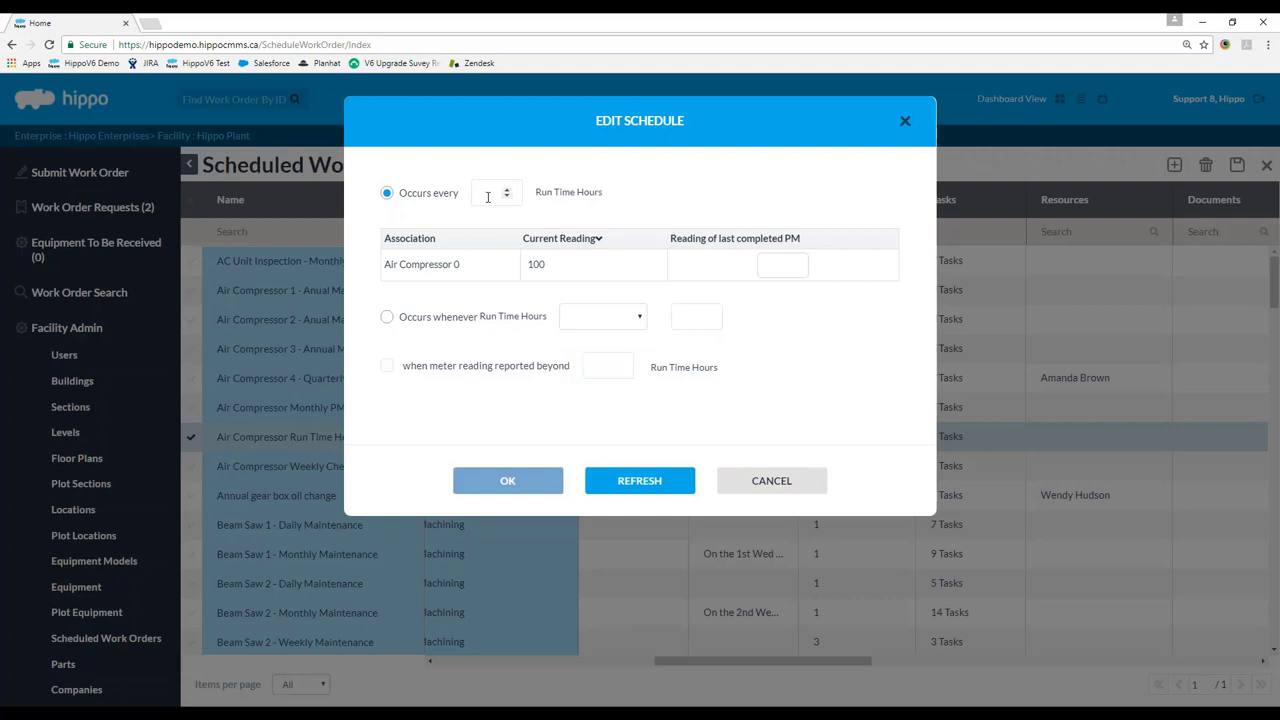
text(50)
click(787, 267)
text(100)
click(798, 318)
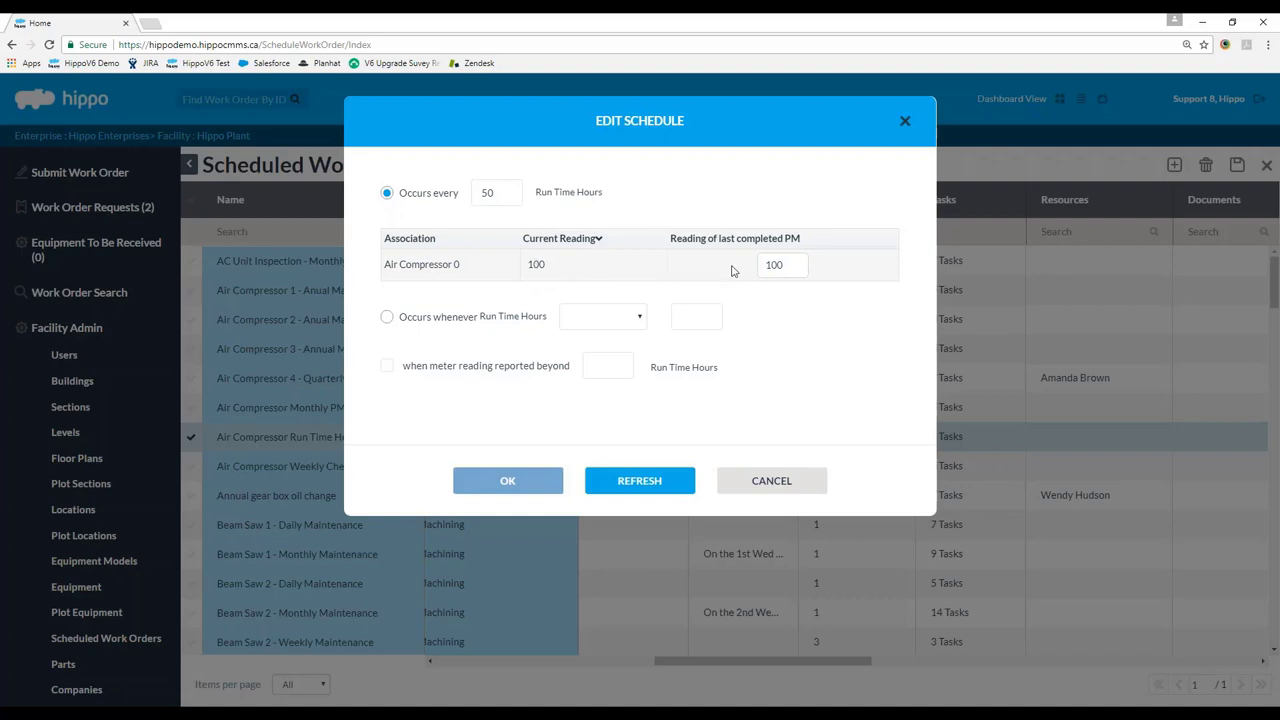
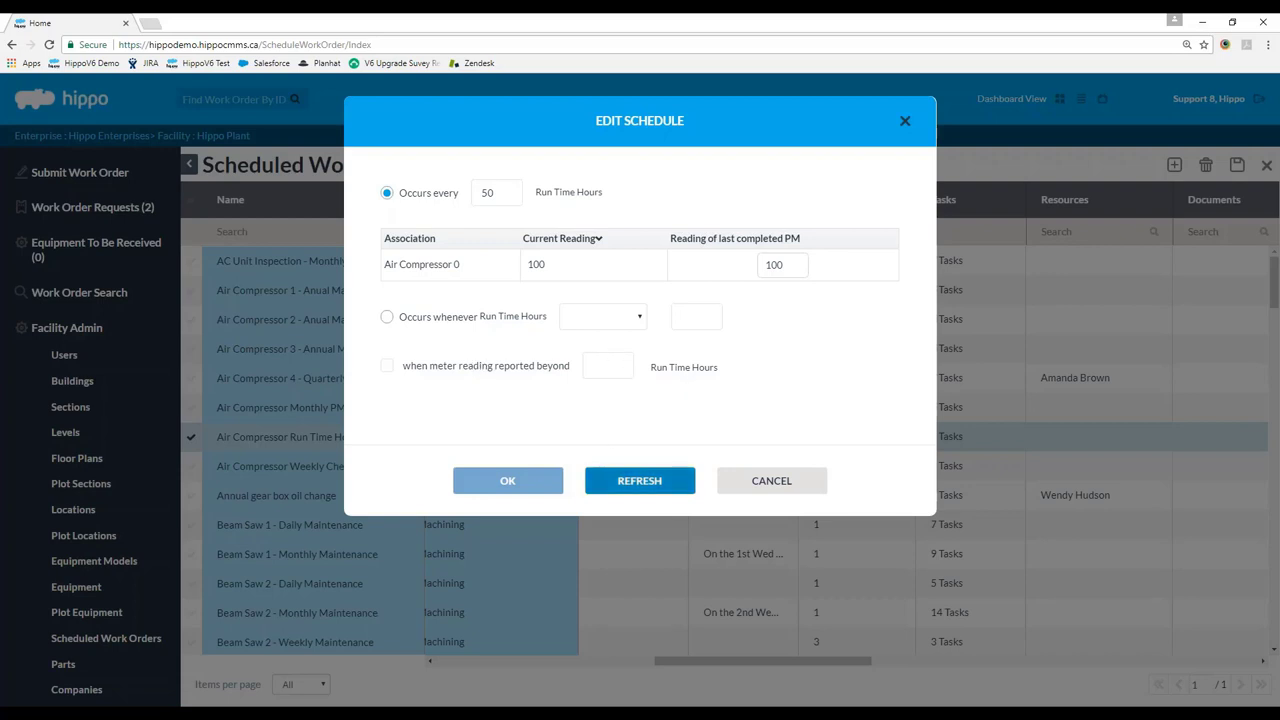
Confirm the Every 50 Run Time Hours schedule for the air compressor PM and save it.
click(631, 484)
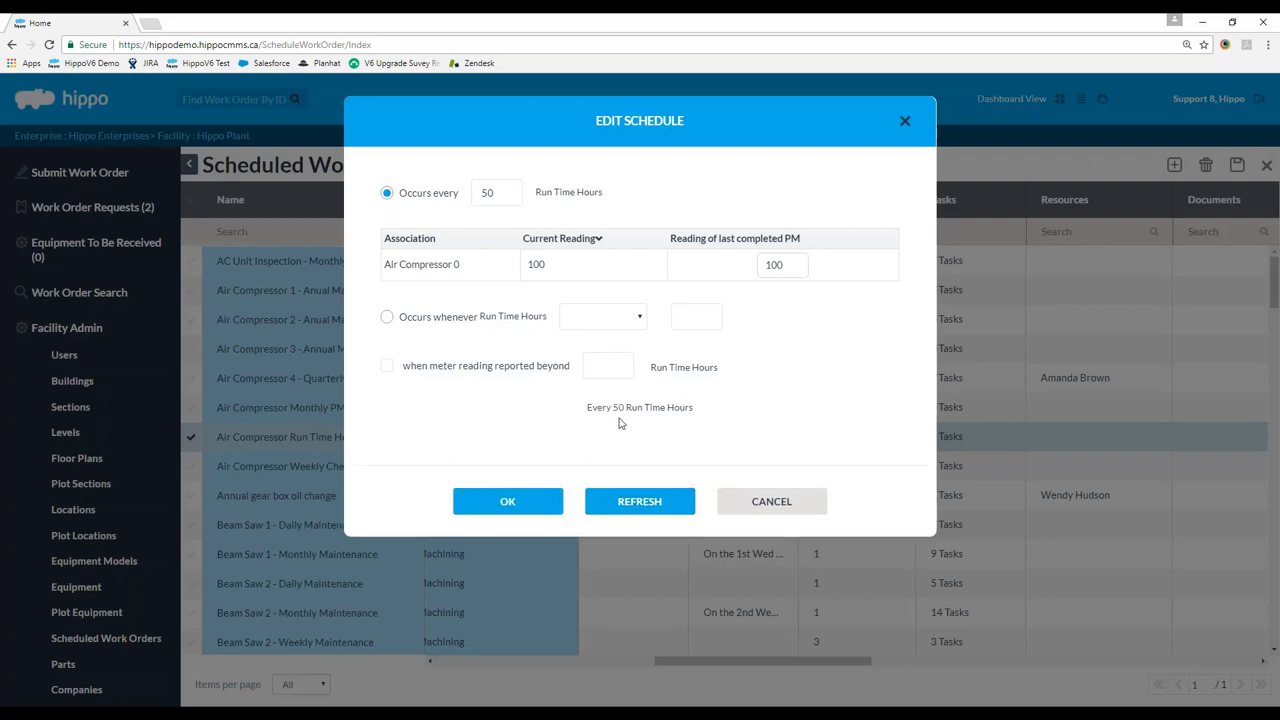
drag(711, 411, 576, 405)
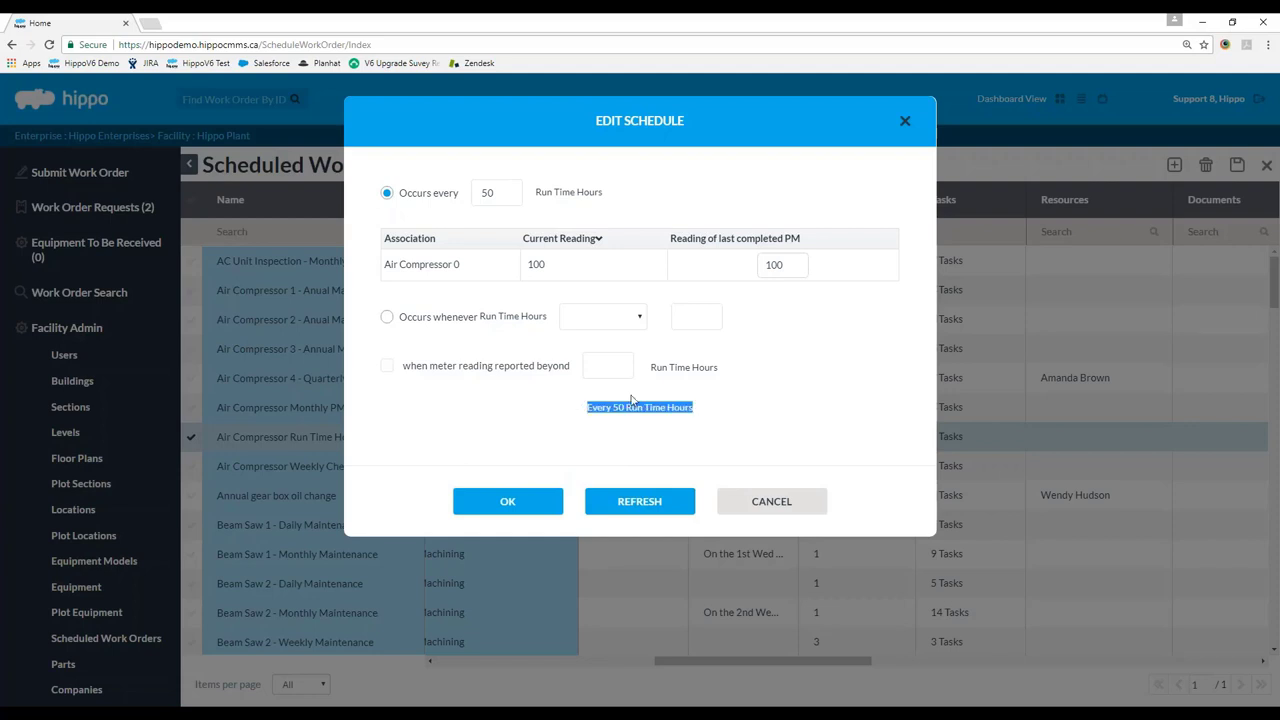
click(537, 512)
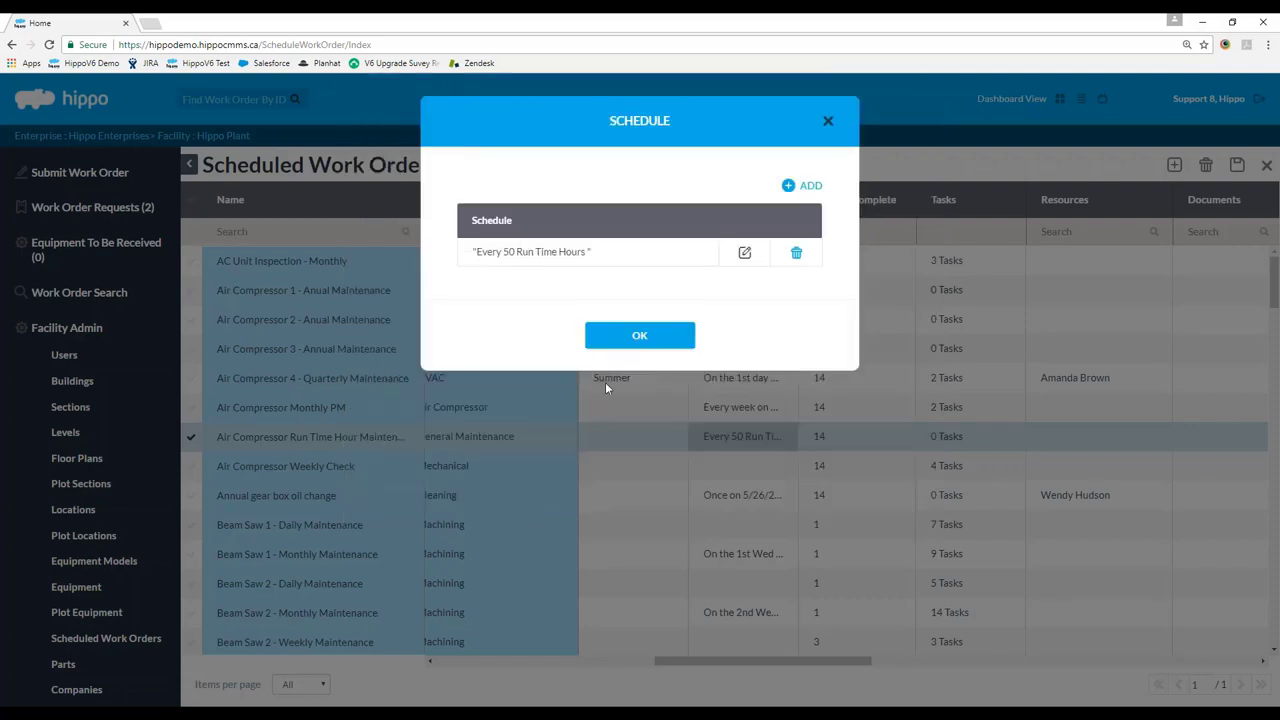
click(661, 343)
click(1237, 164)
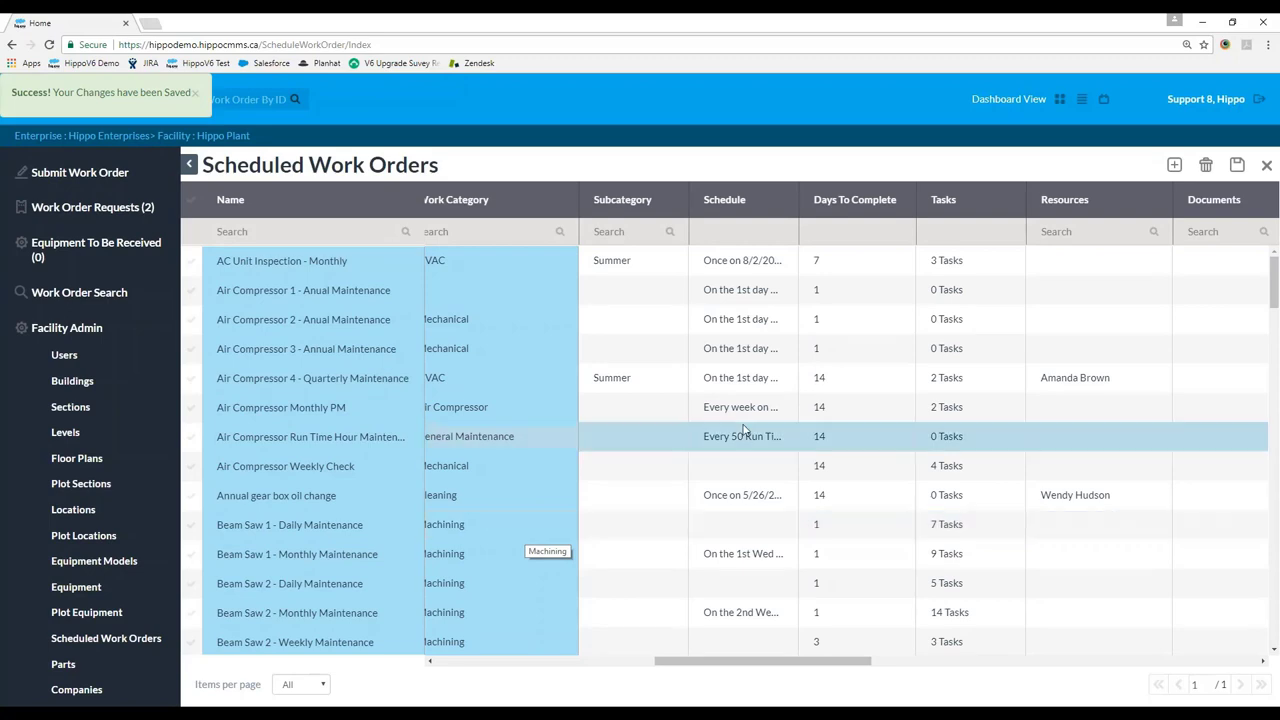
Go to the Equipment list and select the Air Compressor 0 row.
scroll(595, 668, left, 2)
scroll(595, 668, left, 5)
scroll(105, 540, down, 3)
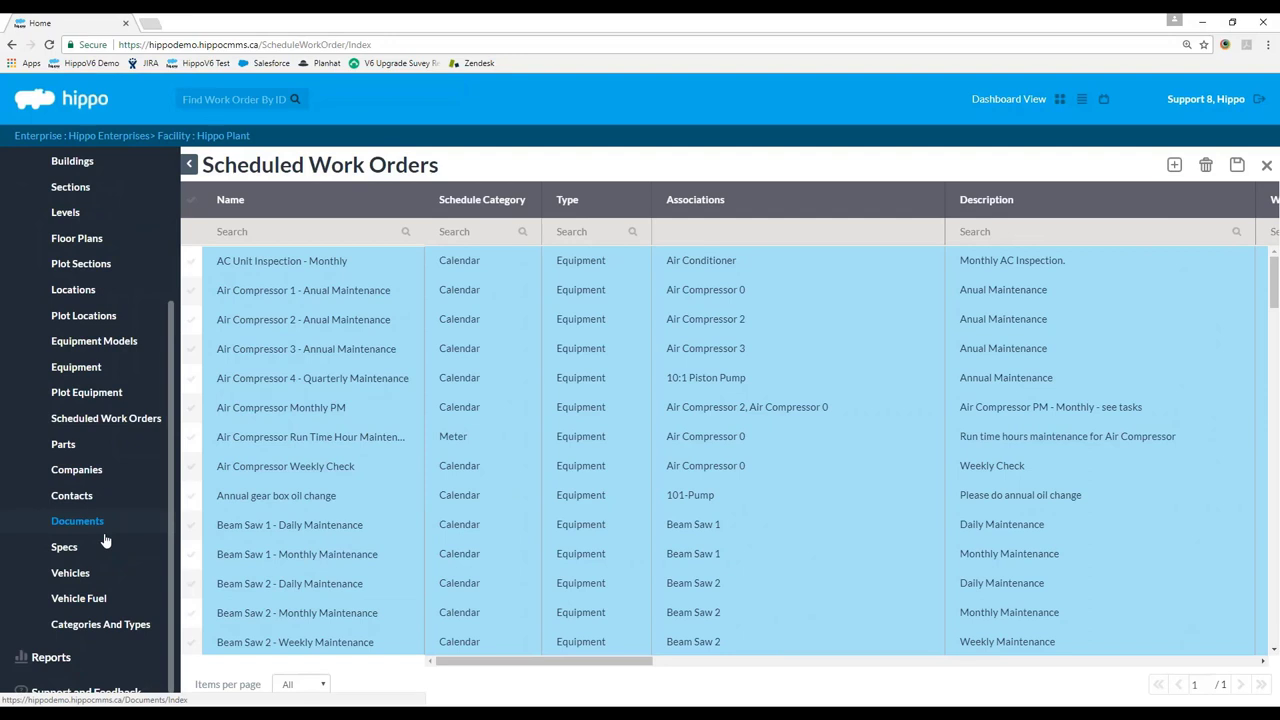
click(88, 366)
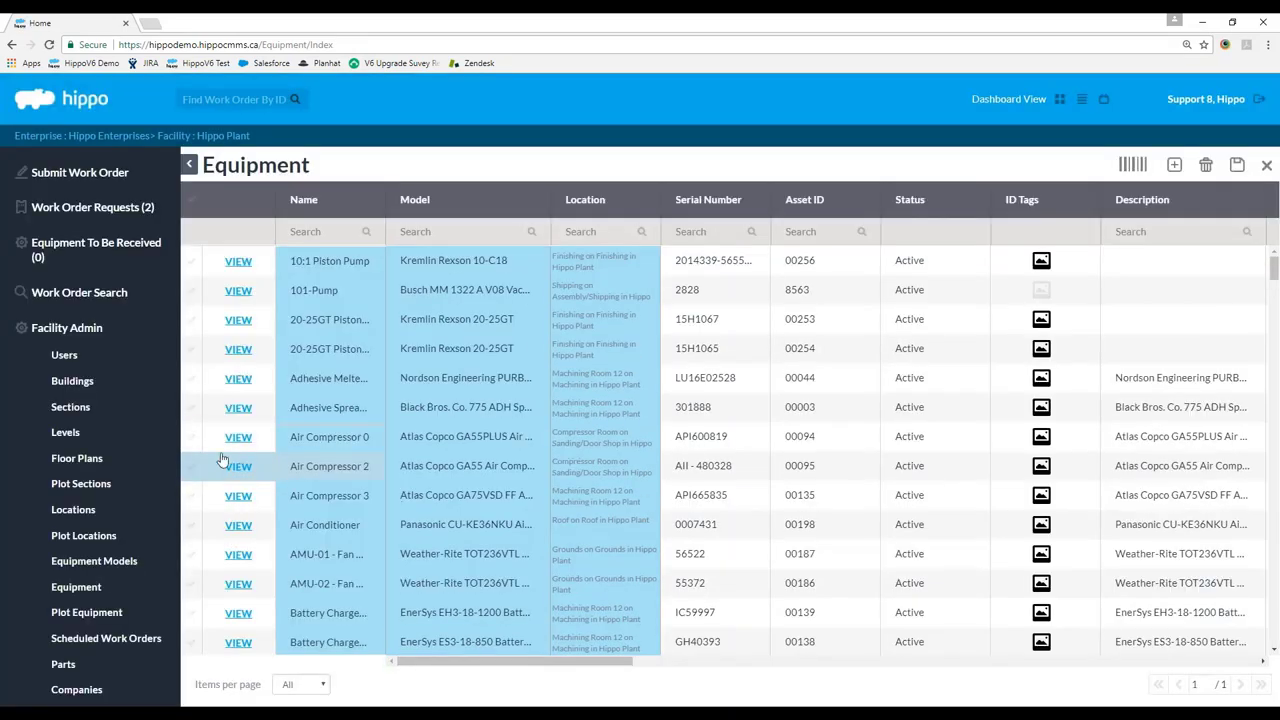
click(194, 442)
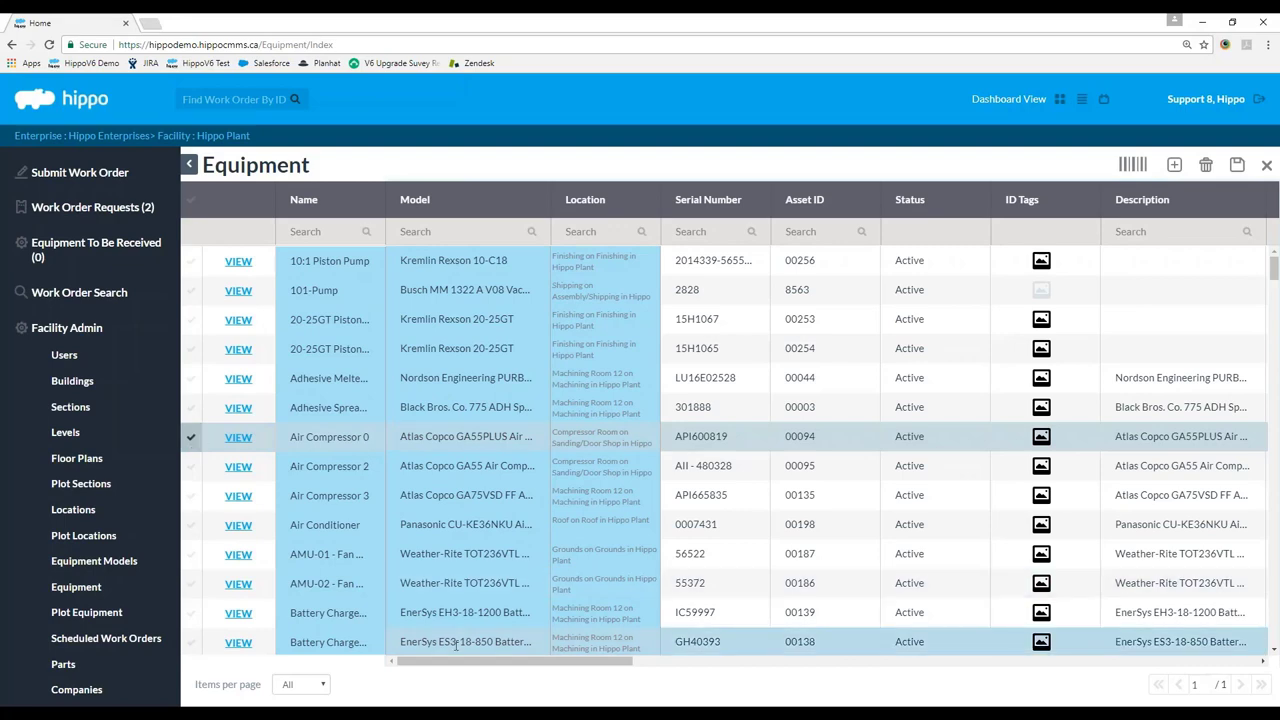
drag(466, 663, 878, 663)
Set Air Compressor 0's meter reading to 150, save, and close the equipment list.
click(880, 437)
text(150)
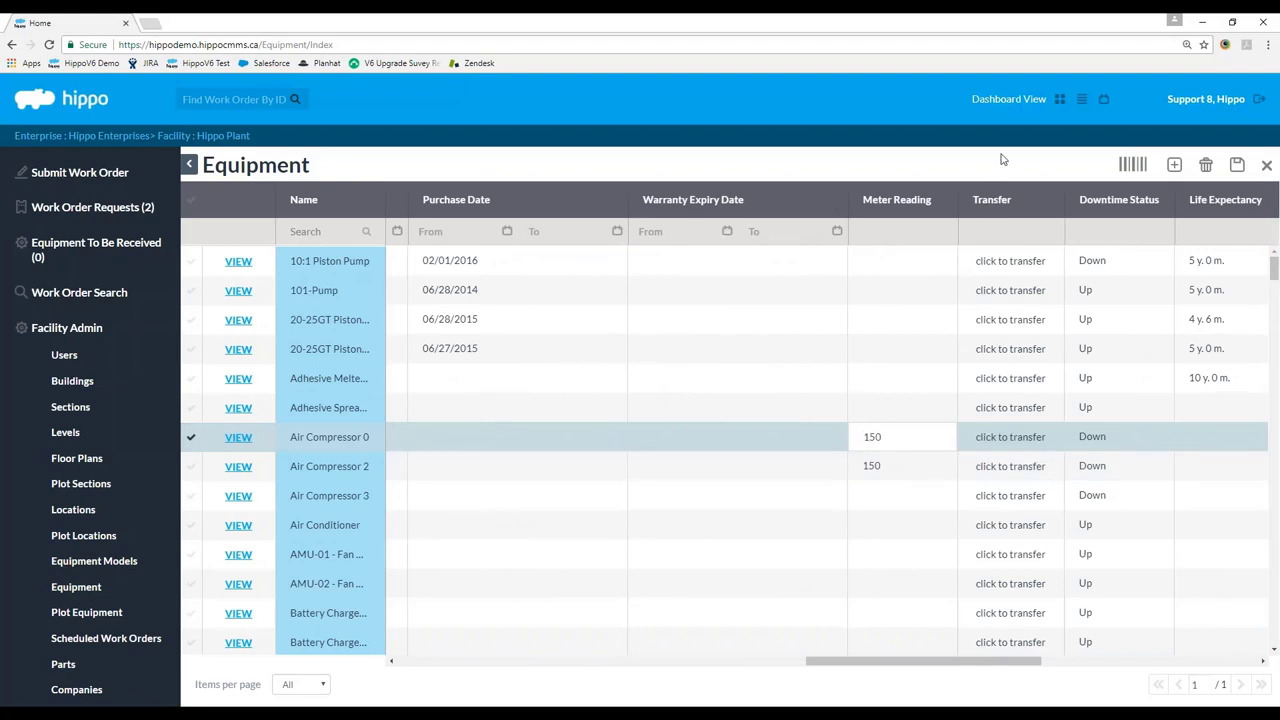
click(1237, 164)
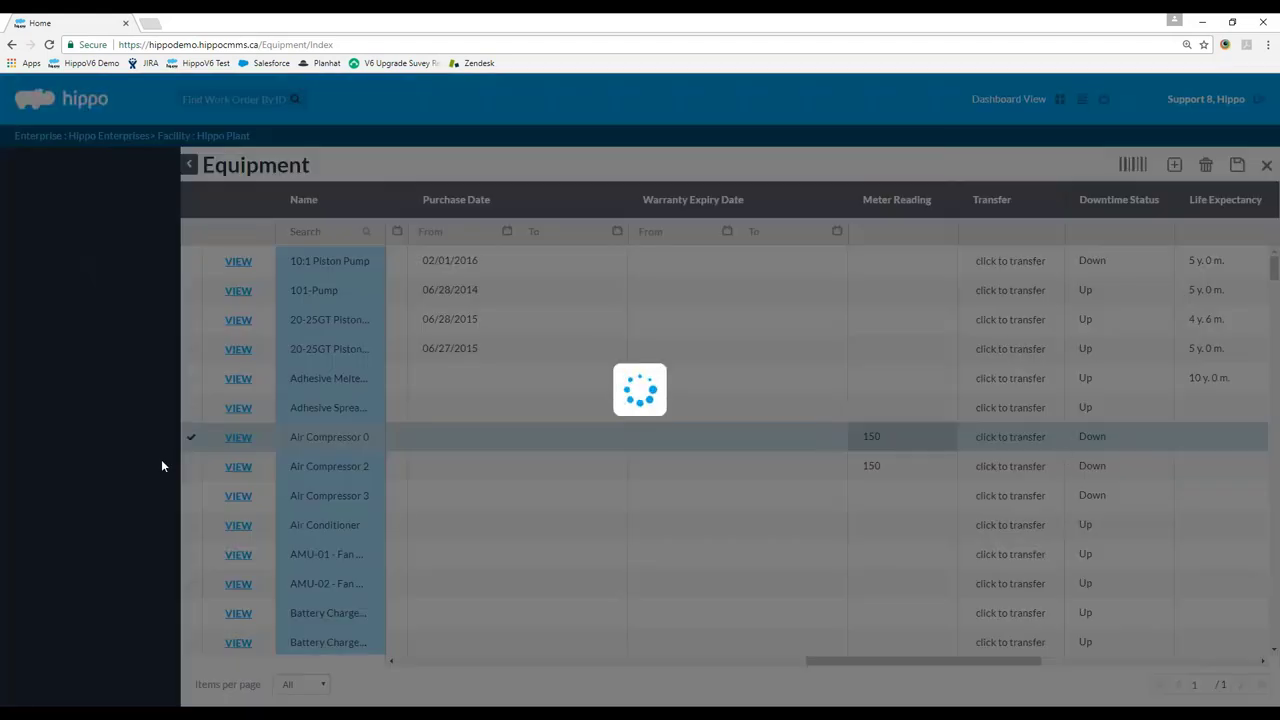
scroll(90, 560, down, 3)
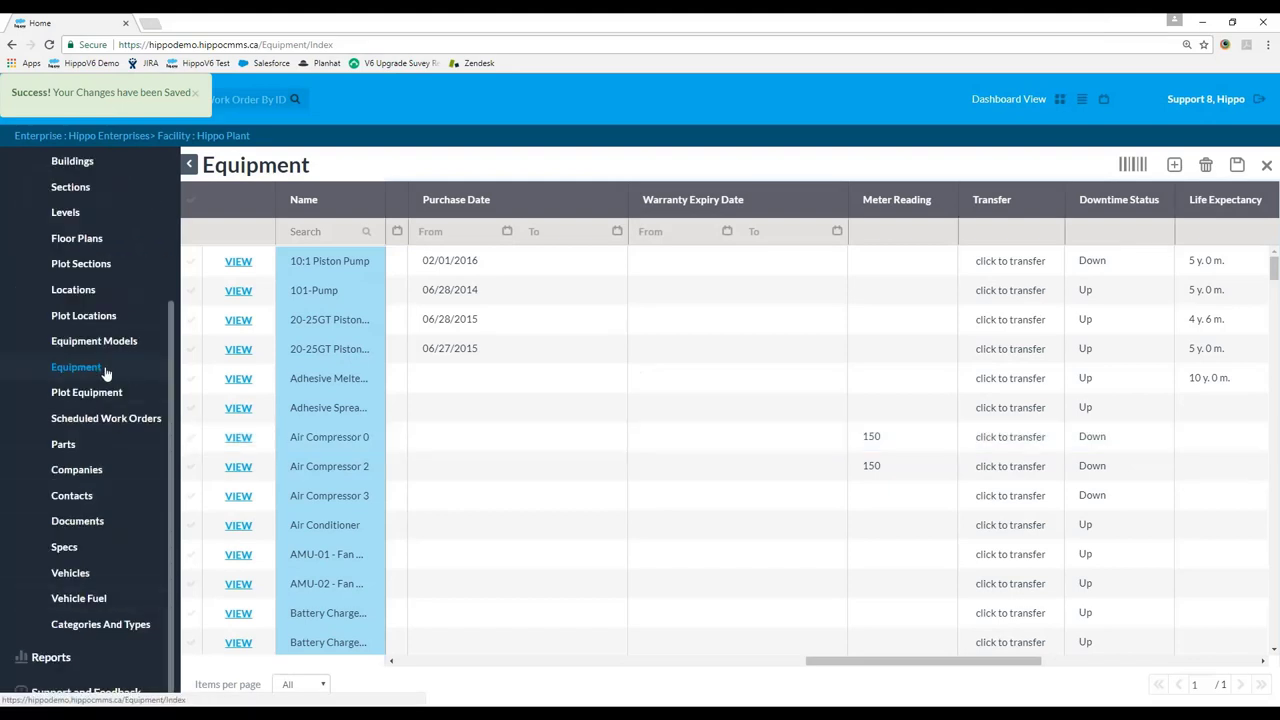
click(878, 437)
click(880, 437)
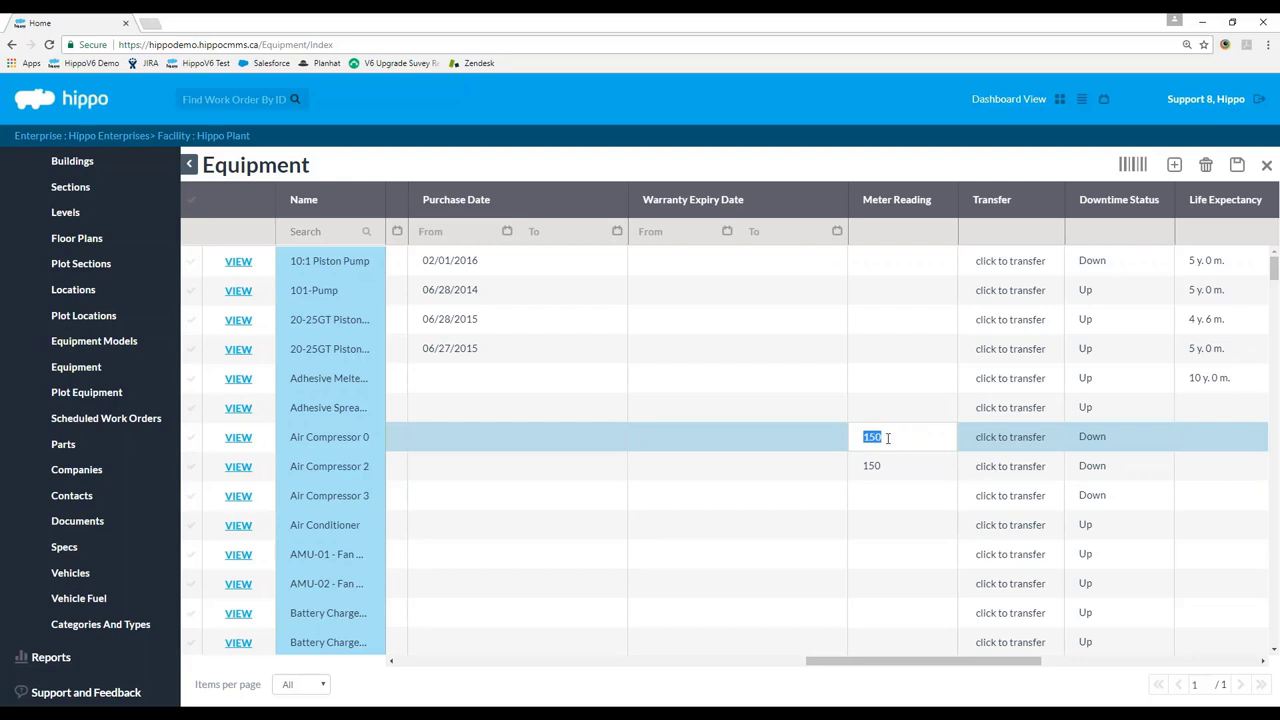
click(1237, 166)
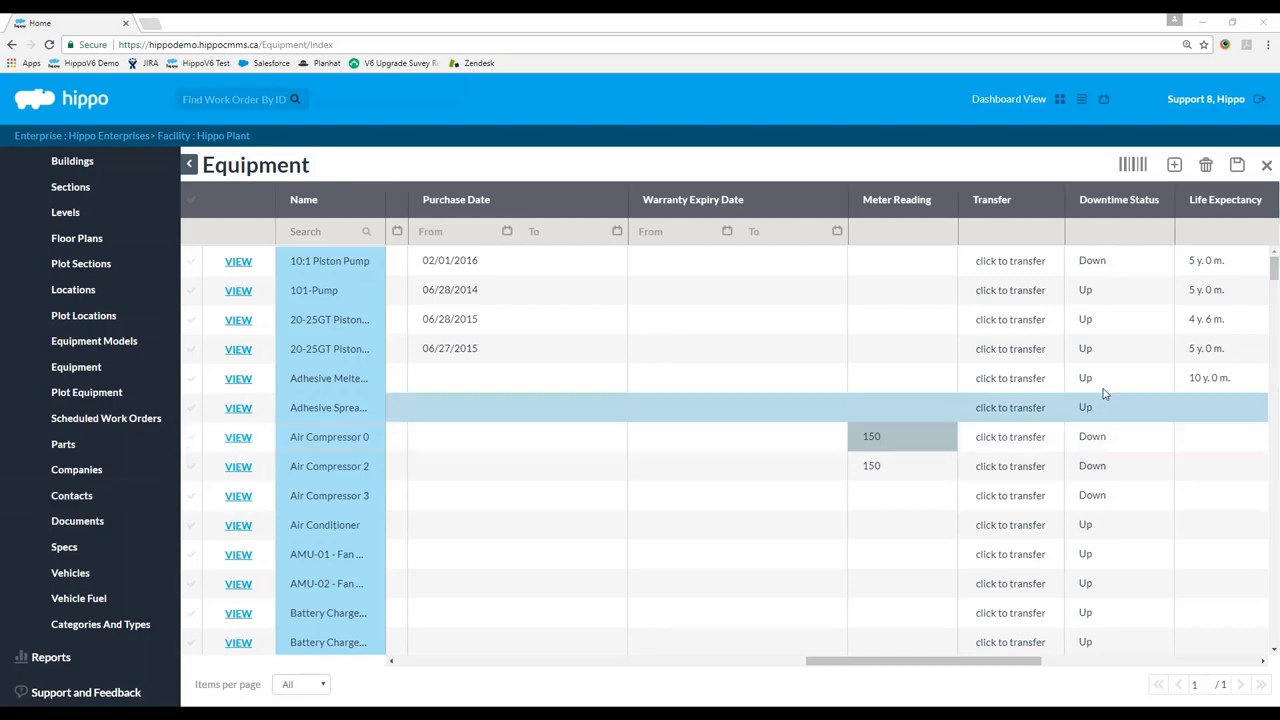
click(1266, 166)
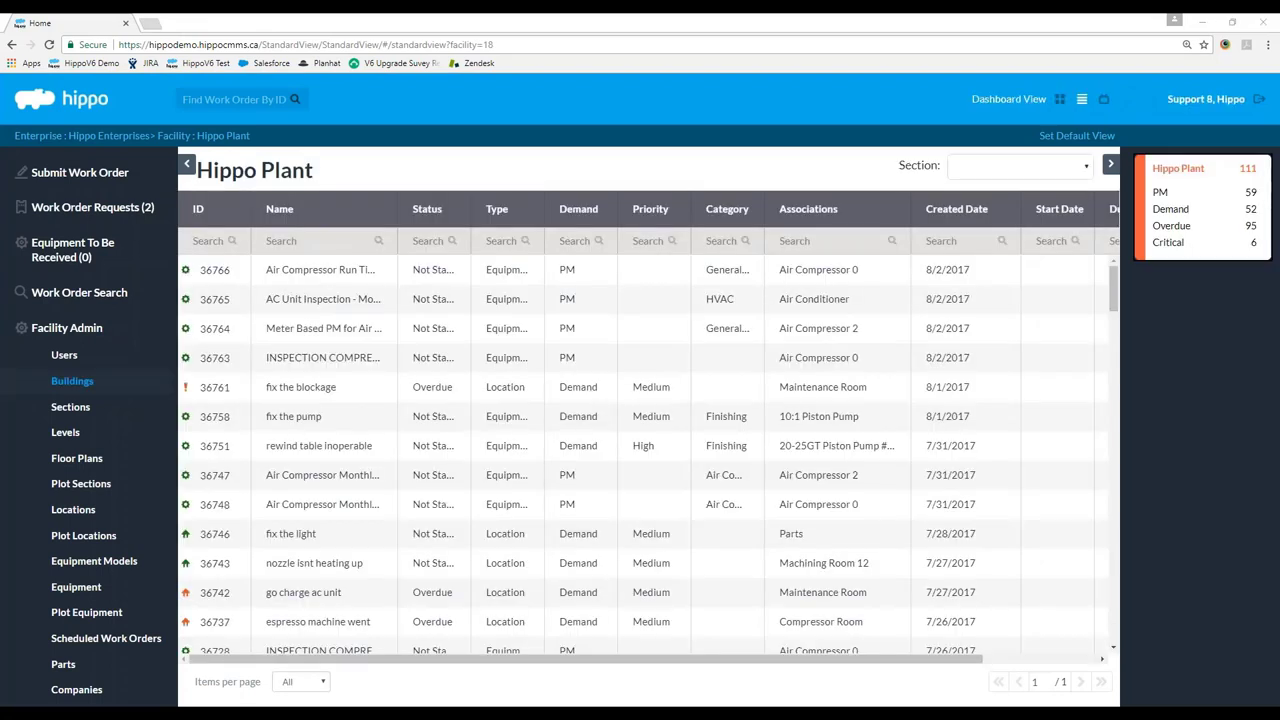
Widen the Name column and review work order #36766, closing it without saving.
drag(397, 209, 633, 209)
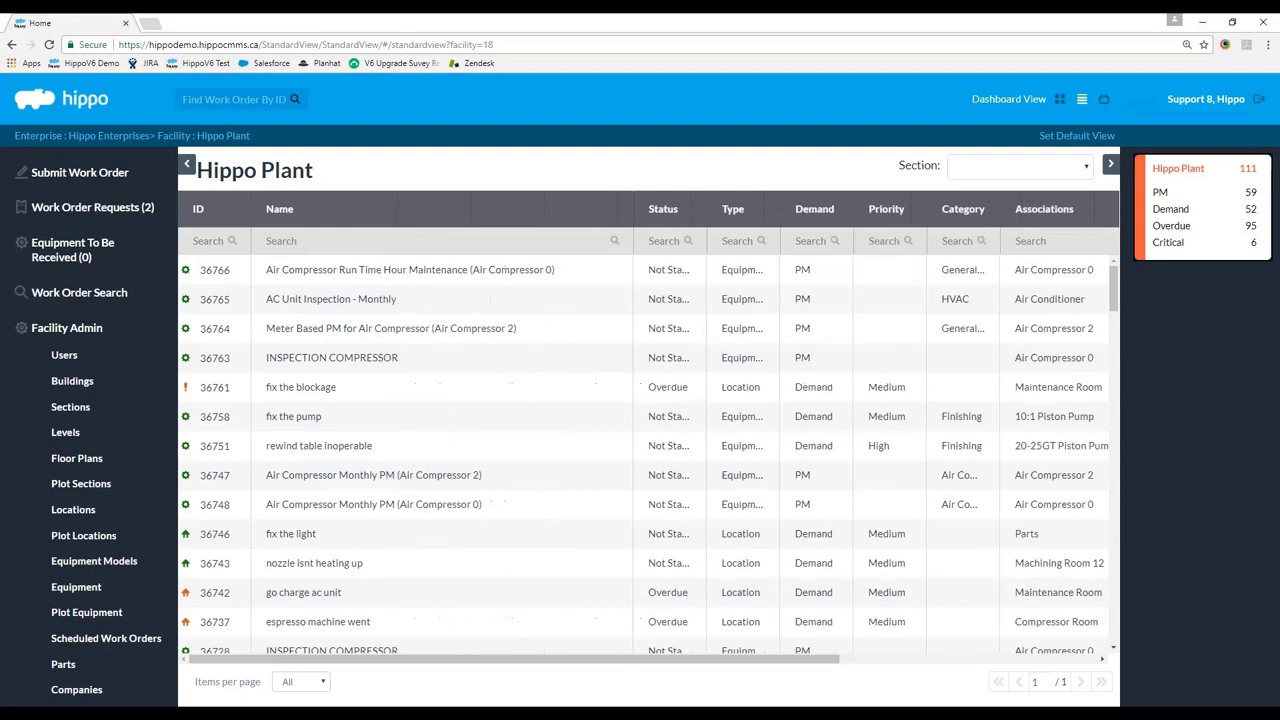
click(326, 281)
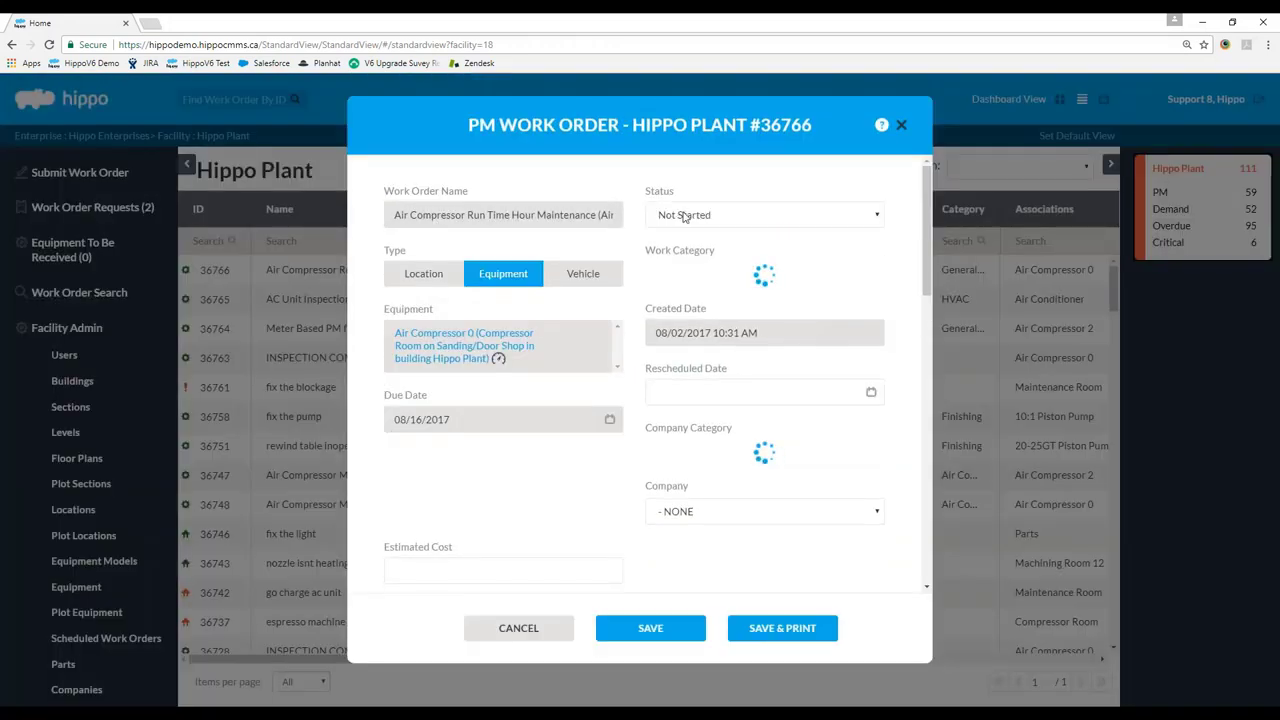
drag(926, 187, 926, 215)
scroll(542, 335, down, 2)
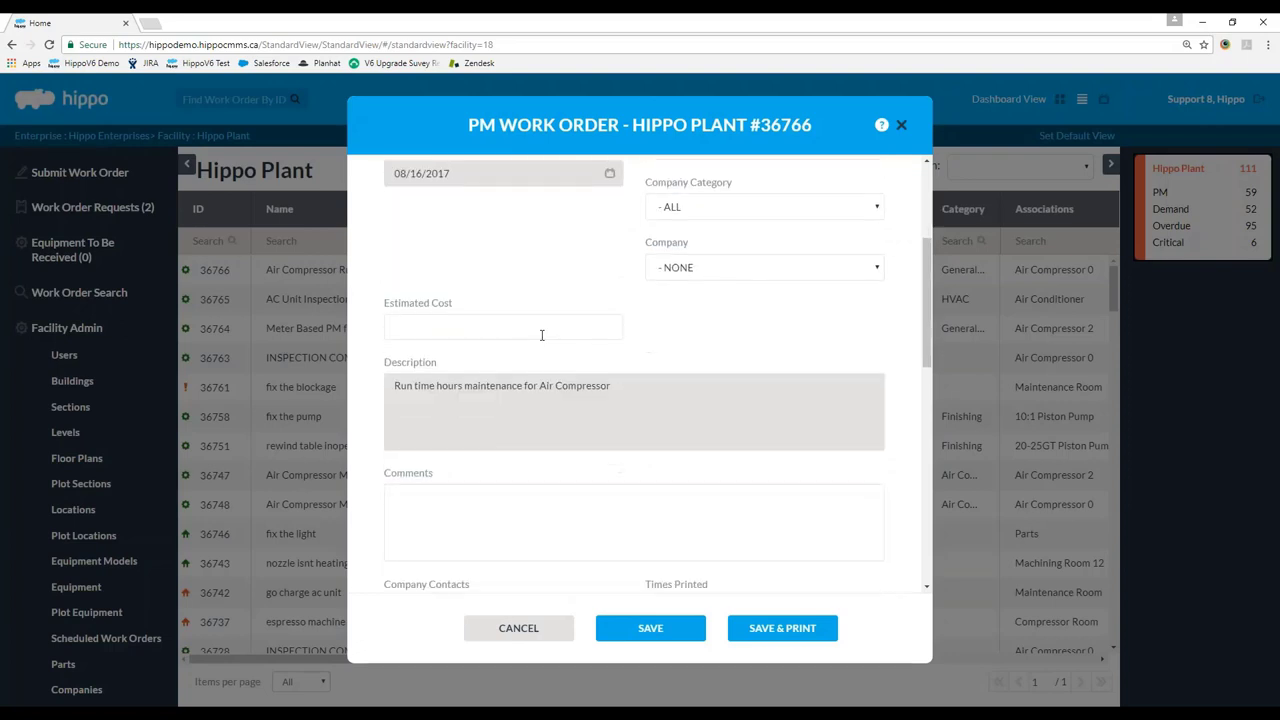
drag(924, 317, 878, 207)
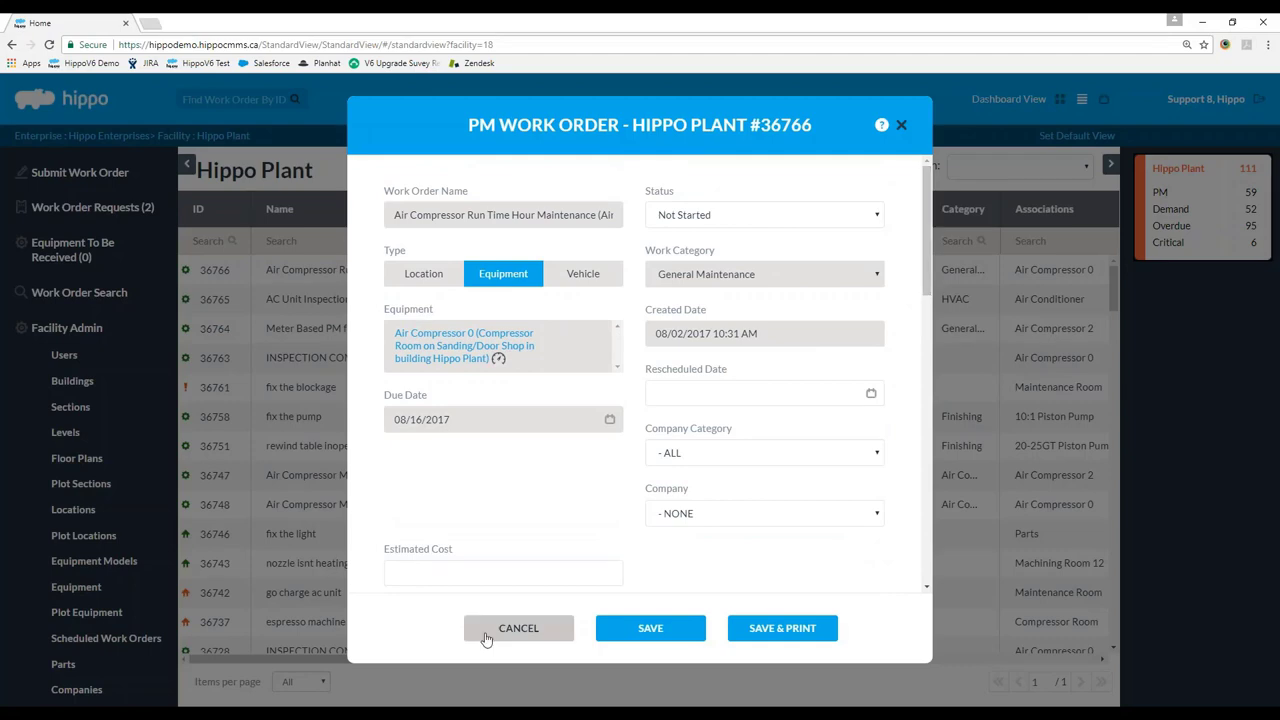
click(518, 628)
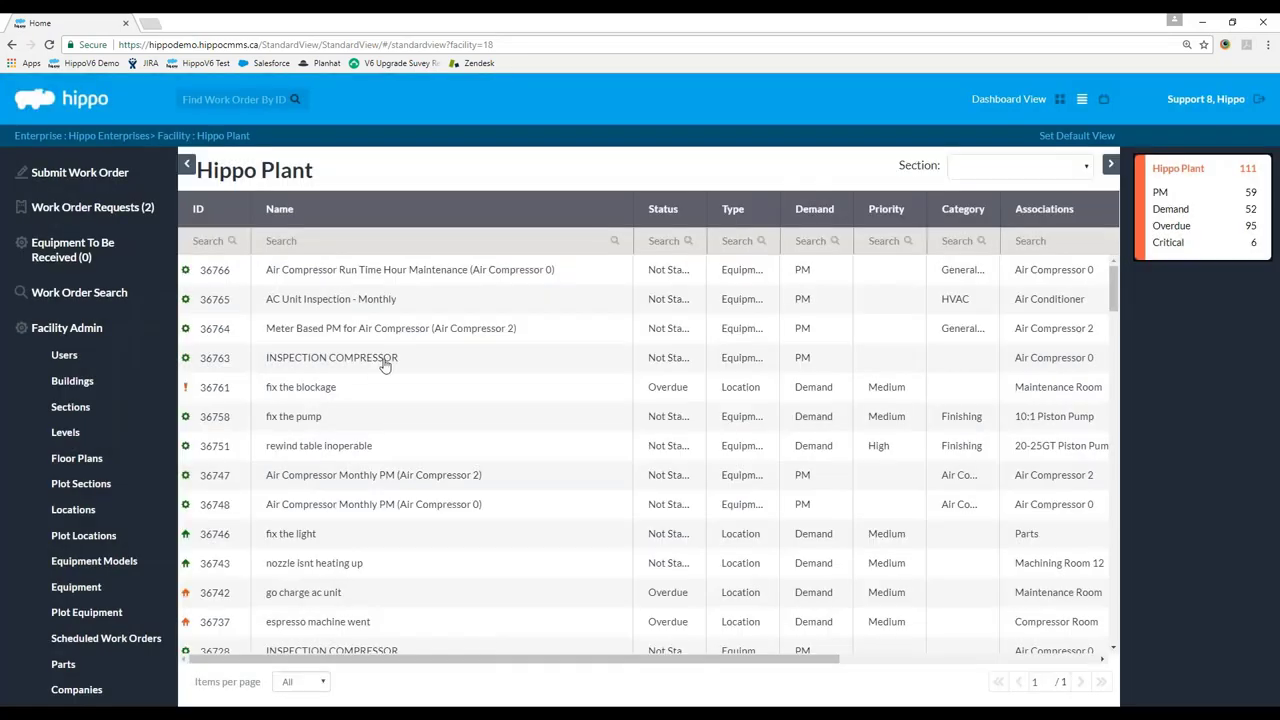
Sort by Demand with PM orders first and review INSPECTION COMPRESSOR work order #36763.
click(814, 209)
click(814, 209)
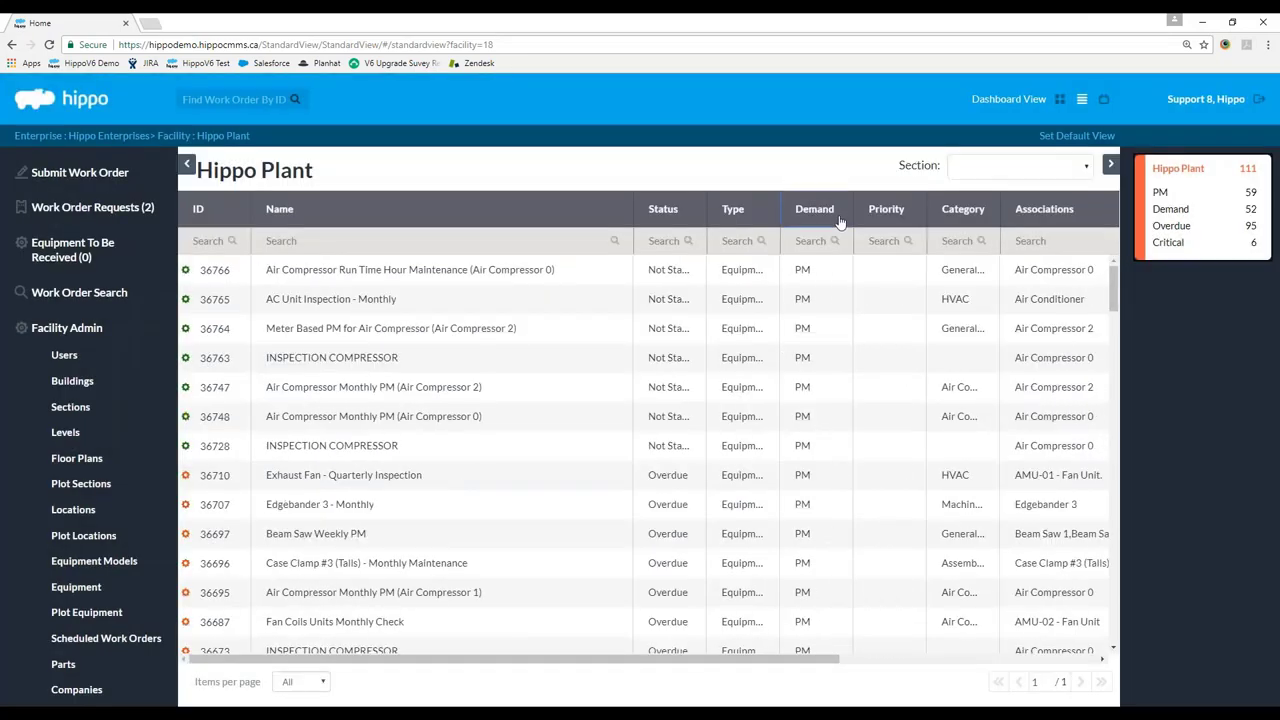
click(371, 362)
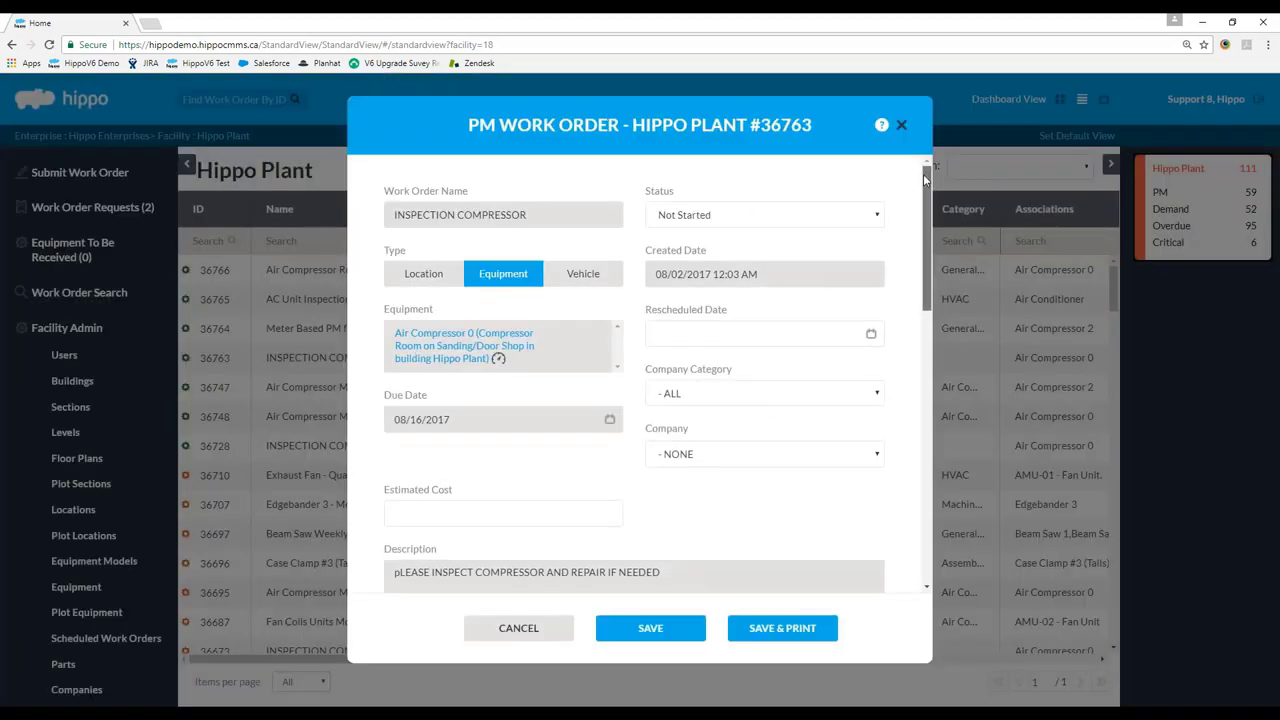
drag(925, 178, 941, 459)
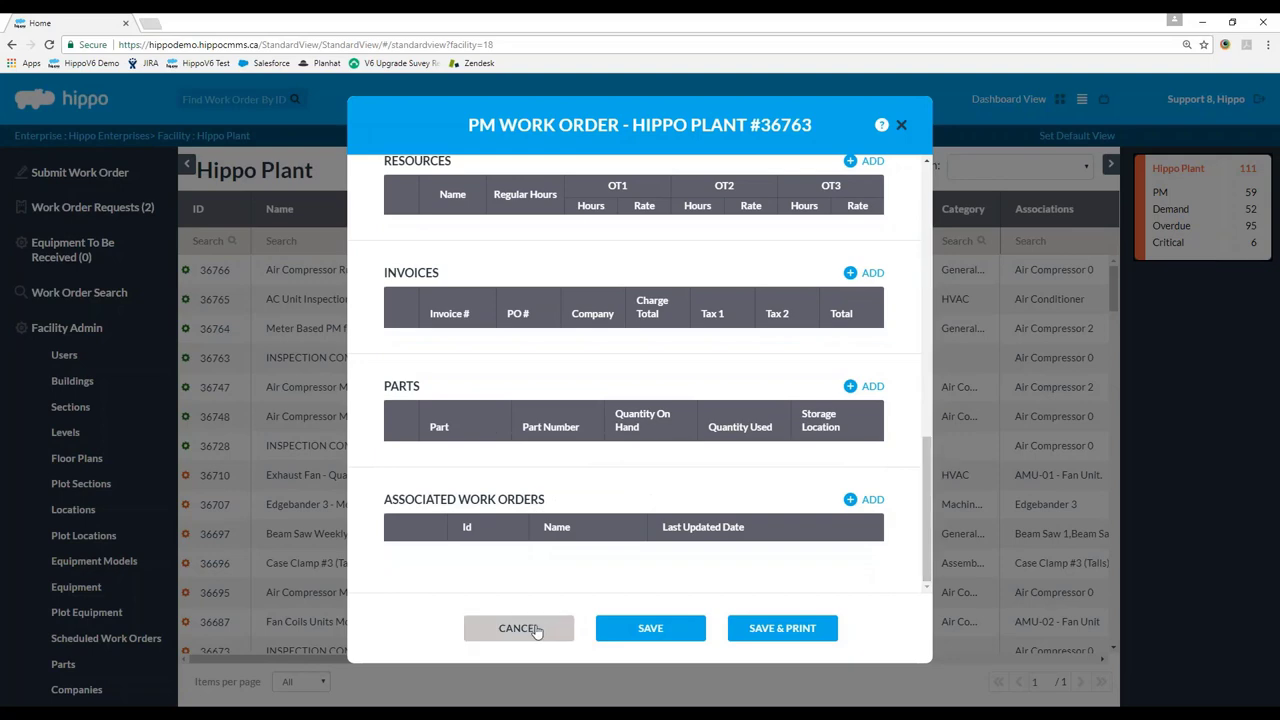
click(534, 630)
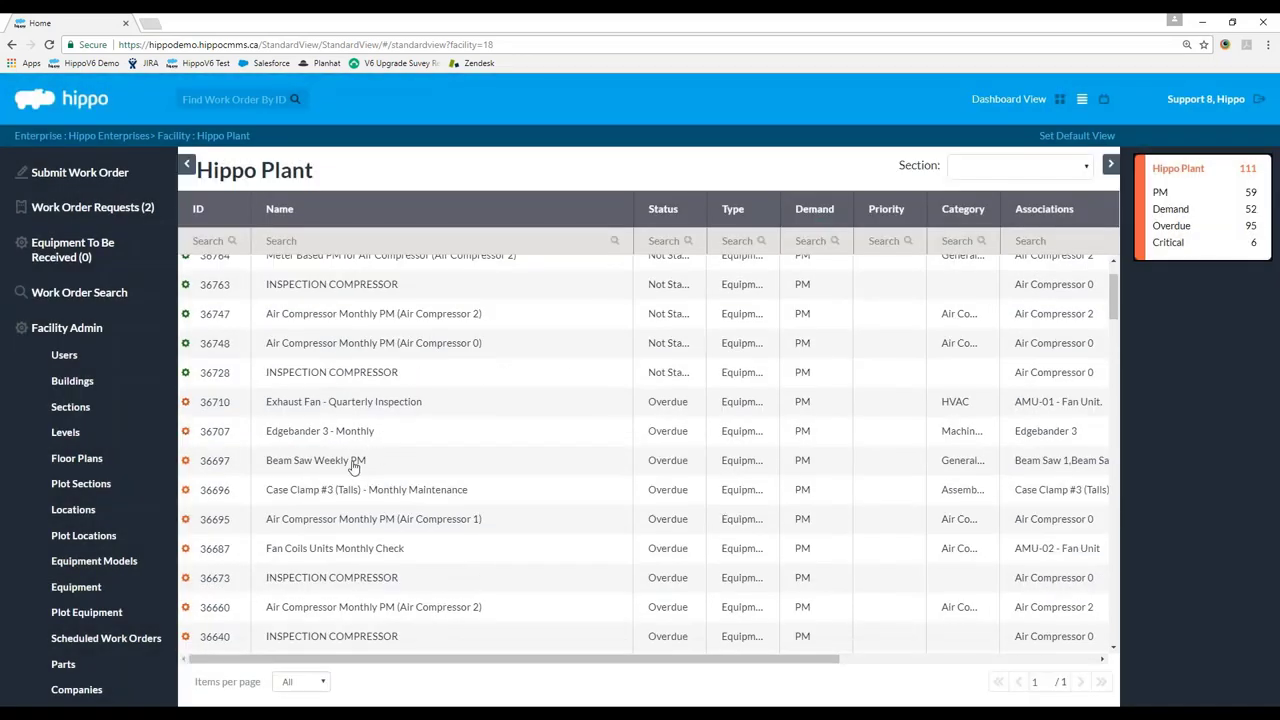
click(350, 465)
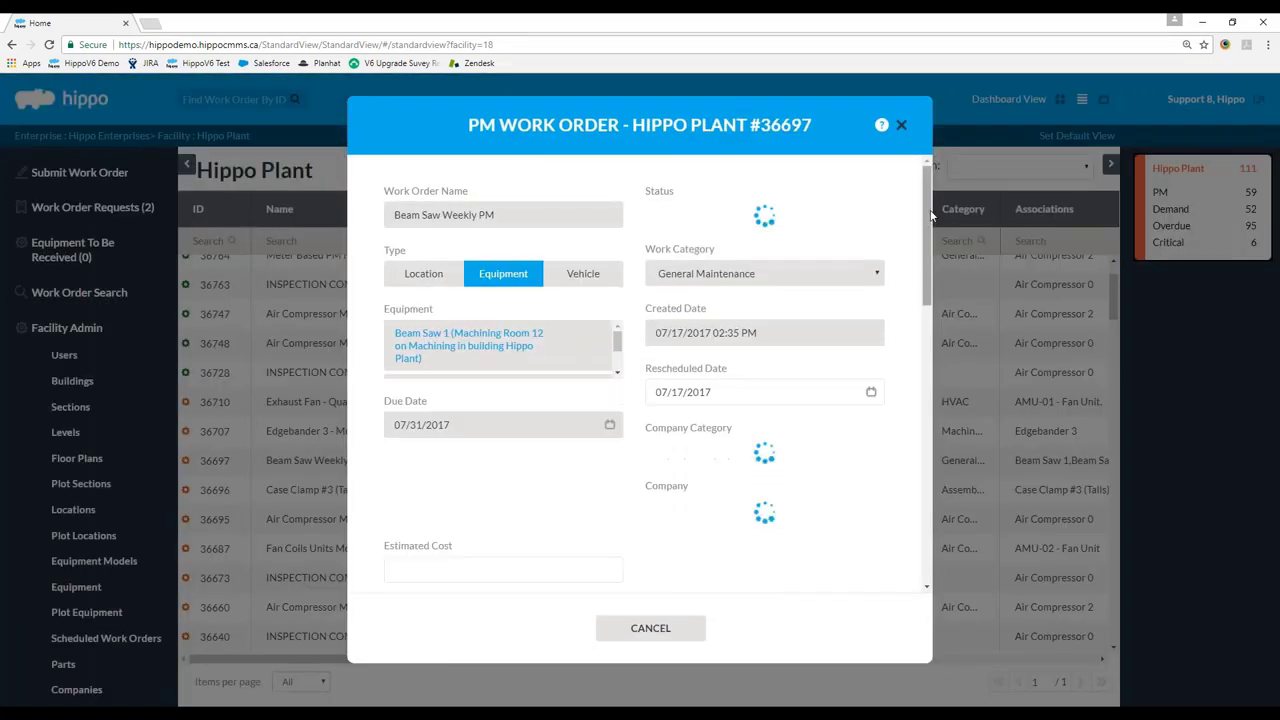
drag(930, 215, 921, 413)
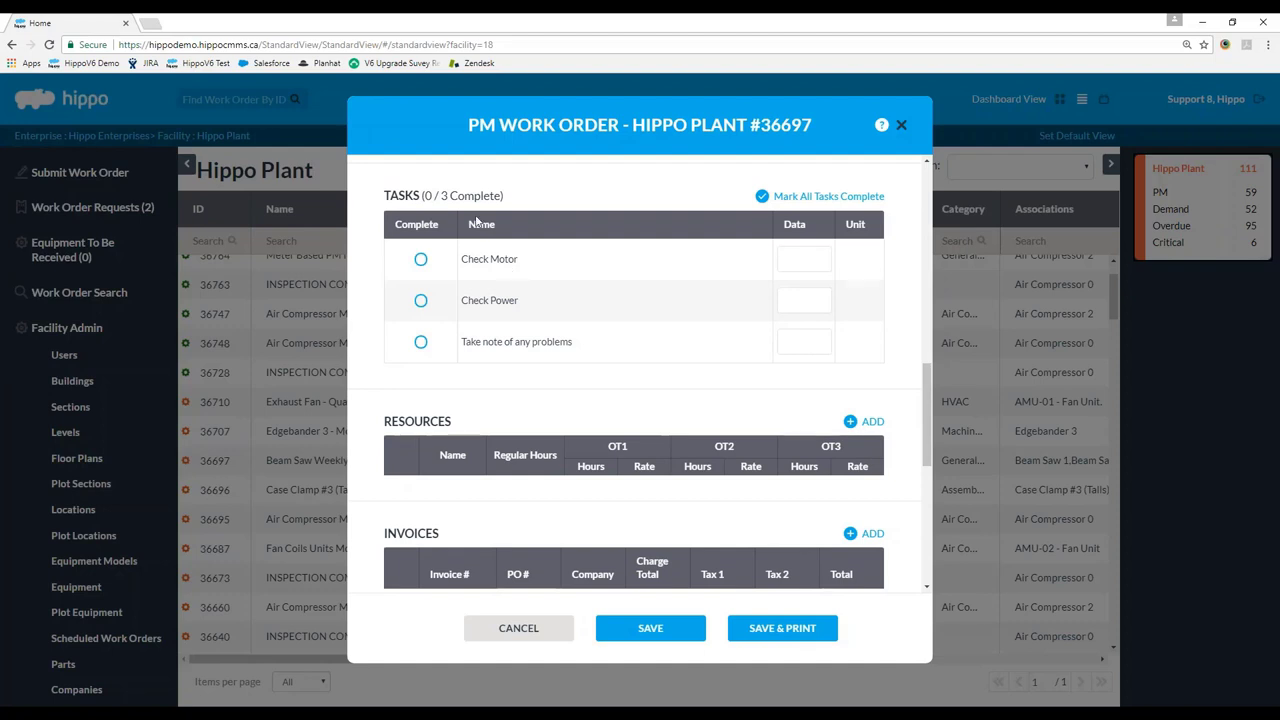
click(421, 259)
click(421, 300)
click(421, 343)
click(421, 343)
click(421, 300)
scroll(451, 329, up, 10)
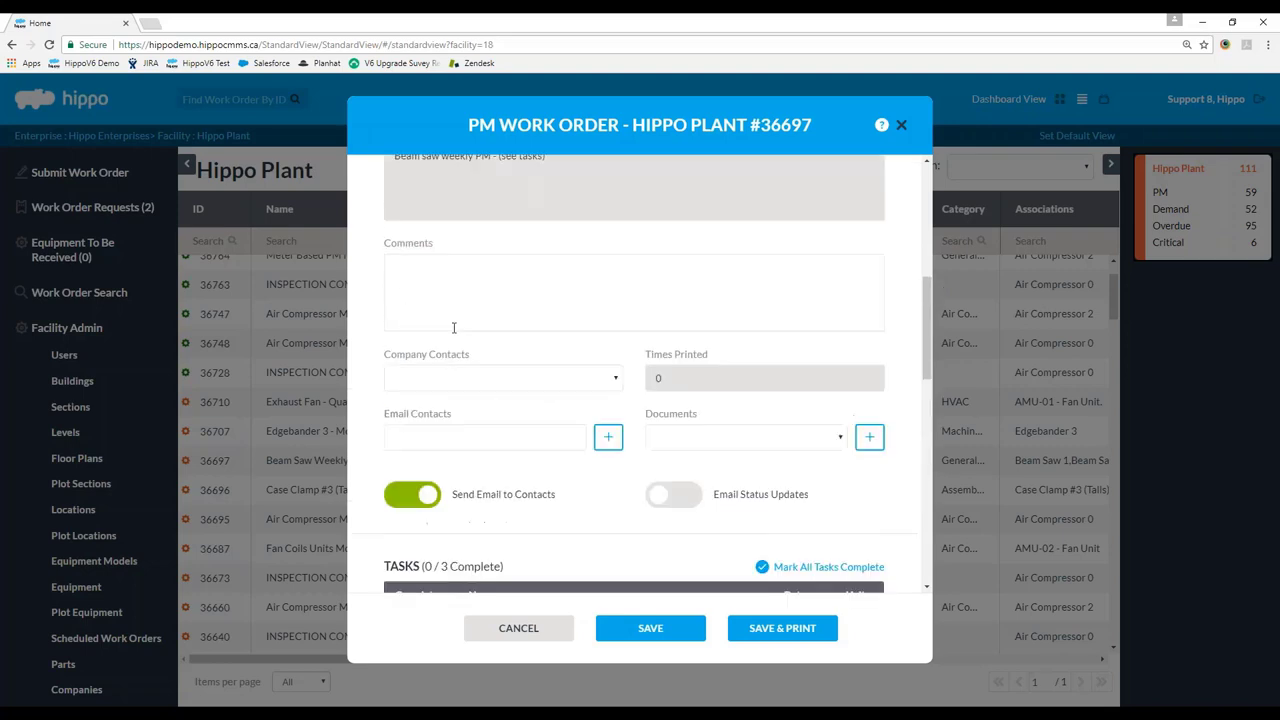
scroll(464, 354, up, 1)
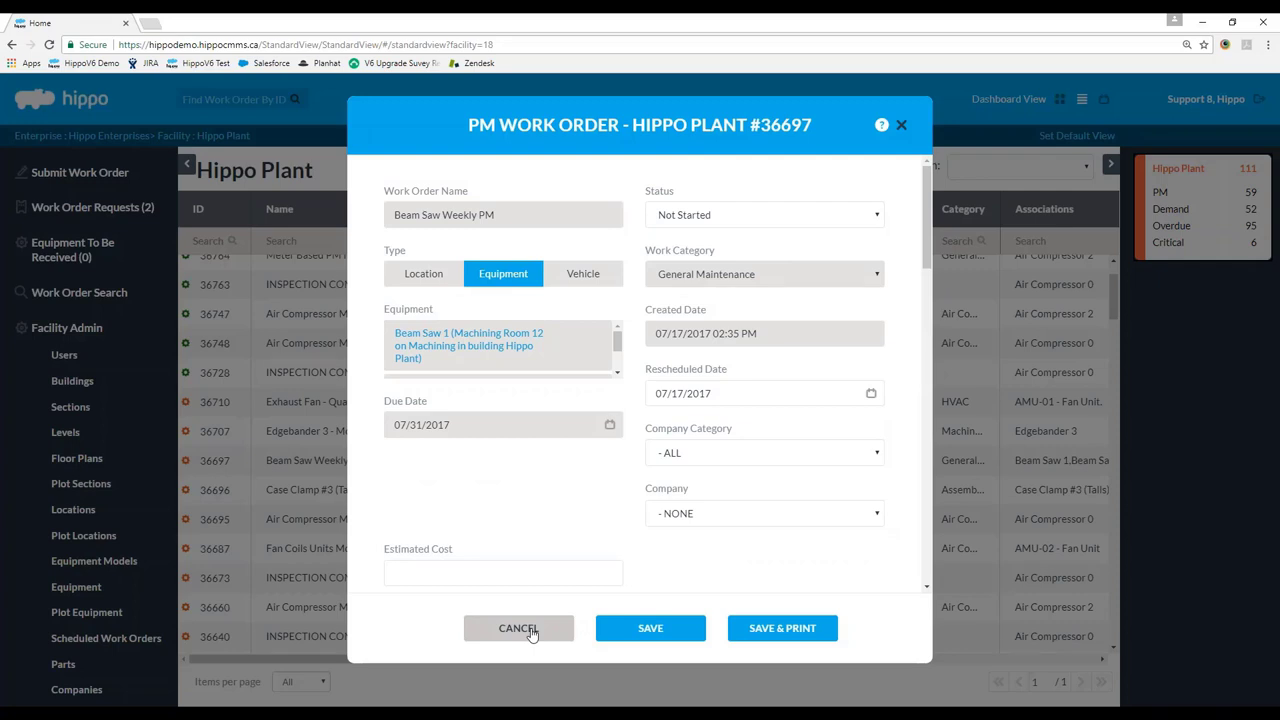
click(518, 628)
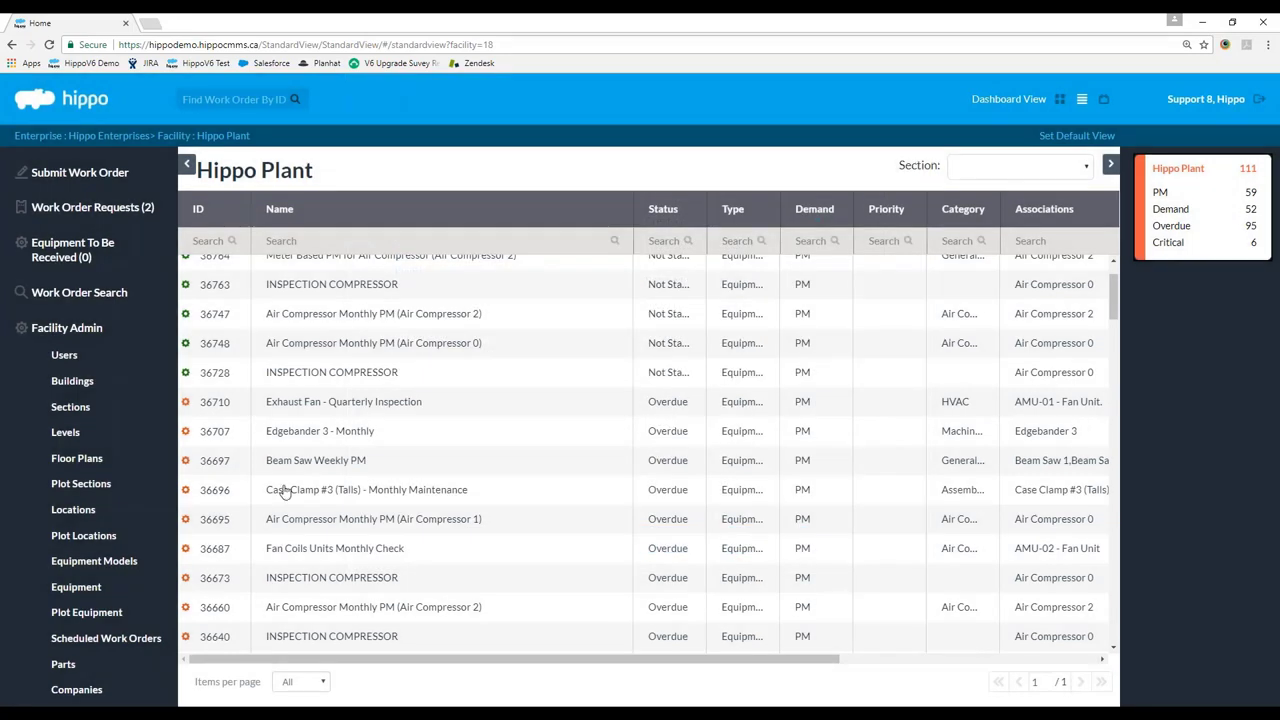
Visit the Scheduled Work Orders list, touch Air Compressor 1's name, and close it unchanged.
click(110, 640)
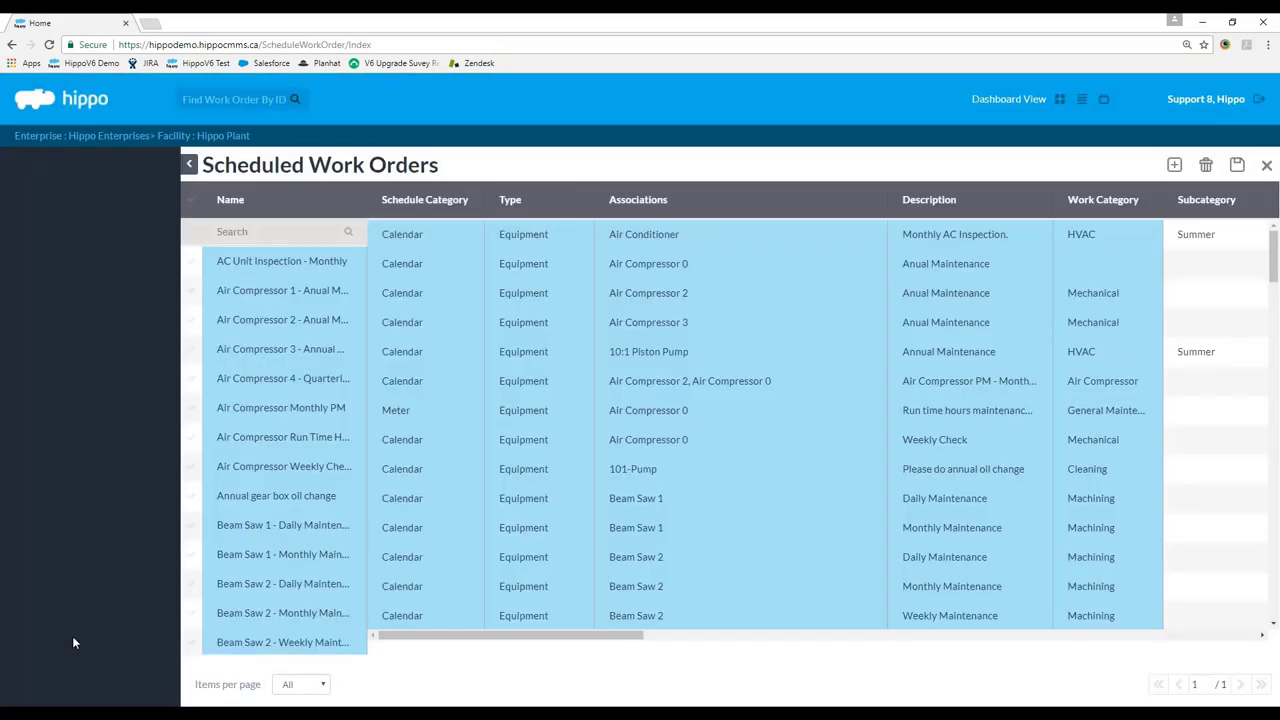
click(330, 291)
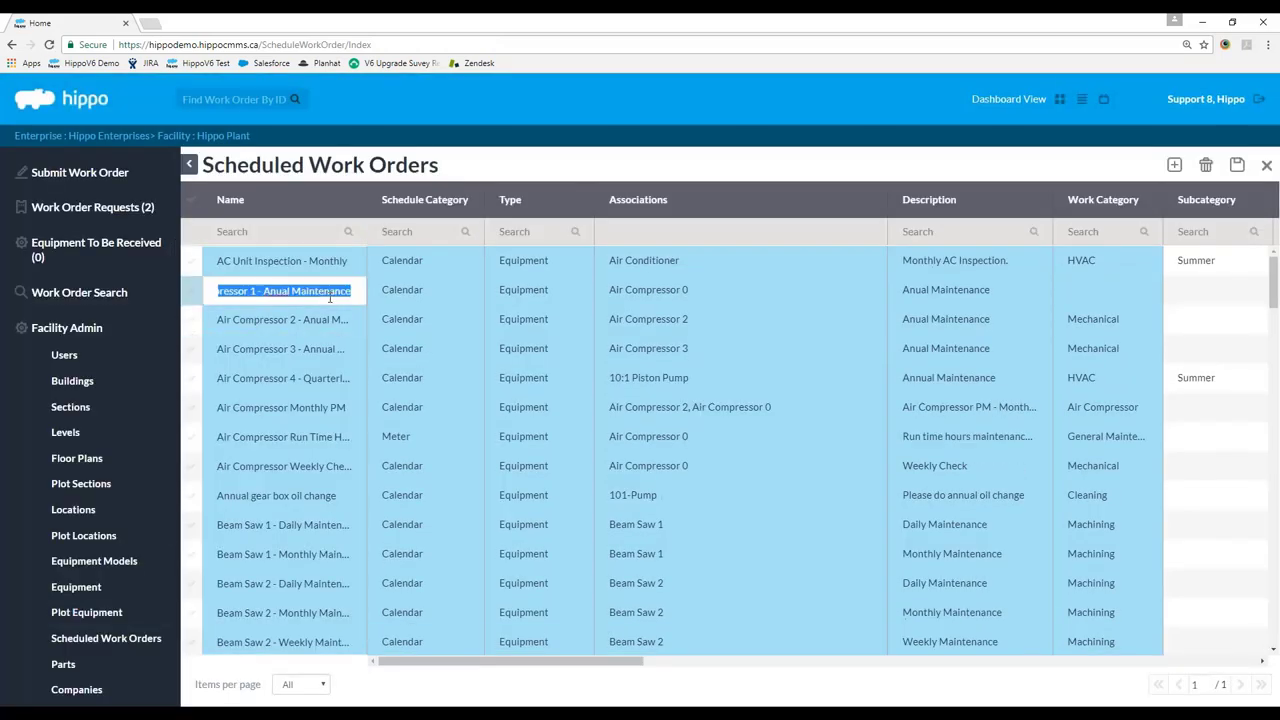
click(330, 297)
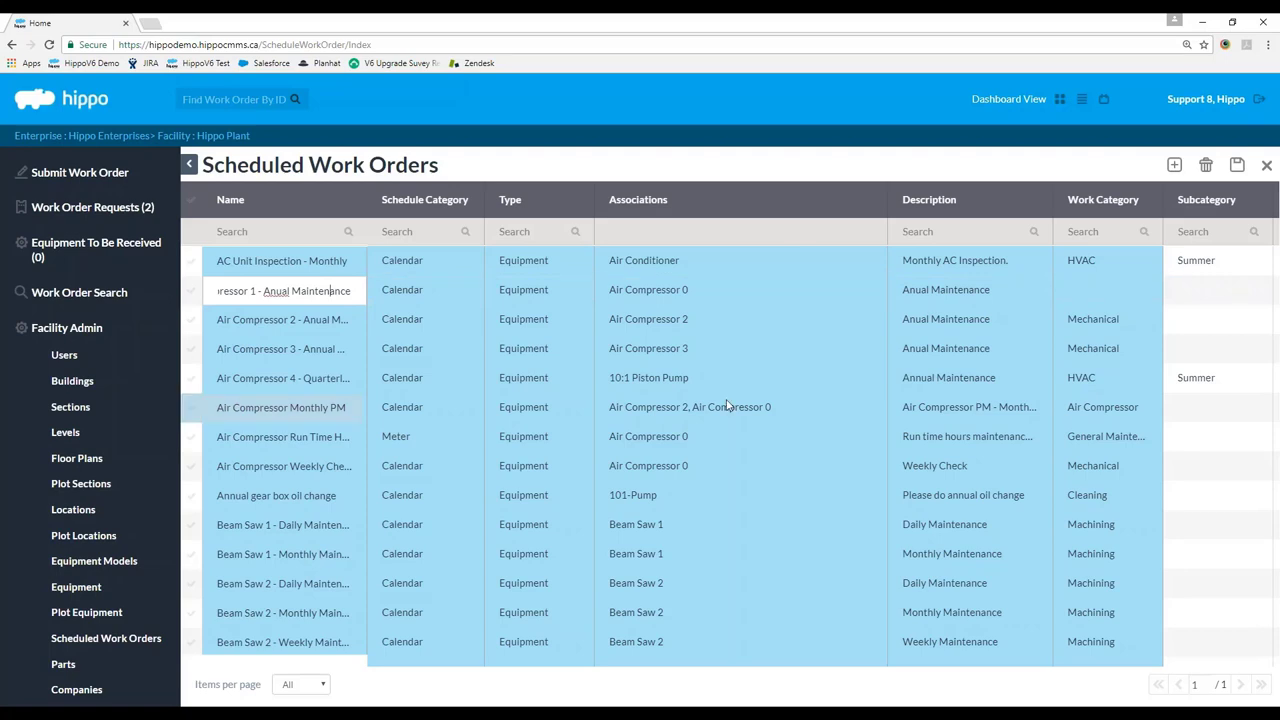
click(1266, 165)
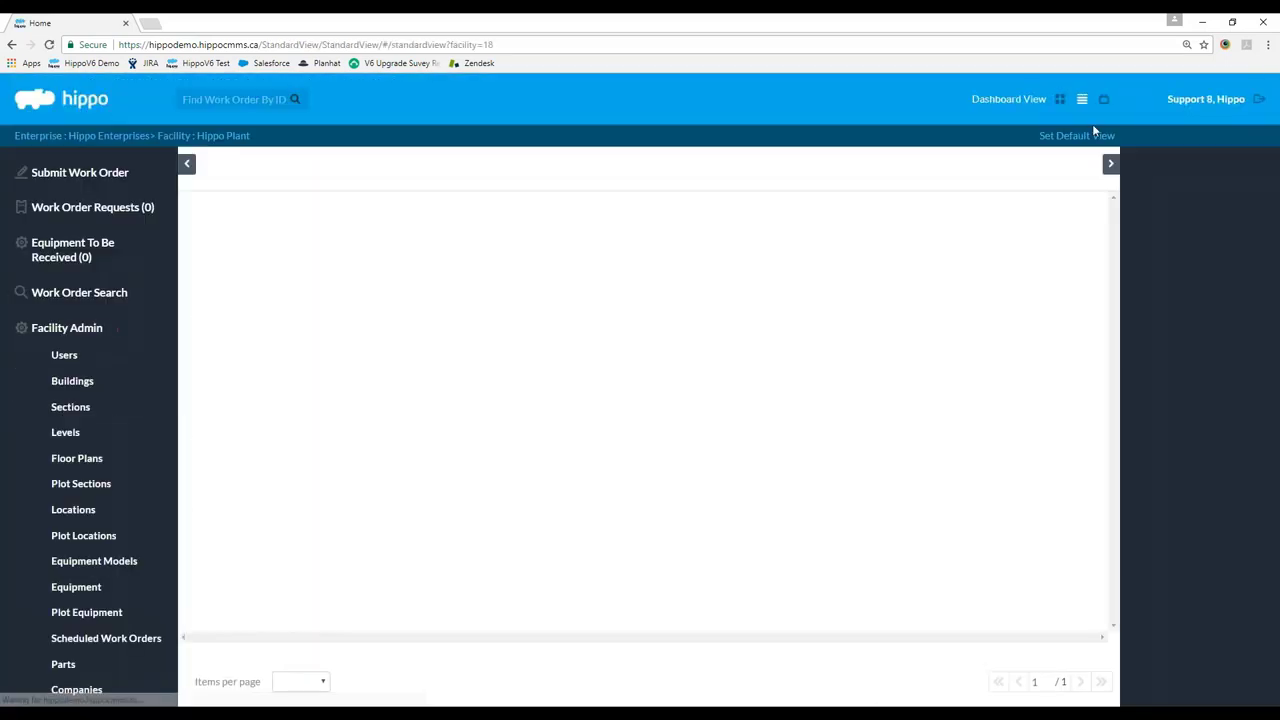
Switch from the Hippo Plant dashboard to the Standard table view of 111 work orders.
click(1064, 100)
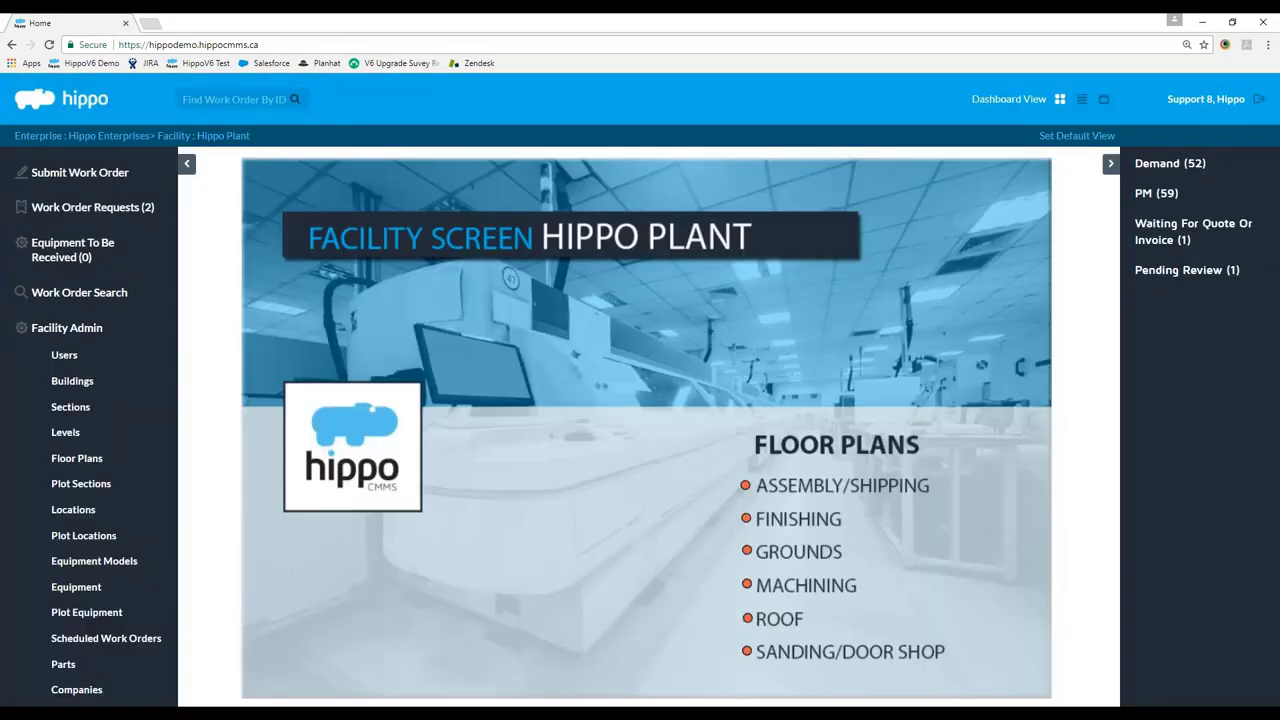
click(1160, 200)
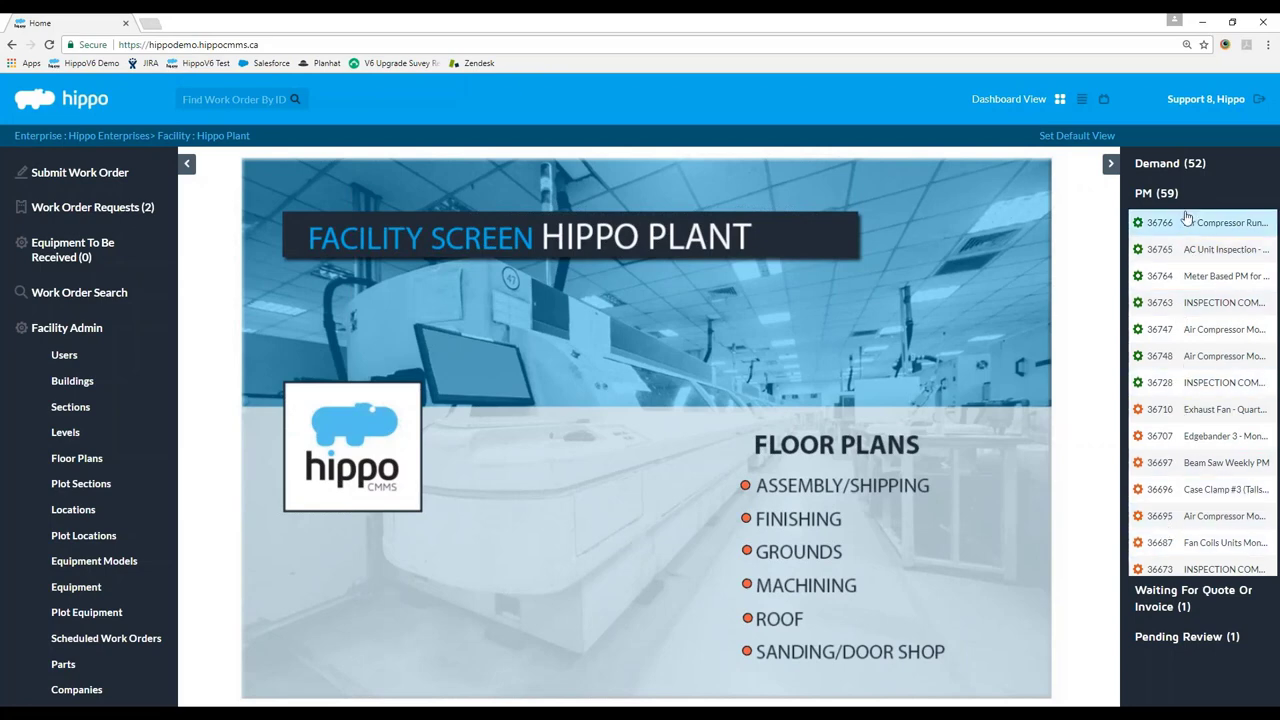
click(1179, 201)
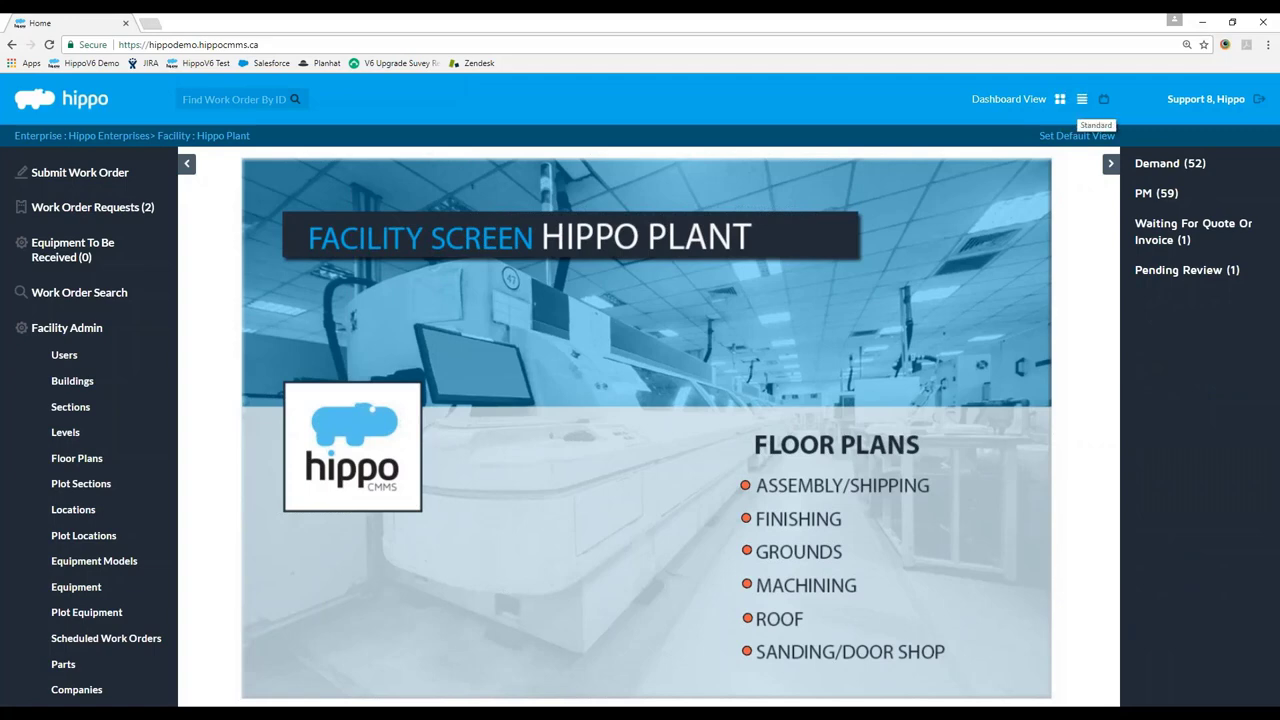
click(1081, 99)
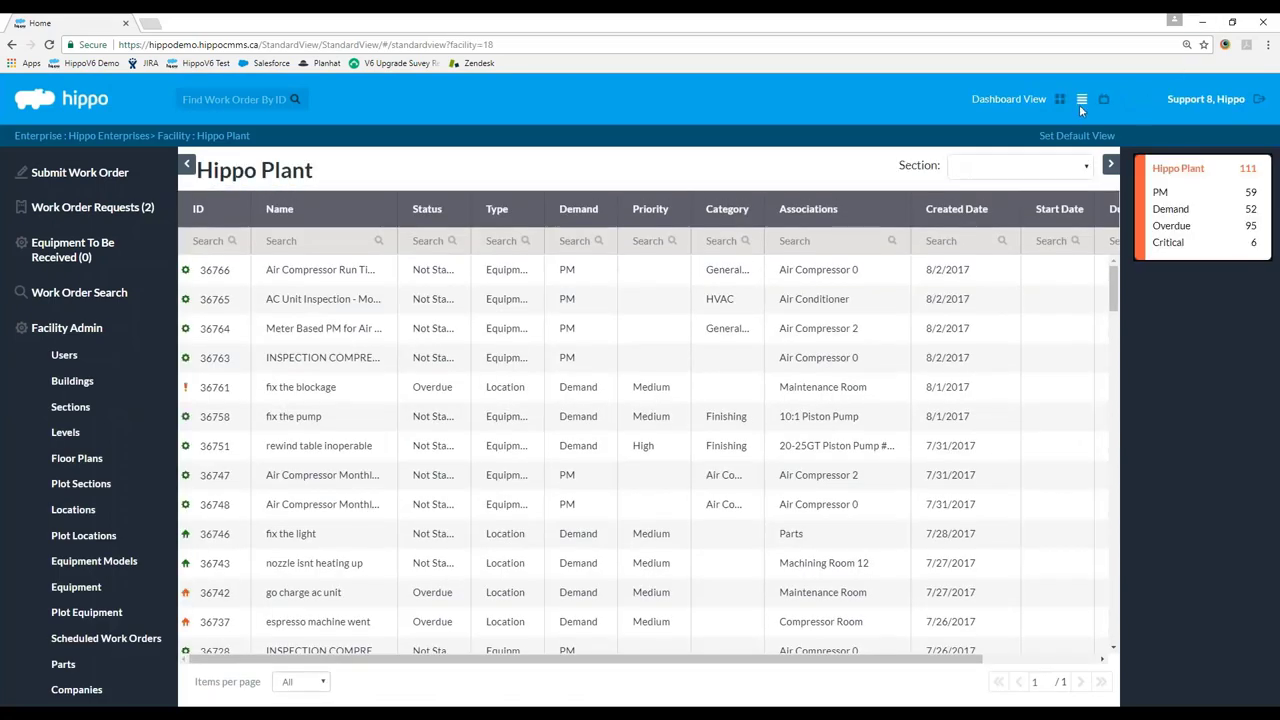
Switch the Hippo Plant work orders to the August 2017 Calendar view.
click(1104, 99)
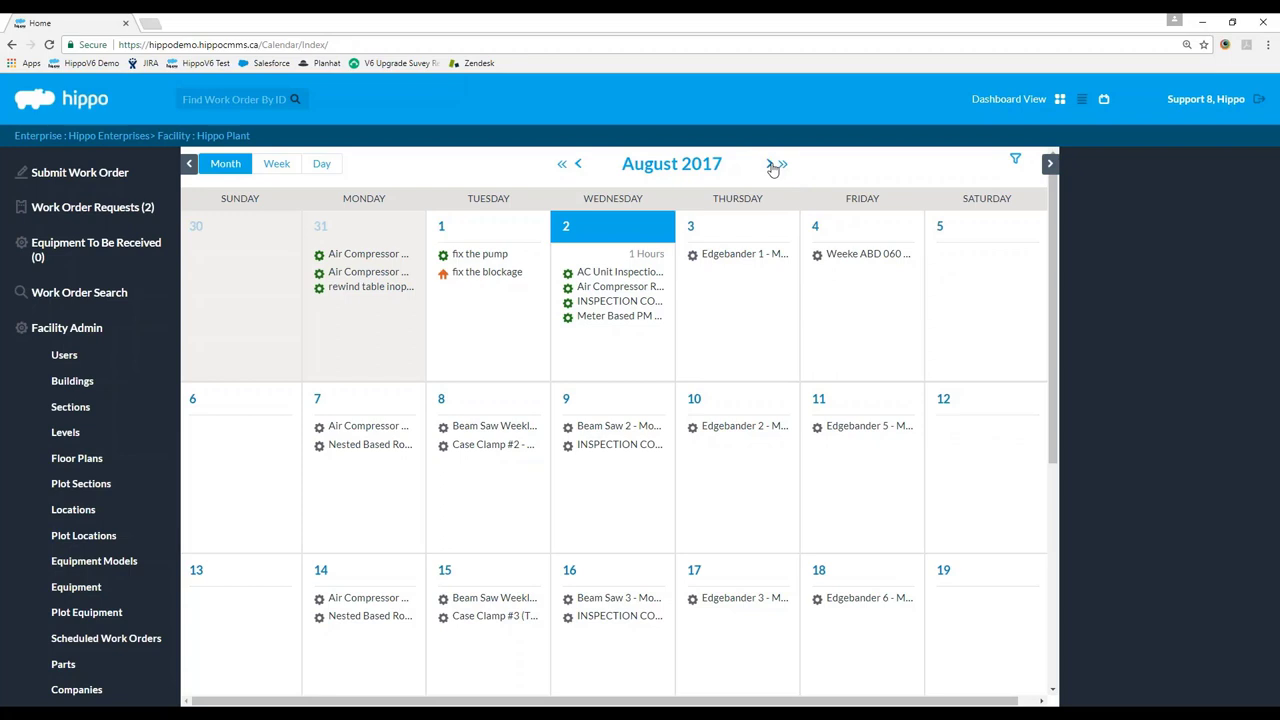
Reschedule the Meter Based PM from August 2 to August 3.
click(770, 164)
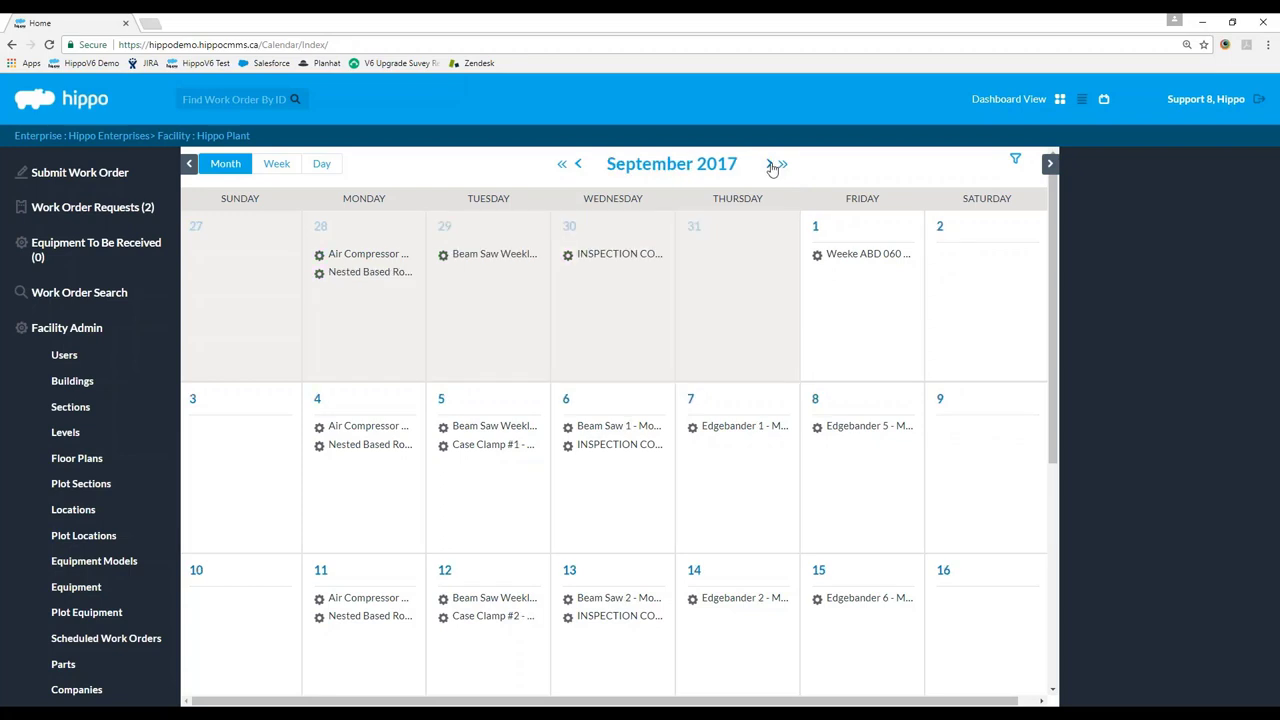
scroll(658, 508, down, 1)
mouse_move(380, 482)
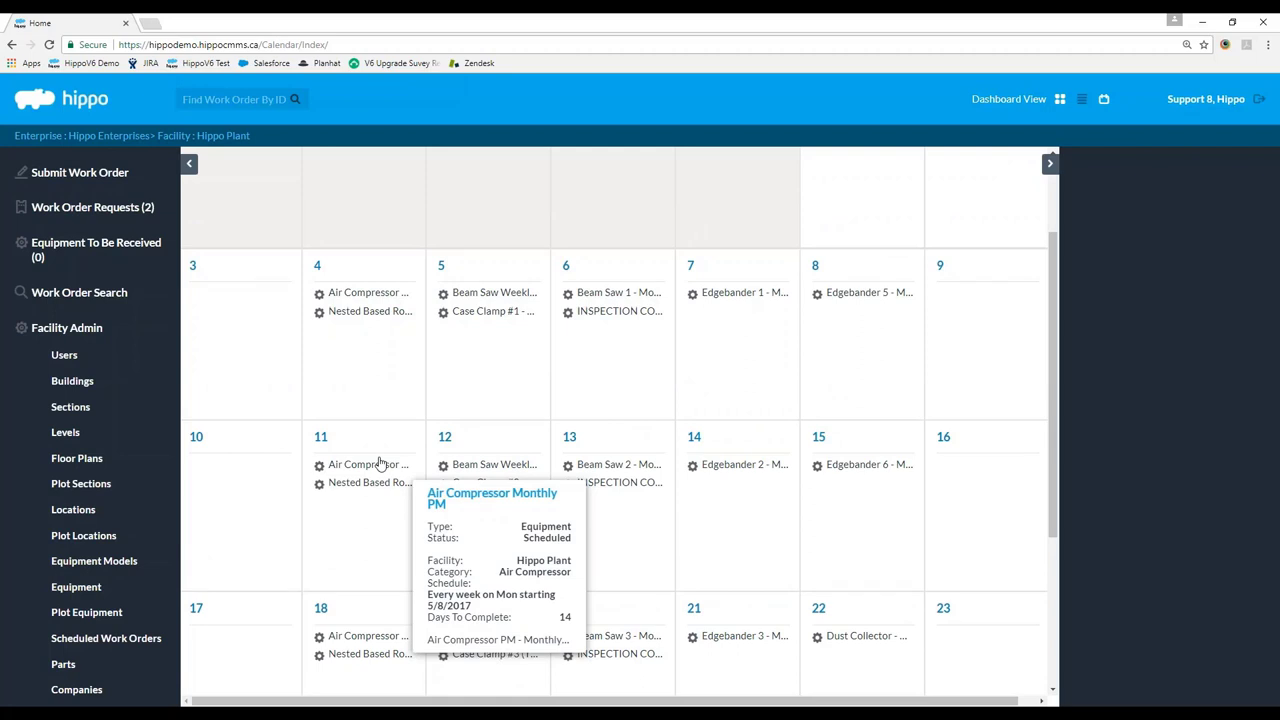
scroll(632, 449, up, 1)
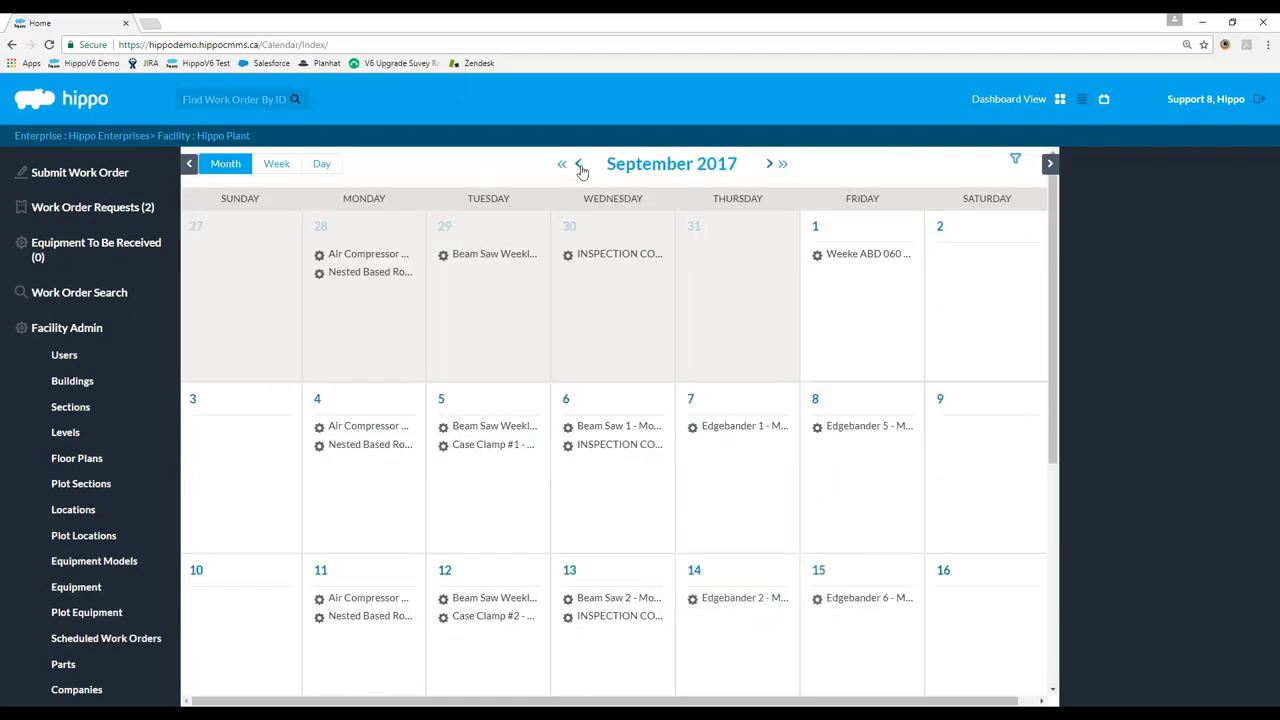
click(578, 165)
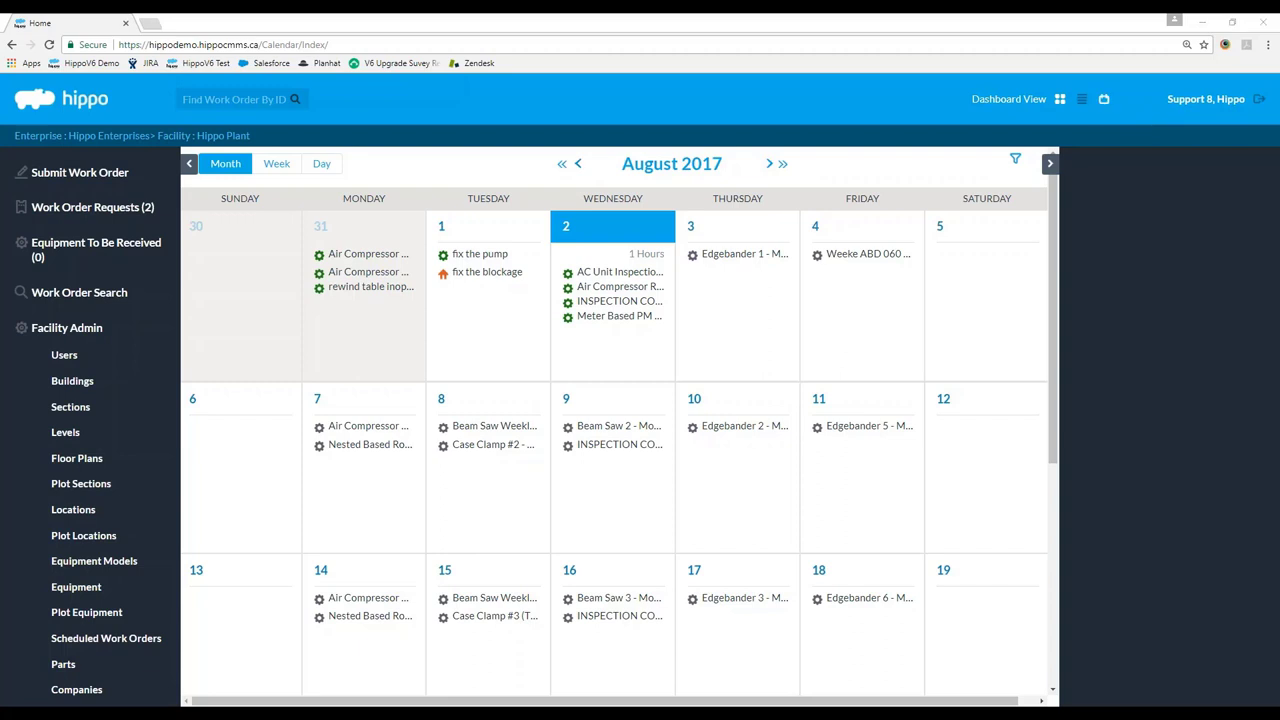
scroll(523, 414, down, 2)
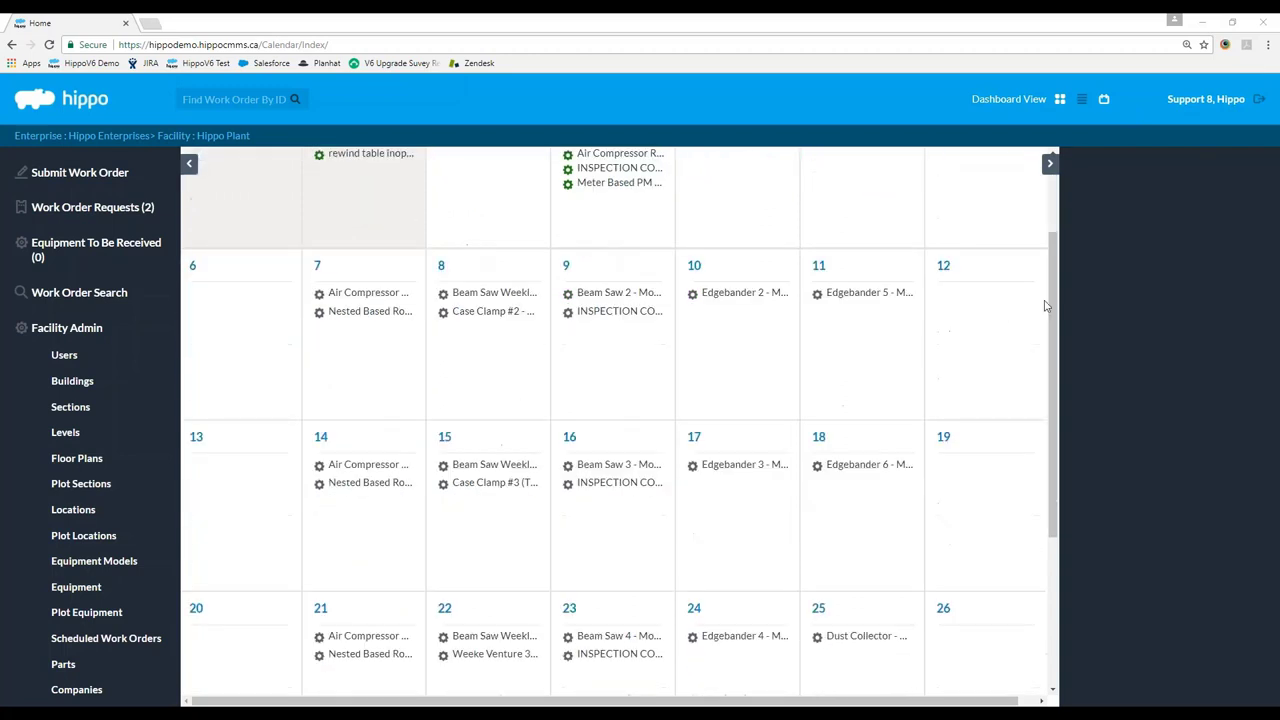
scroll(629, 451, down, 2)
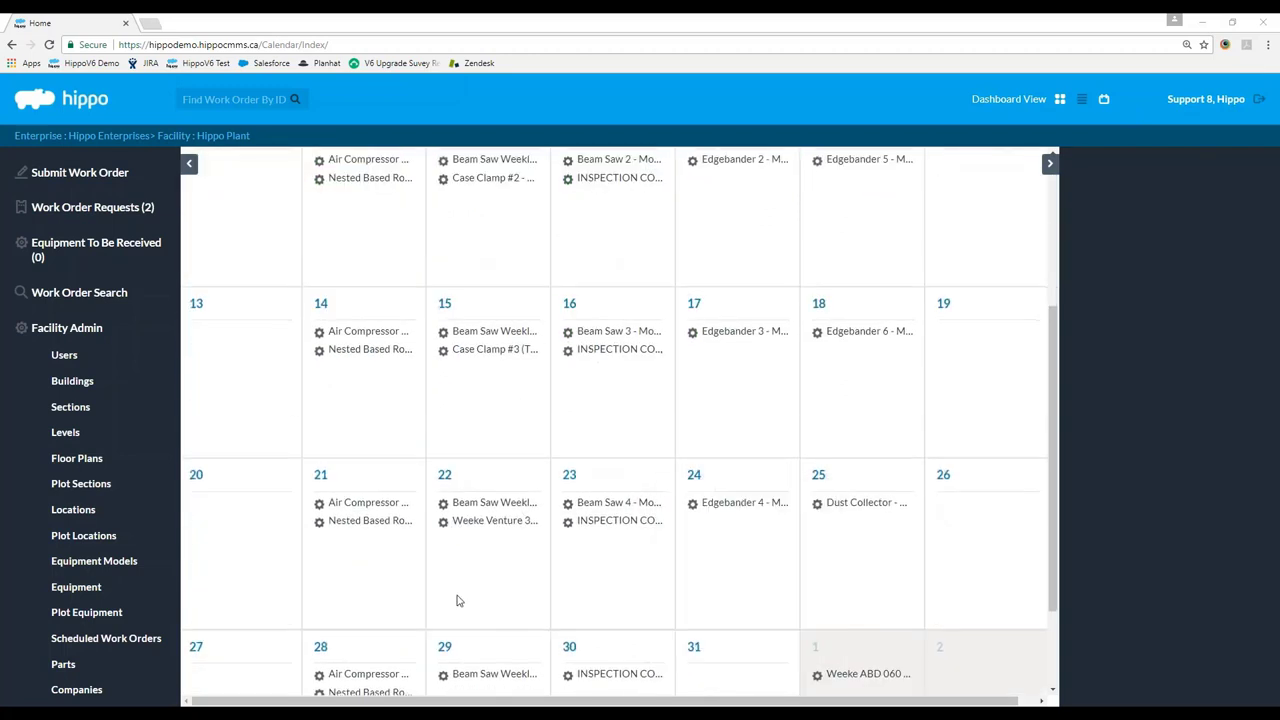
scroll(457, 599, up, 4)
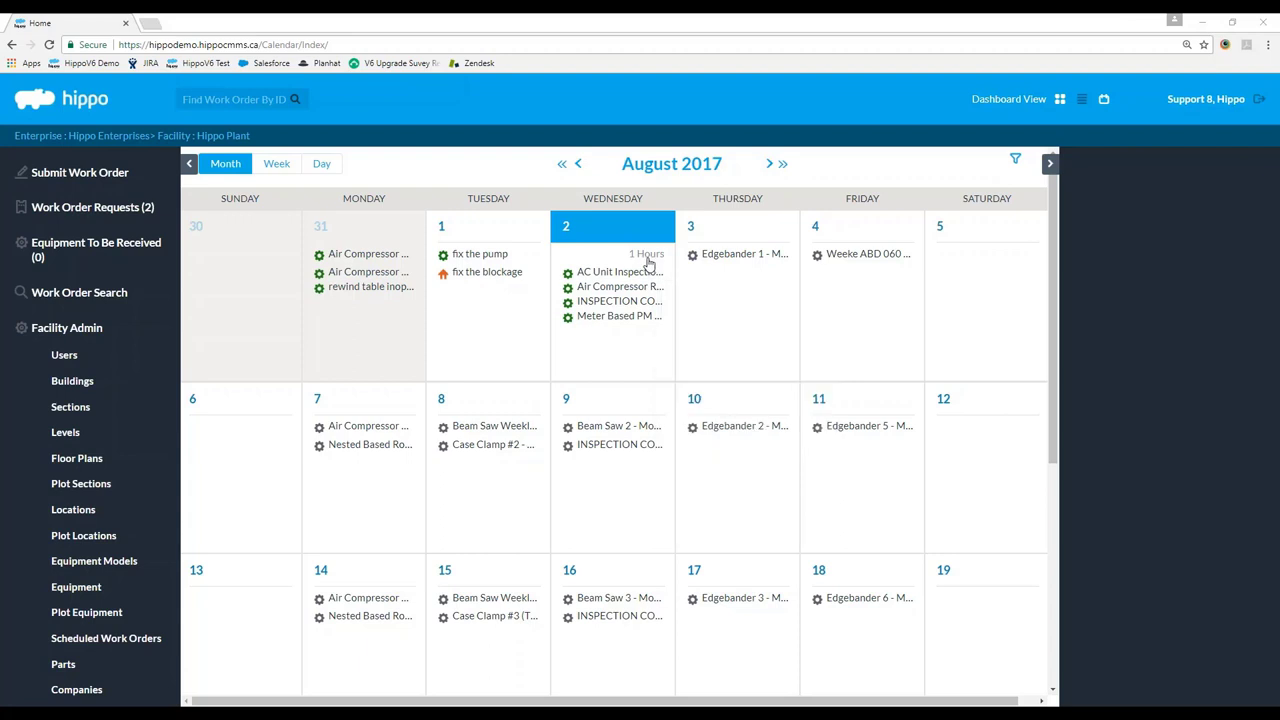
mouse_move(600, 278)
mouse_move(614, 325)
drag(614, 325, 750, 288)
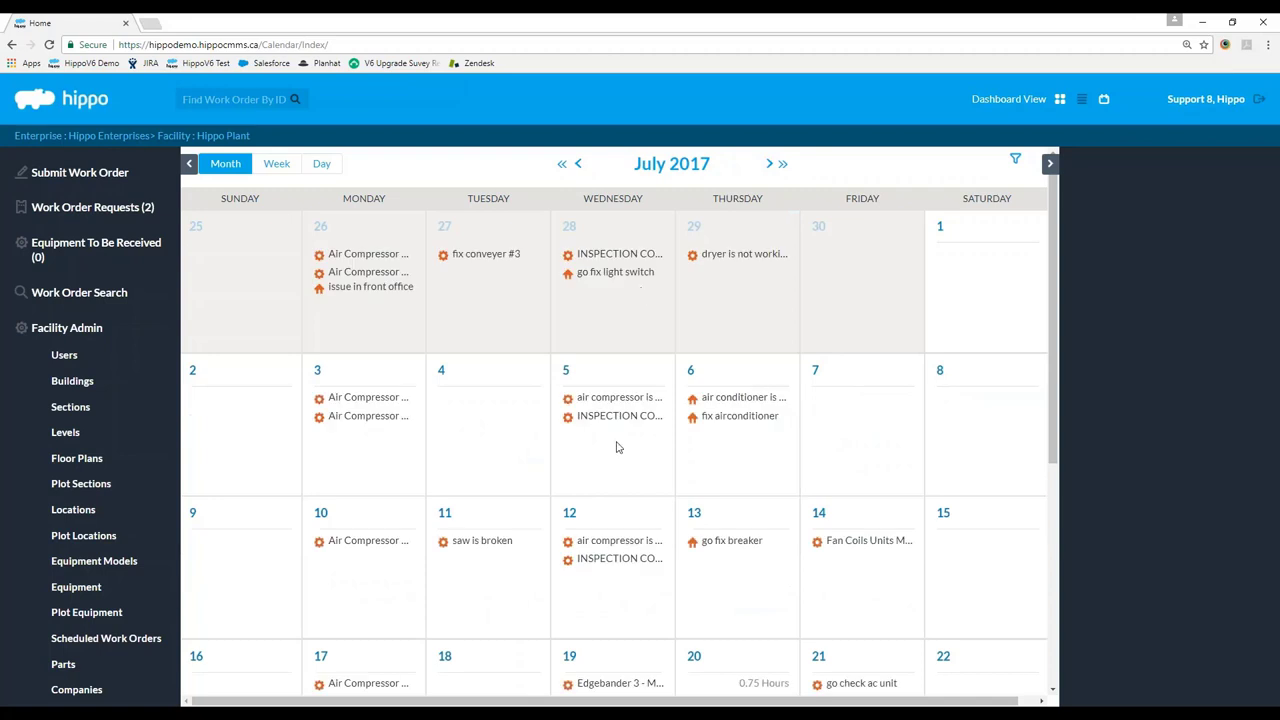
Move the Inspection Compressor work order to August 1.
click(771, 165)
mouse_move(647, 310)
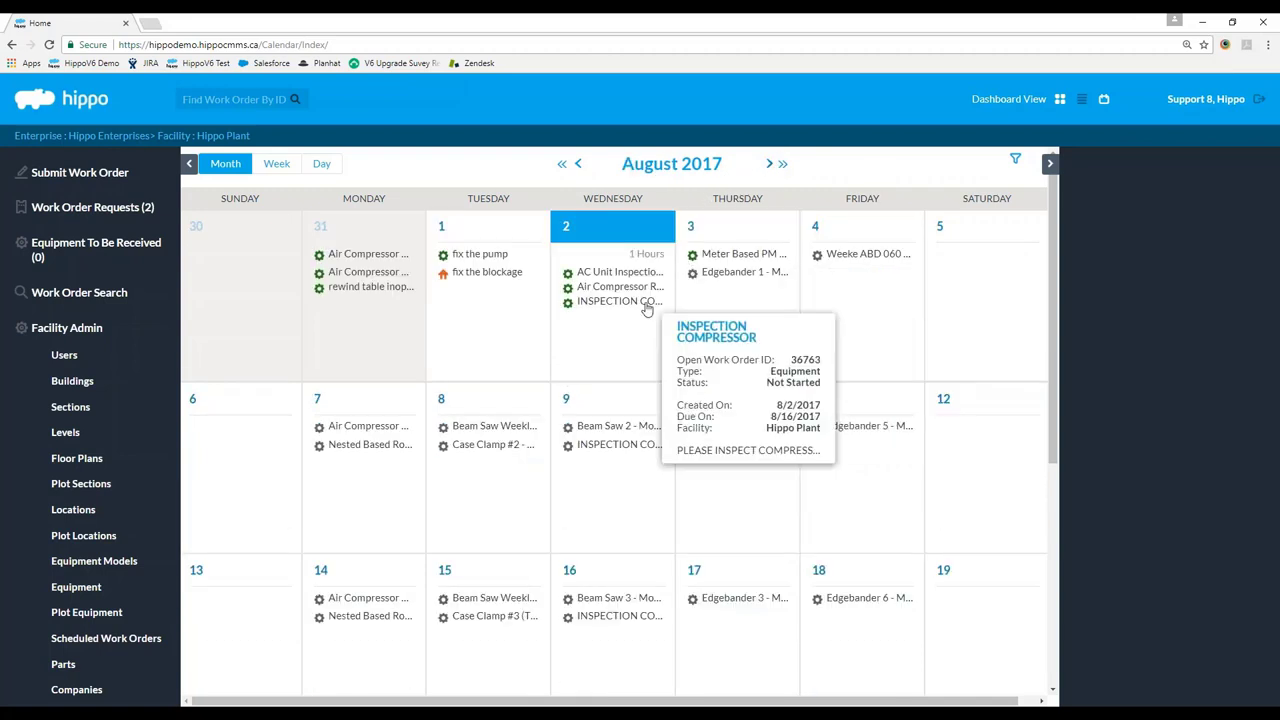
drag(647, 304, 480, 290)
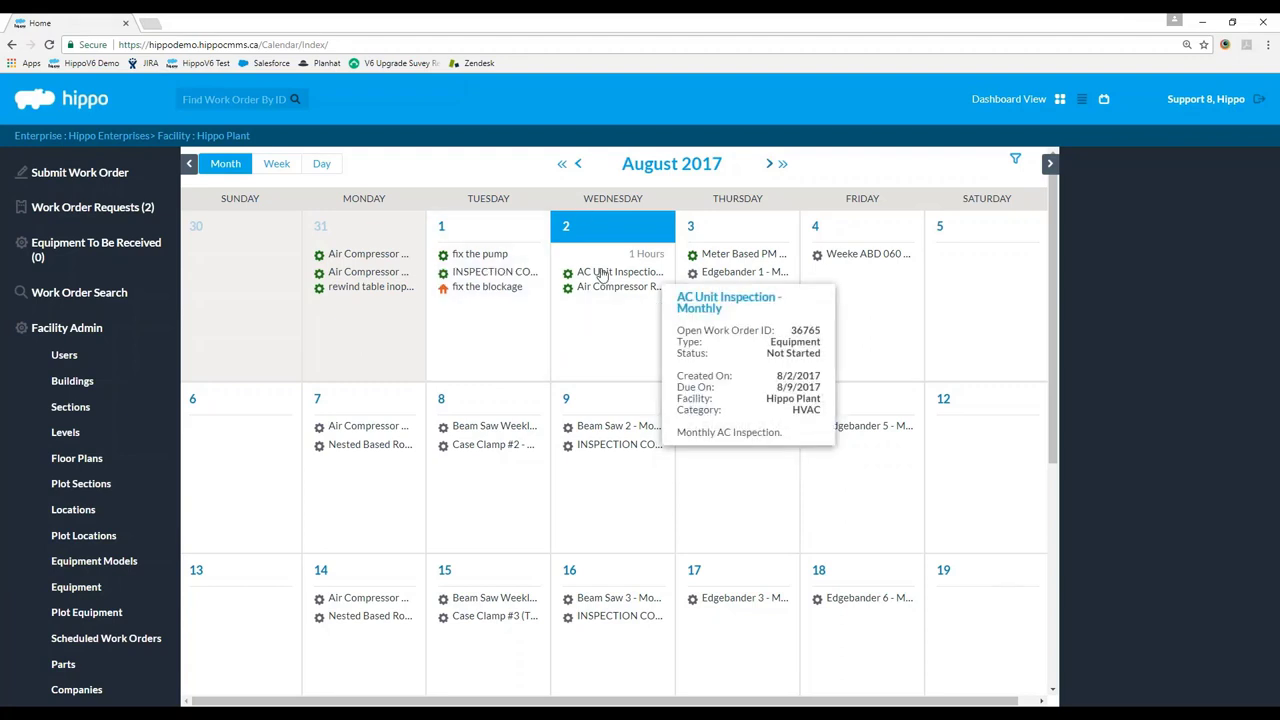
scroll(766, 323, up, 1)
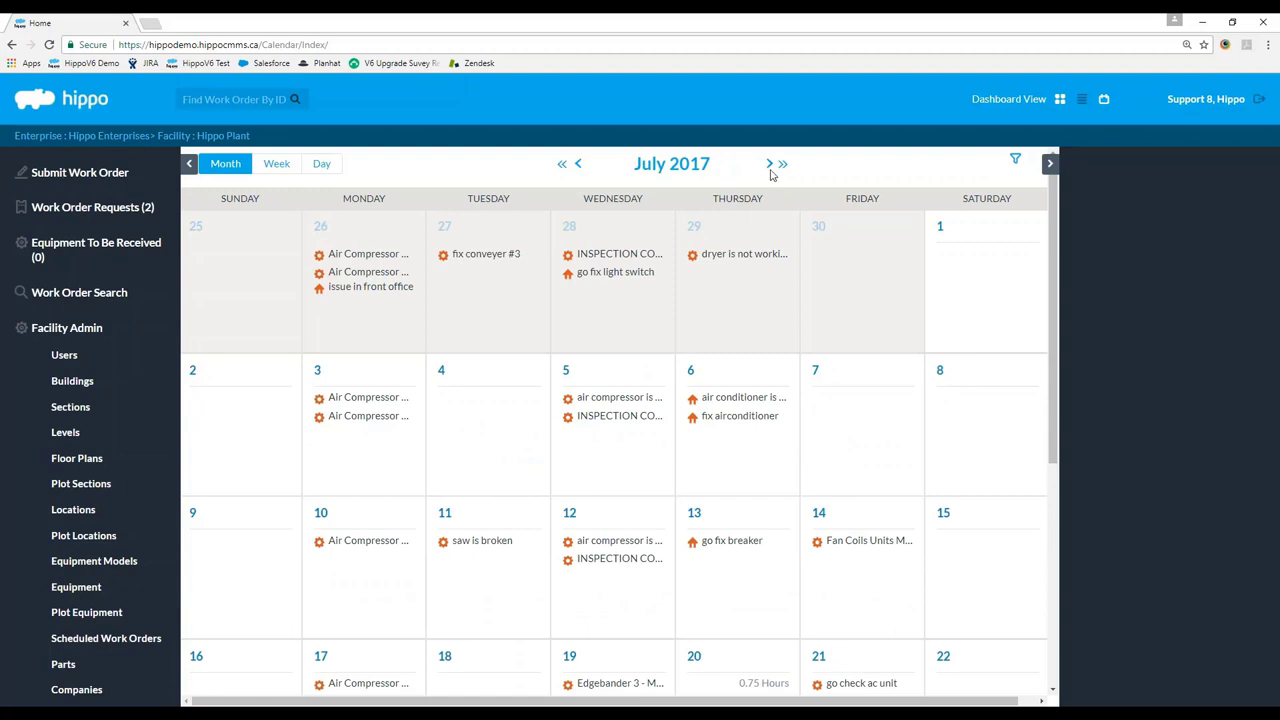
click(770, 164)
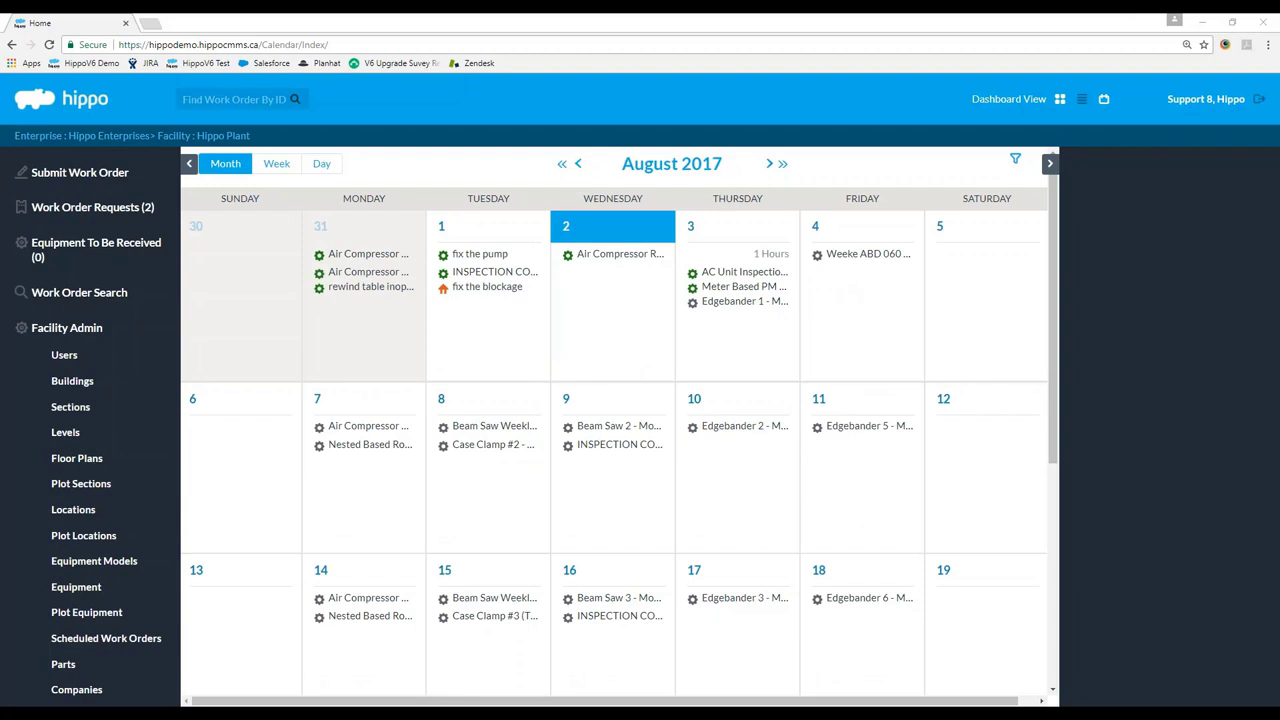
Go back to July 2017 and open the Beam Saw Weekly PM on July 17.
click(577, 163)
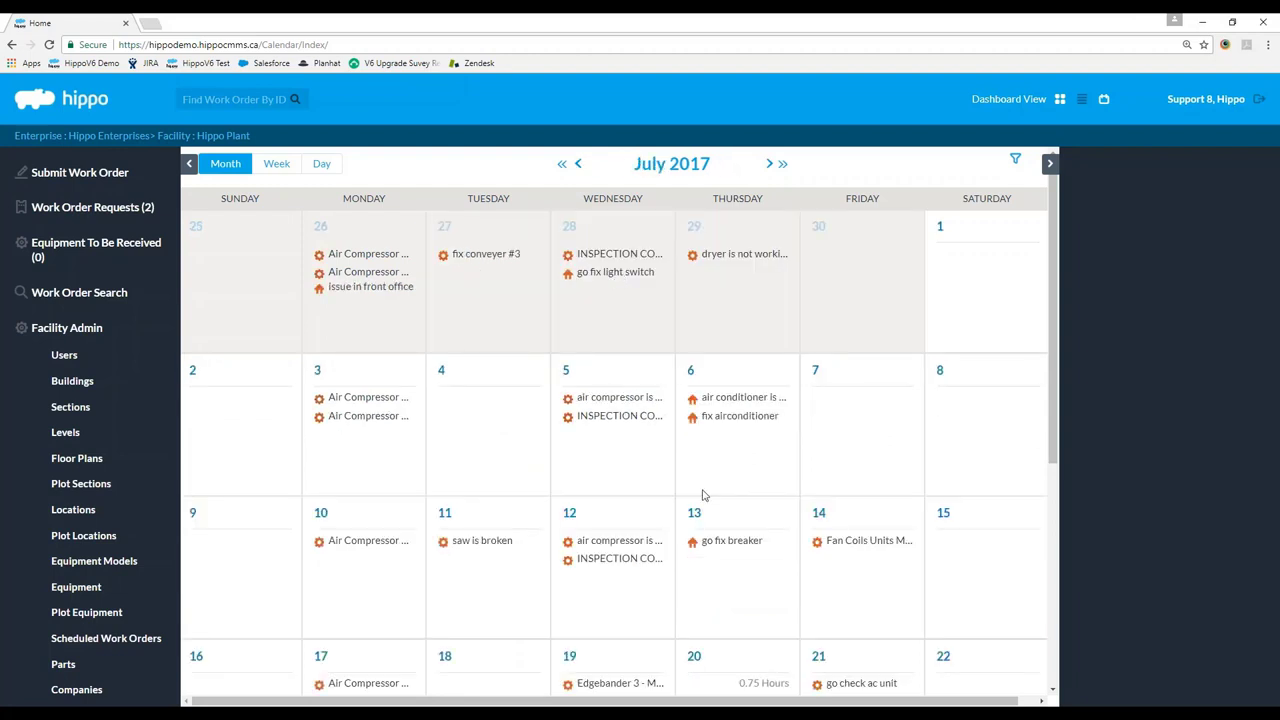
scroll(702, 495, down, 2)
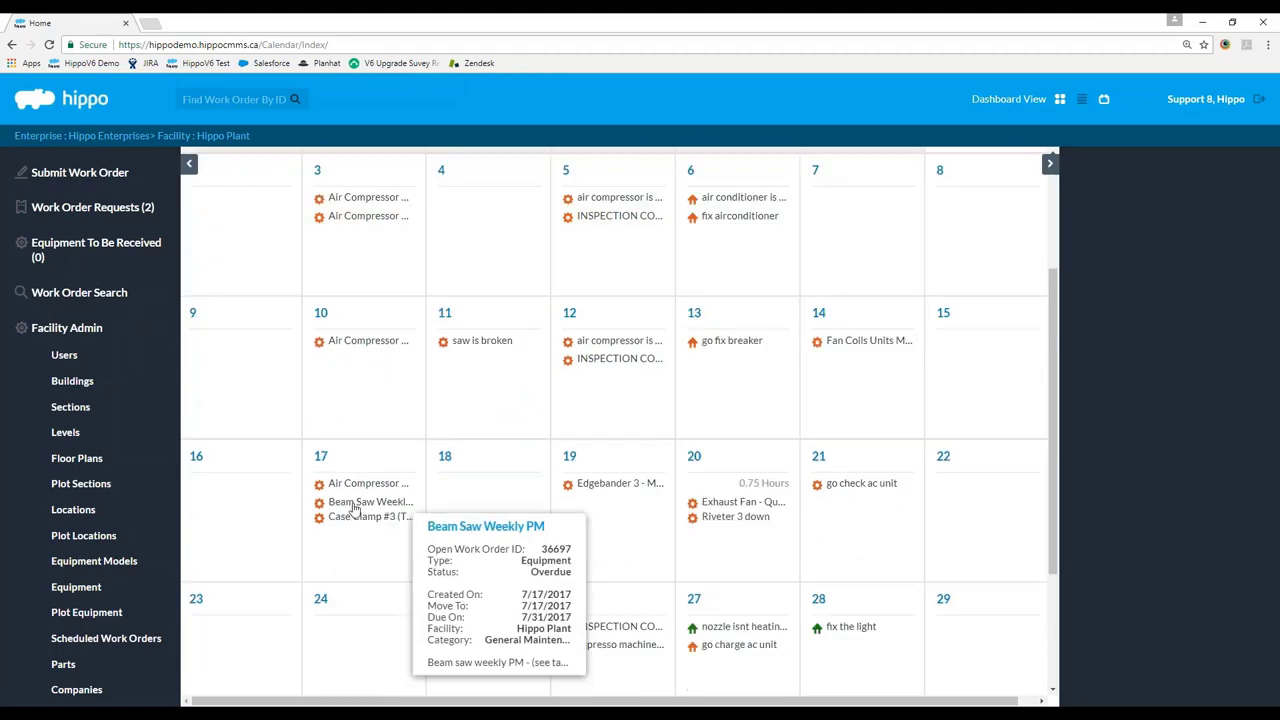
click(362, 501)
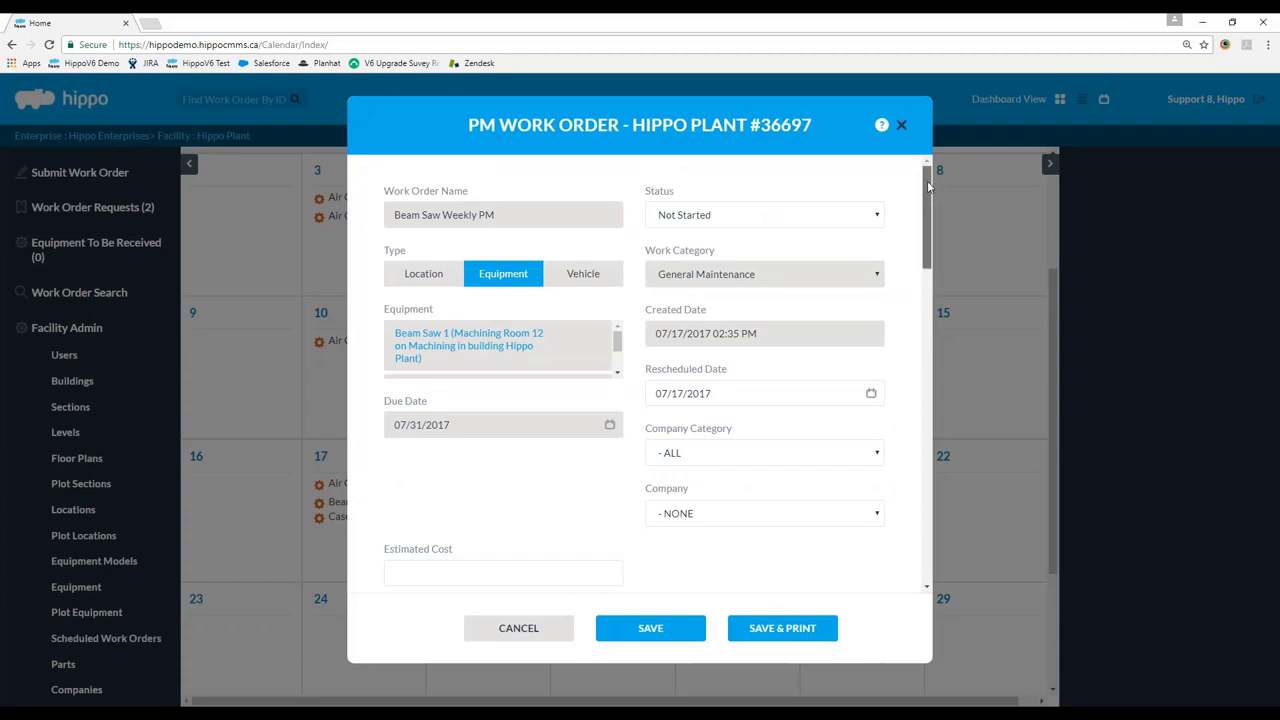
Set the work order status to Completed and check off Check Motor and Check Power.
click(751, 222)
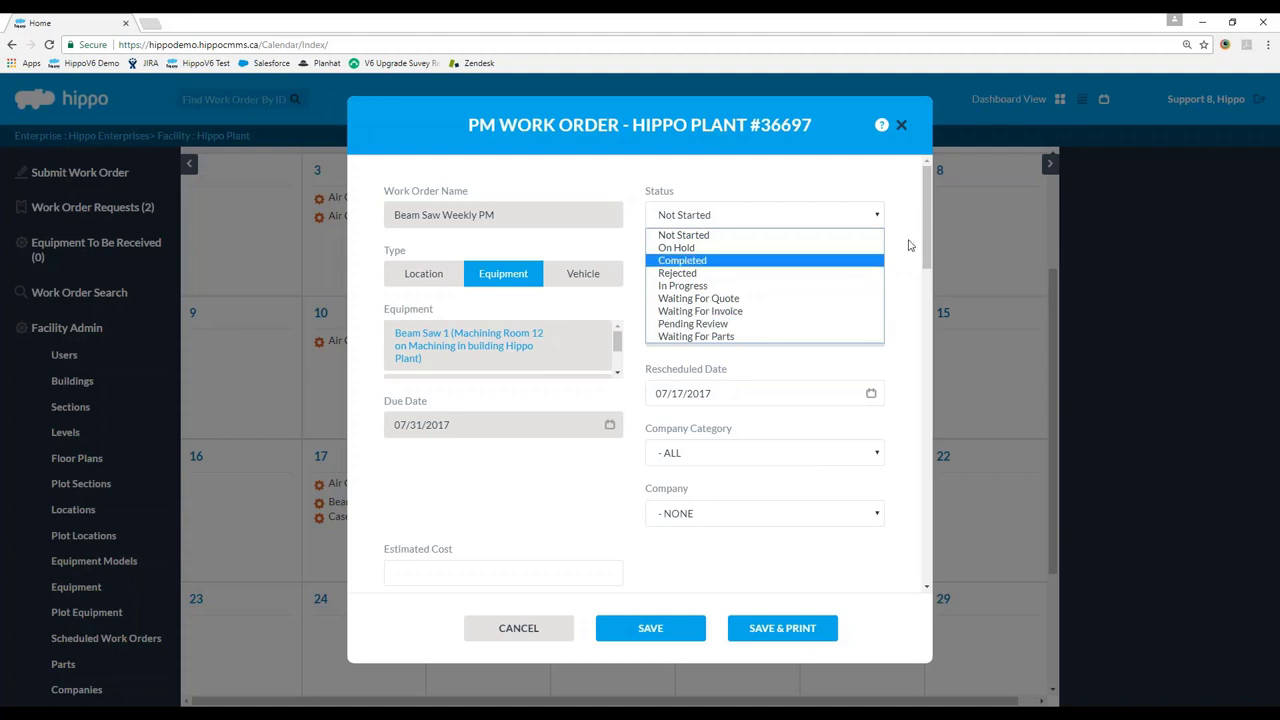
click(714, 261)
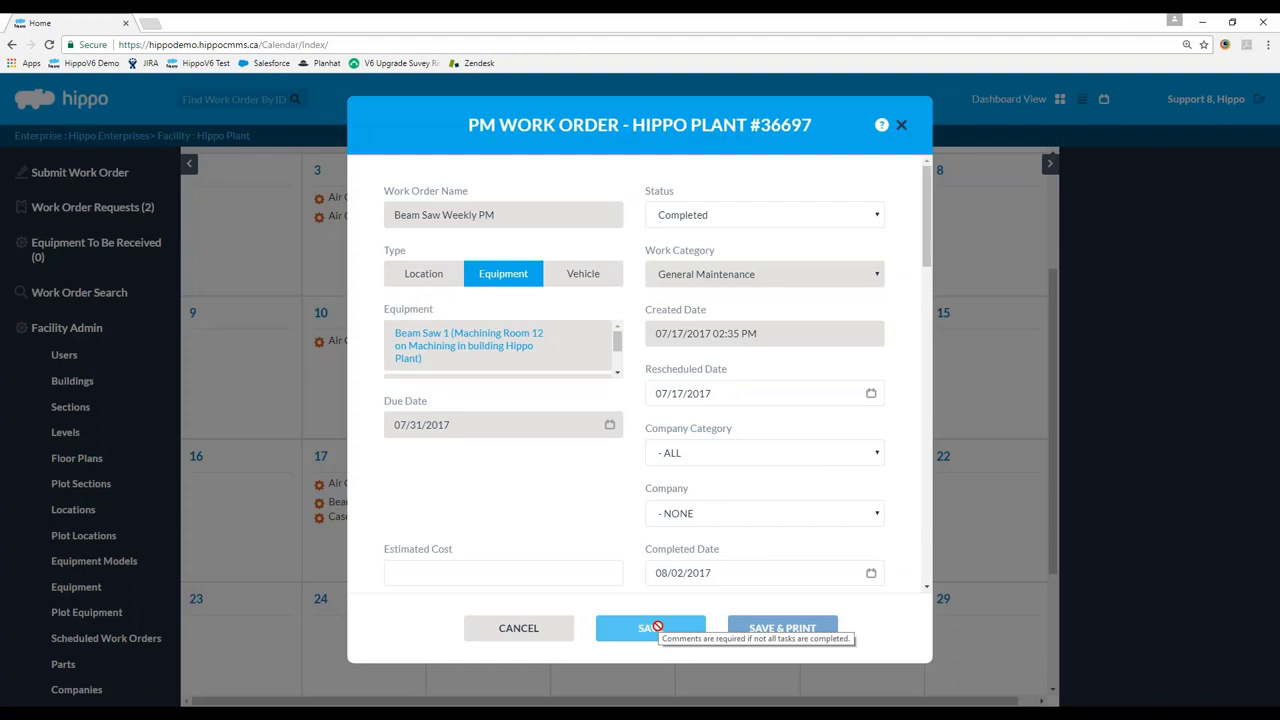
scroll(671, 434, down, 10)
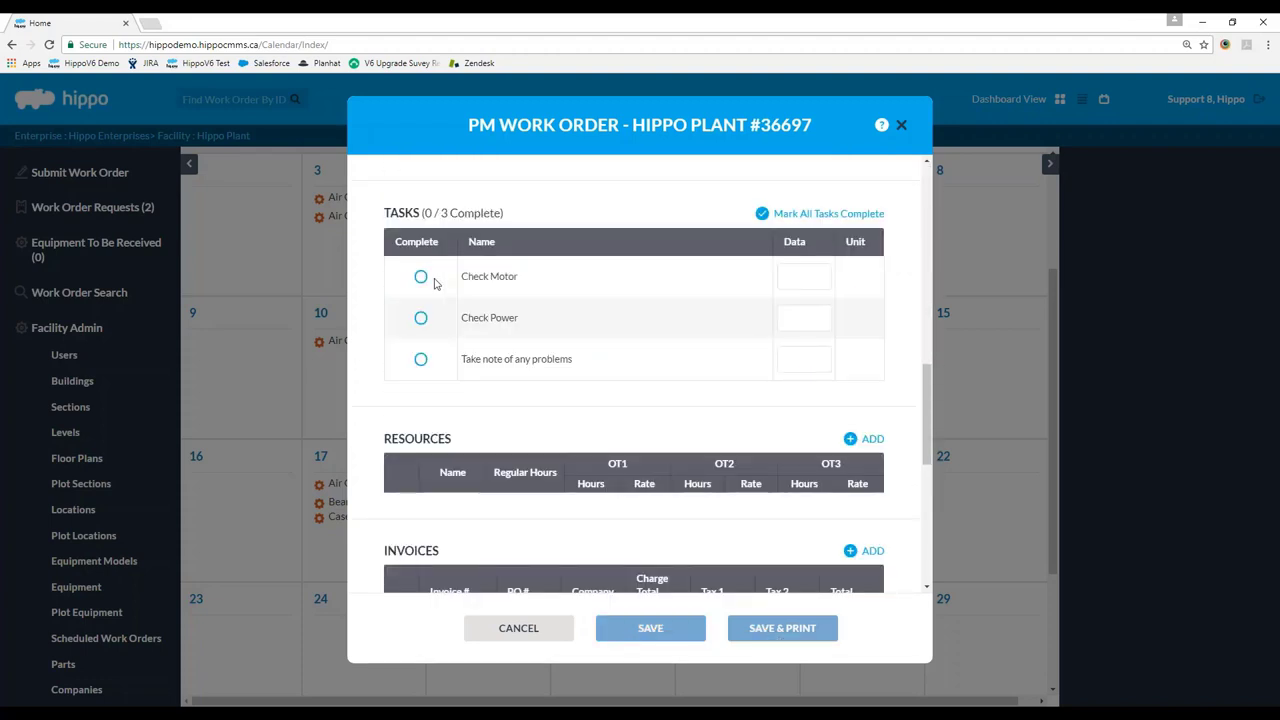
click(421, 277)
click(421, 318)
click(421, 360)
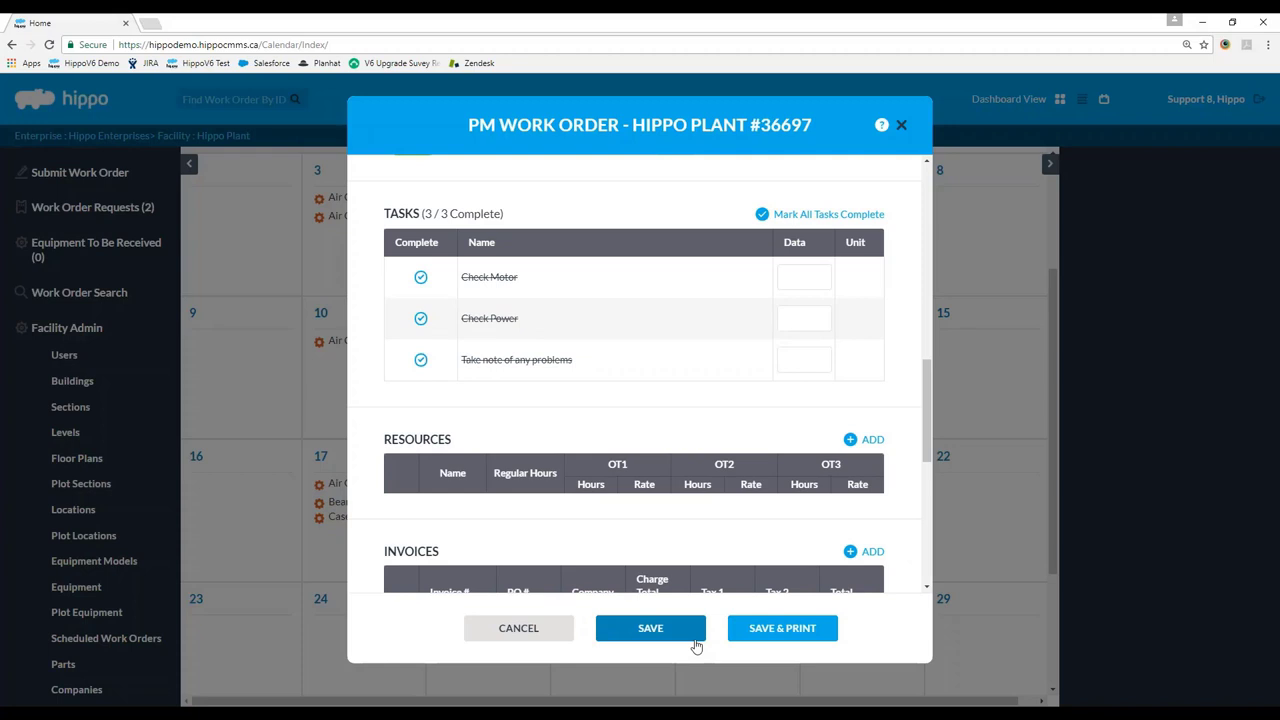
click(421, 360)
scroll(604, 430, up, 5)
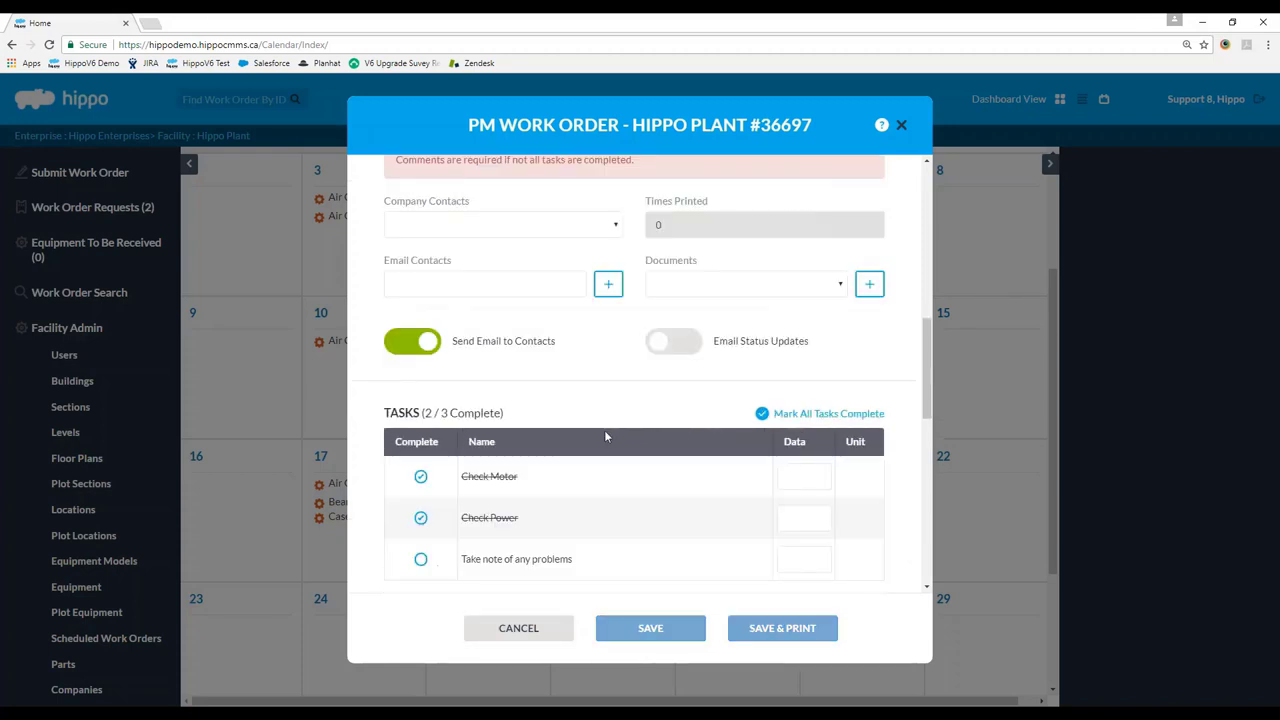
scroll(586, 391, up, 2)
scroll(569, 423, down, 1)
Enter the comment 'Could not complete task 3.' on work order #36697.
click(427, 382)
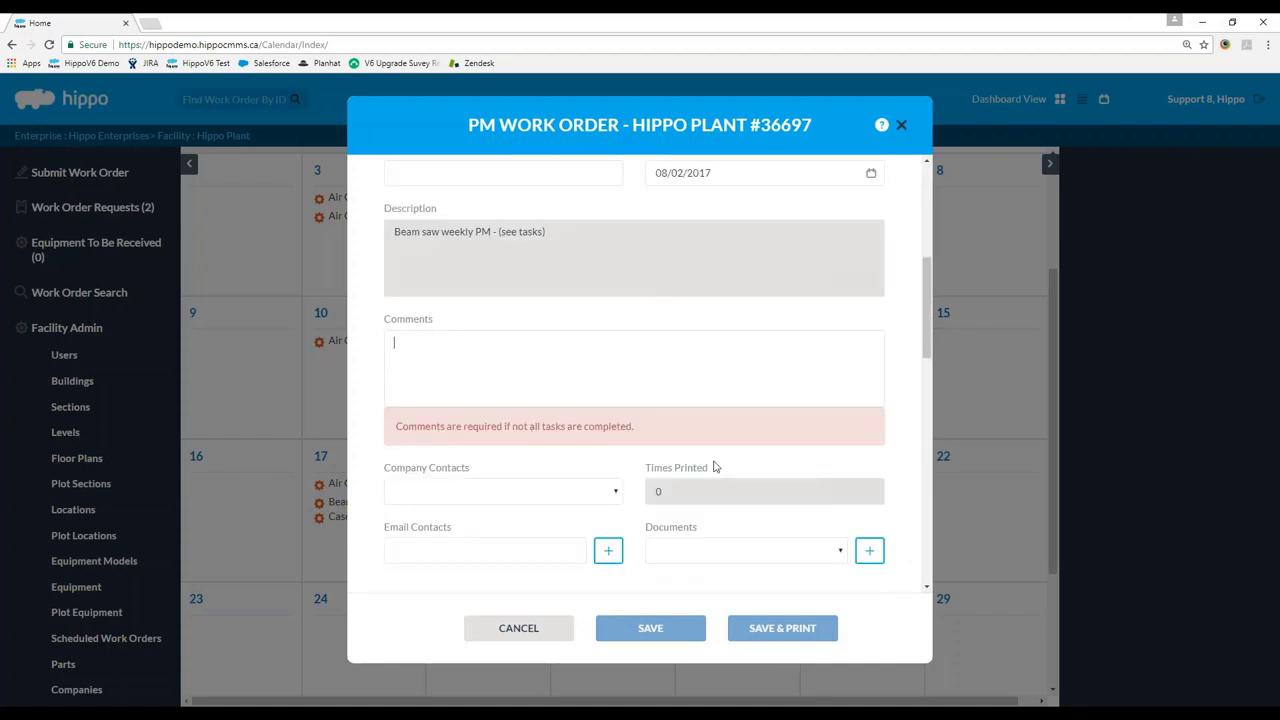
text(Cou)
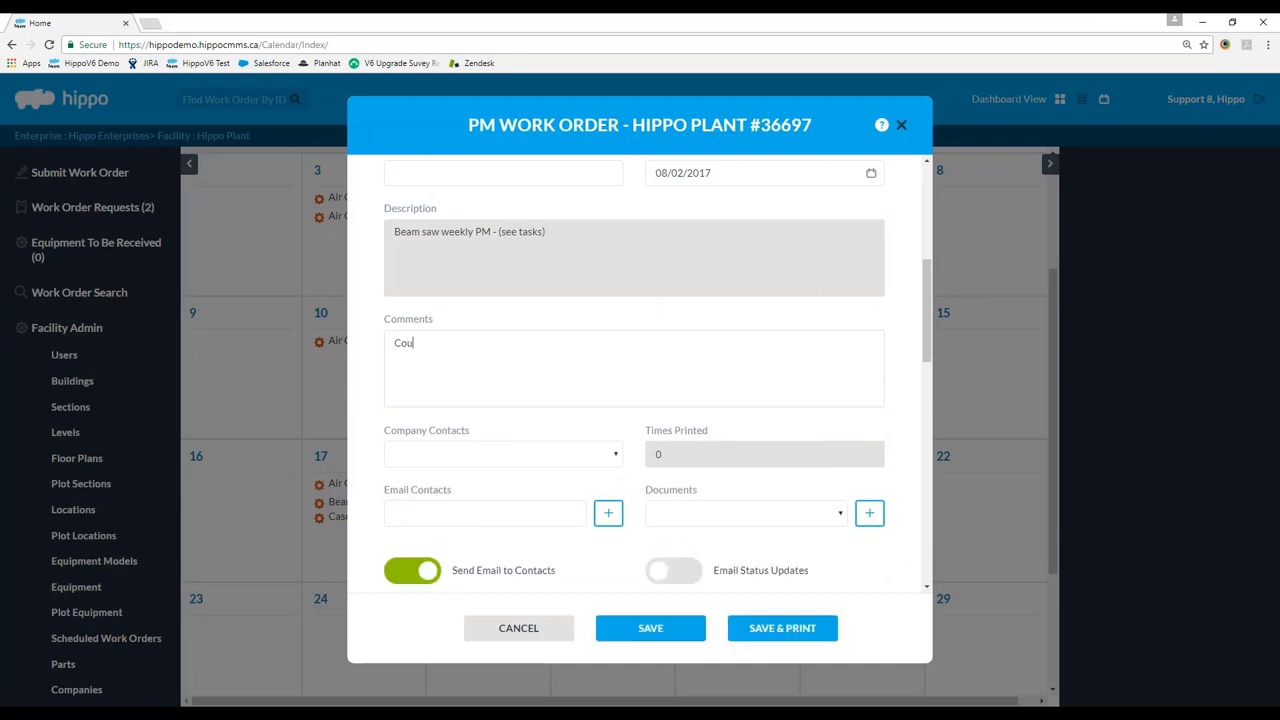
text(ld not complete task 3.)
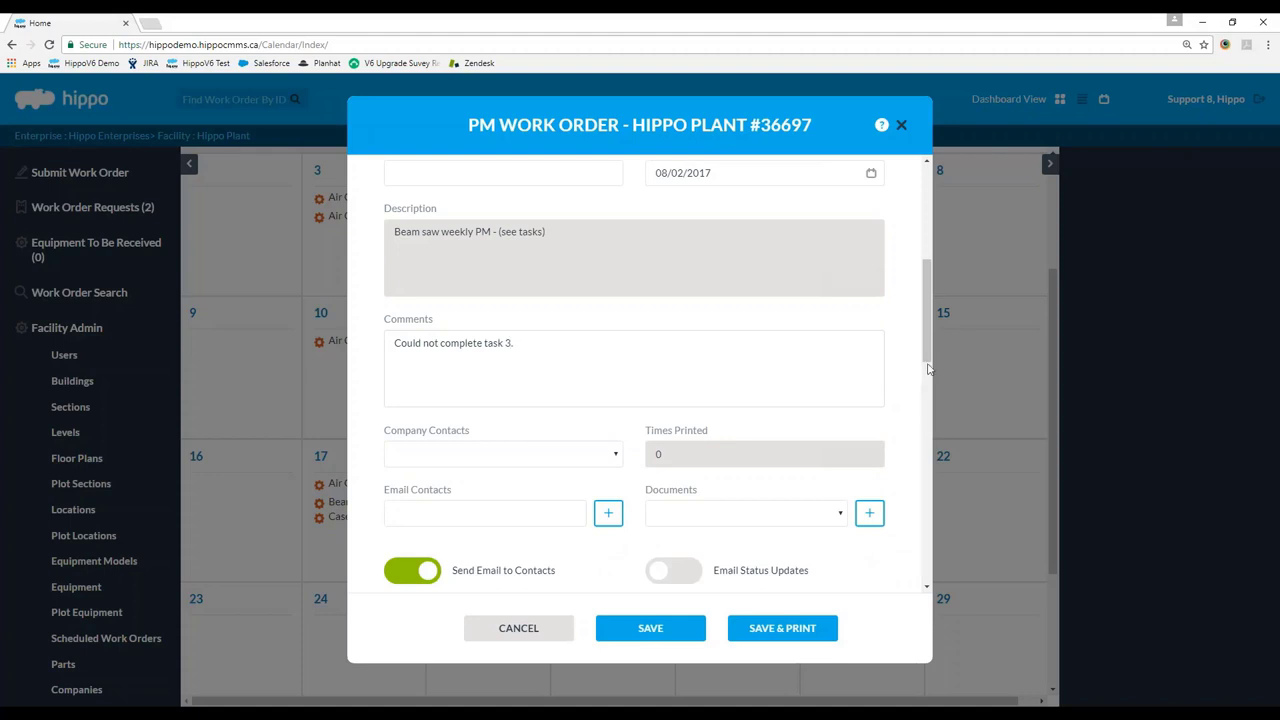
drag(928, 352, 920, 506)
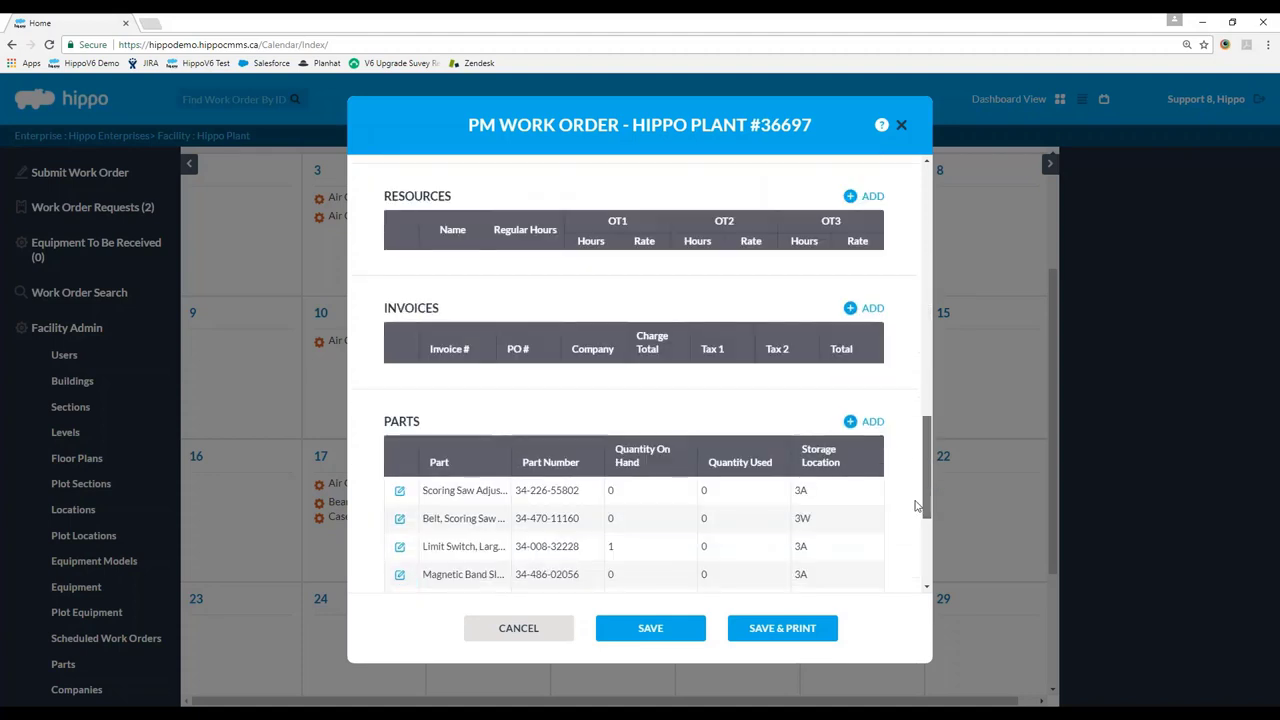
Add the technician as a labour resource with 1.5 regular hours.
click(868, 200)
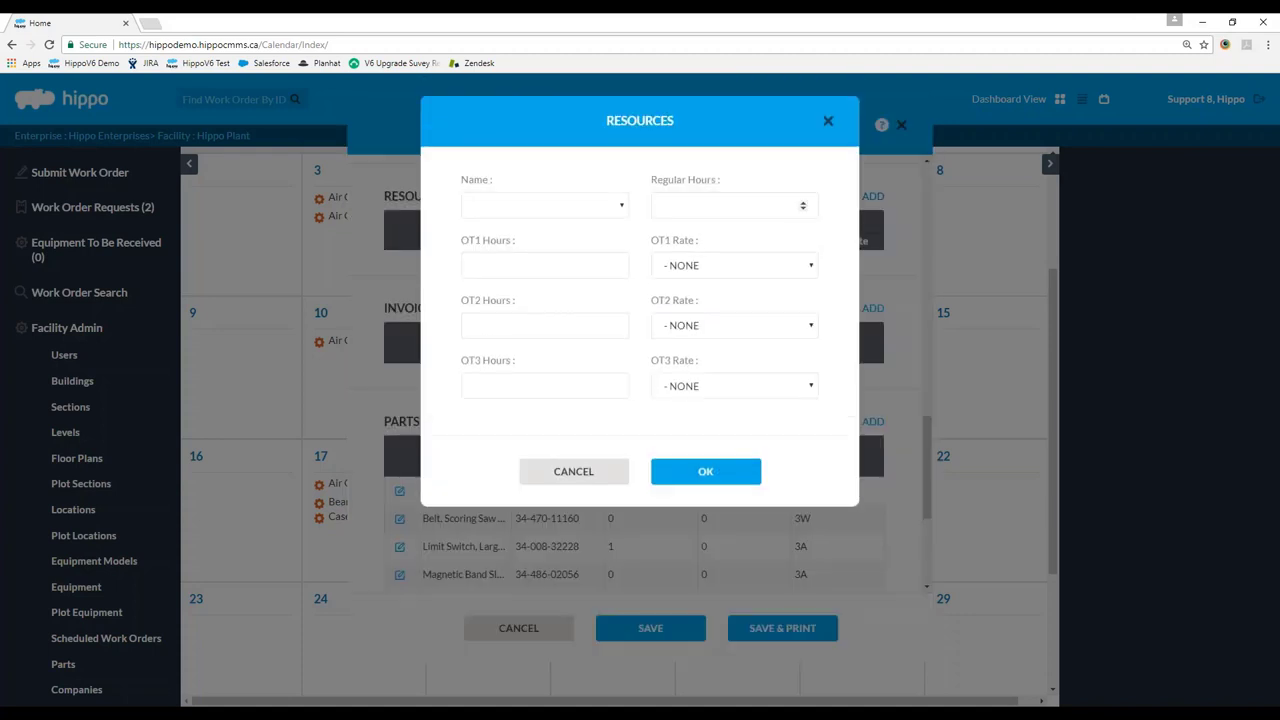
click(585, 207)
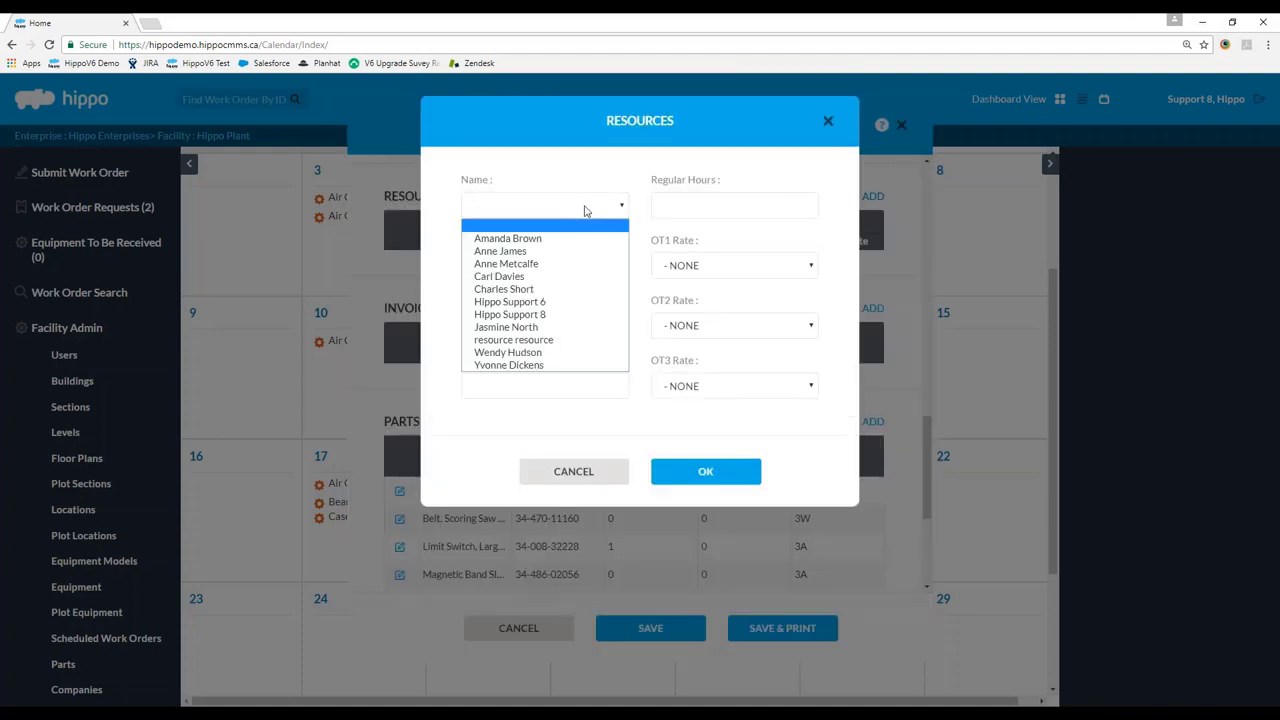
click(531, 241)
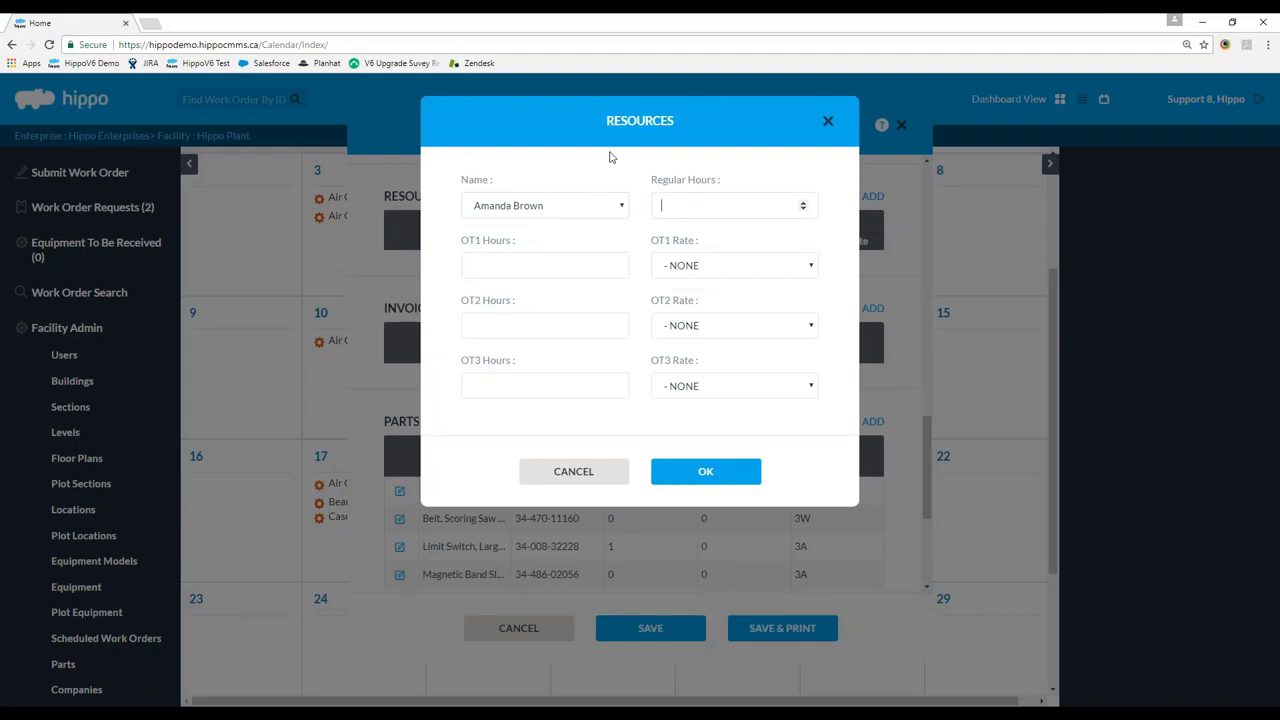
key(BackSpace)
text(.25.5)
key(BackSpace)
key(BackSpace)
key(BackSpace)
text(1.5)
click(705, 474)
scroll(555, 460, down, 2)
scroll(590, 397, down, 2)
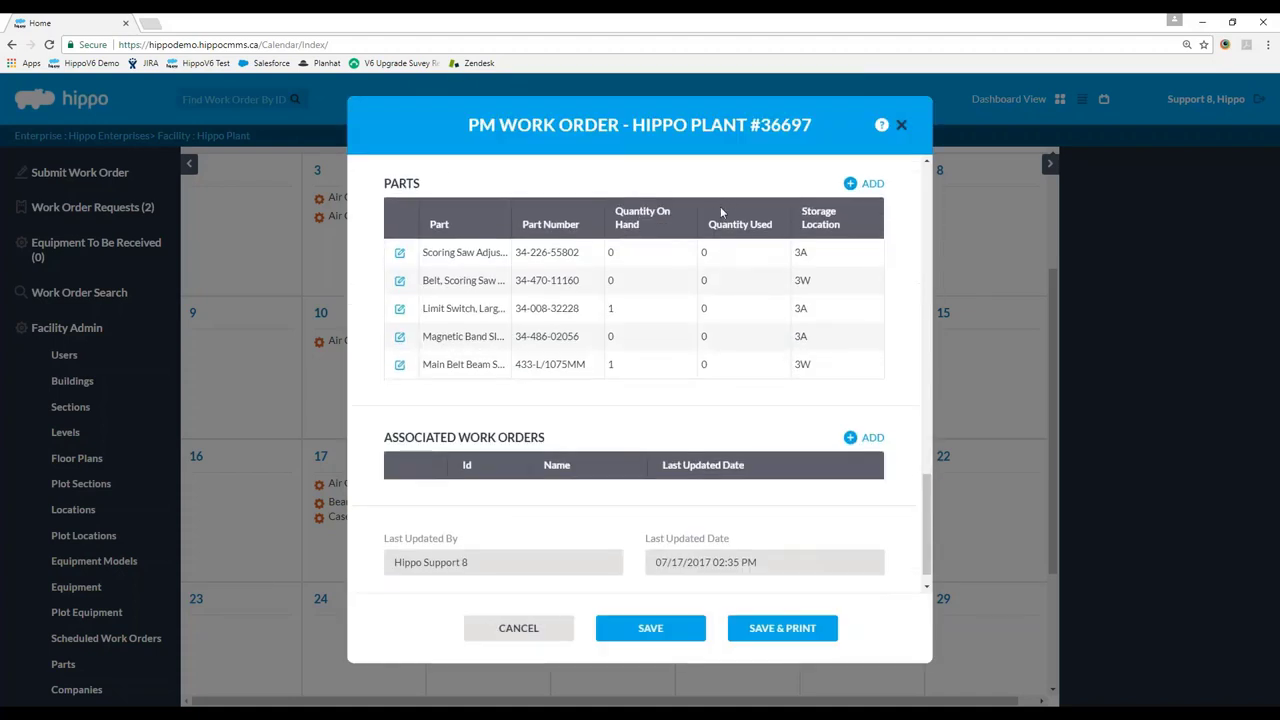
Set the Limit Switch part's Quantity Used to 1 and save work order #36697.
drag(927, 490, 908, 551)
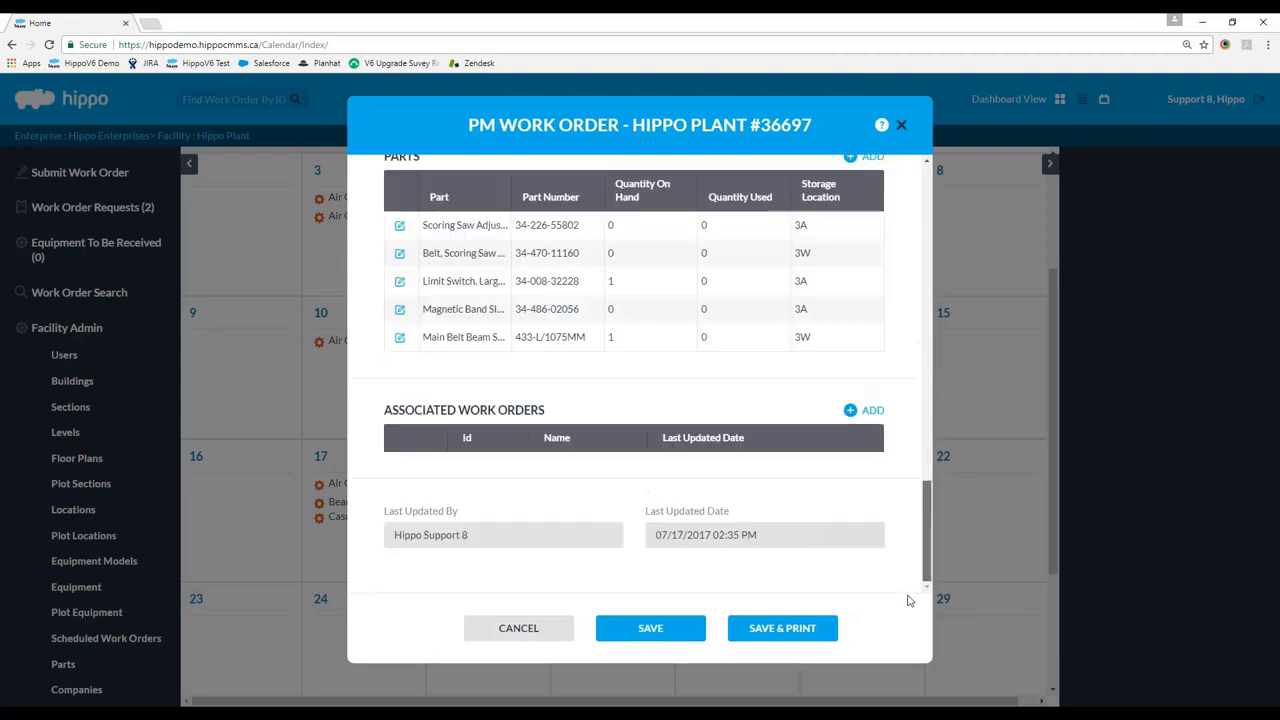
scroll(517, 440, up, 10)
drag(927, 220, 911, 594)
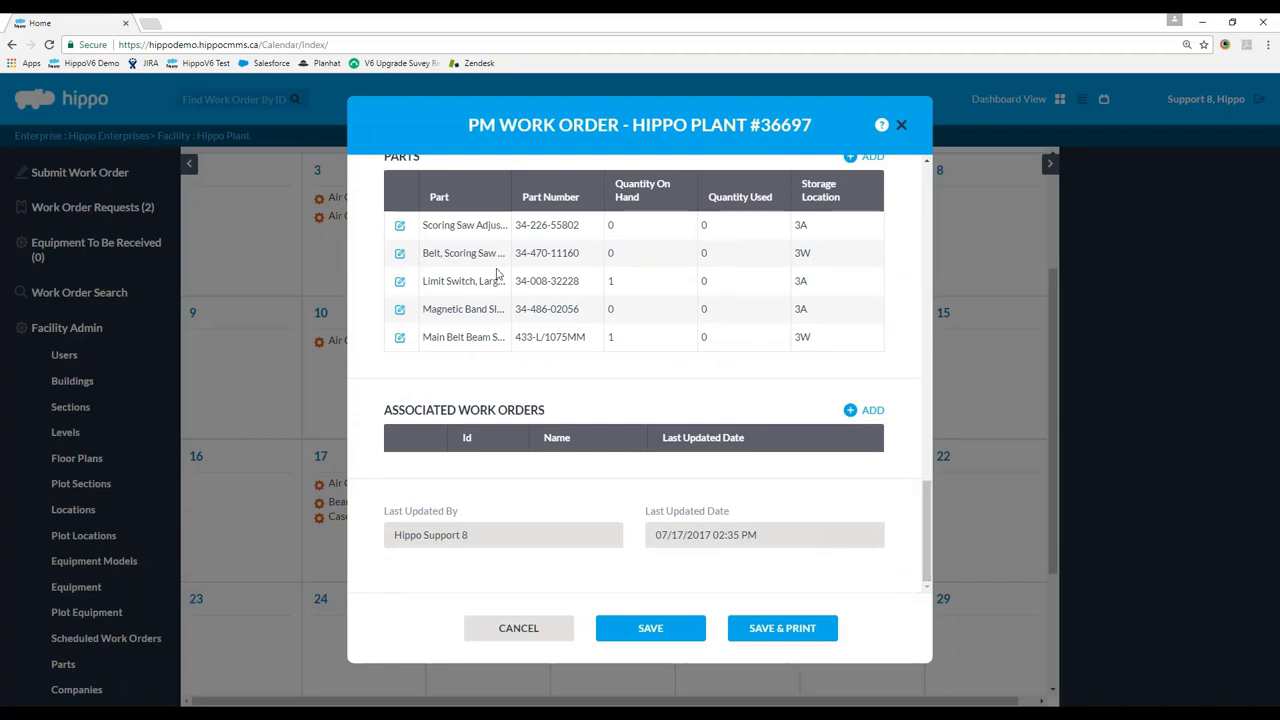
click(399, 281)
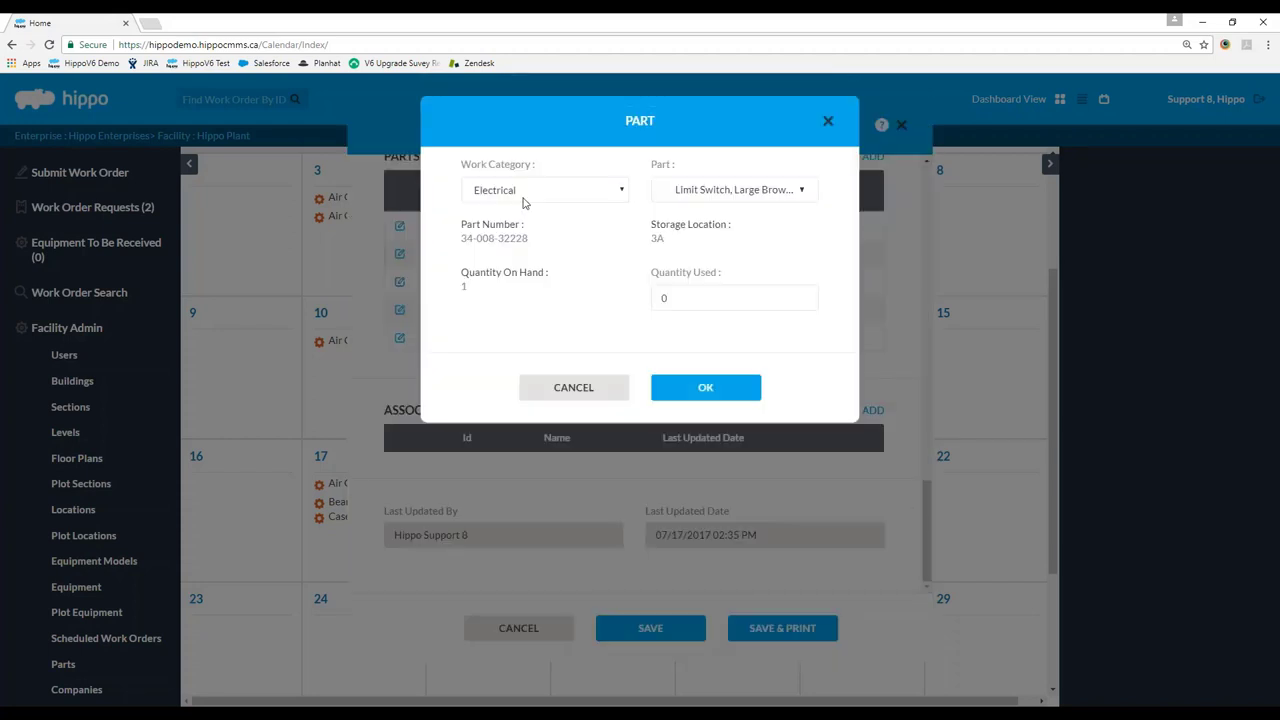
drag(705, 297, 615, 291)
text(1)
click(715, 385)
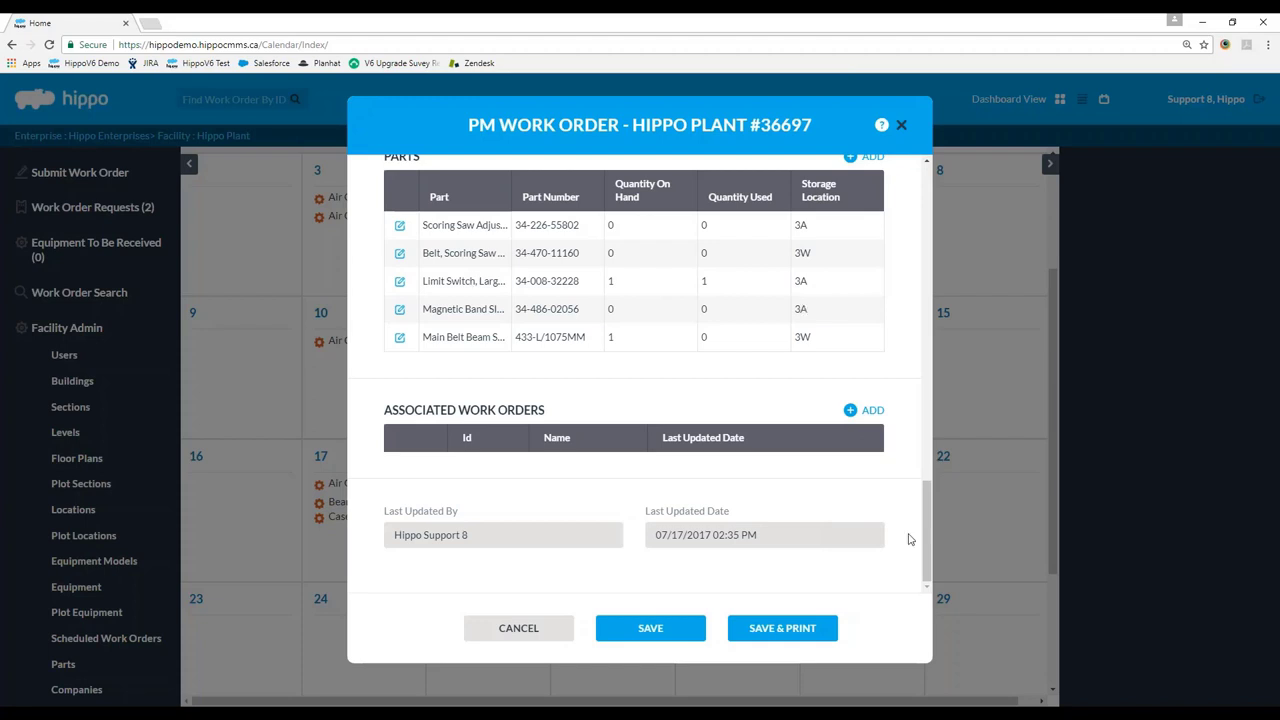
drag(927, 530, 632, 604)
click(645, 627)
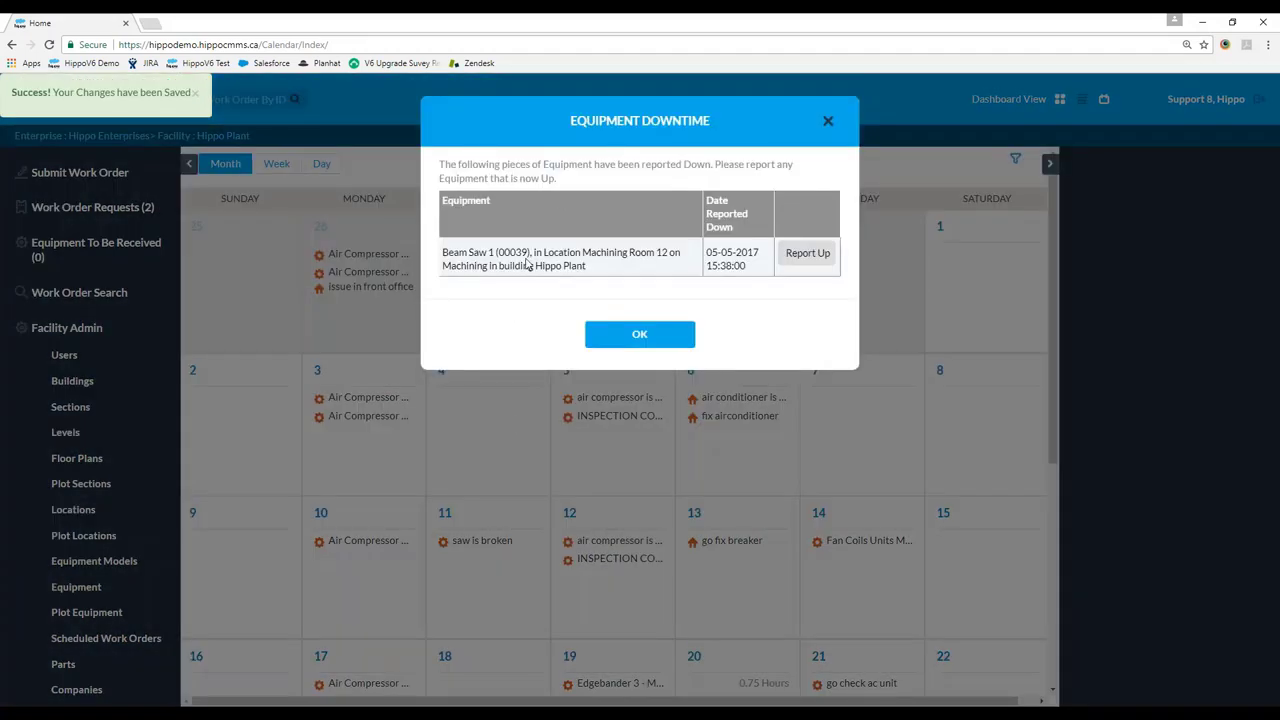
Choose Report Up for Beam Saw 1 in the downtime prompt and return to the August 2017 calendar.
drag(443, 254, 600, 268)
click(641, 267)
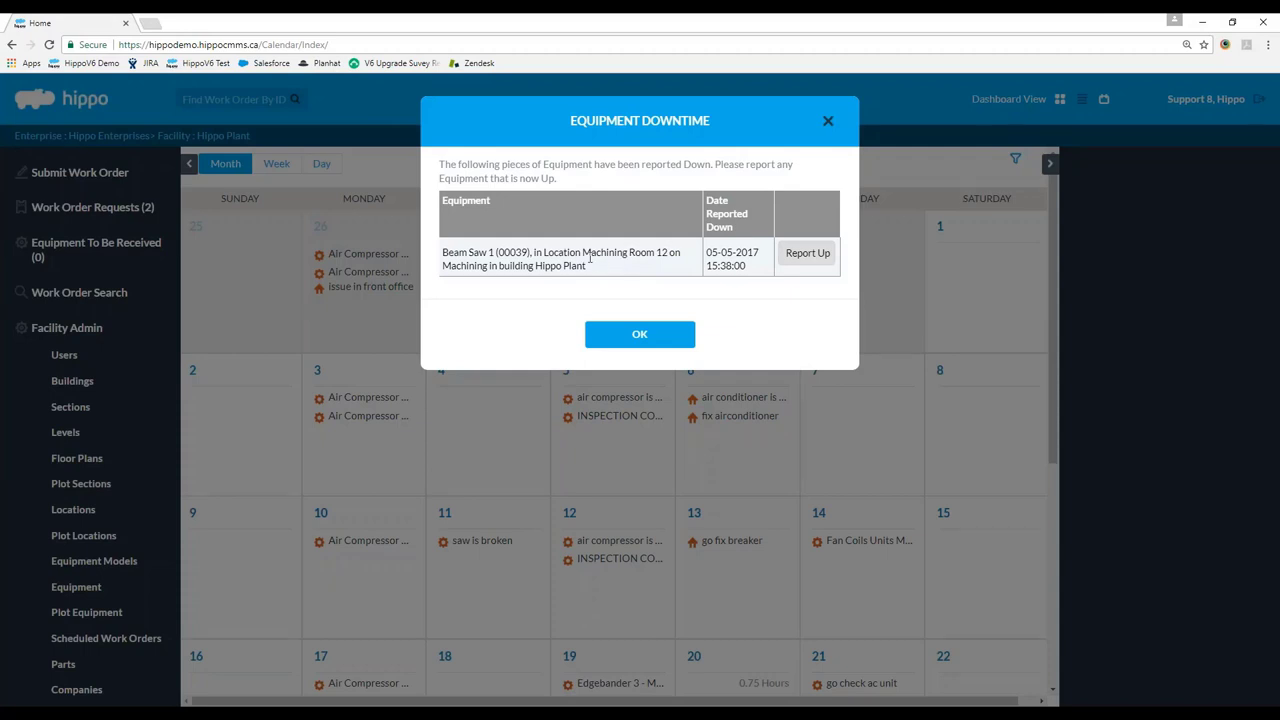
click(797, 262)
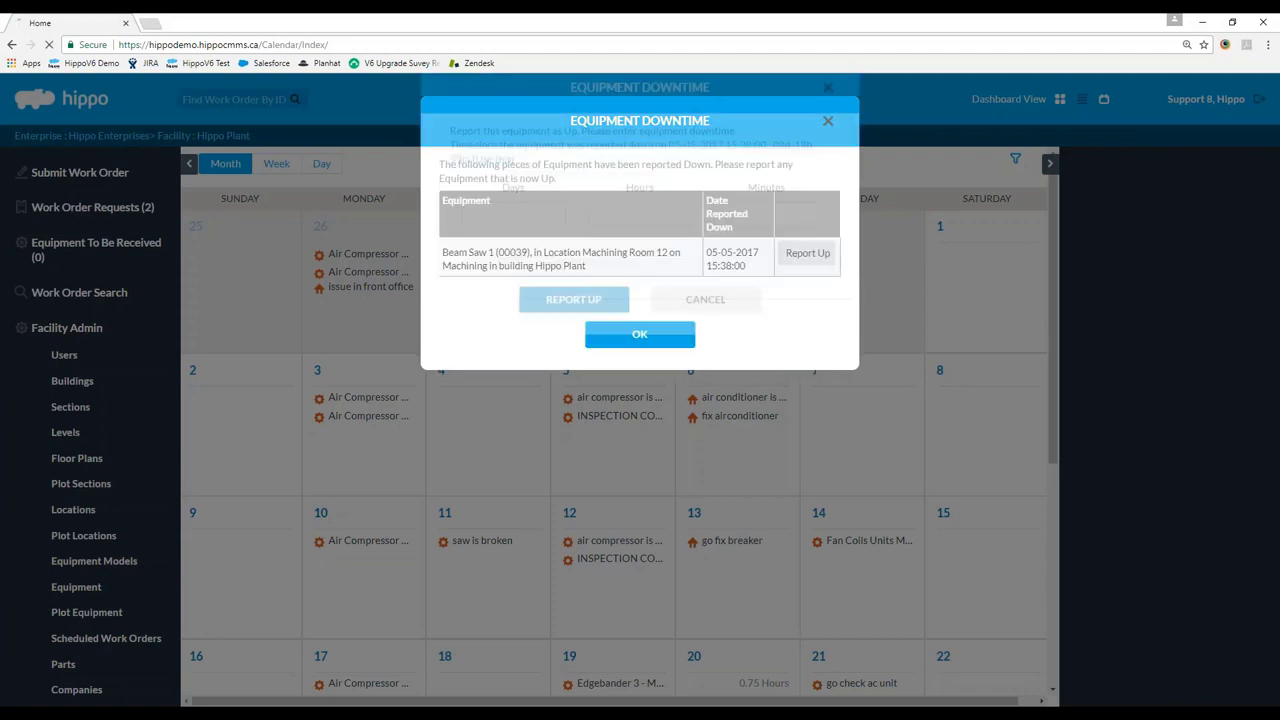
click(580, 333)
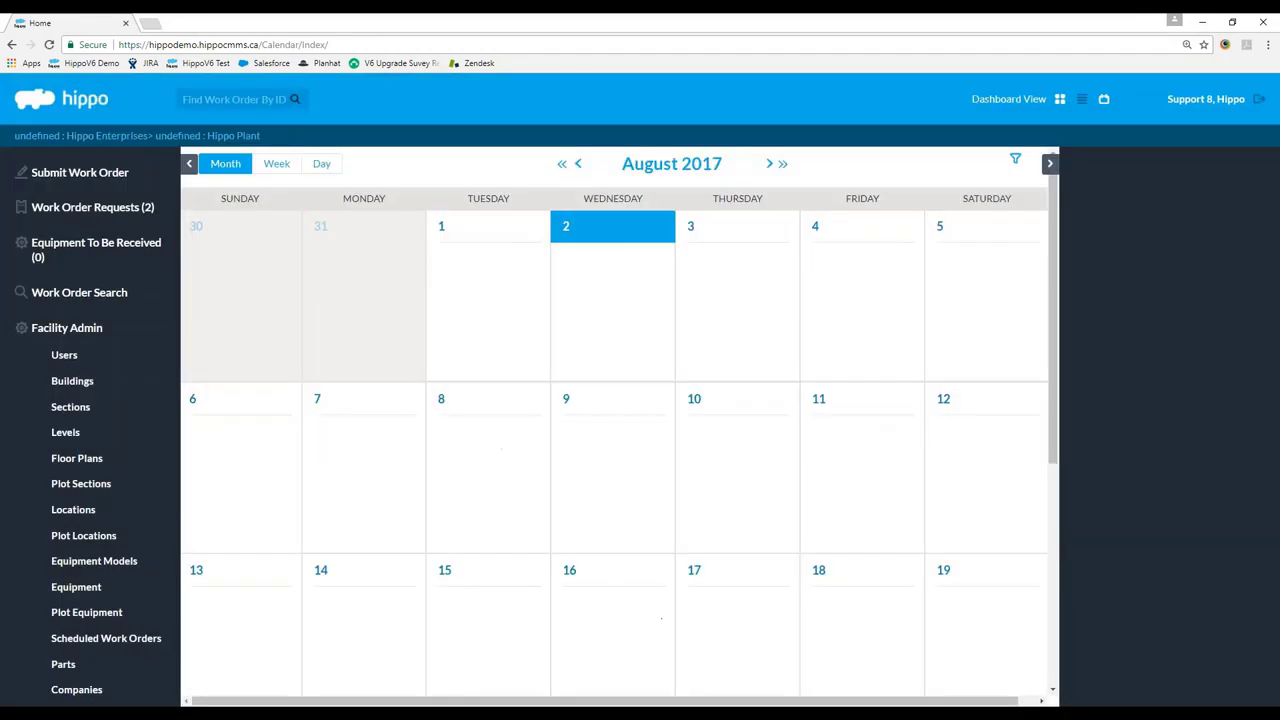
Show the work orders as a list filtered by the name 'beam', with the Name column widened.
click(1081, 99)
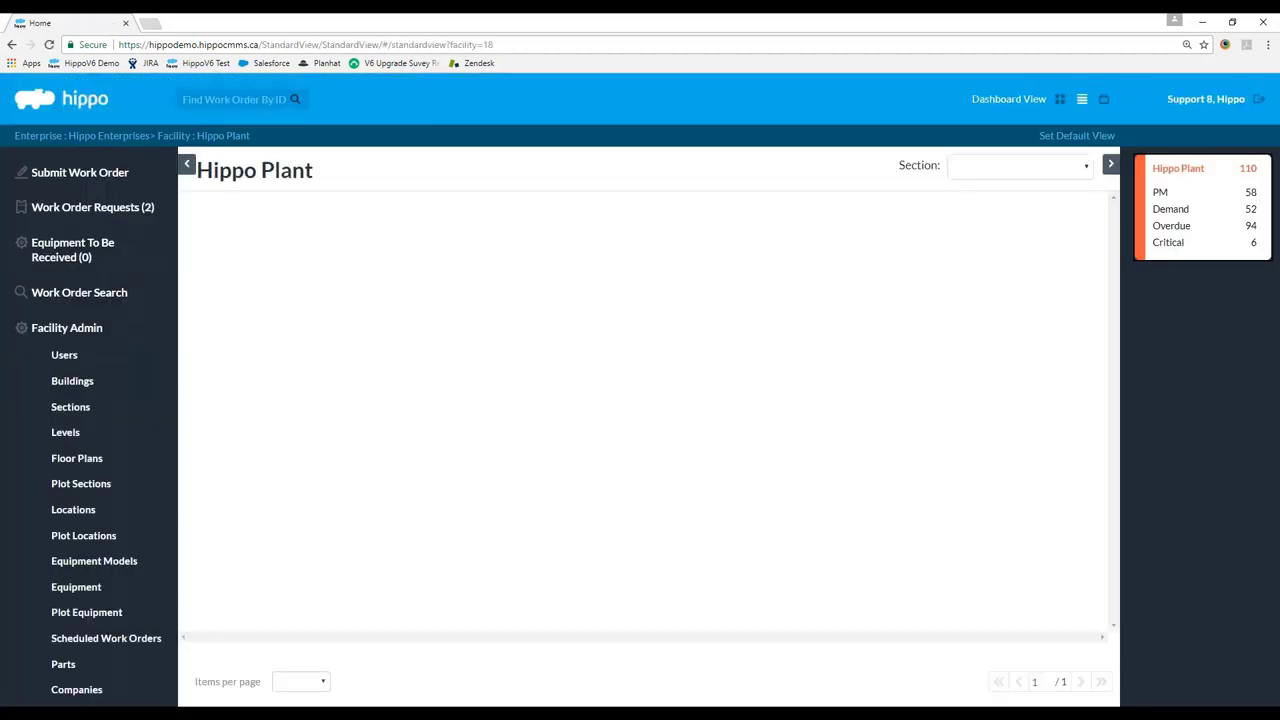
click(306, 240)
text(beam)
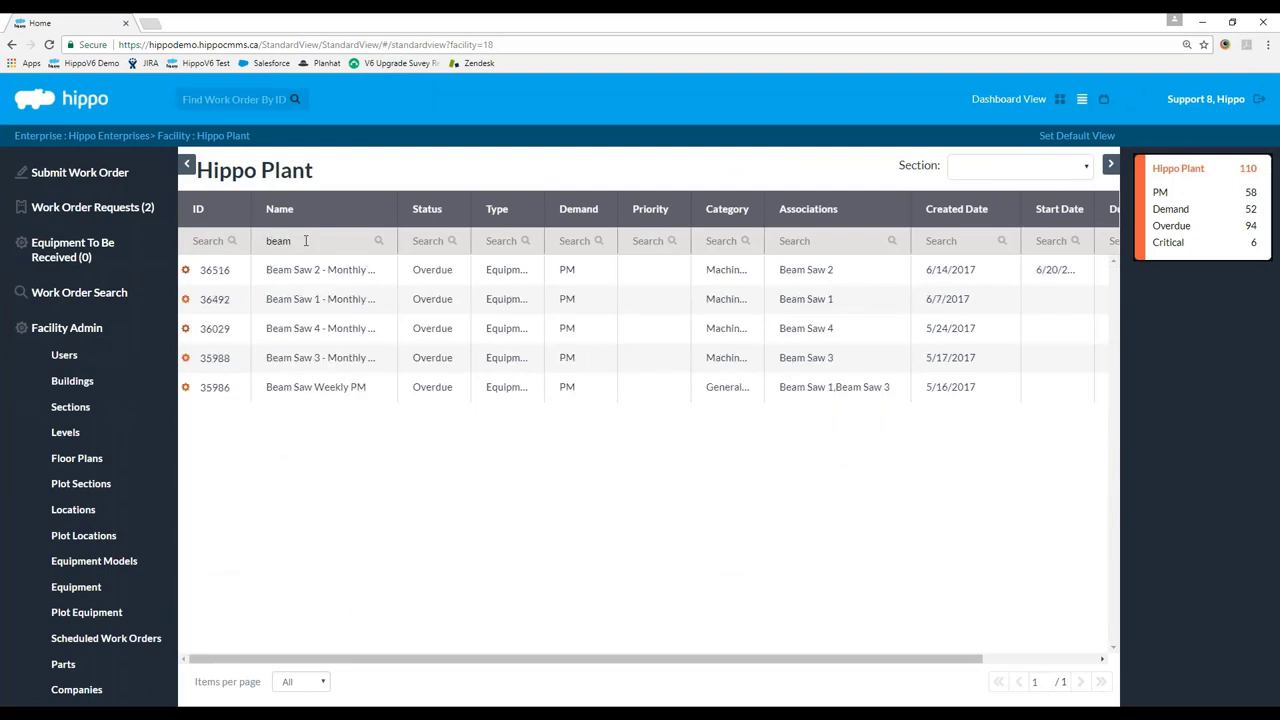
drag(397, 240, 501, 240)
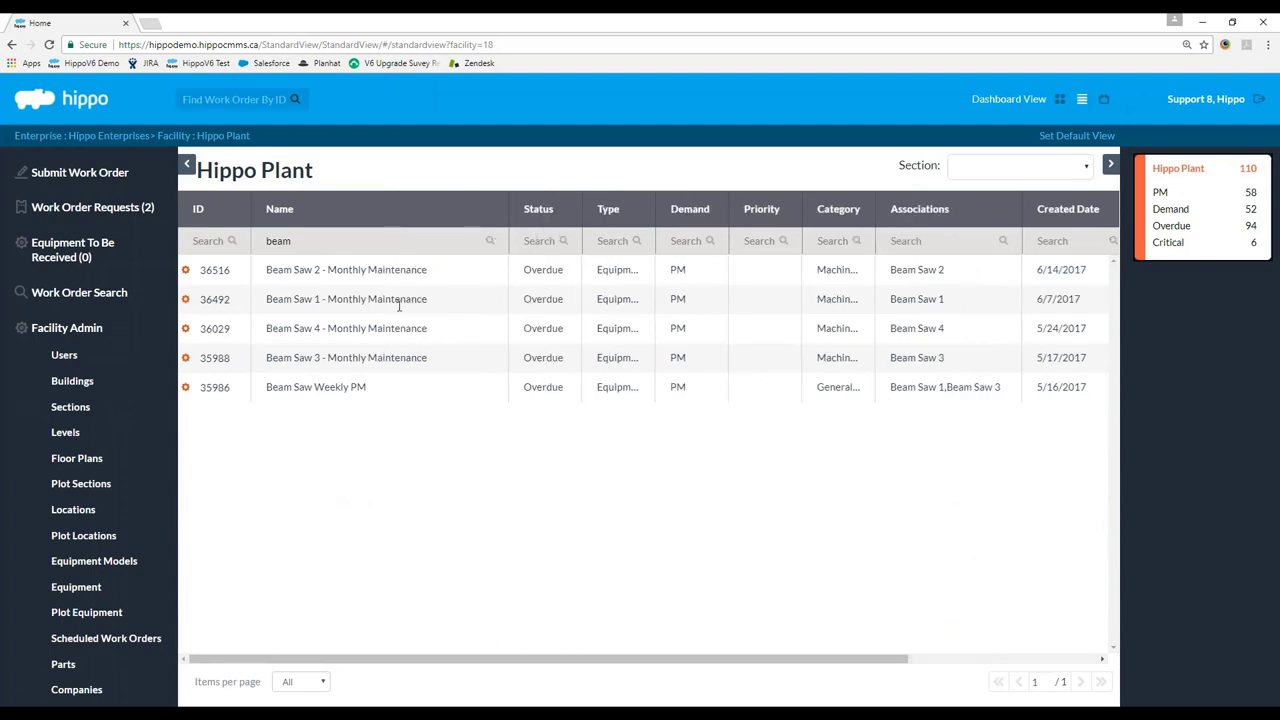
Set the Beam Saw 2 - Monthly Maintenance work order to Completed, save it, and return to the dashboard.
double_click(304, 273)
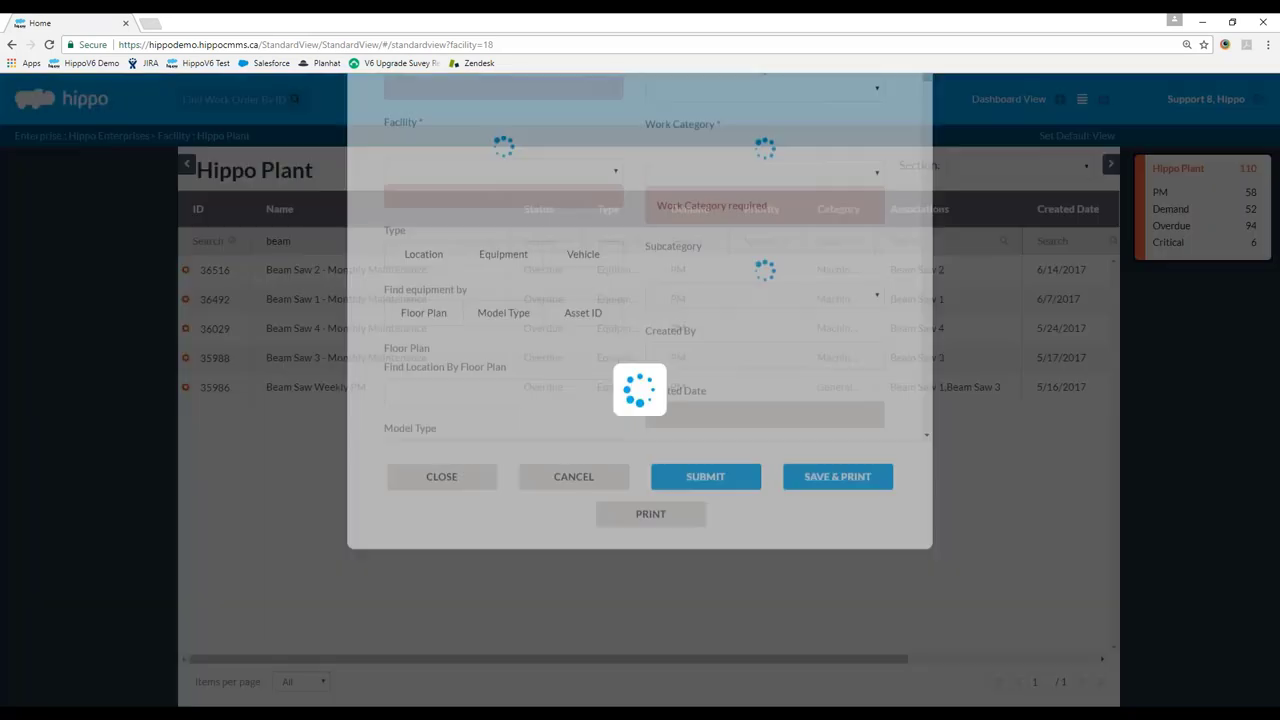
click(700, 214)
click(697, 249)
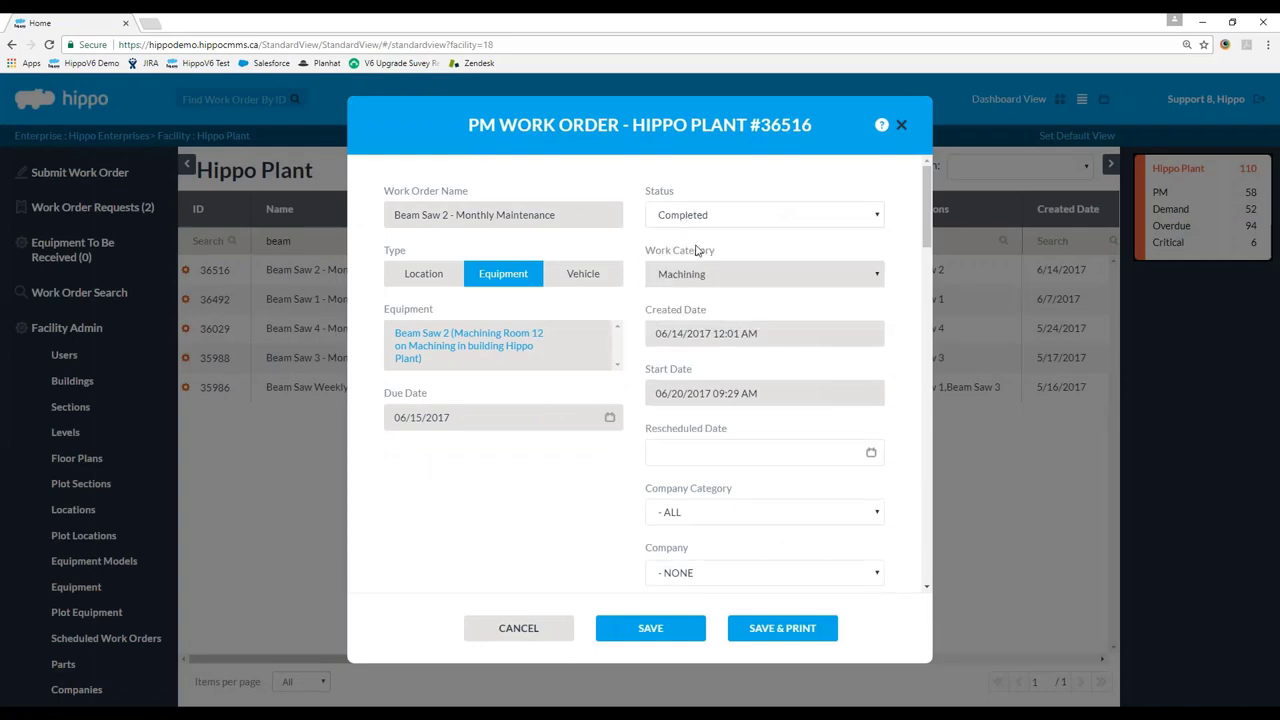
drag(921, 245, 914, 614)
click(655, 628)
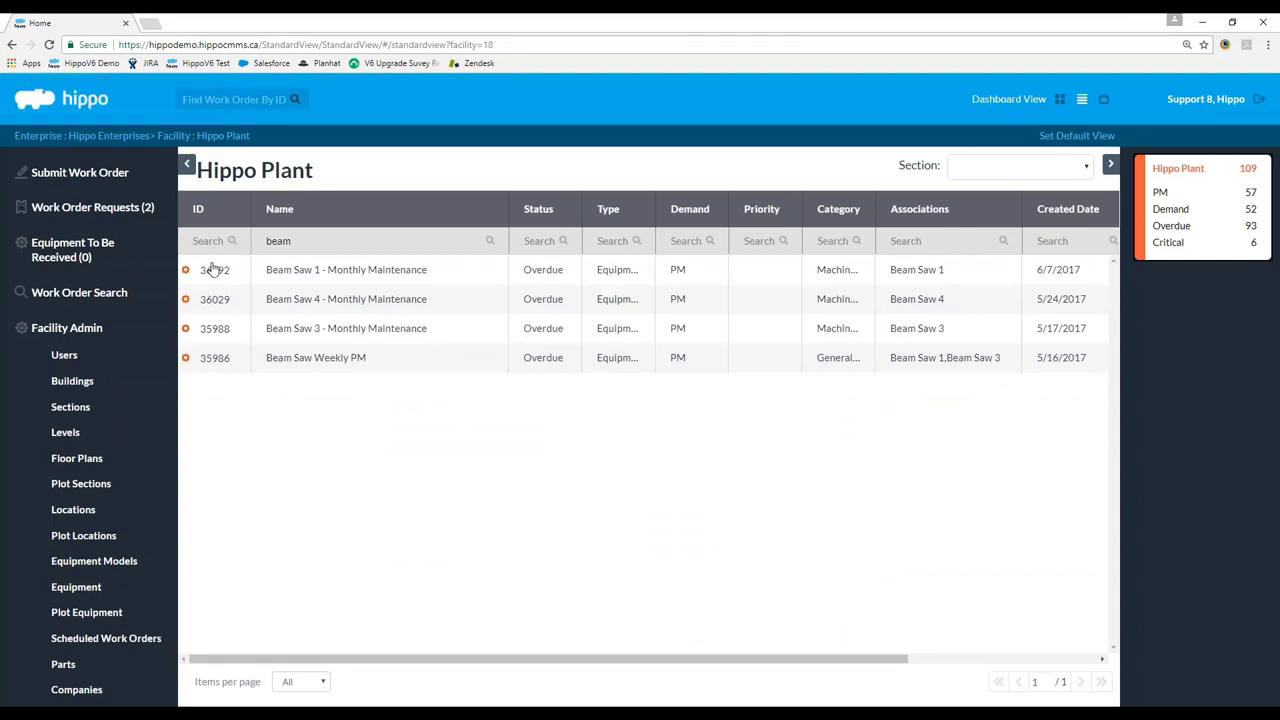
click(1062, 99)
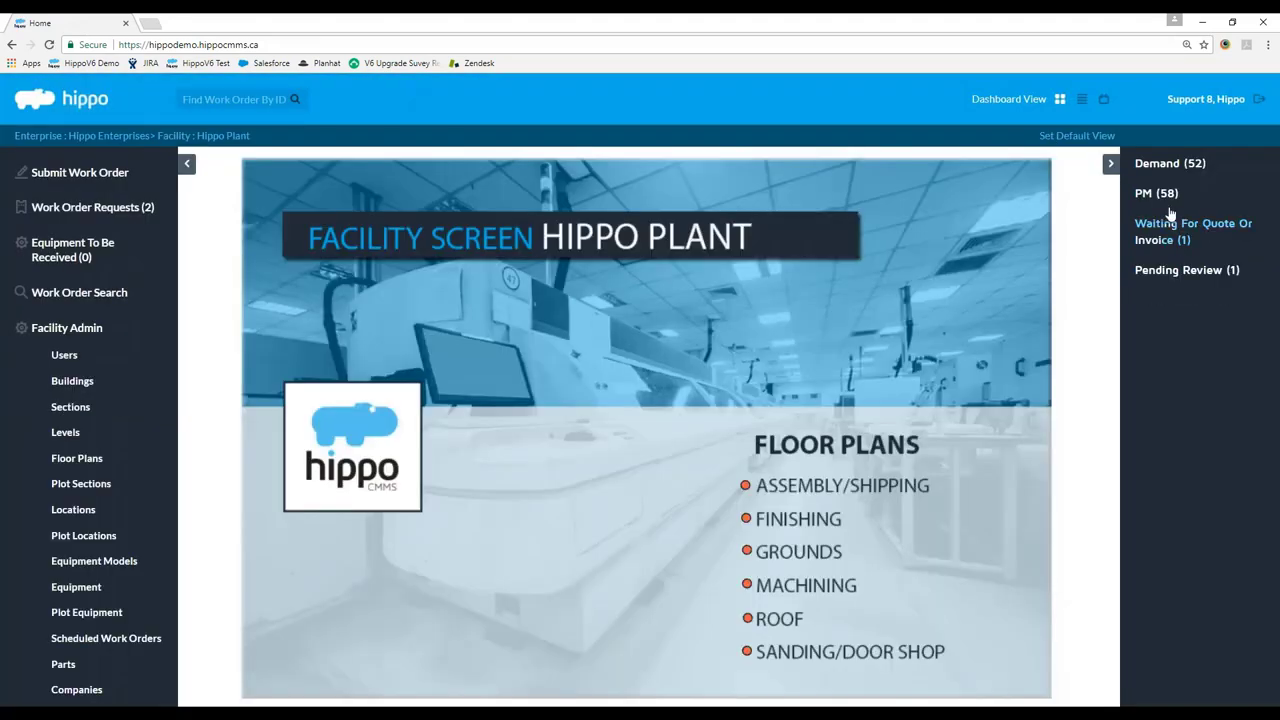
Expand the PM (58) work orders, then go to the Work Order Search page.
click(1165, 194)
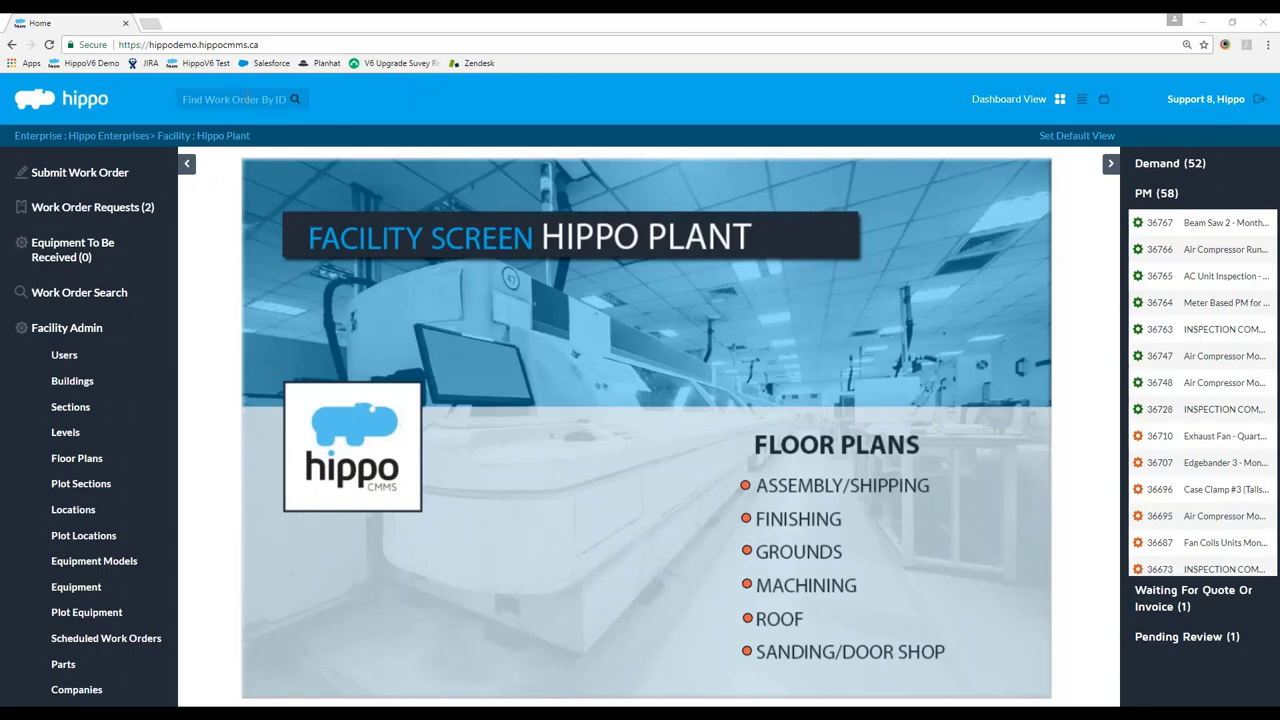
click(47, 291)
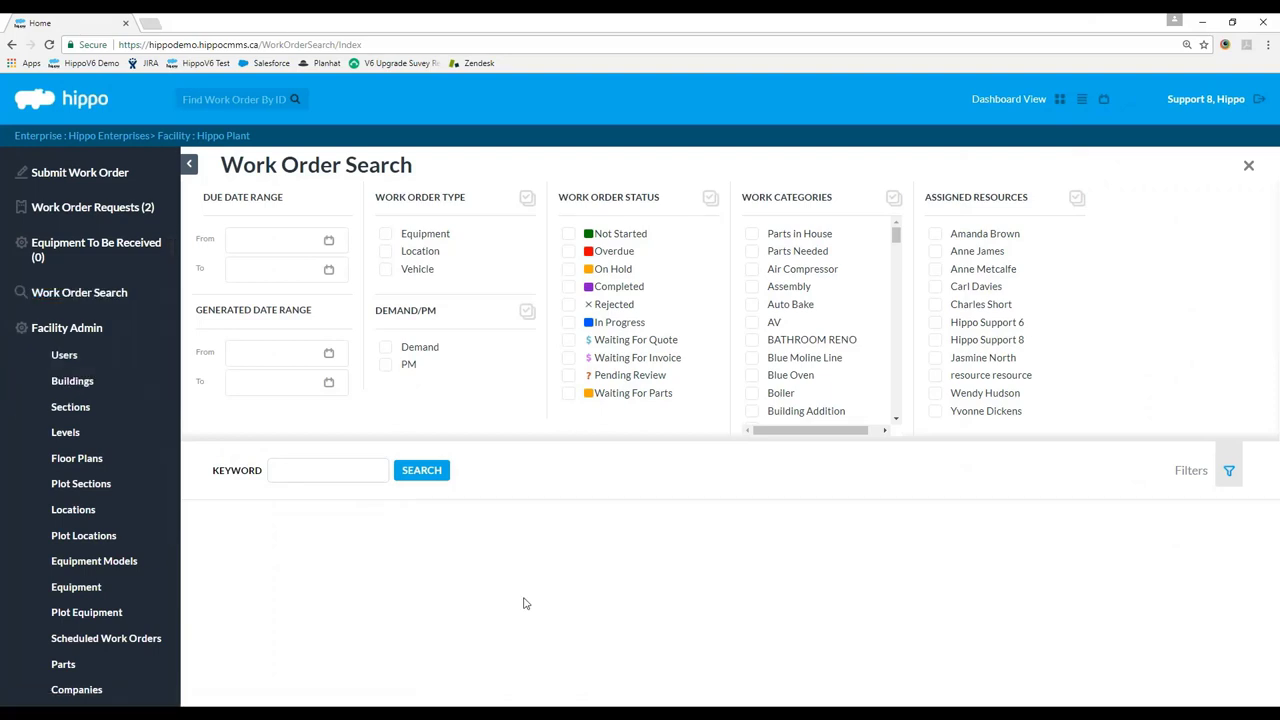
Search for work orders with the PM and Completed filters ticked.
click(82, 332)
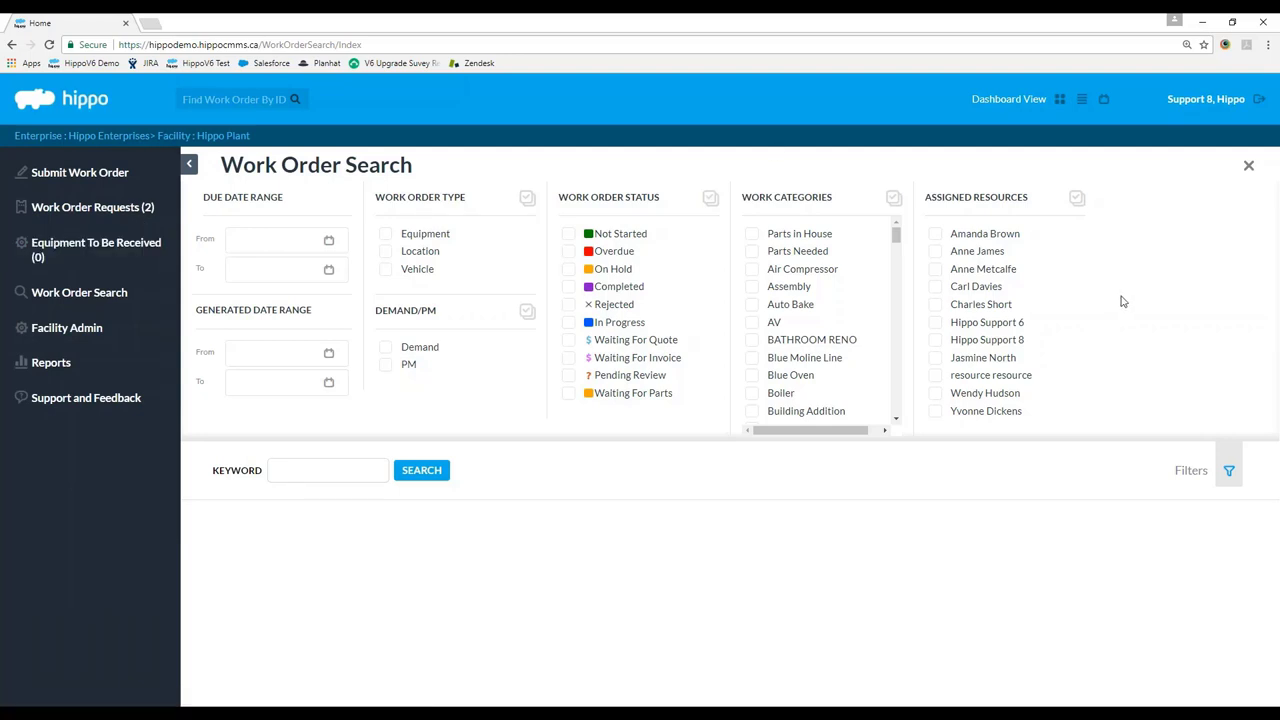
drag(896, 234, 884, 155)
click(568, 287)
click(421, 475)
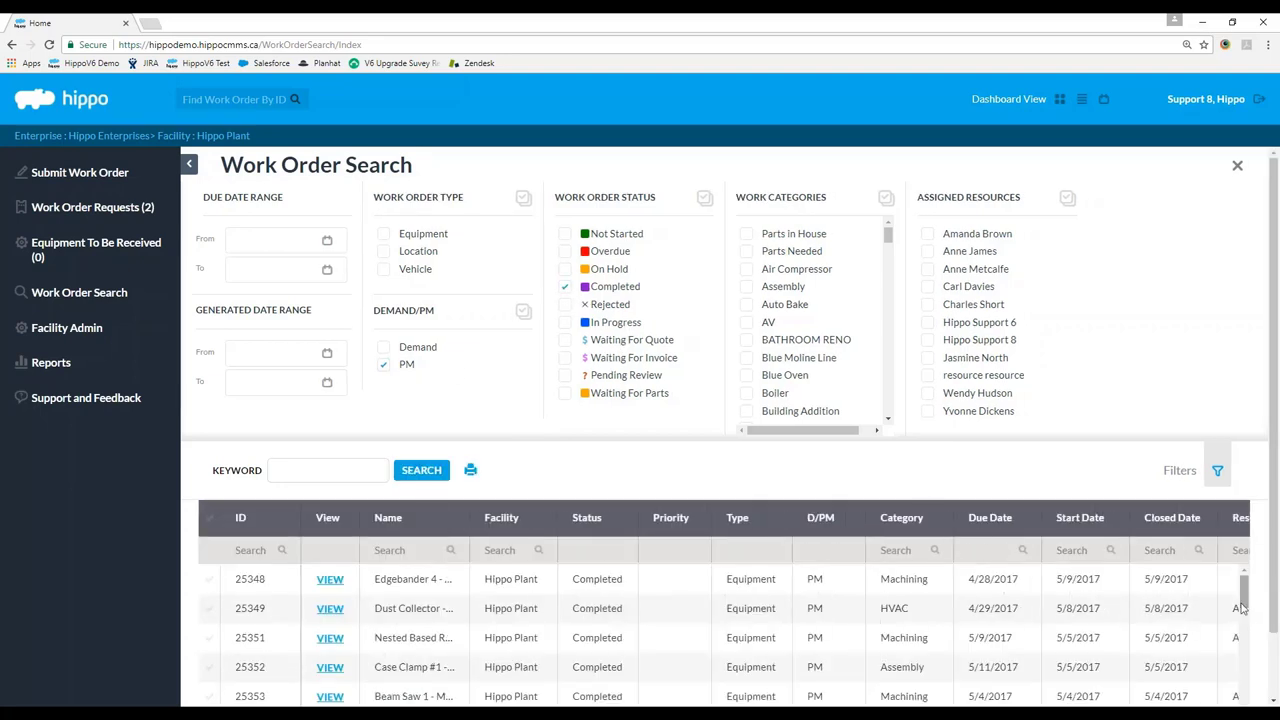
Sort the search results by Closed Date, newest first.
drag(1245, 590, 1236, 694)
scroll(1236, 694, down, 1)
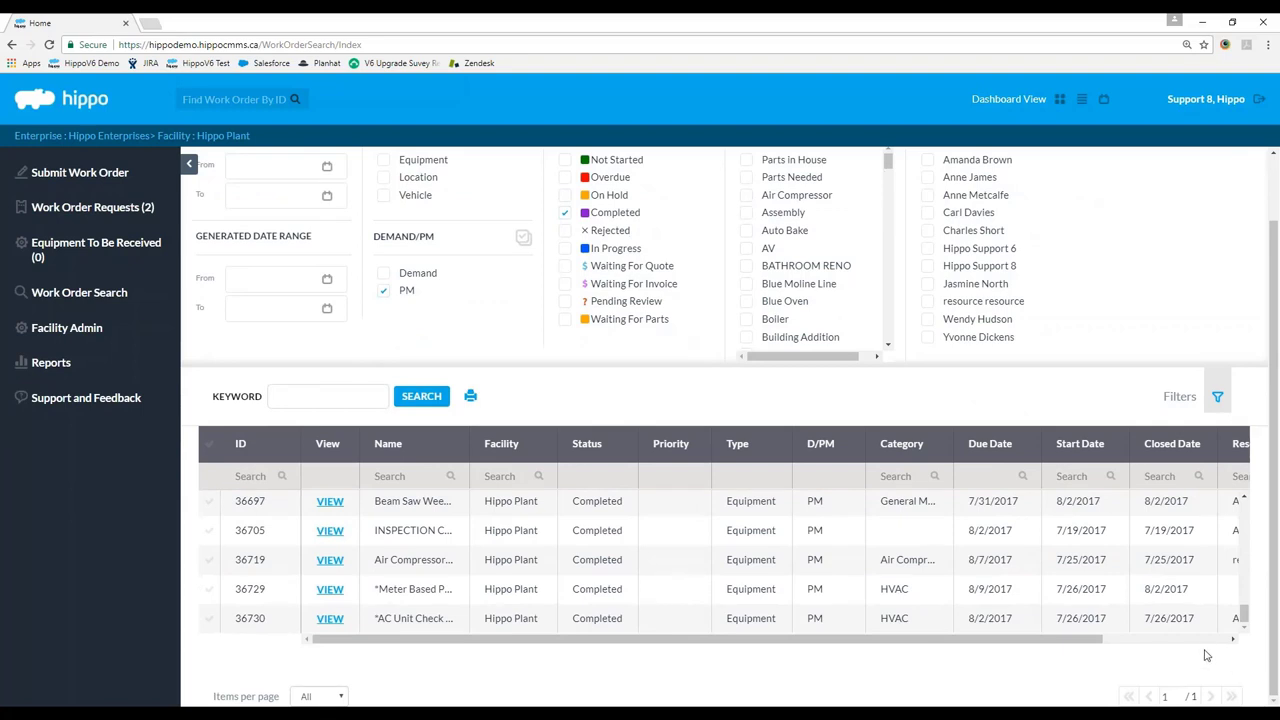
drag(1244, 612, 1245, 612)
click(1178, 453)
click(1178, 453)
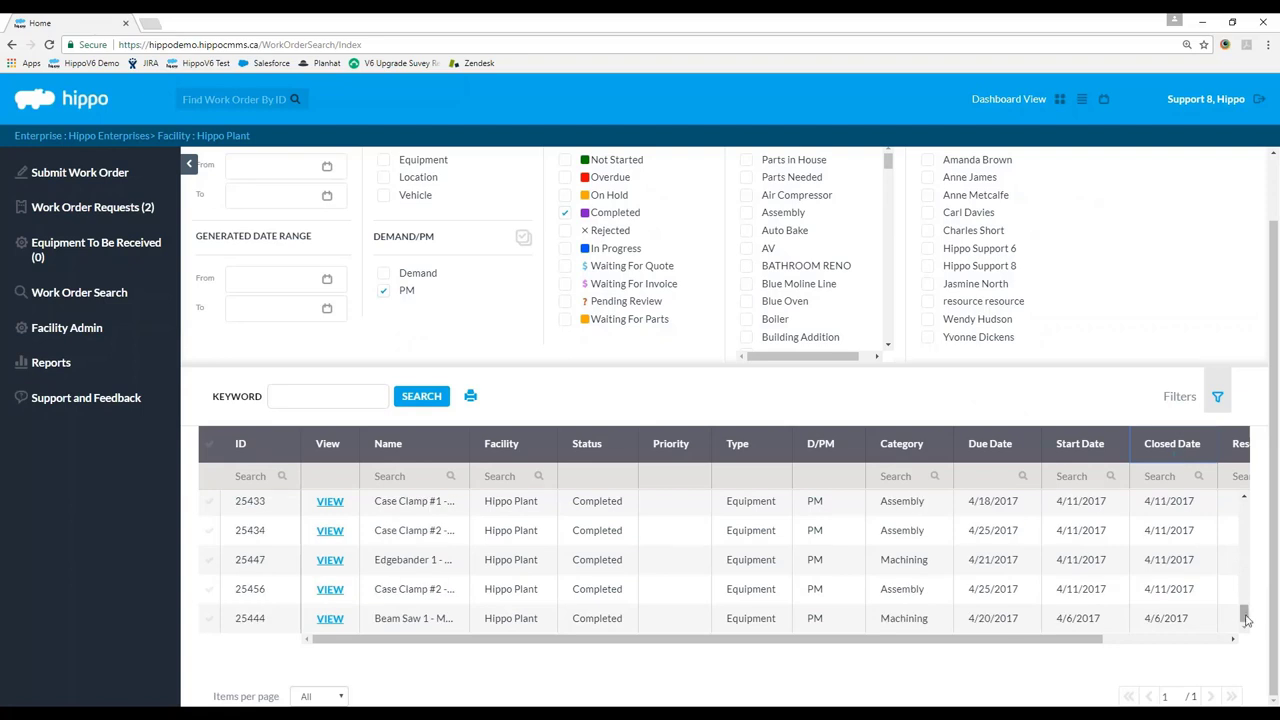
drag(1245, 620, 1244, 505)
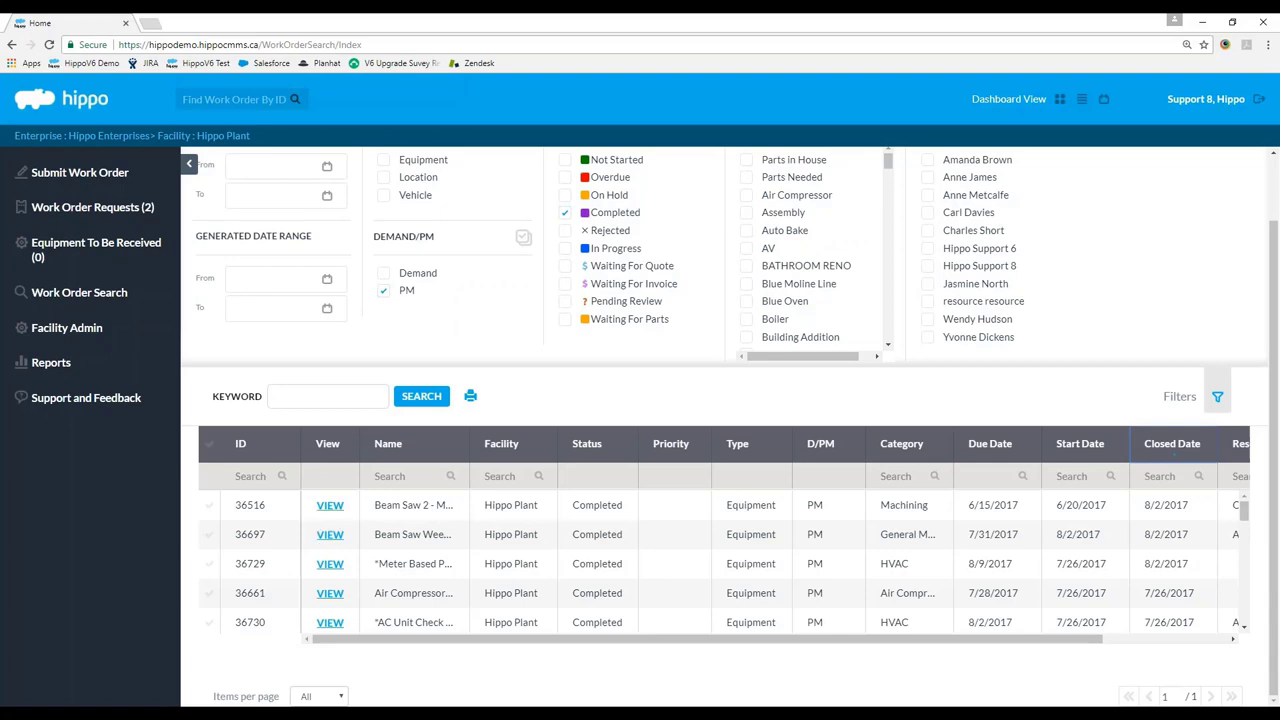
click(330, 505)
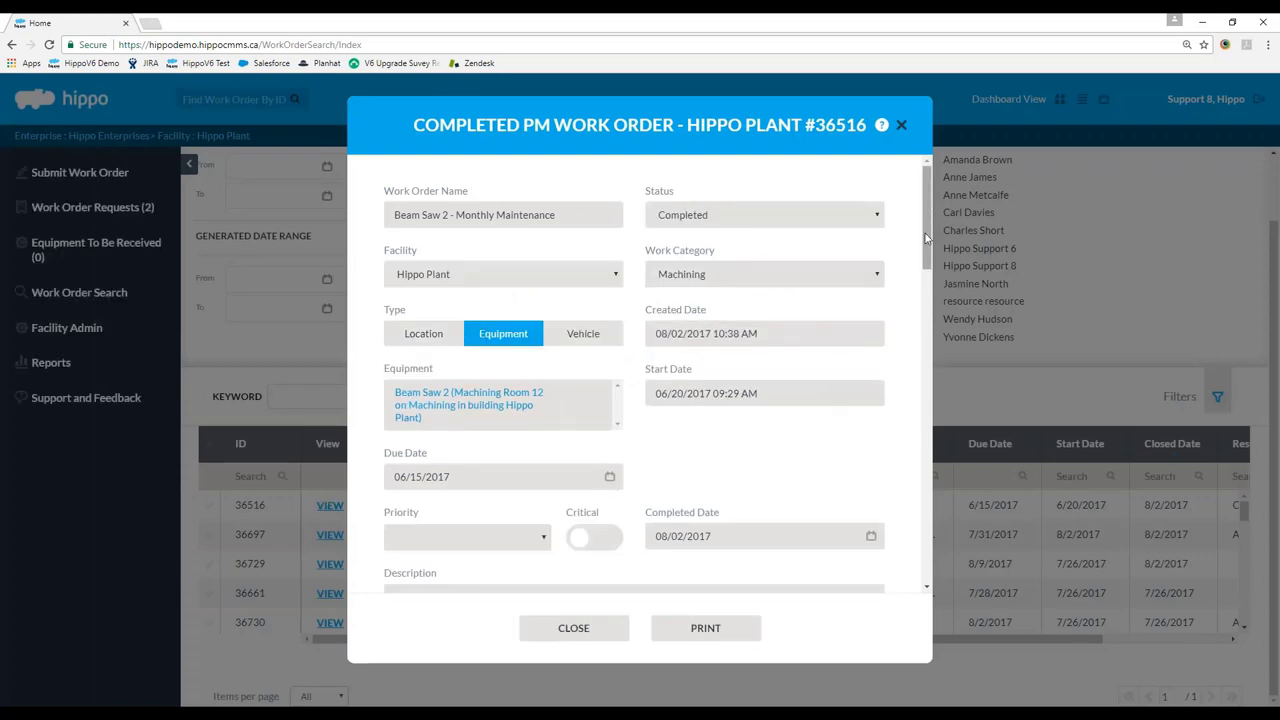
drag(927, 218, 940, 545)
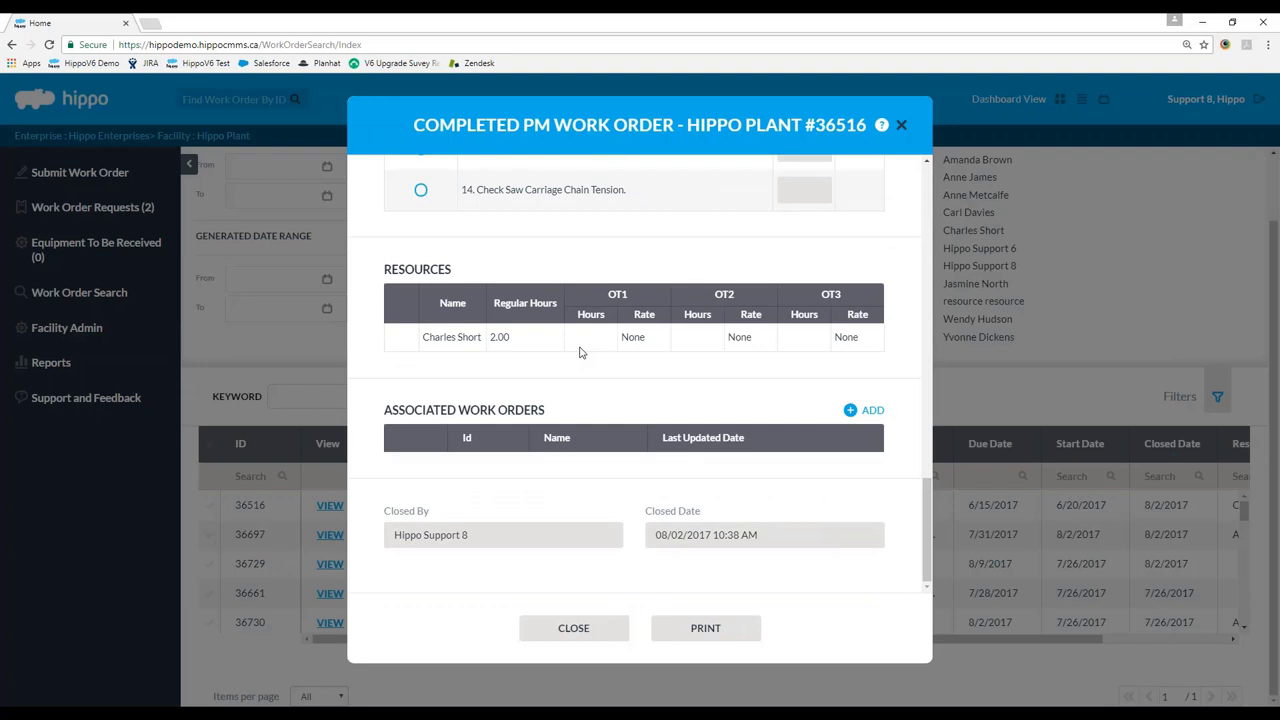
scroll(570, 363, up, 3)
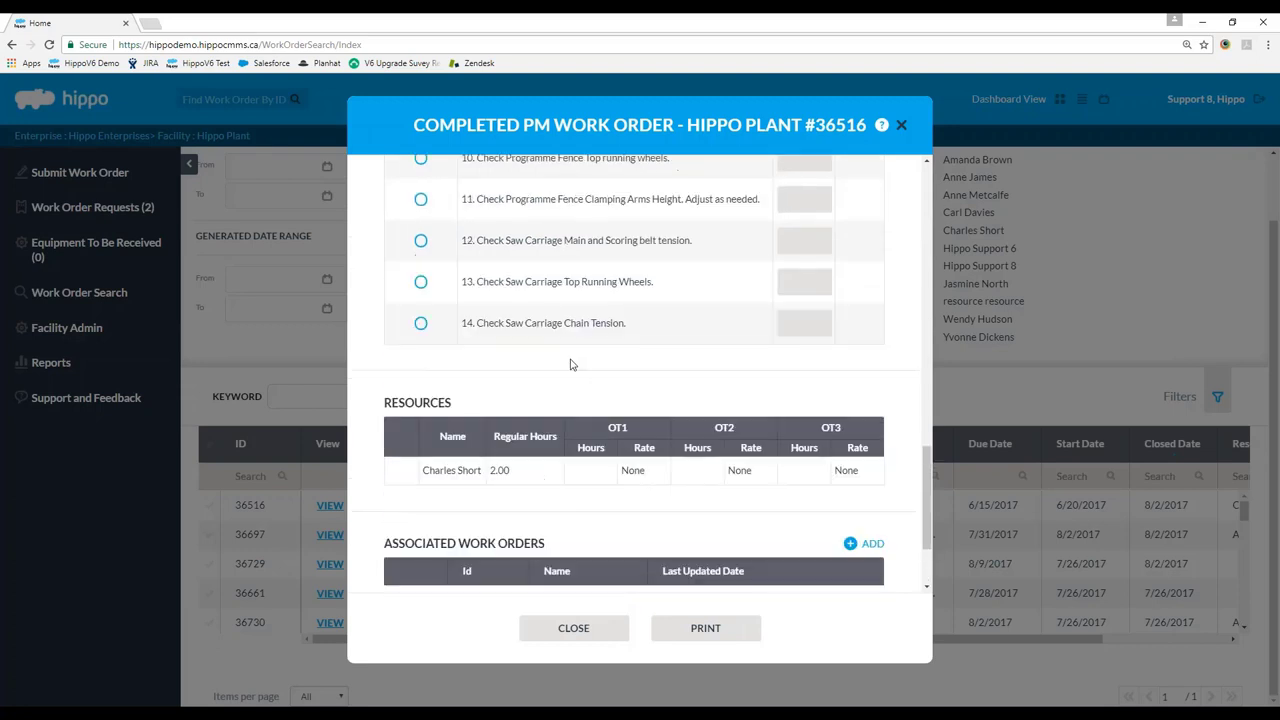
scroll(570, 364, up, 4)
scroll(570, 363, down, 6)
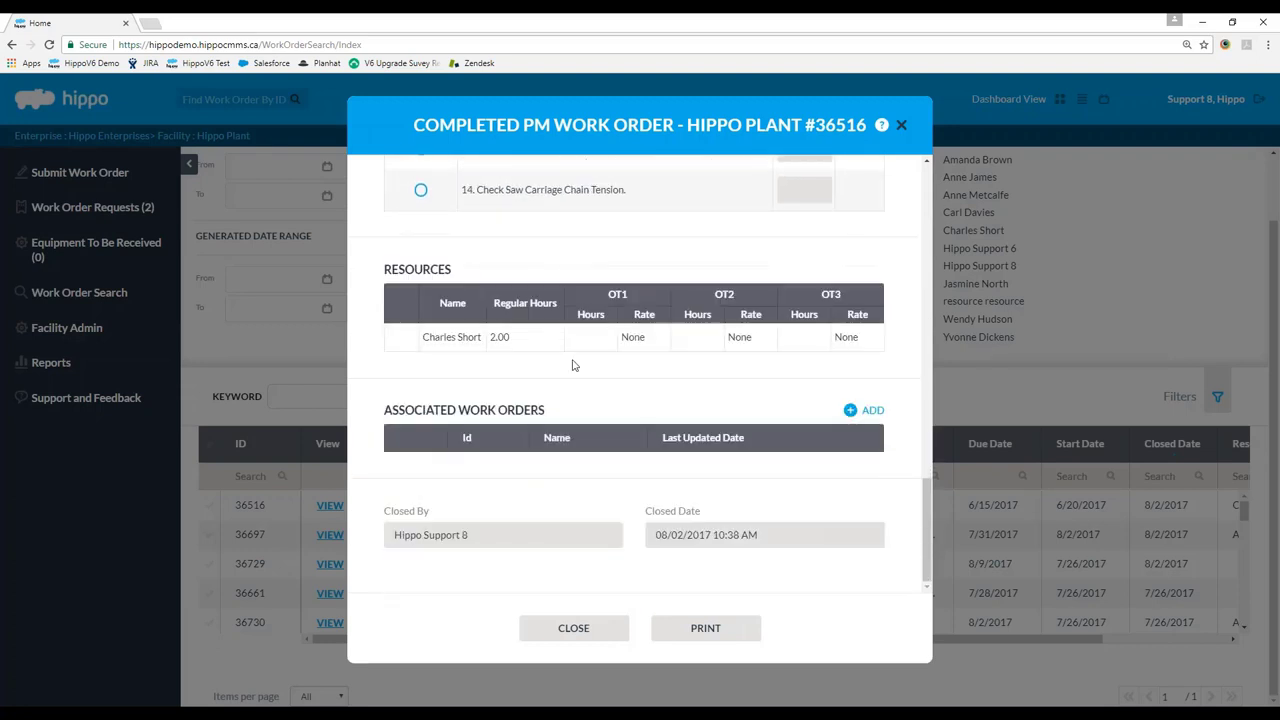
drag(918, 554, 912, 250)
scroll(556, 290, down, 2)
triple_click(525, 403)
click(688, 376)
scroll(688, 376, down, 5)
scroll(688, 376, down, 12)
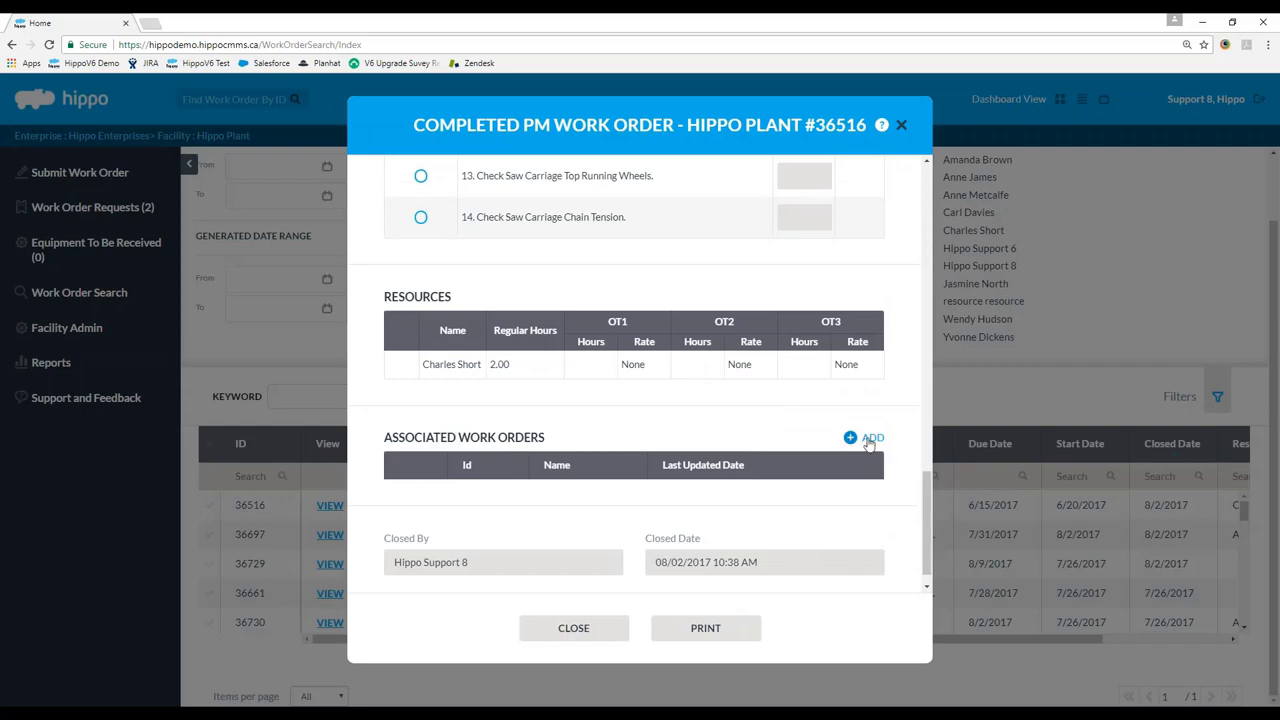
Close the PM work order, start a new work order named 'forgot invoice', then cancel it.
click(584, 628)
click(157, 183)
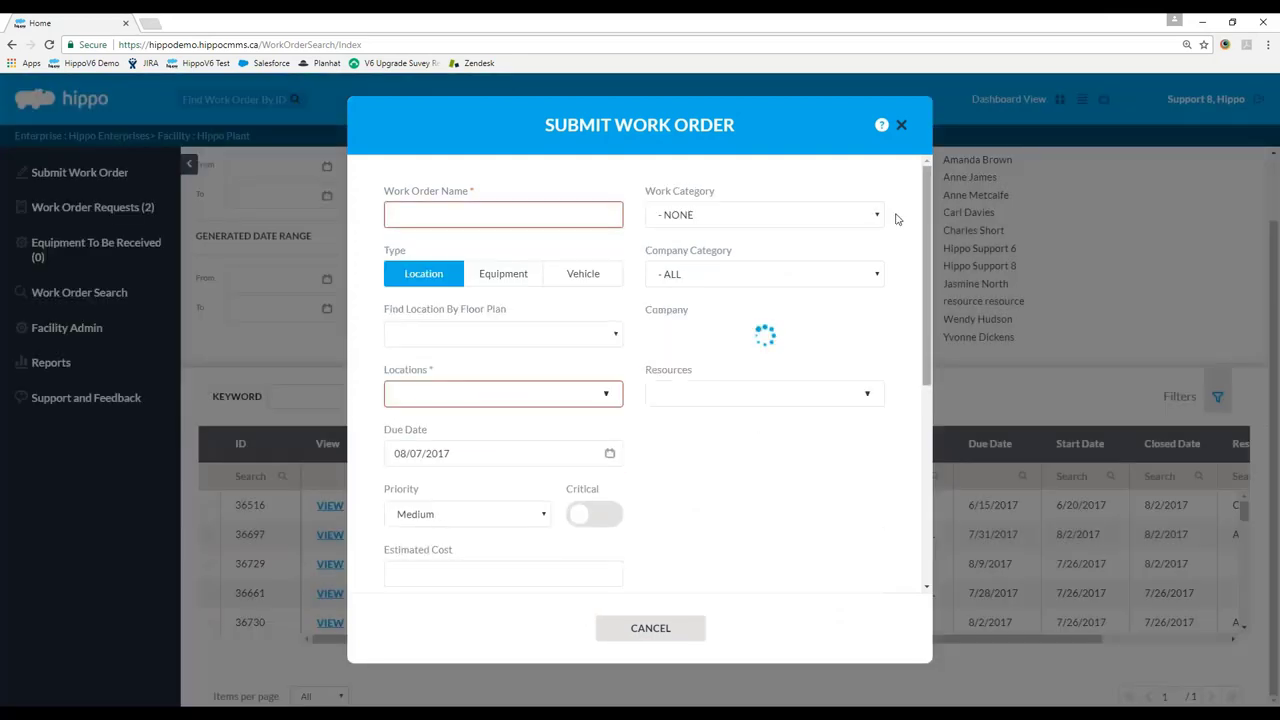
click(578, 213)
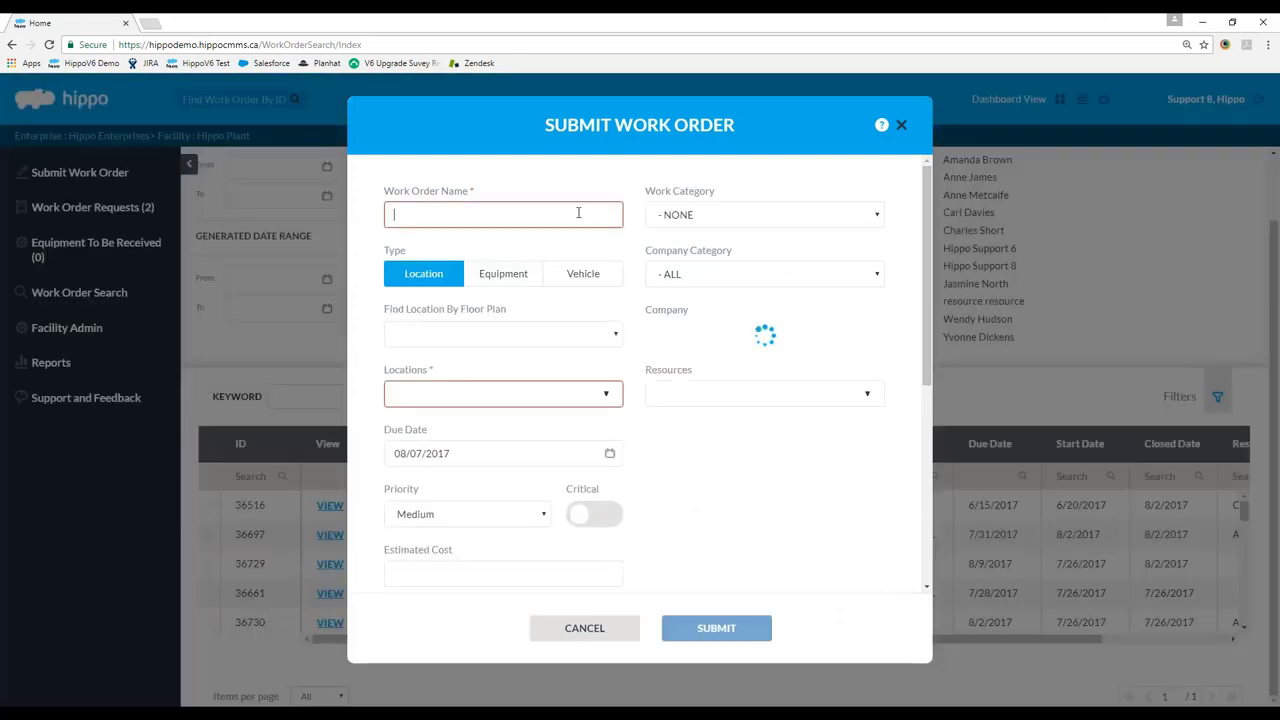
text(forgot invoice)
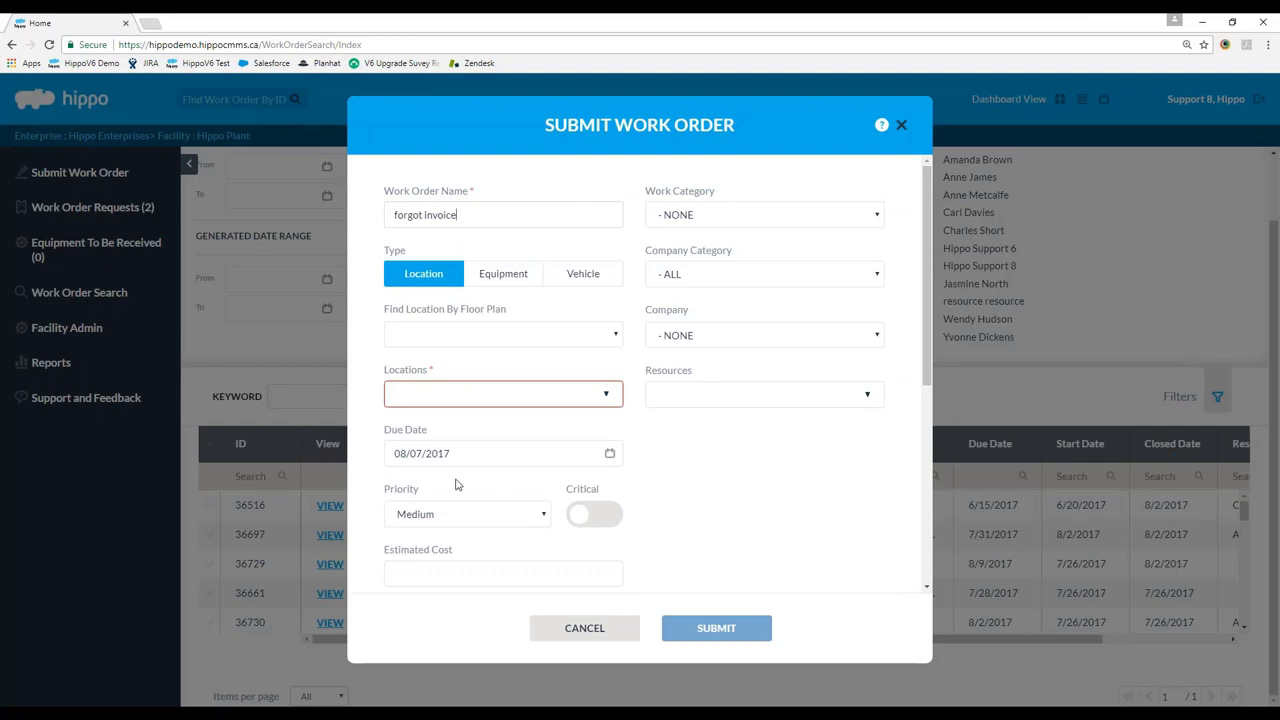
drag(934, 294, 909, 172)
click(584, 628)
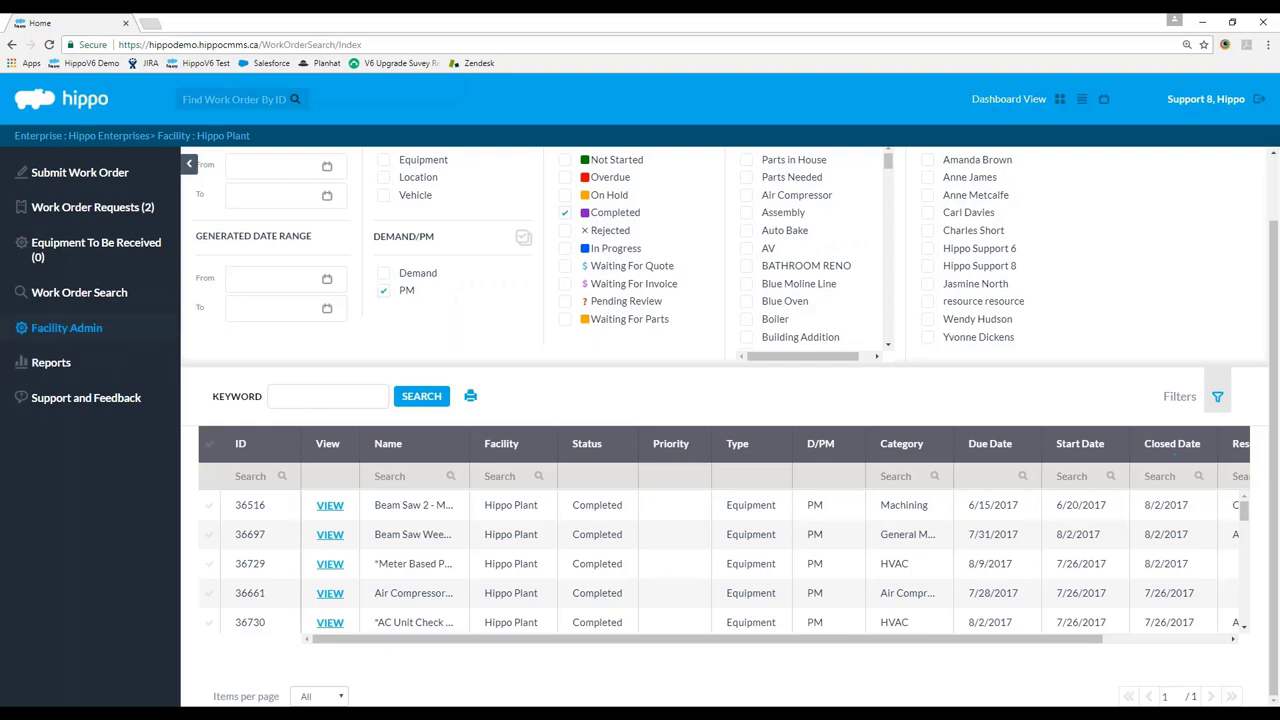
click(66, 327)
scroll(87, 343, down, 4)
scroll(87, 343, up, 5)
click(66, 254)
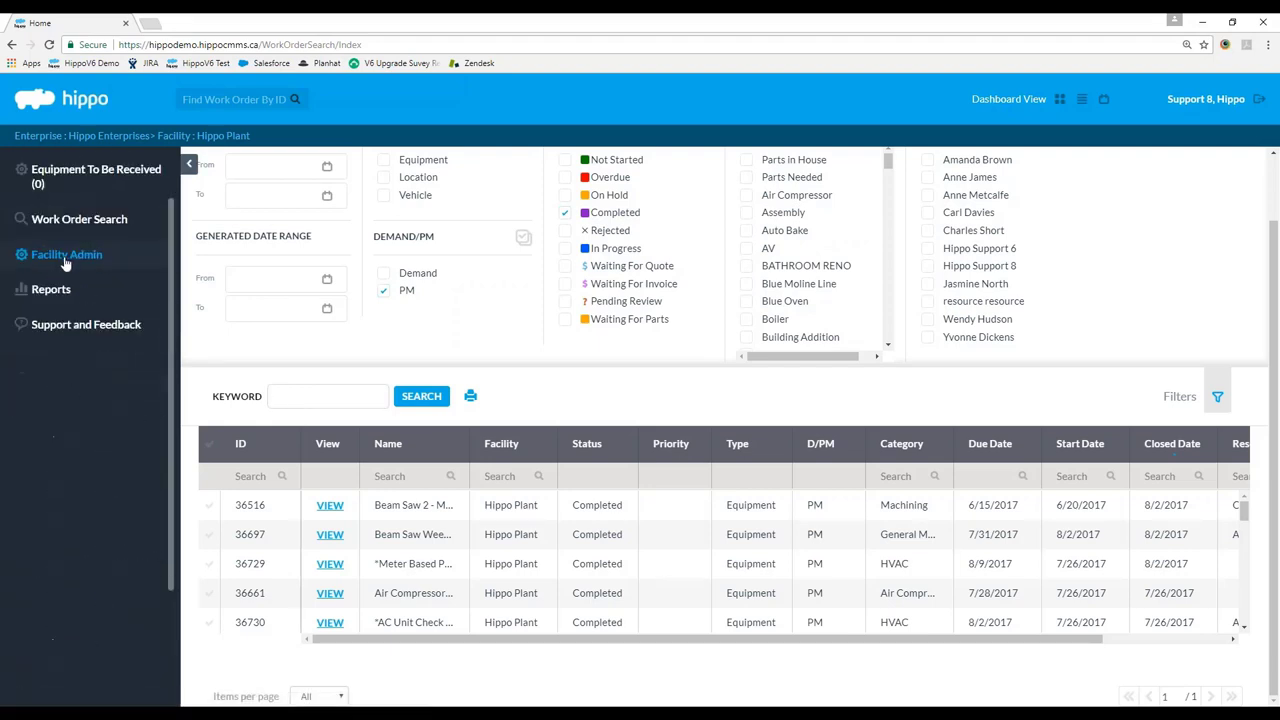
Open Reports, view the Inventory and Depreciation criteria, then switch to Maintenance History.
click(92, 303)
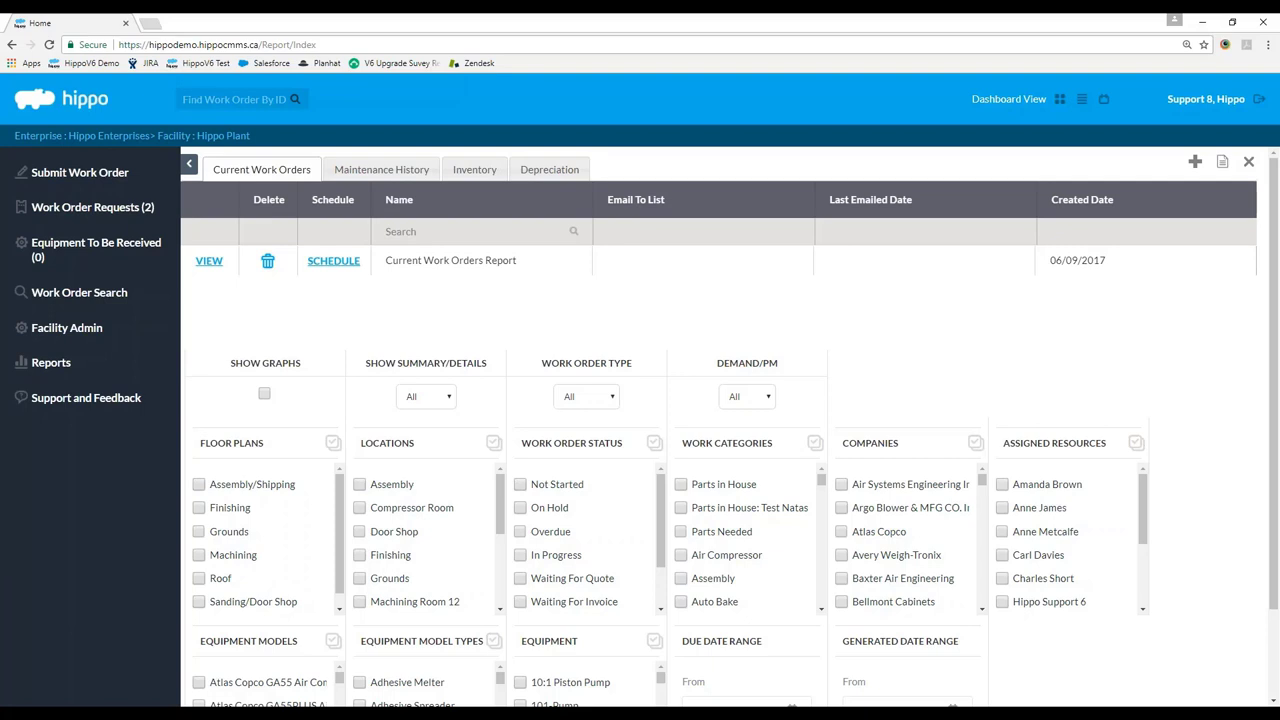
click(455, 172)
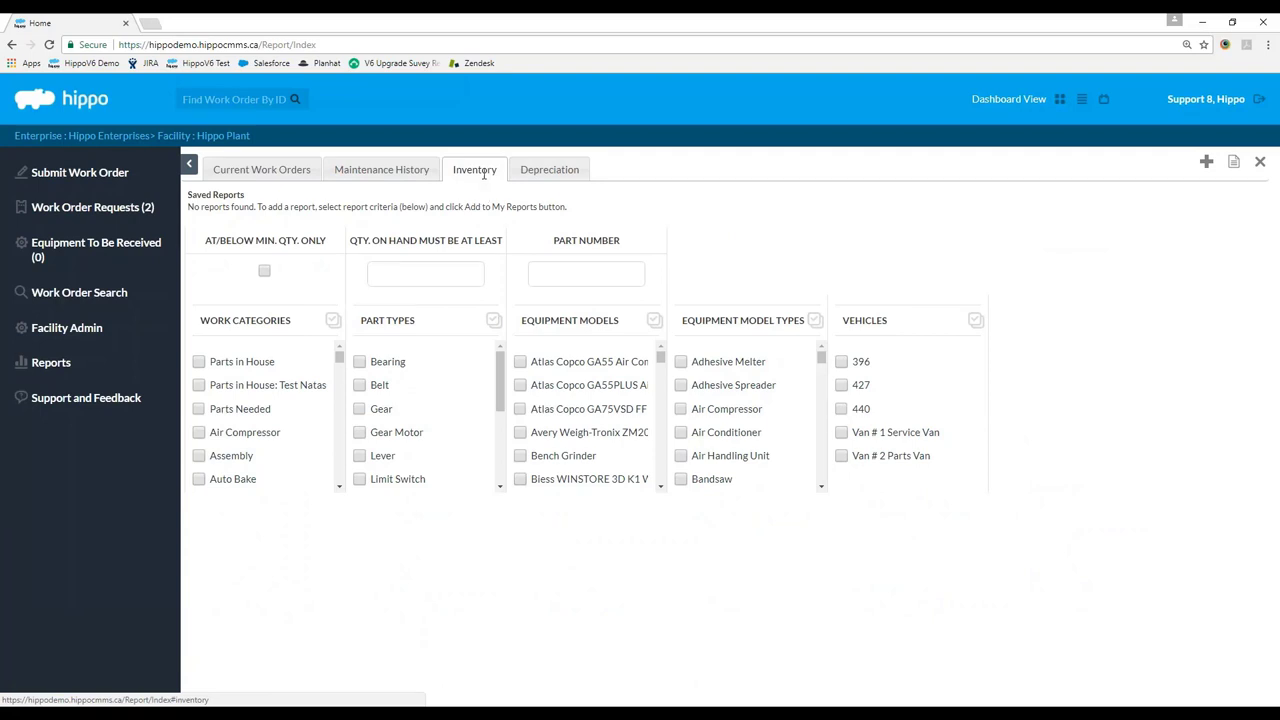
click(556, 172)
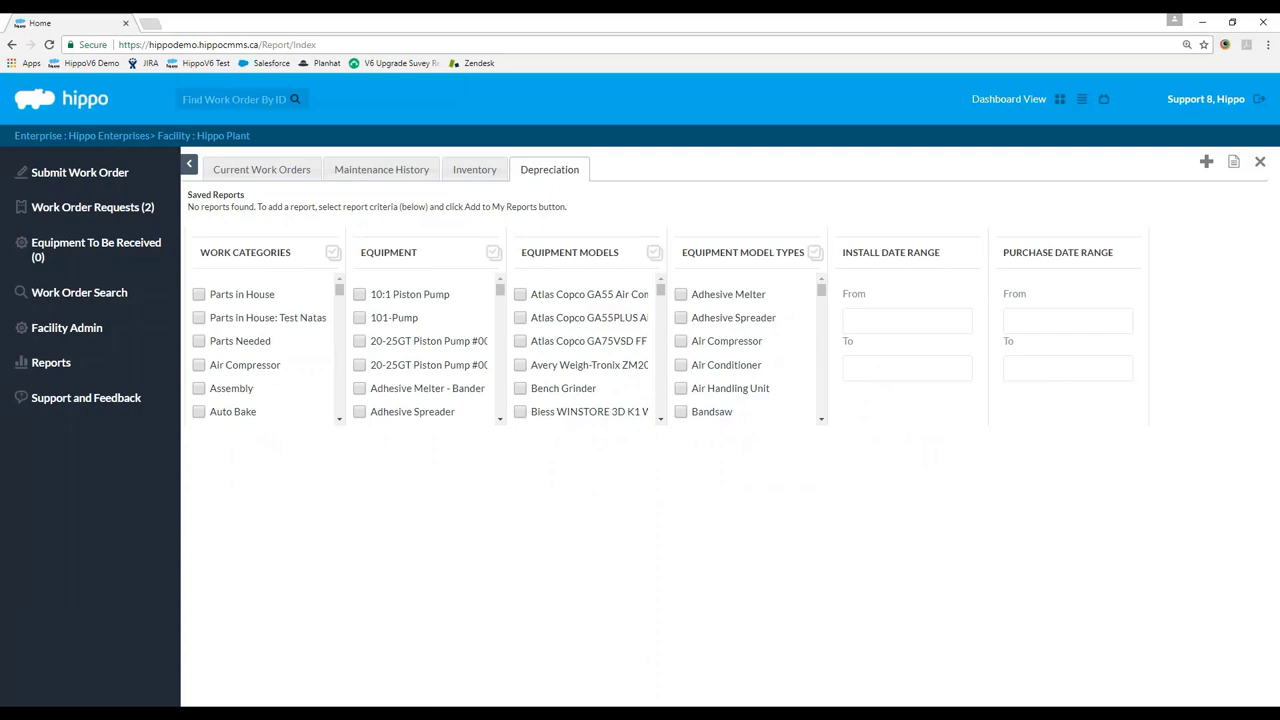
click(363, 172)
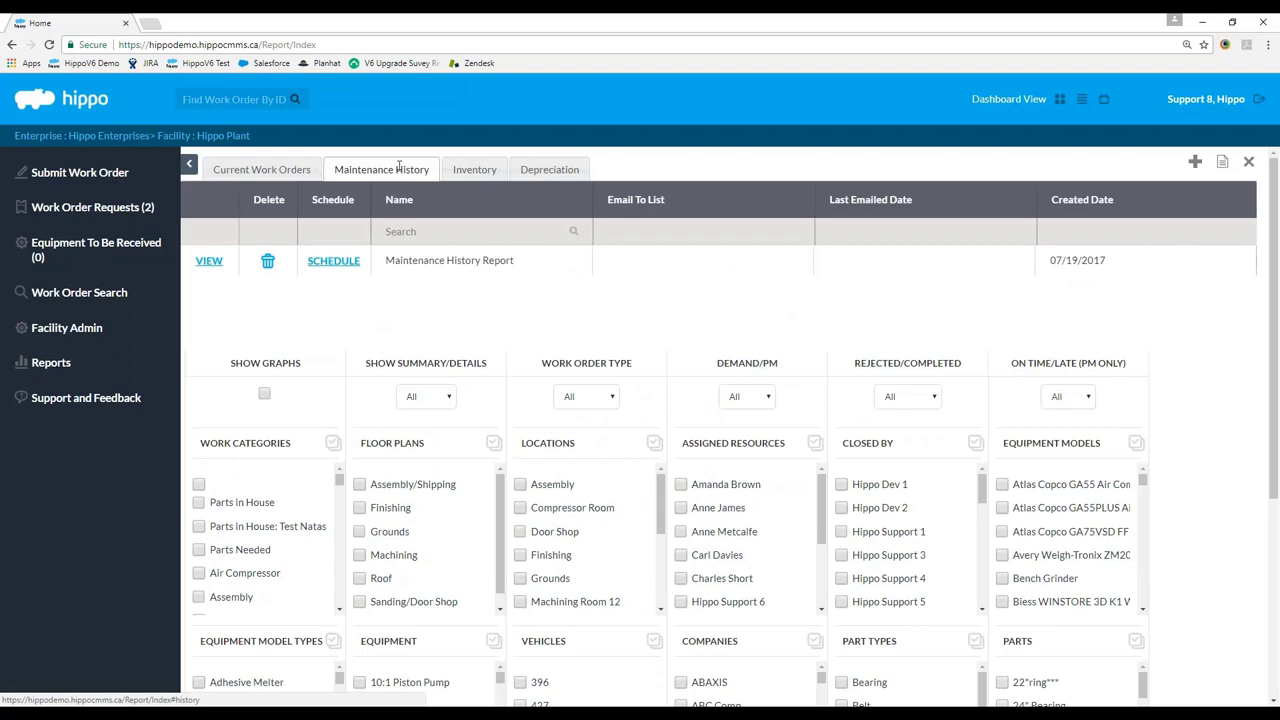
Tick Show Graphs in the Maintenance History criteria and scroll back to the top.
drag(1276, 193, 1276, 287)
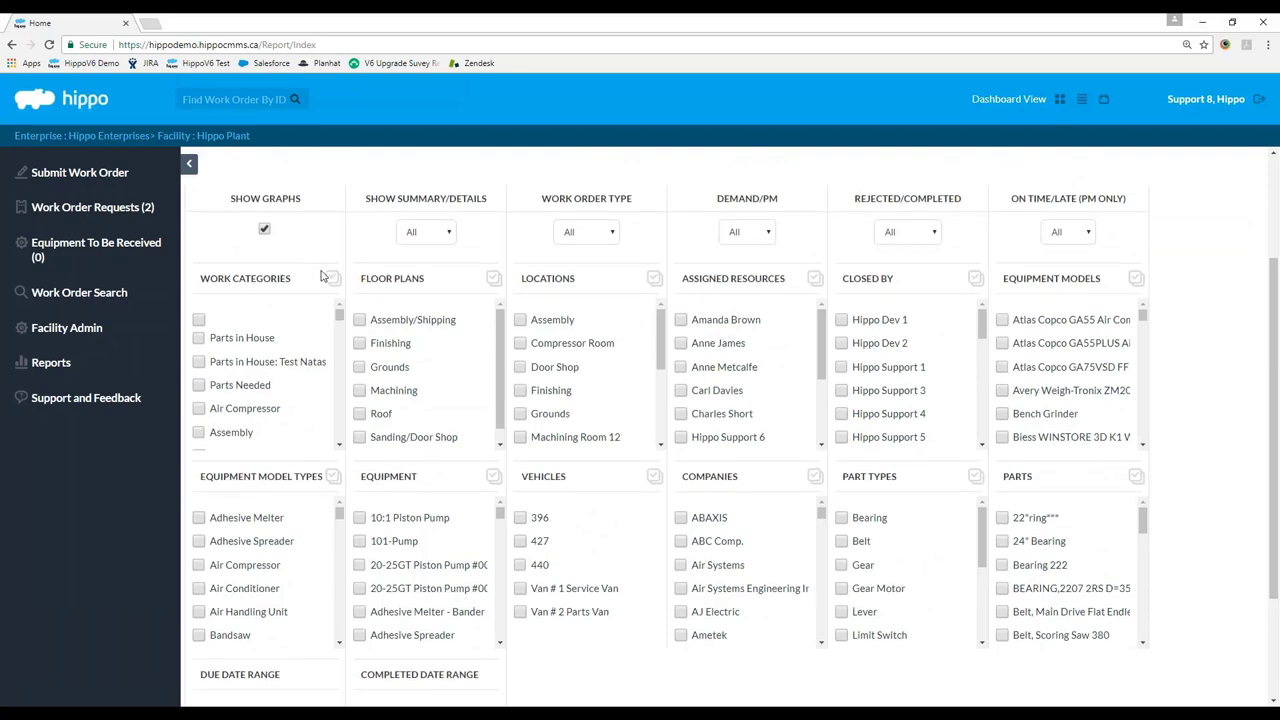
scroll(321, 276, up, 2)
scroll(321, 276, up, 1)
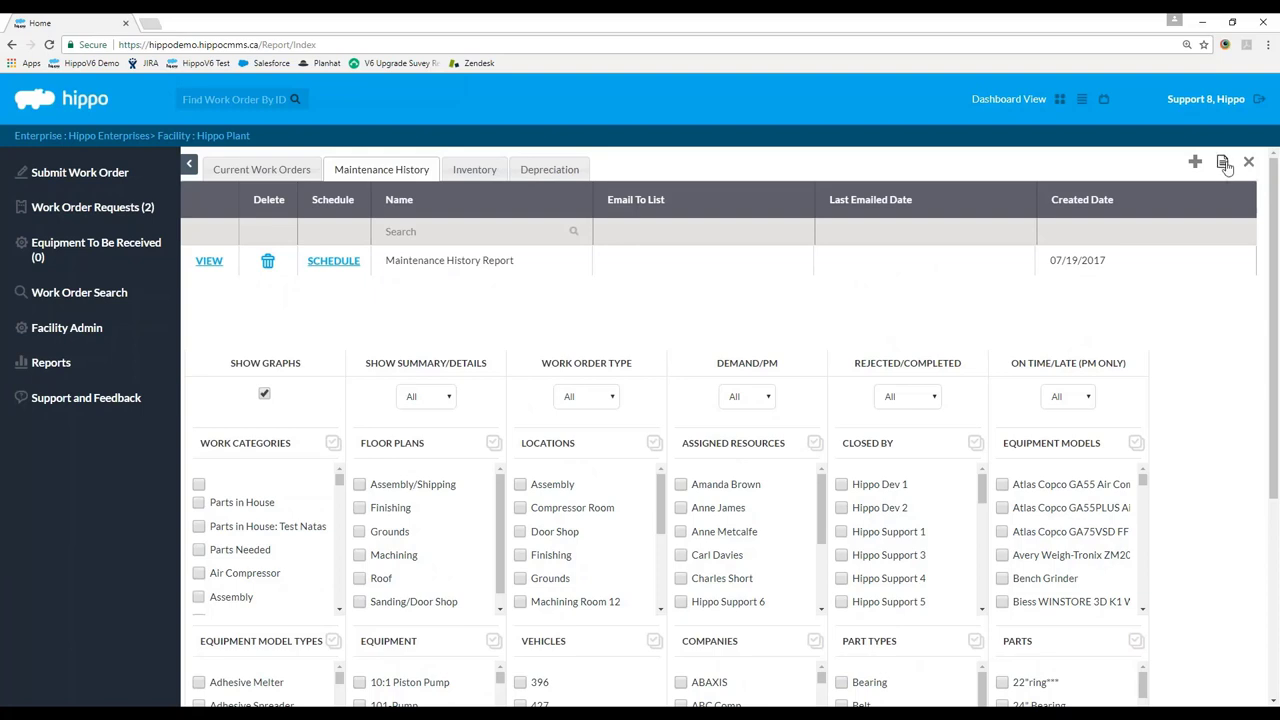
Generate the Maintenance History report, maximize its window, and review the Summary and Costing charts.
click(1223, 163)
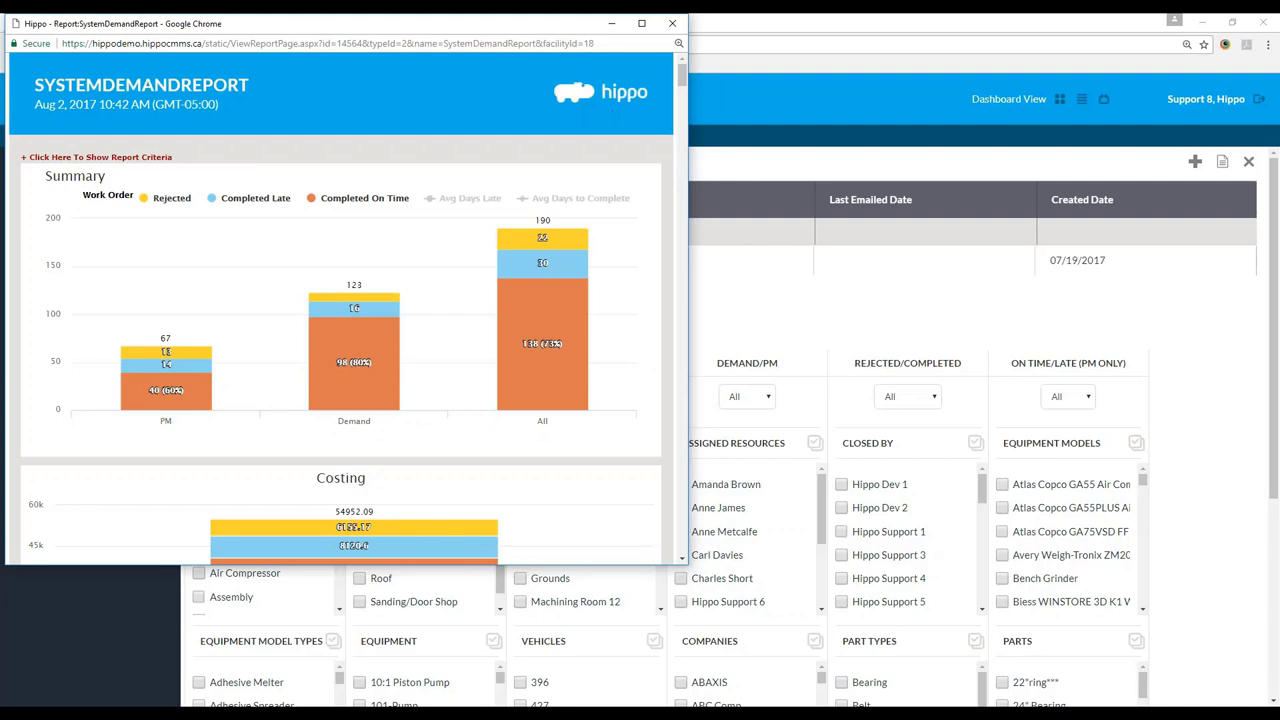
double_click(237, 23)
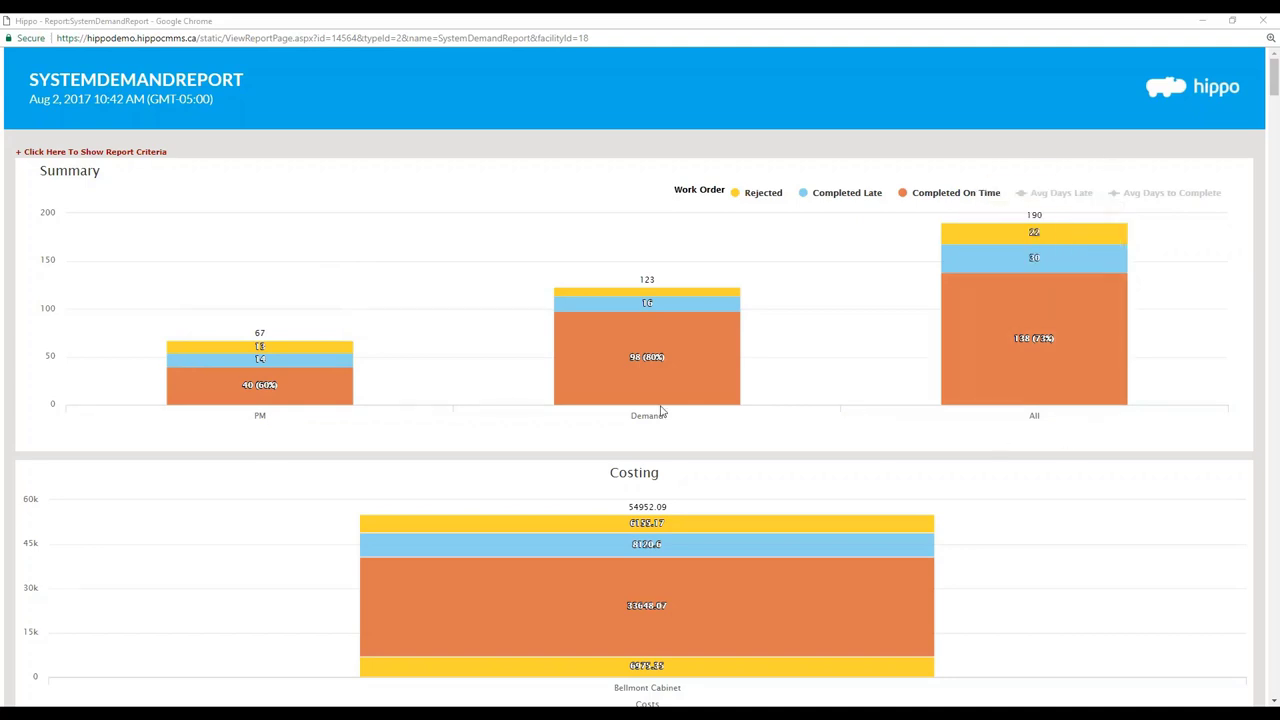
mouse_move(656, 400)
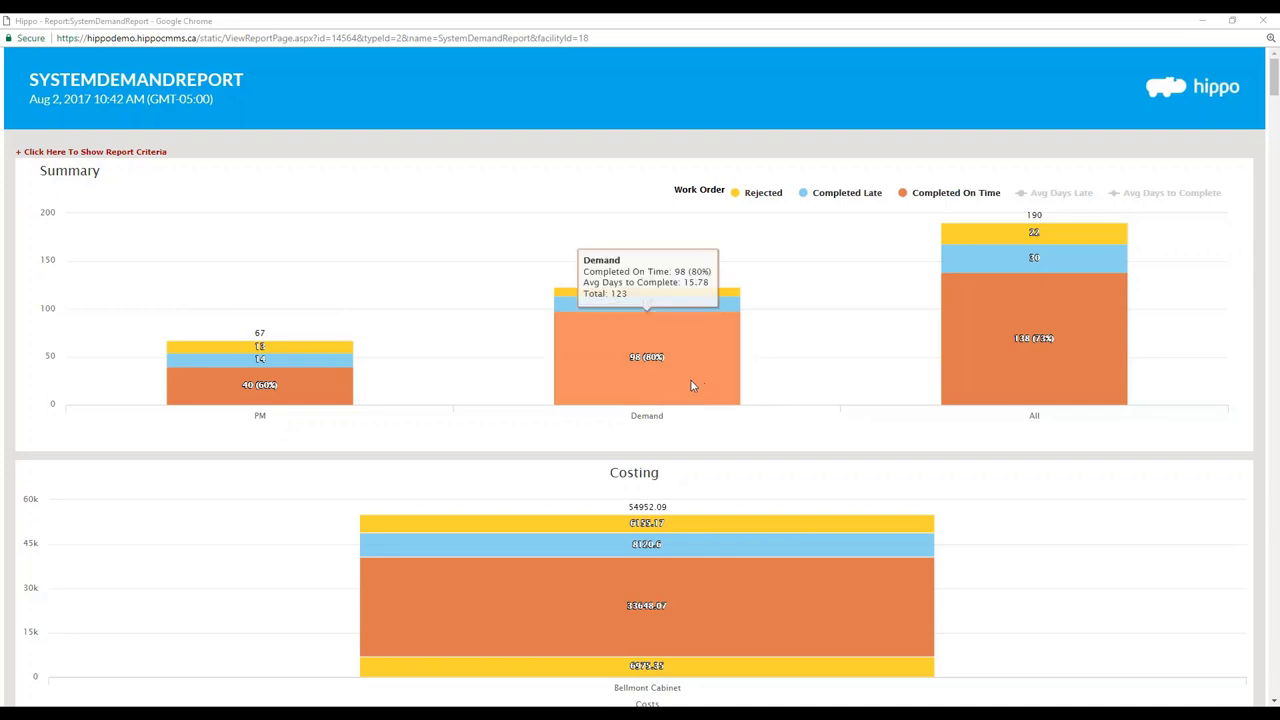
mouse_move(691, 312)
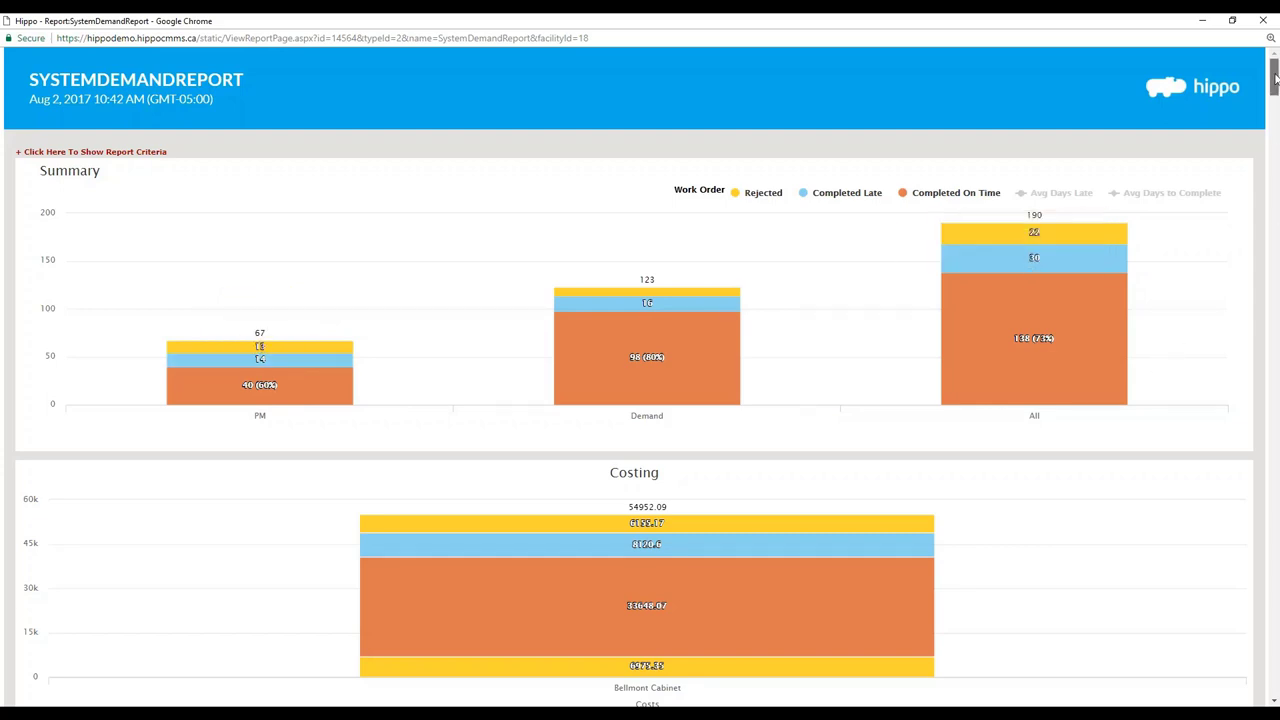
scroll(1274, 80, down, 3)
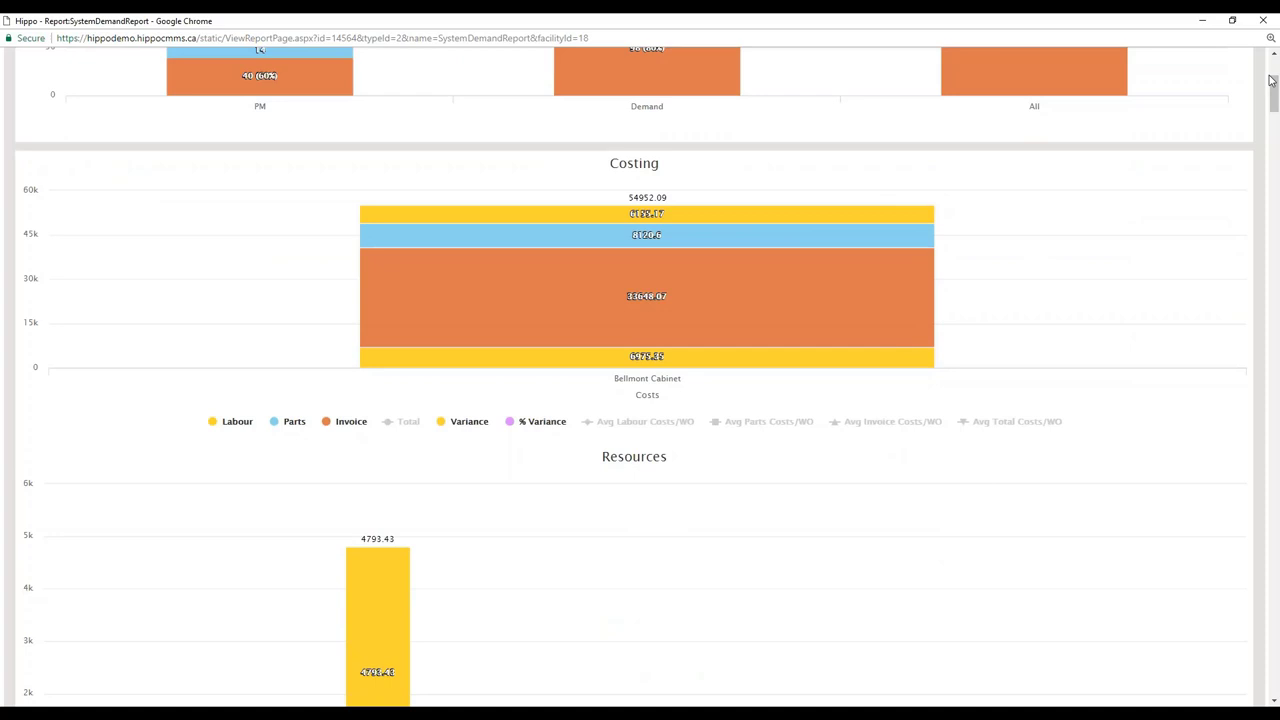
mouse_move(506, 220)
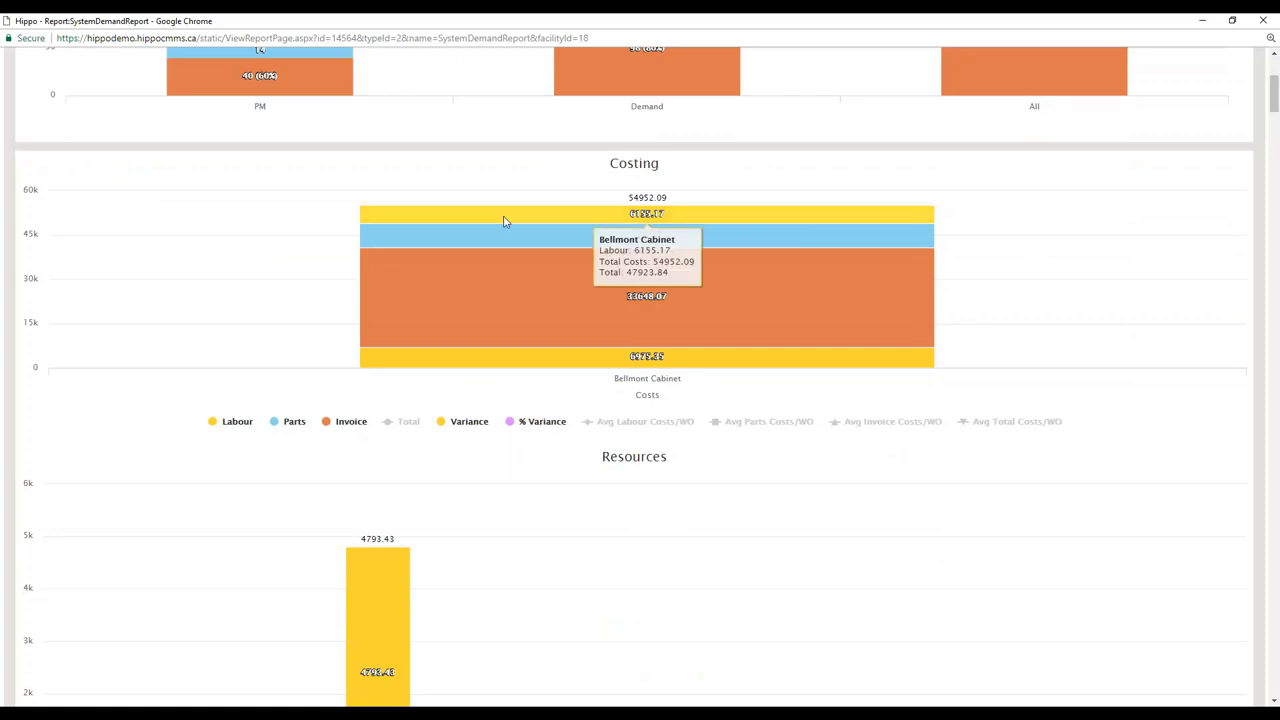
mouse_move(634, 238)
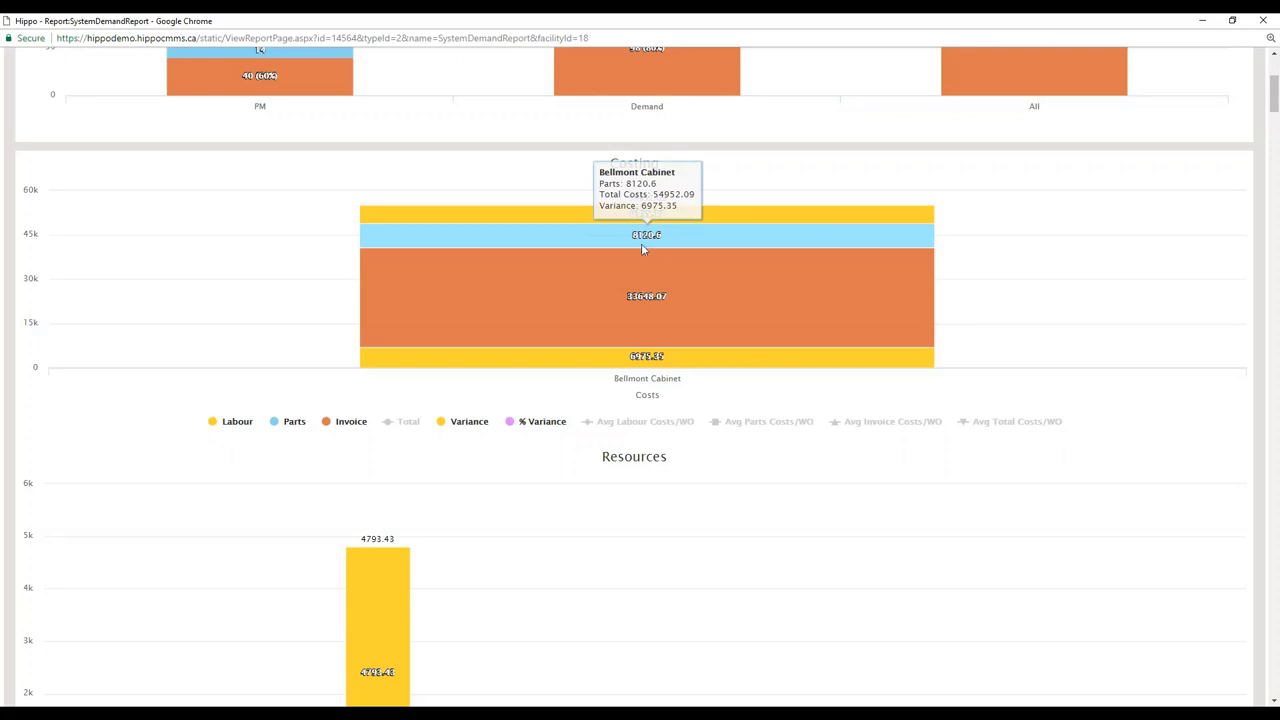
mouse_move(645, 332)
mouse_move(741, 366)
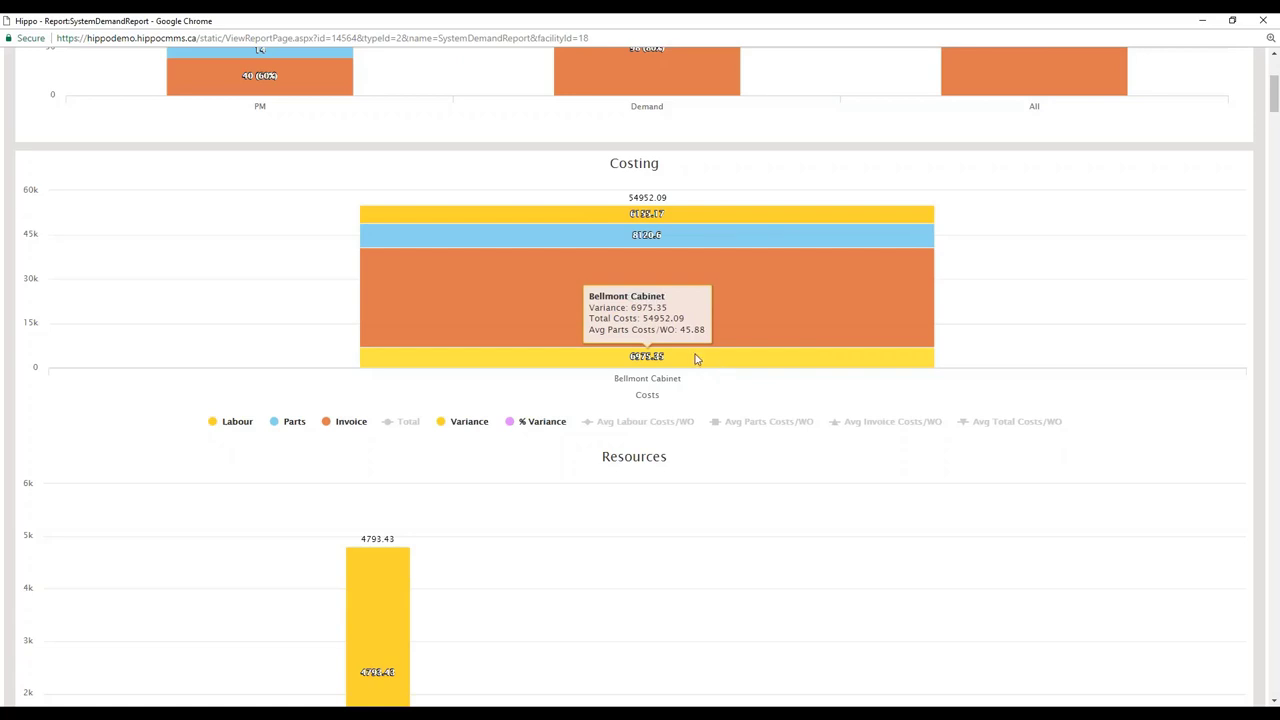
drag(1274, 110, 1274, 148)
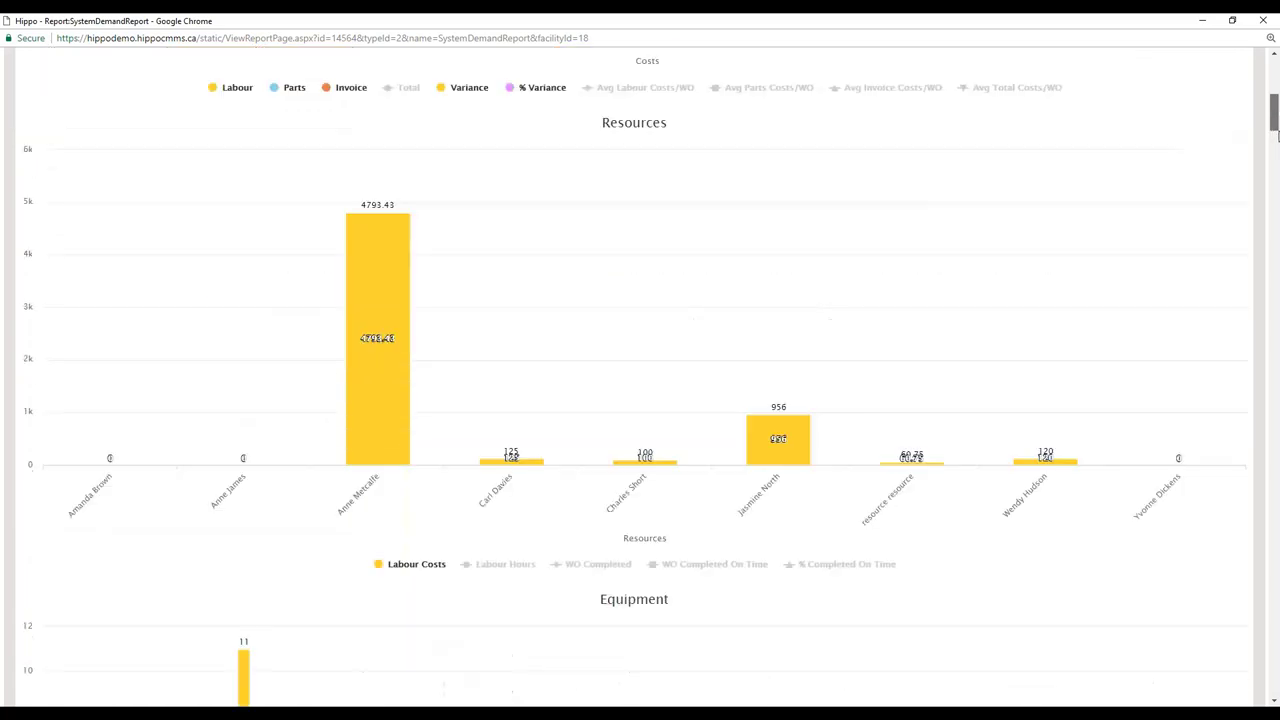
mouse_move(340, 197)
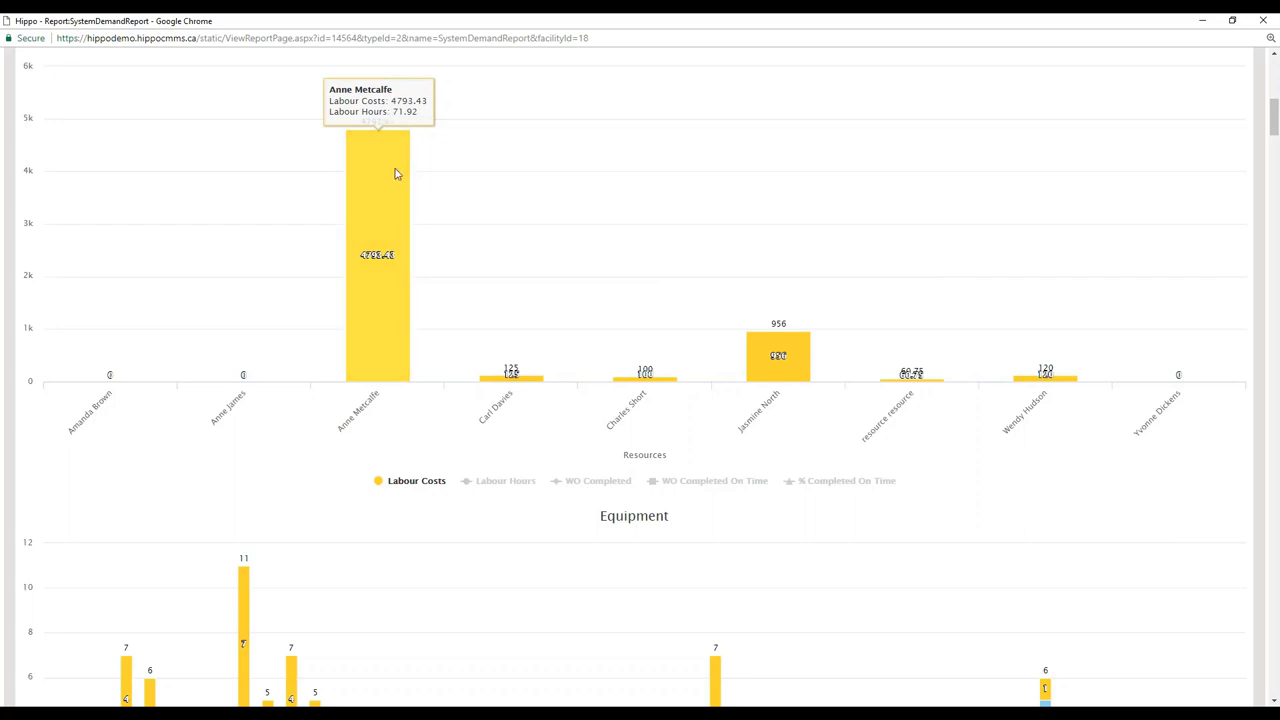
drag(1274, 116, 1274, 148)
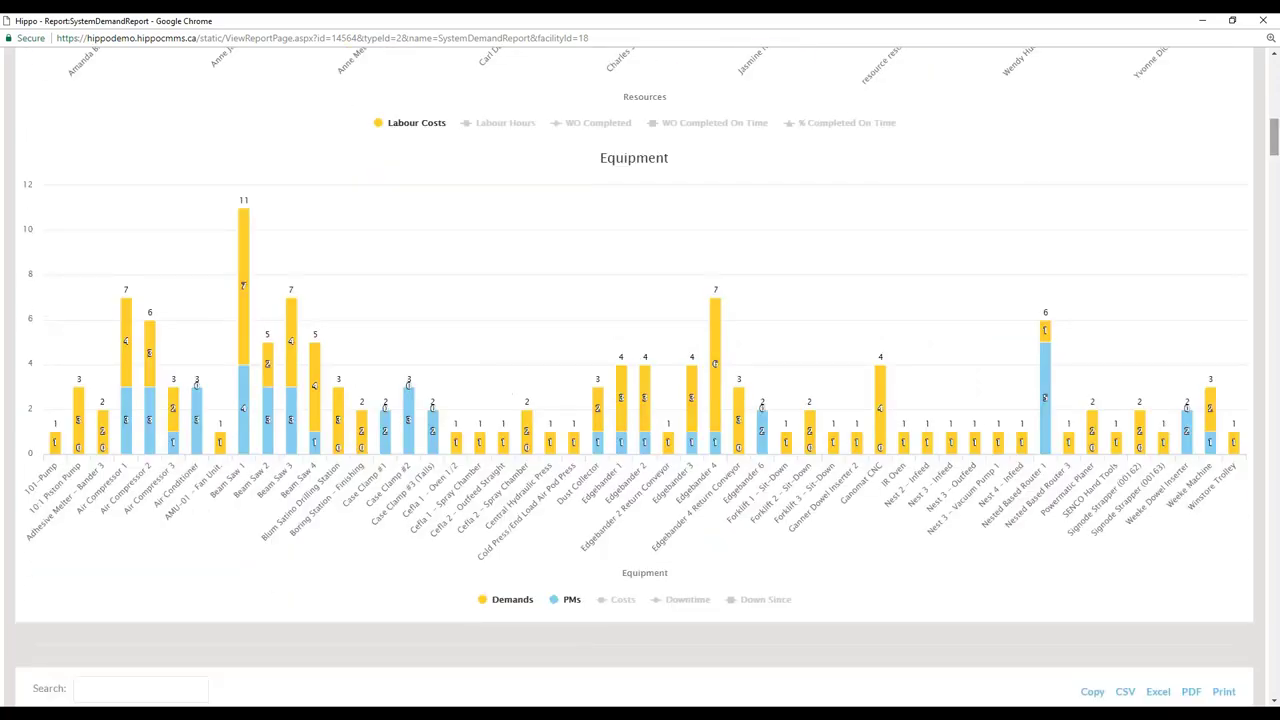
mouse_move(246, 414)
drag(1272, 136, 1272, 174)
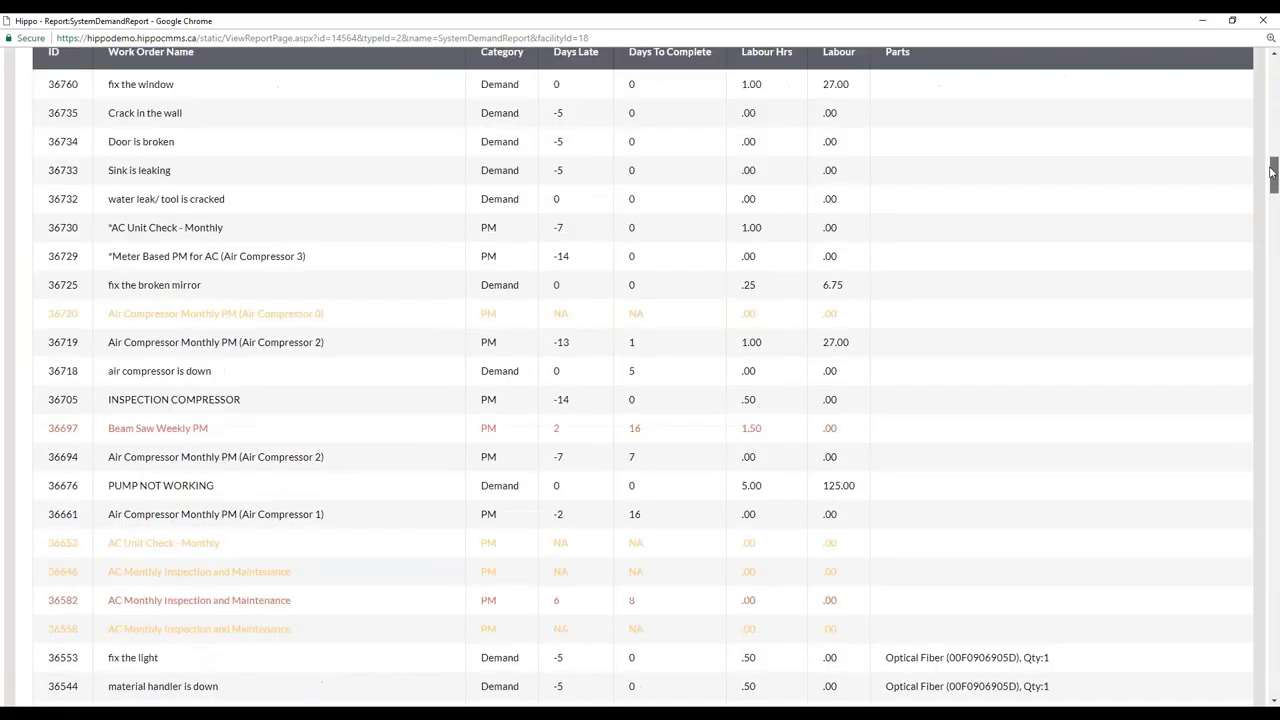
scroll(285, 310, up, 1)
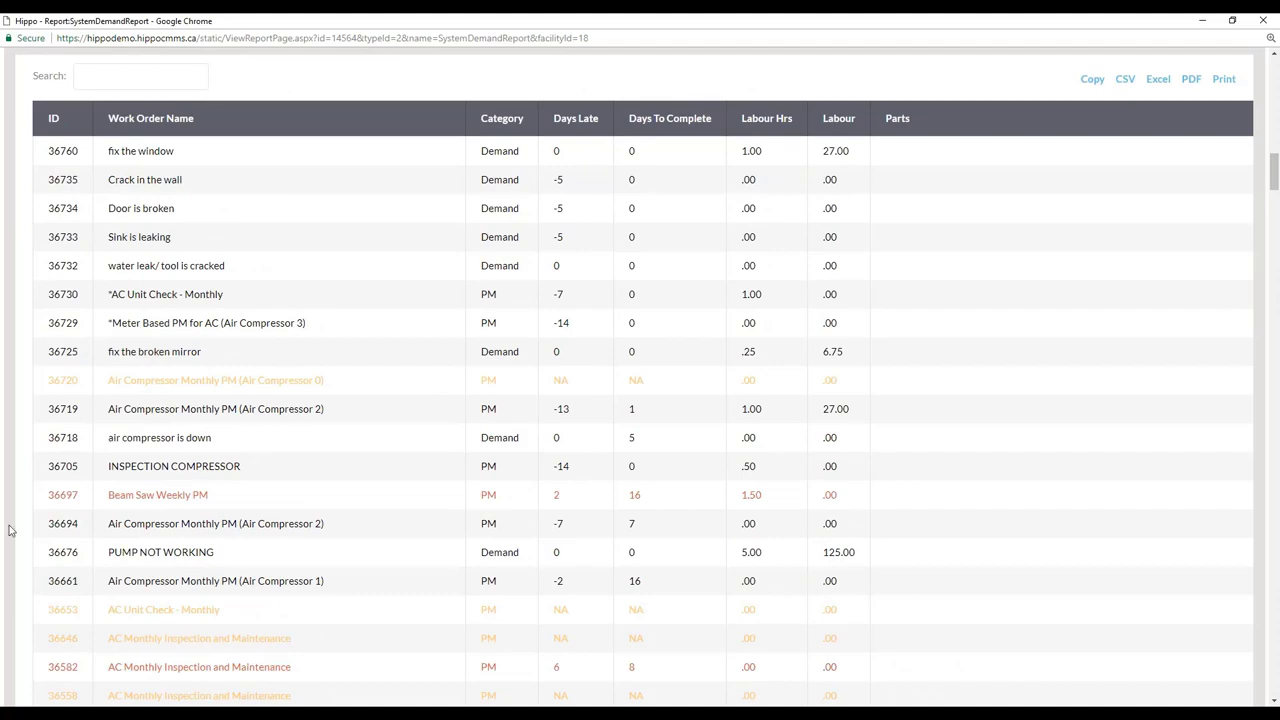
drag(1272, 175, 1262, 243)
scroll(1262, 243, up, 12)
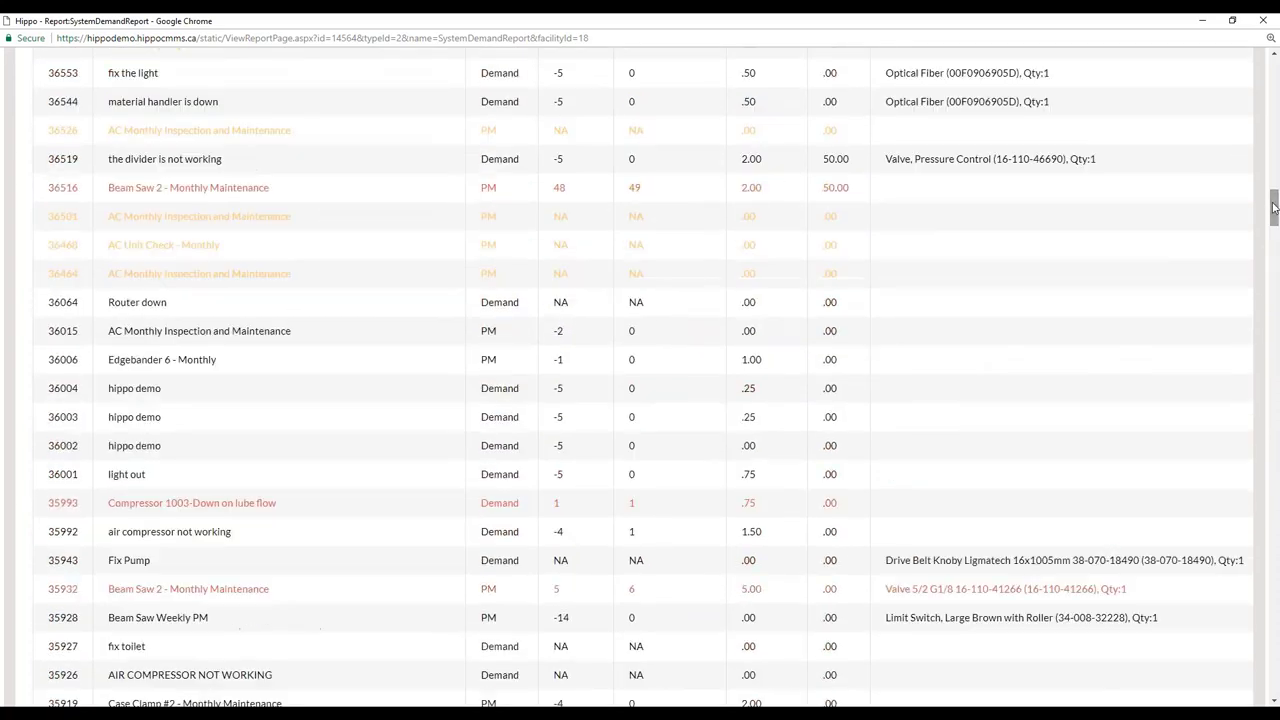
scroll(815, 395, up, 3)
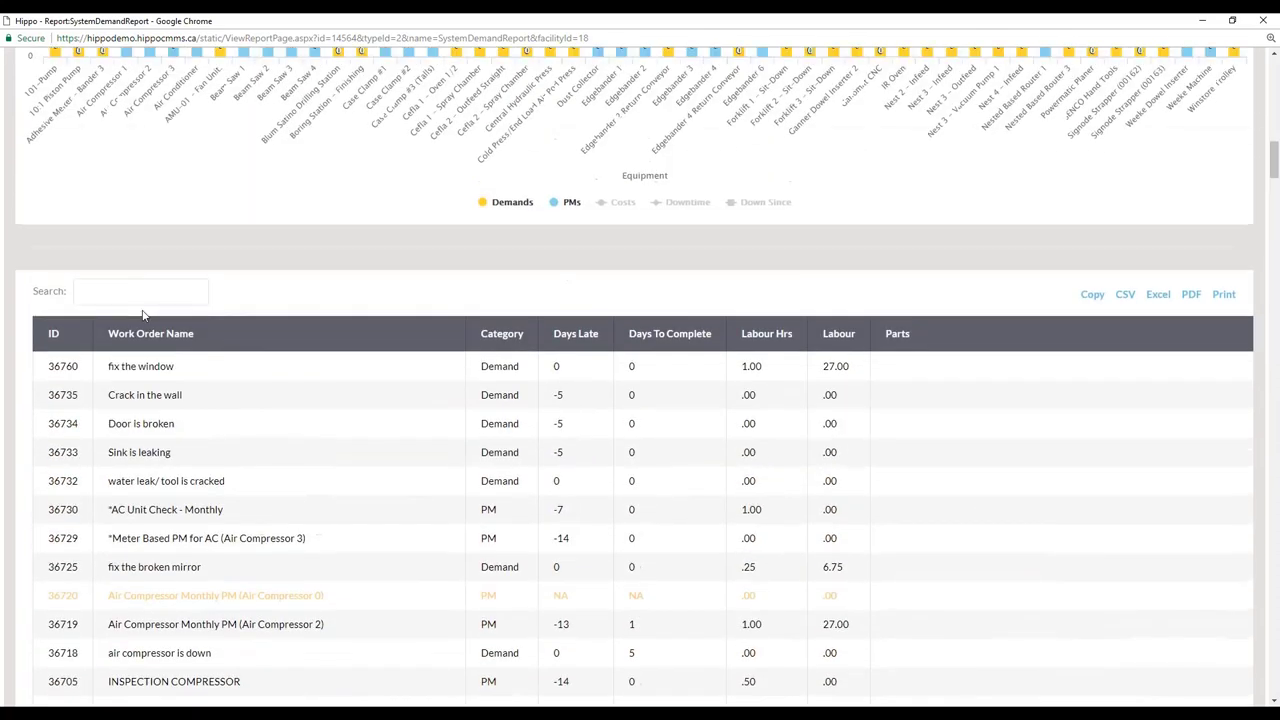
Search the report for 'beam saw' and scroll down to the Parts table.
text(beam saq)
key(BackSpace)
text(w)
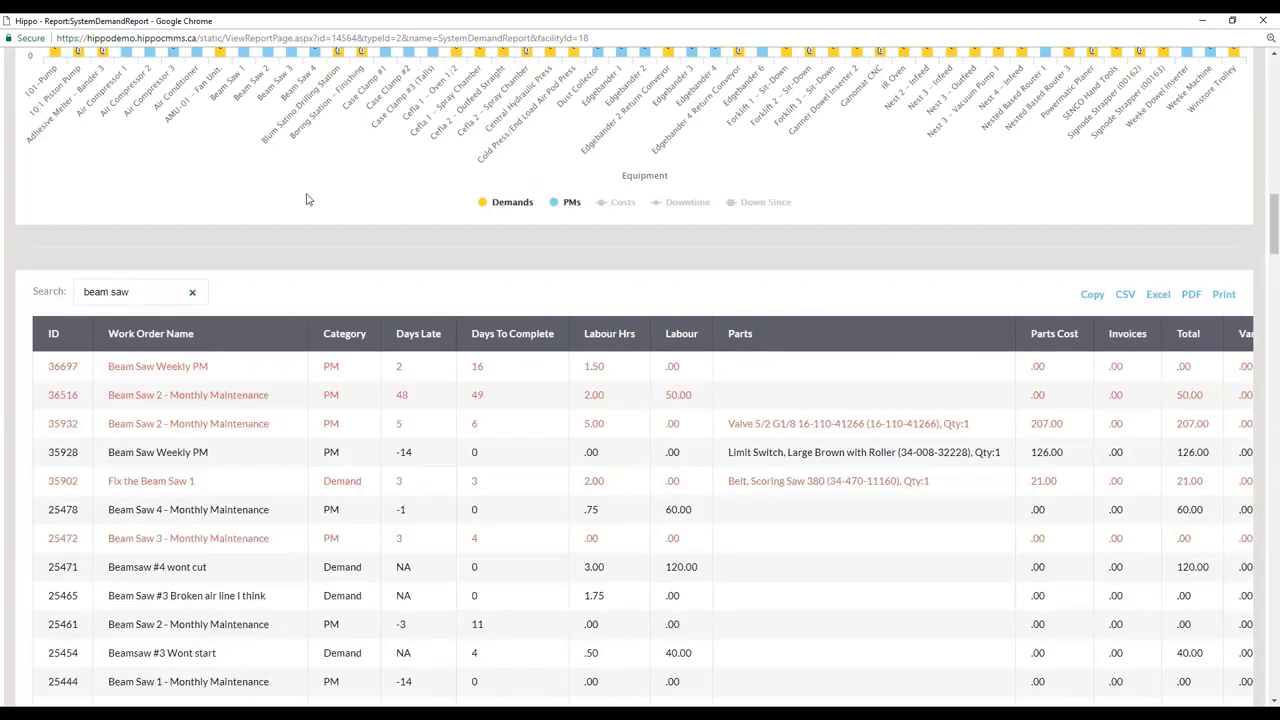
scroll(290, 340, down, 3)
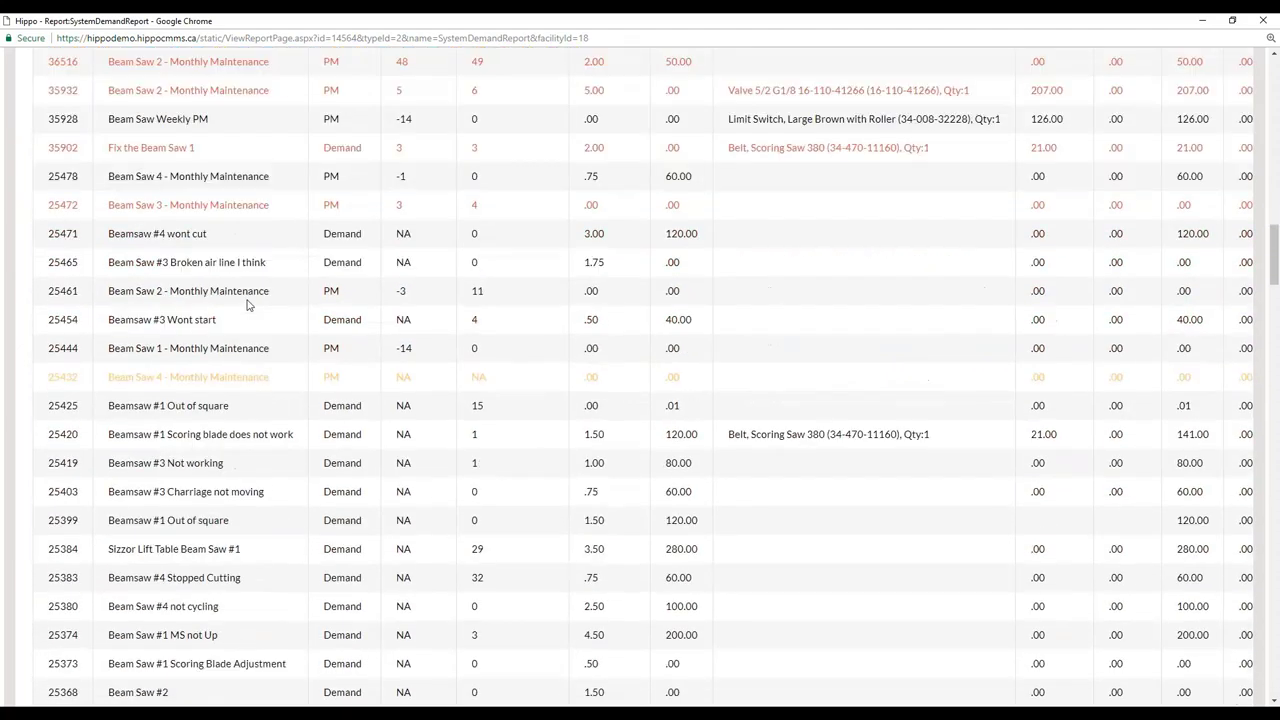
scroll(240, 286, down, 2)
scroll(237, 284, up, 1)
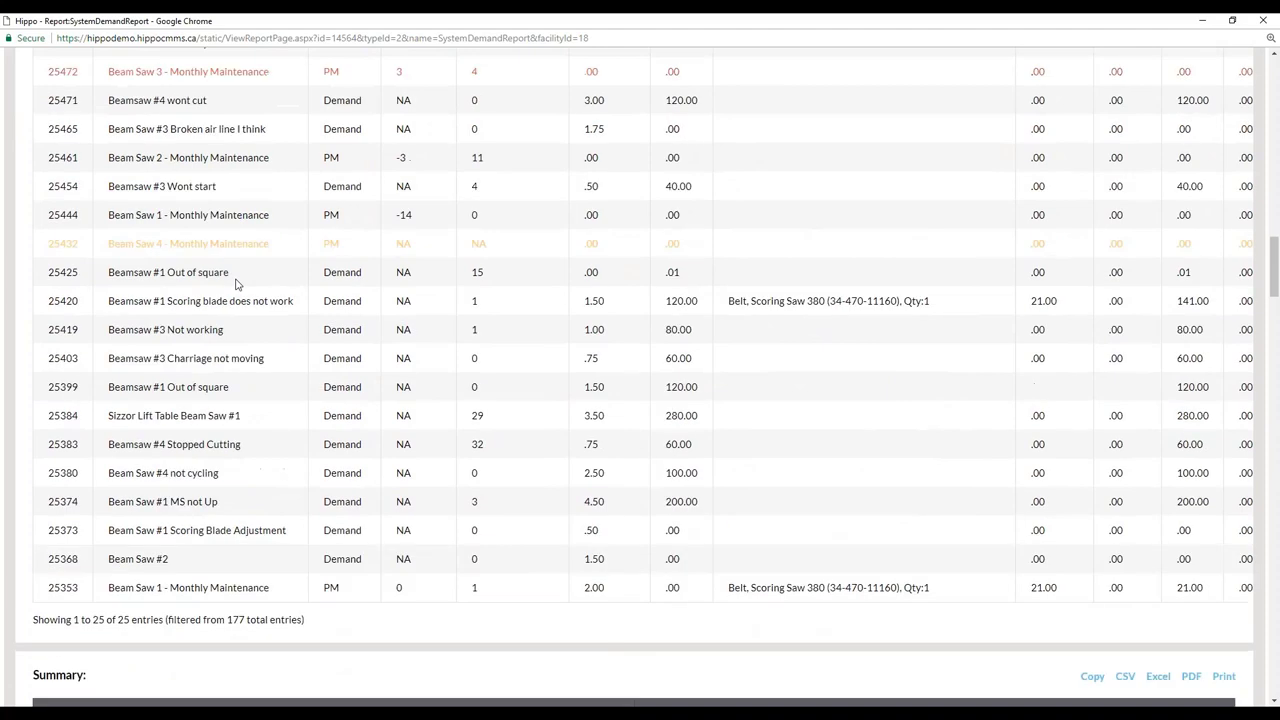
scroll(230, 280, down, 3)
scroll(205, 270, down, 3)
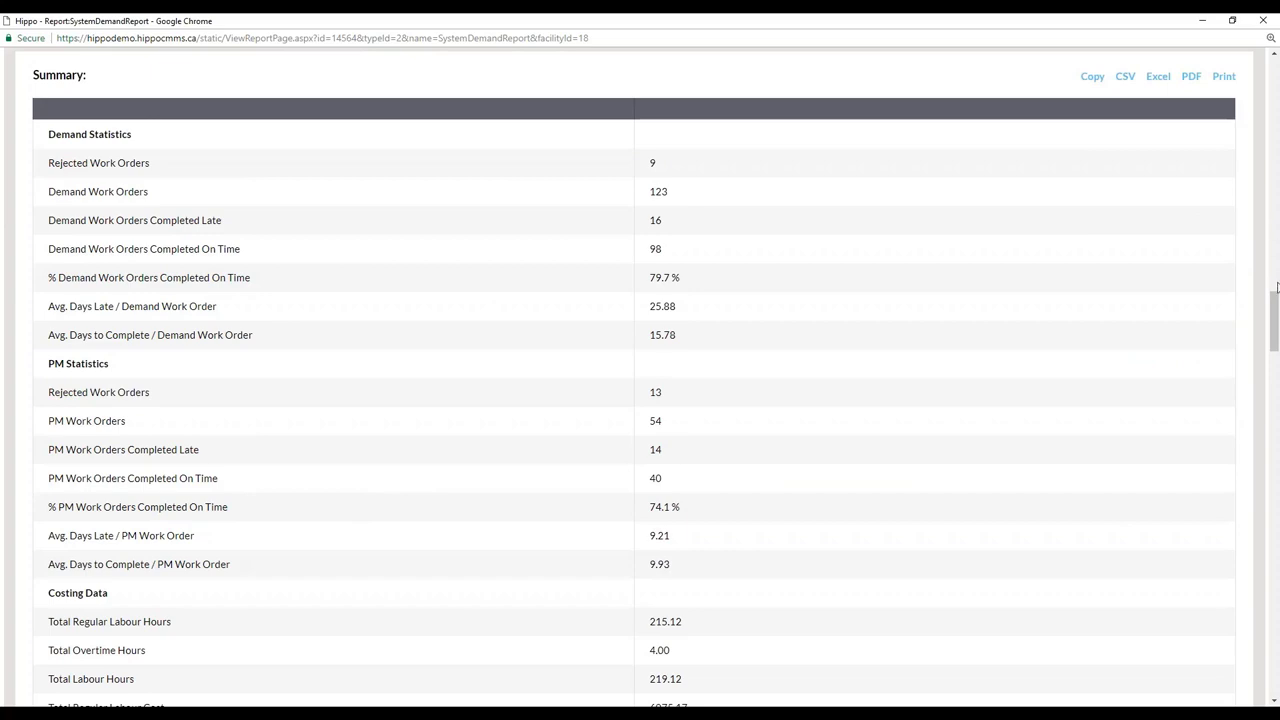
drag(1276, 292, 1277, 512)
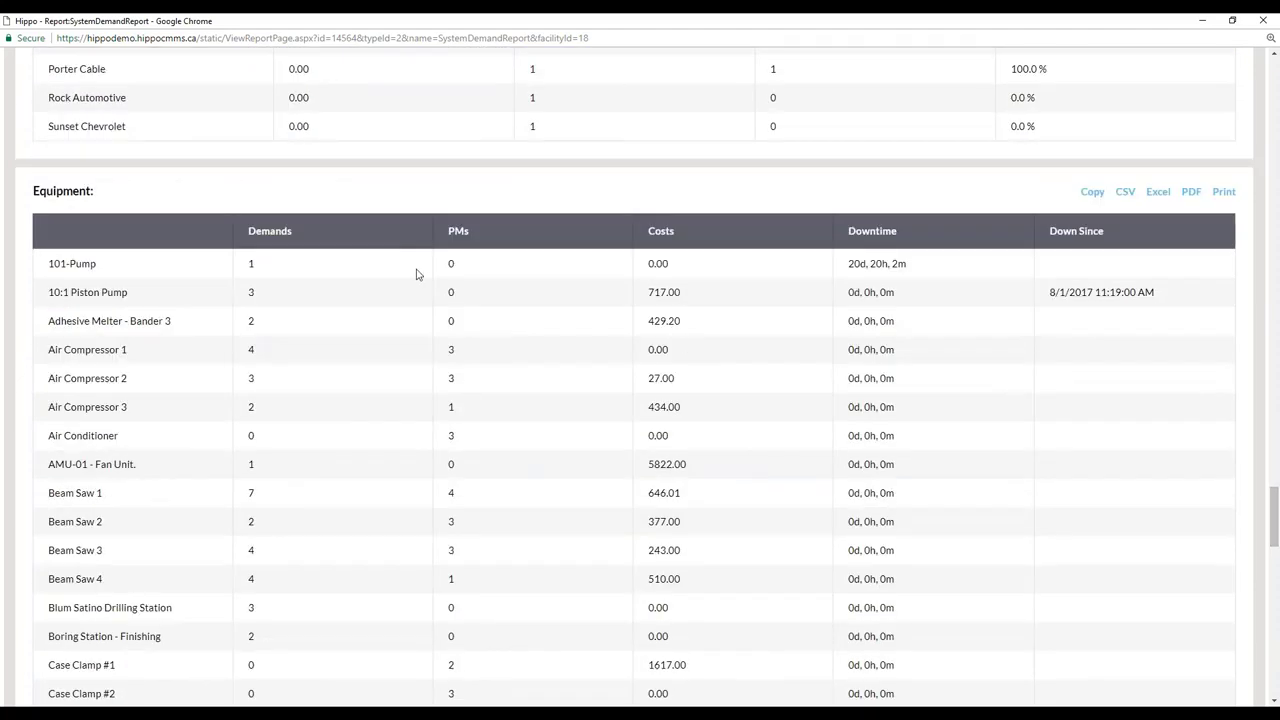
scroll(150, 195, down, 18)
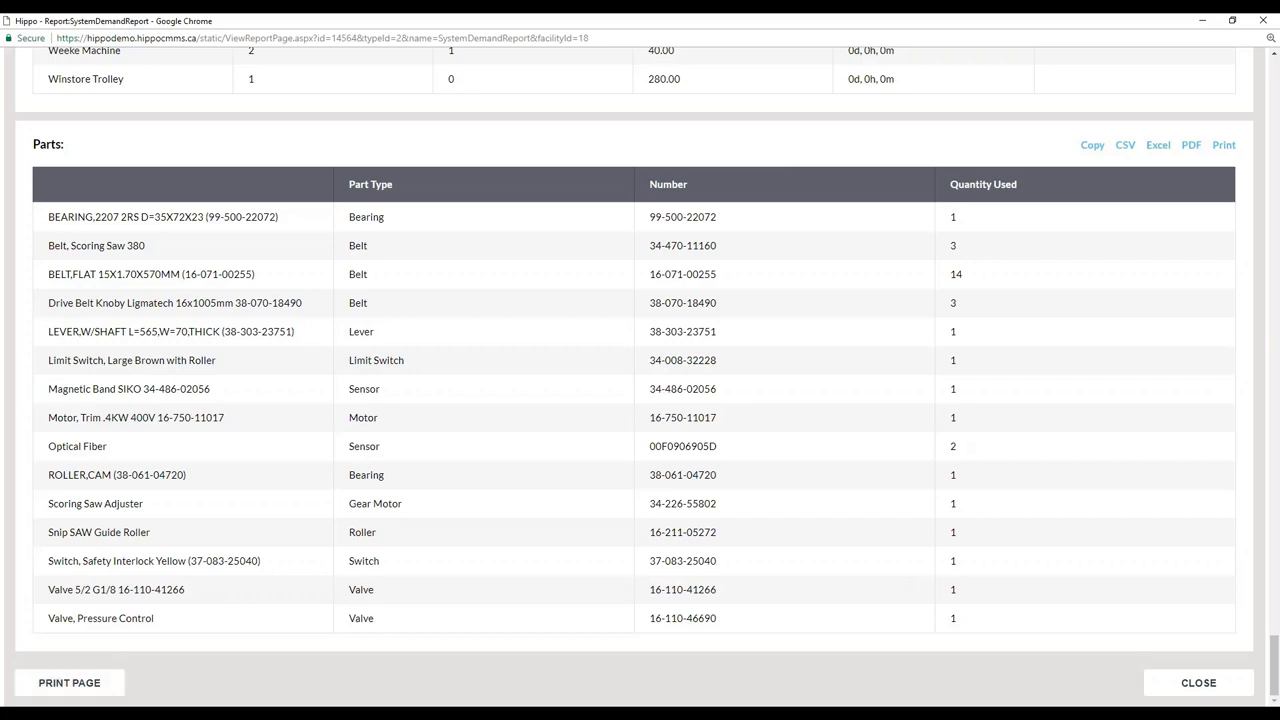
Preview printing the report, cancel the print, and close the report window.
click(62, 686)
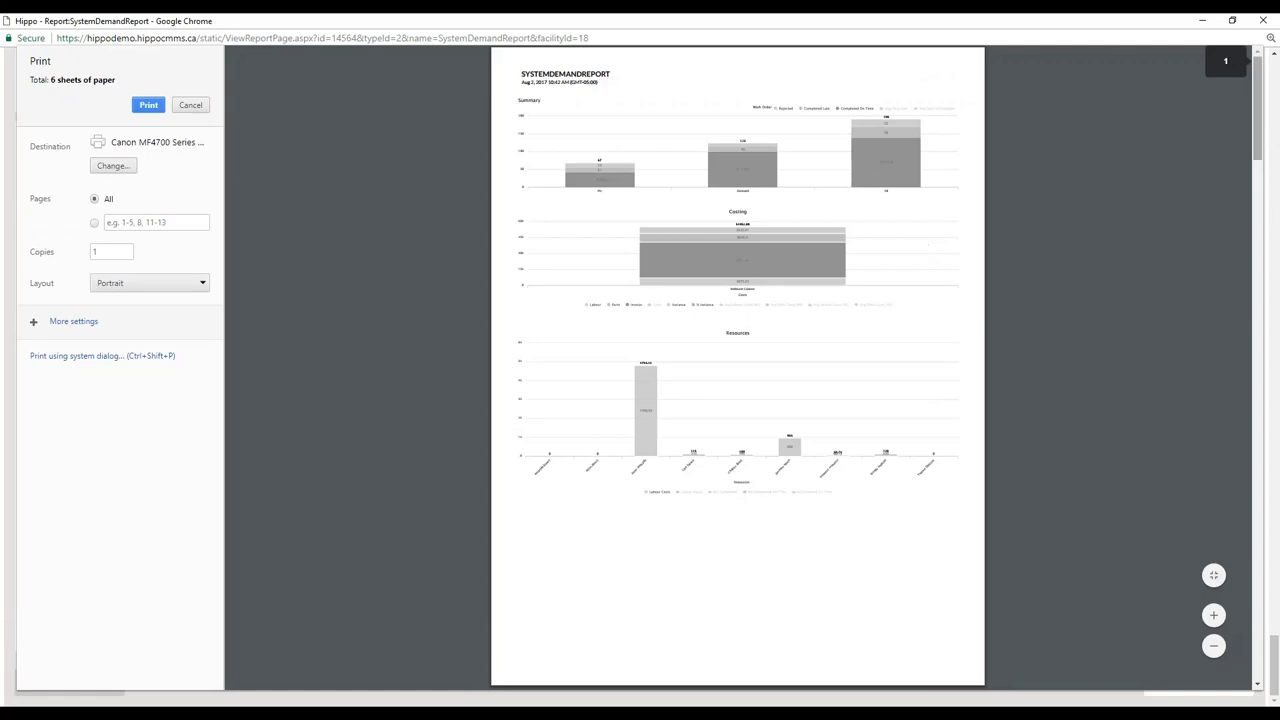
drag(1257, 91, 1215, 60)
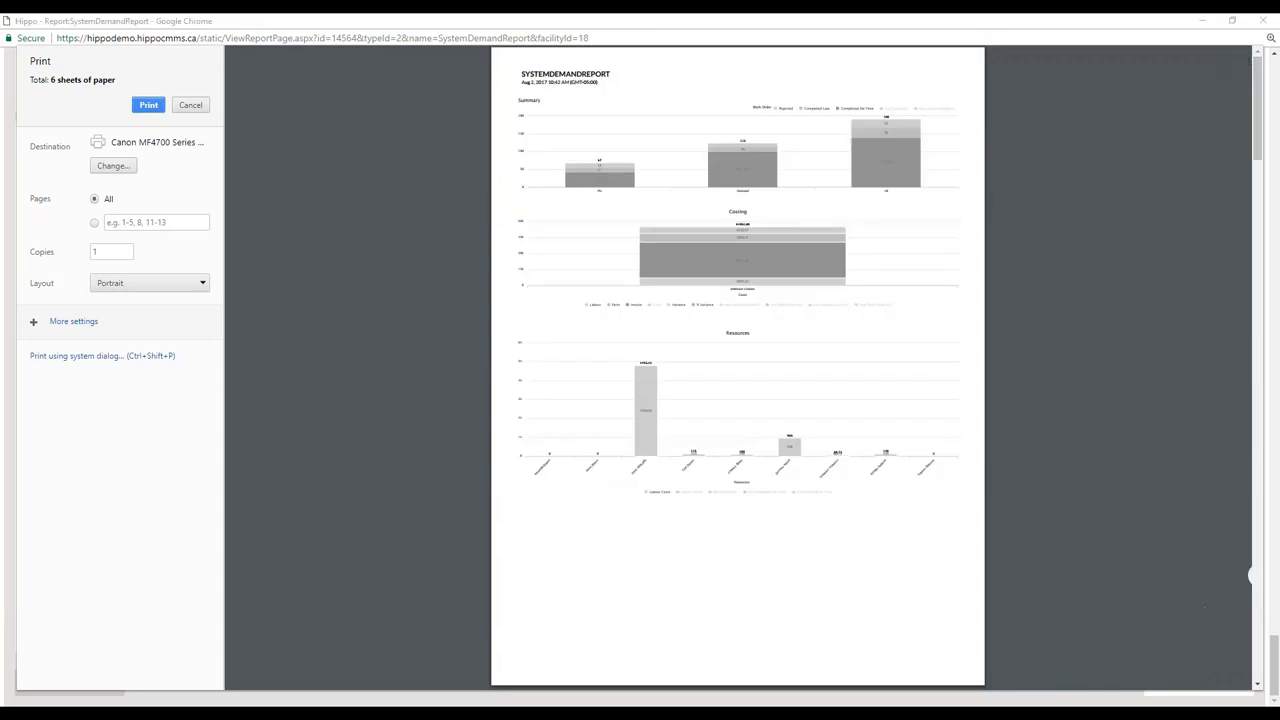
click(207, 112)
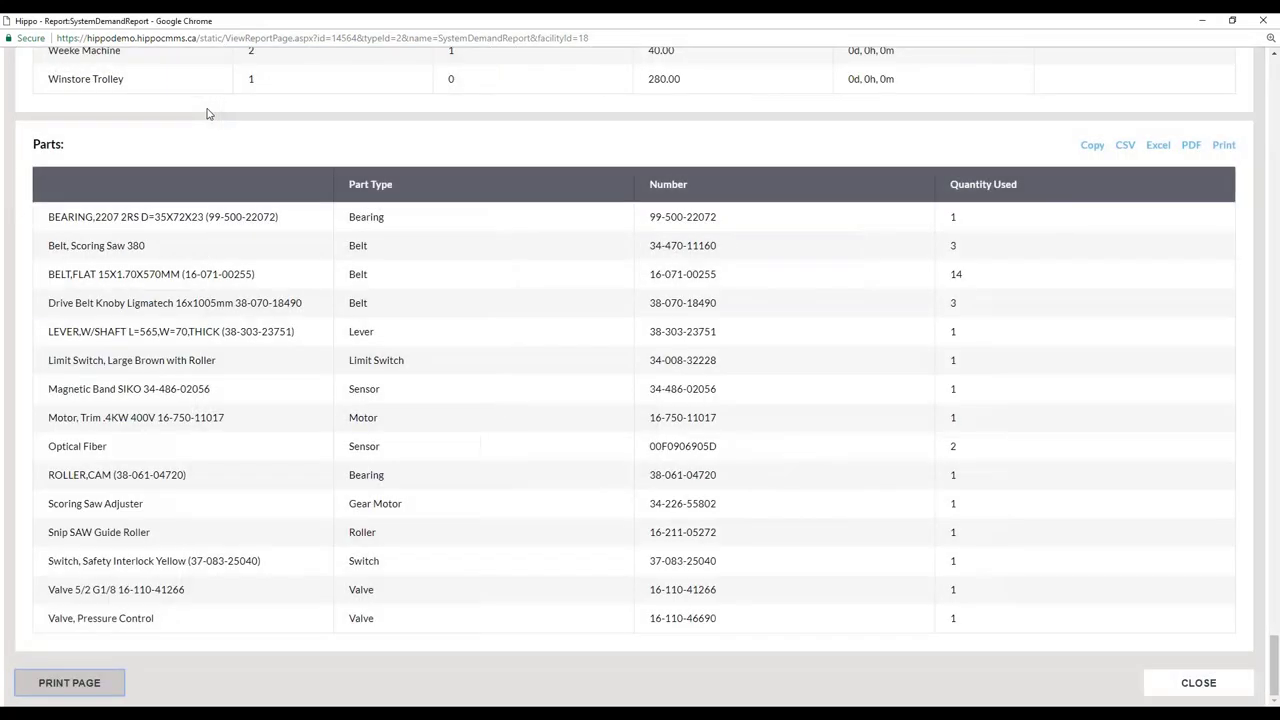
click(1260, 22)
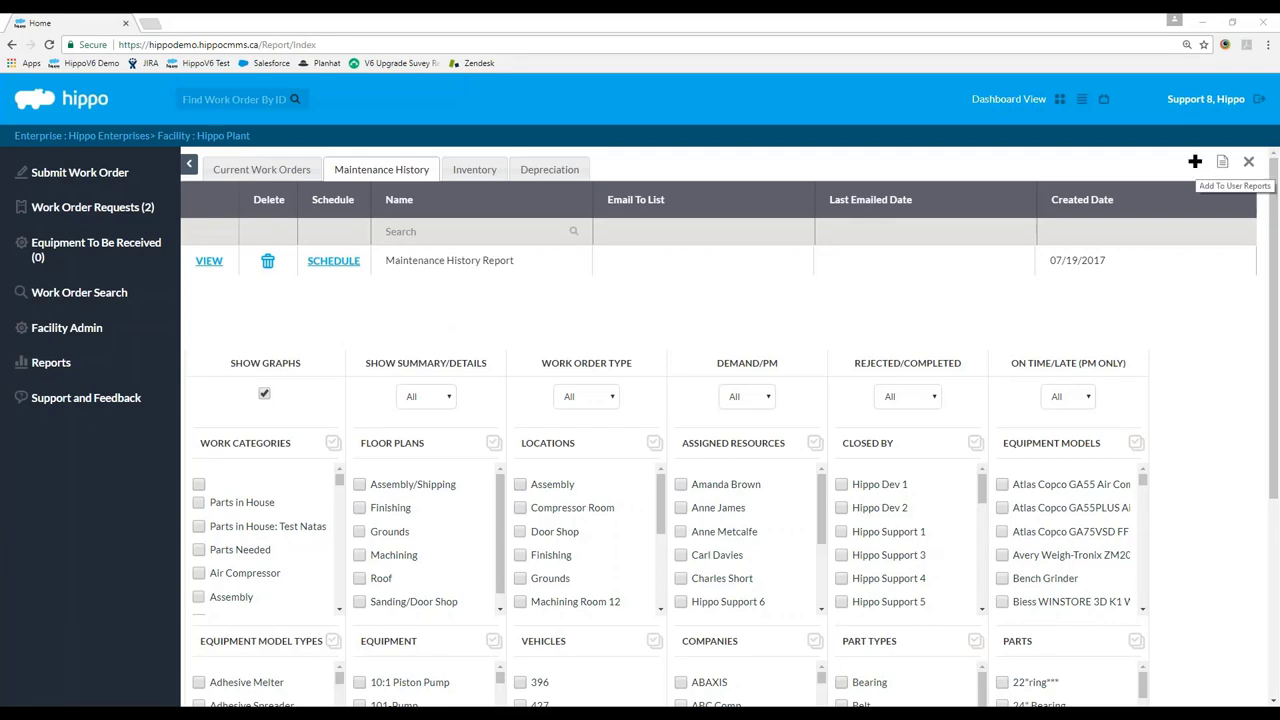
Add the current report to User Reports under the name 'Maintenance History Report 2'.
click(1195, 161)
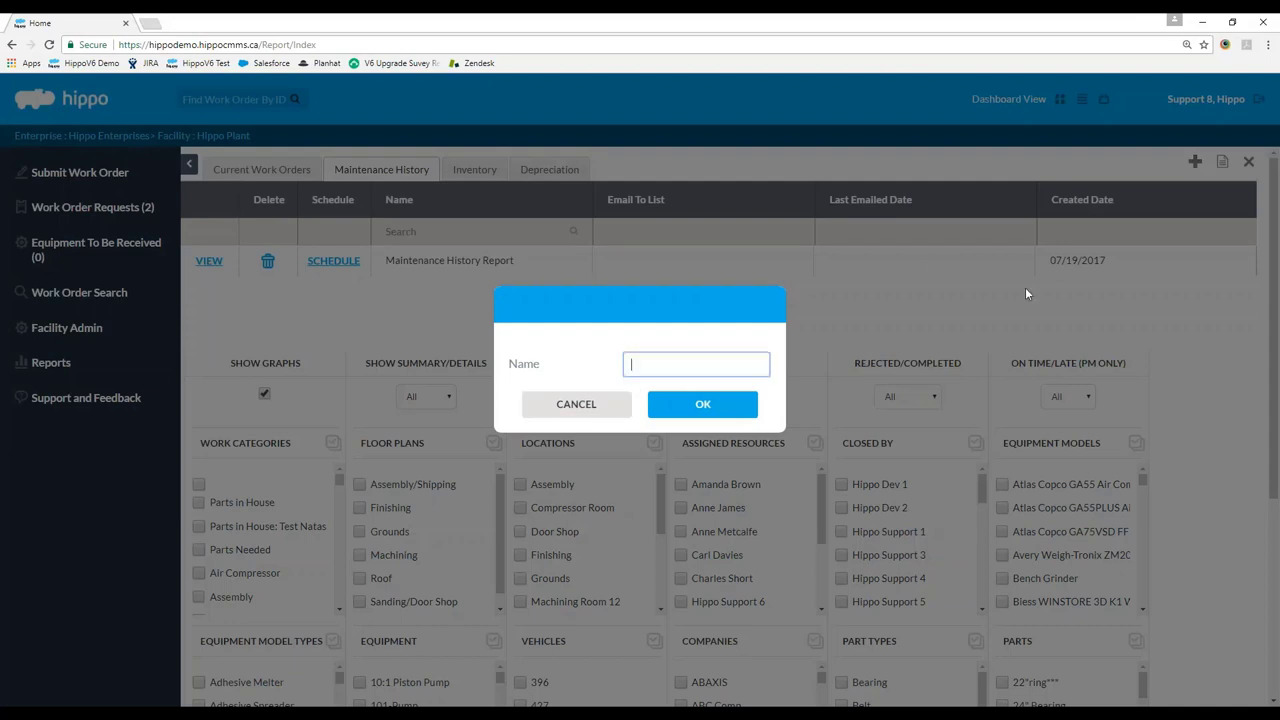
text(Maintenance History Report 2)
click(703, 404)
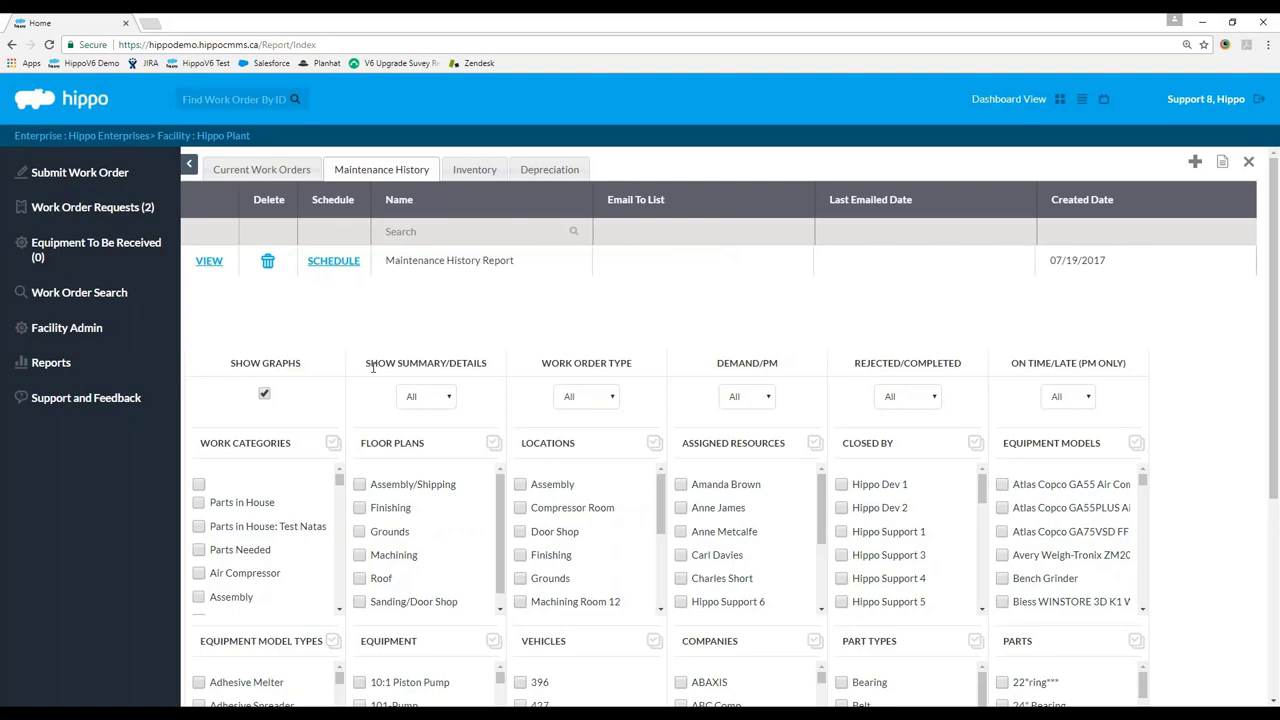
scroll(372, 368, down, 2)
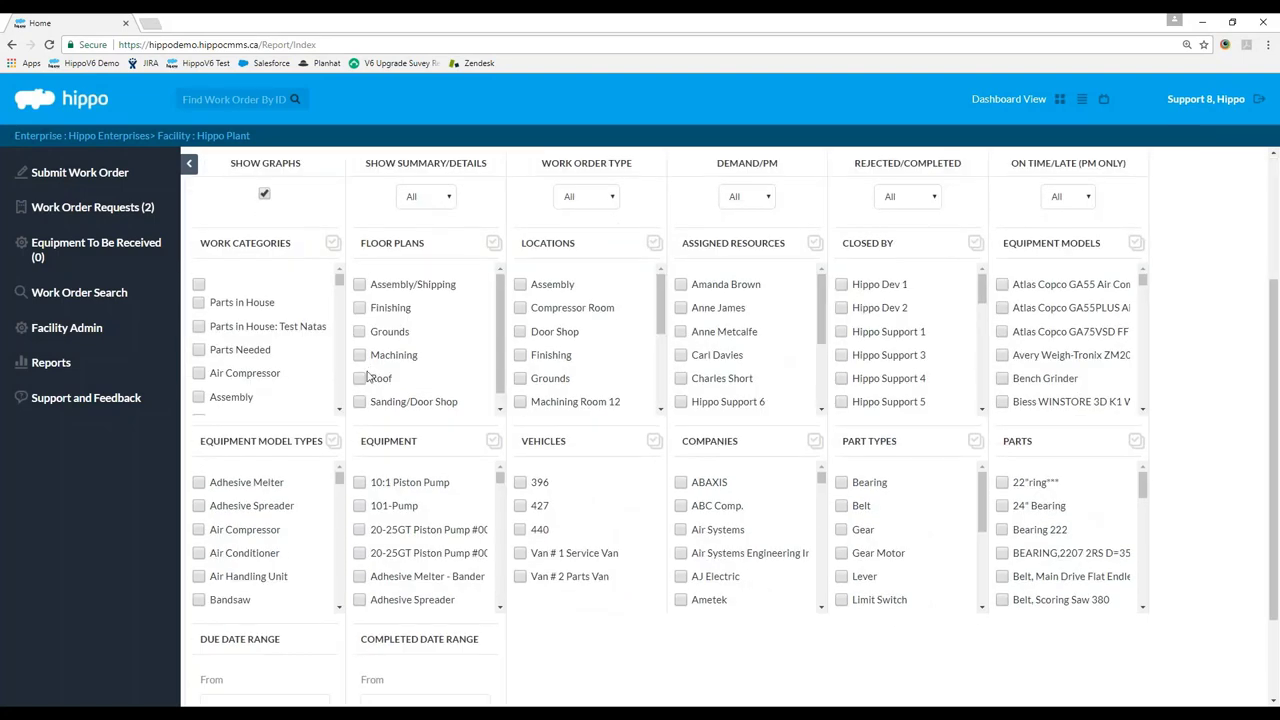
scroll(366, 288, up, 2)
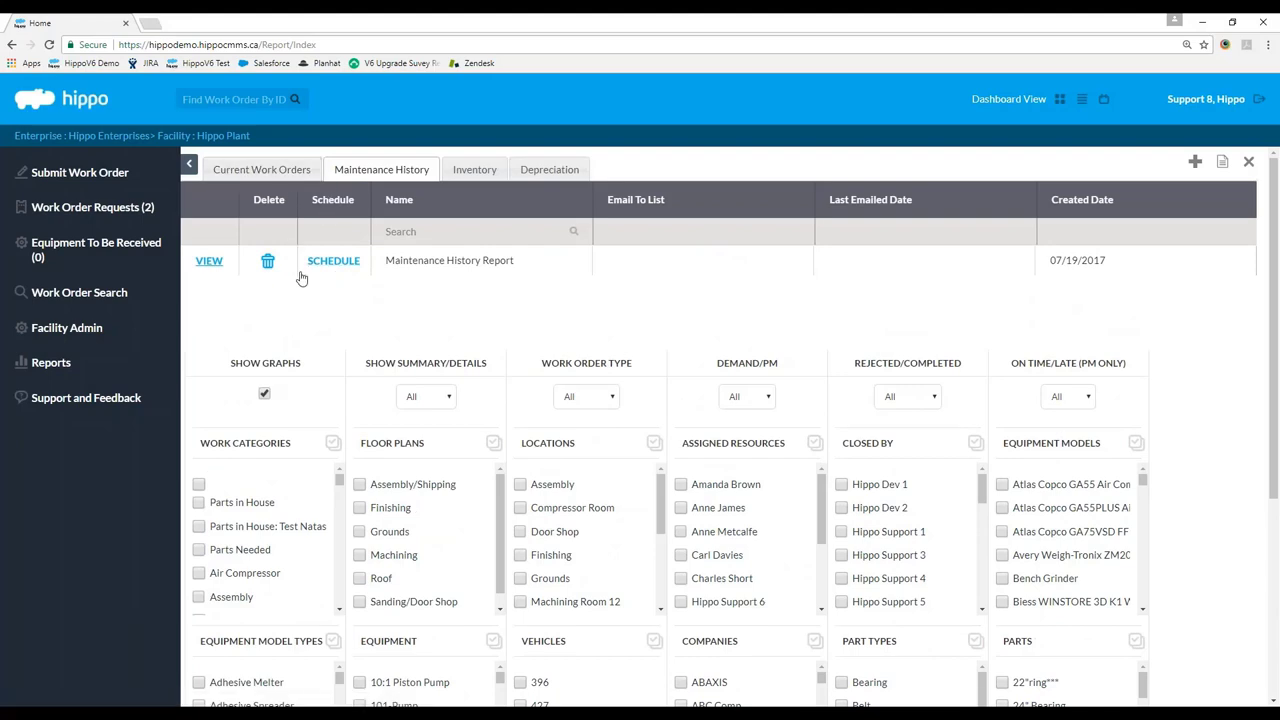
Save the report to User Reports again, correcting a mistyped name before confirming.
click(1195, 161)
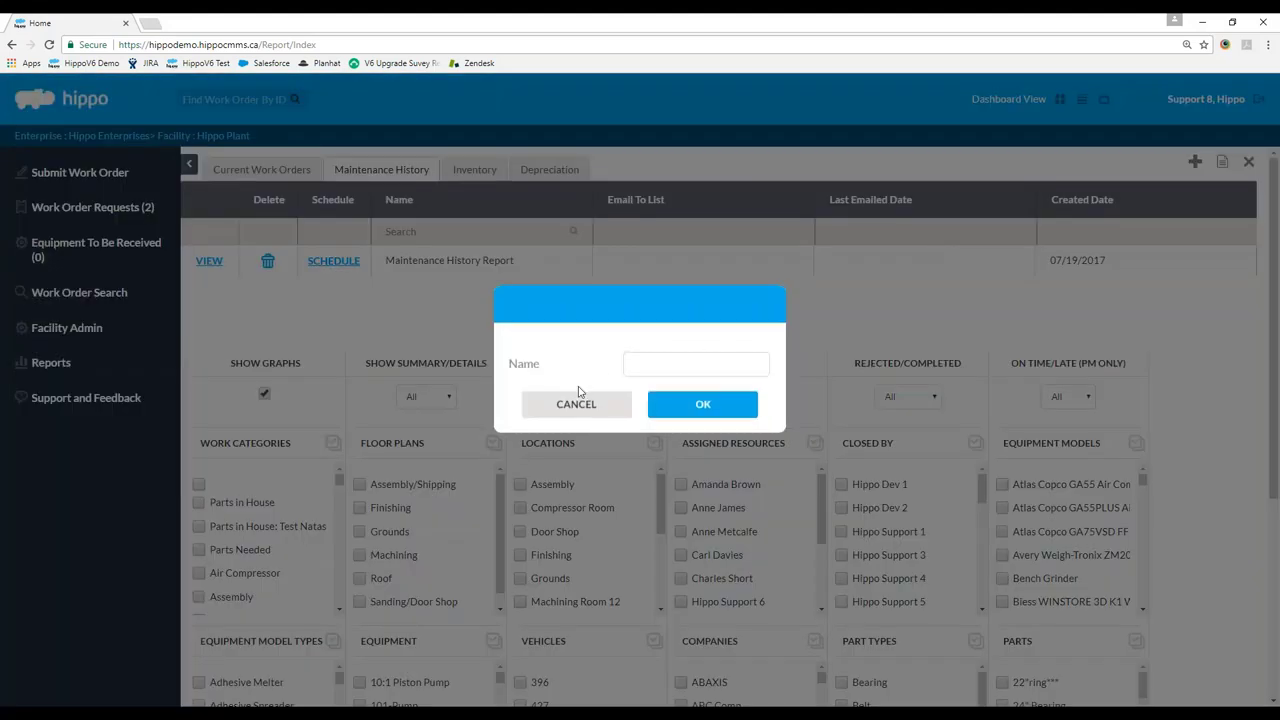
text(Hip)
key(BackSpace)
key(BackSpace)
key(BackSpace)
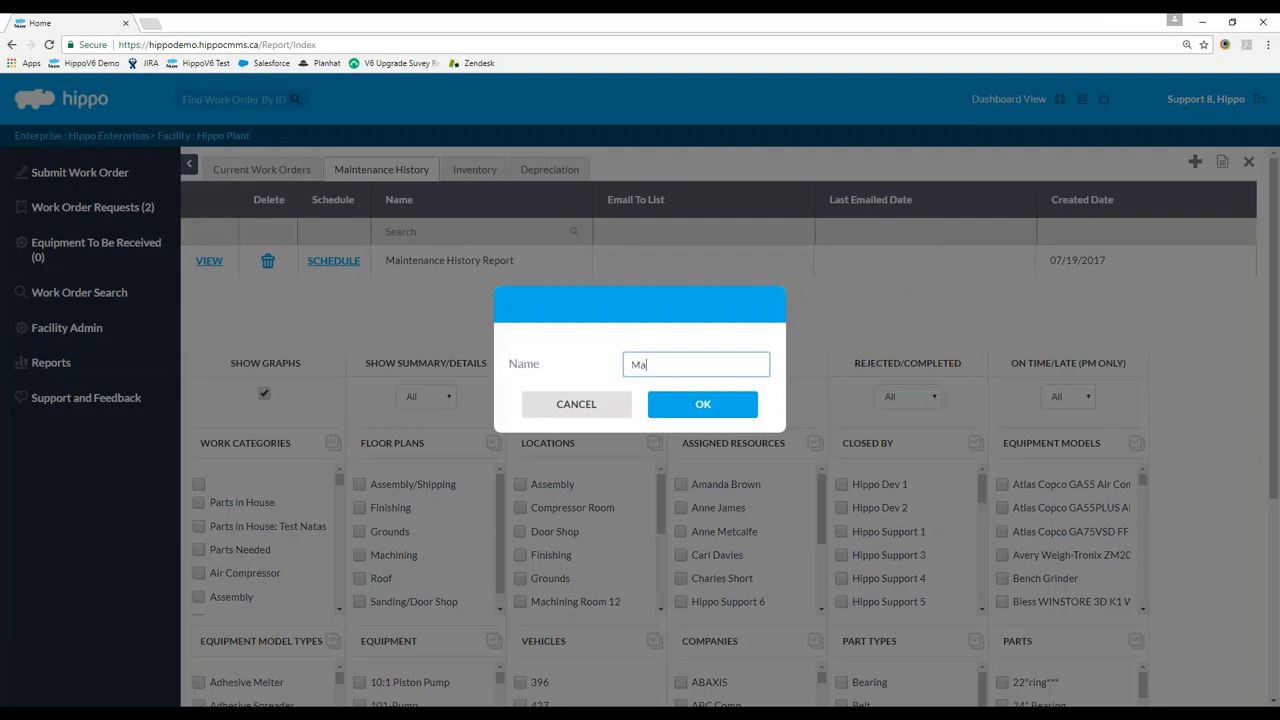
text(Test)
key(Return)
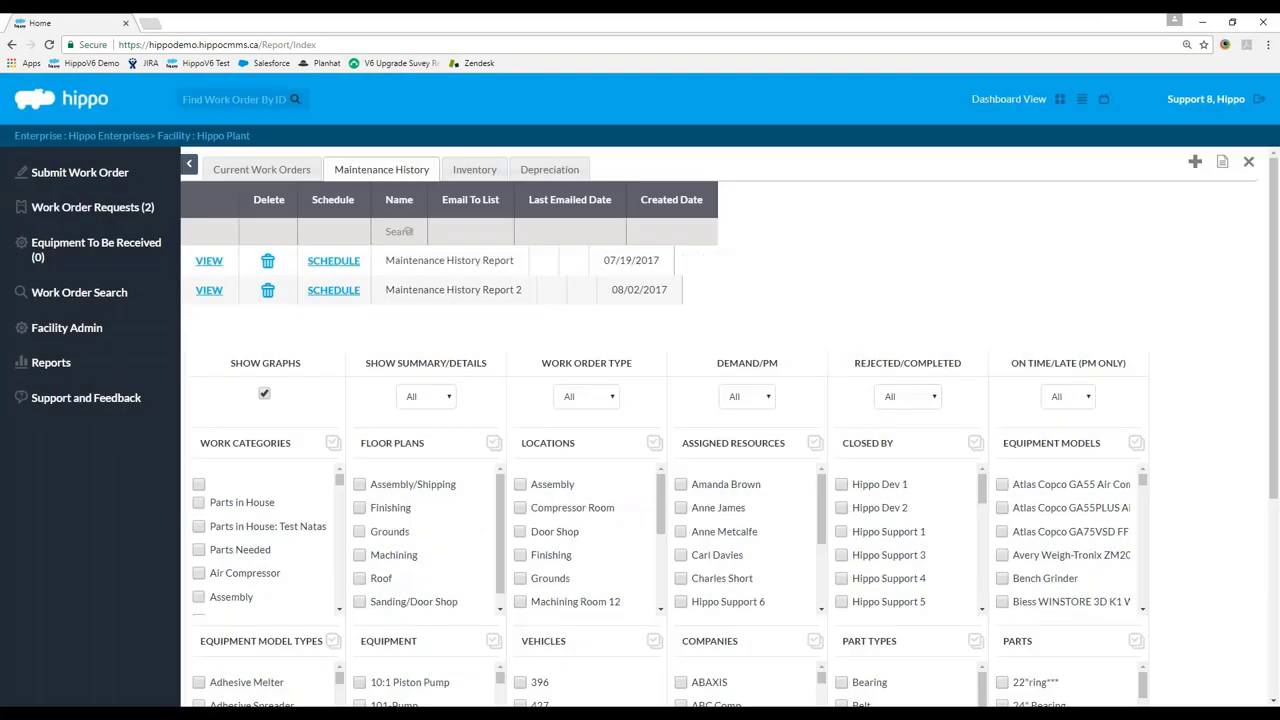
scroll(748, 268, down, 1)
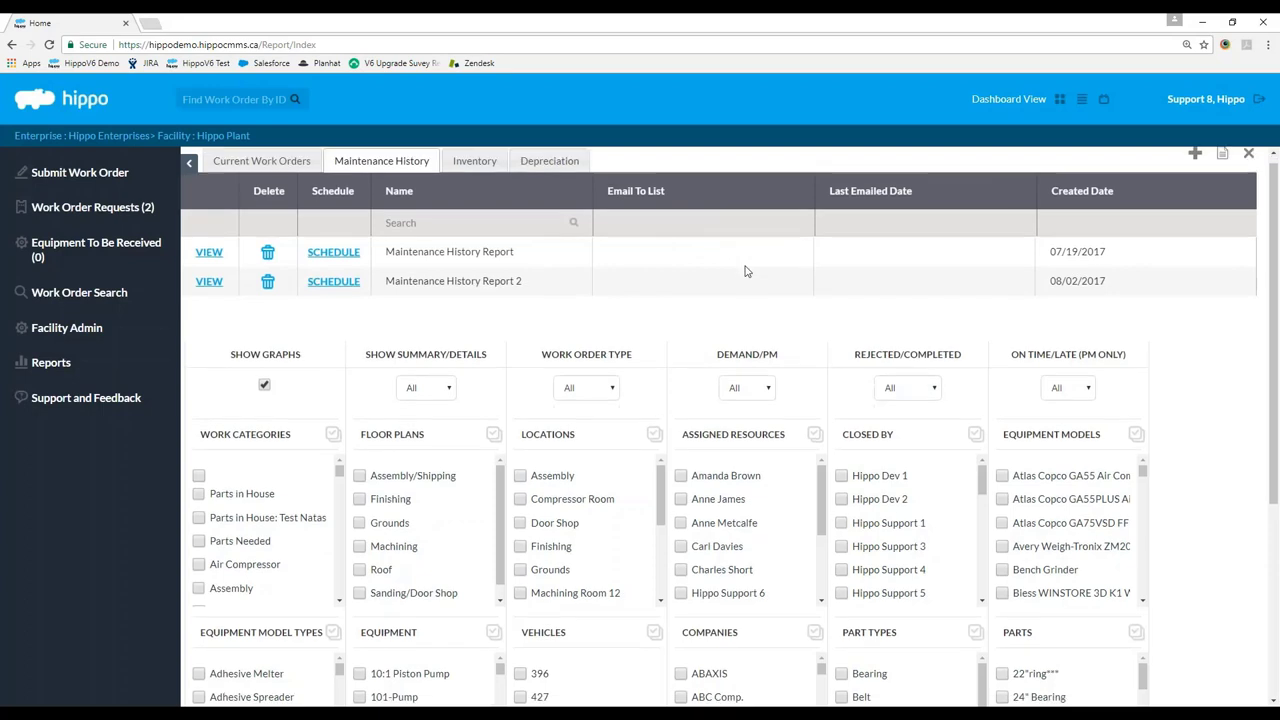
scroll(735, 250, up, 1)
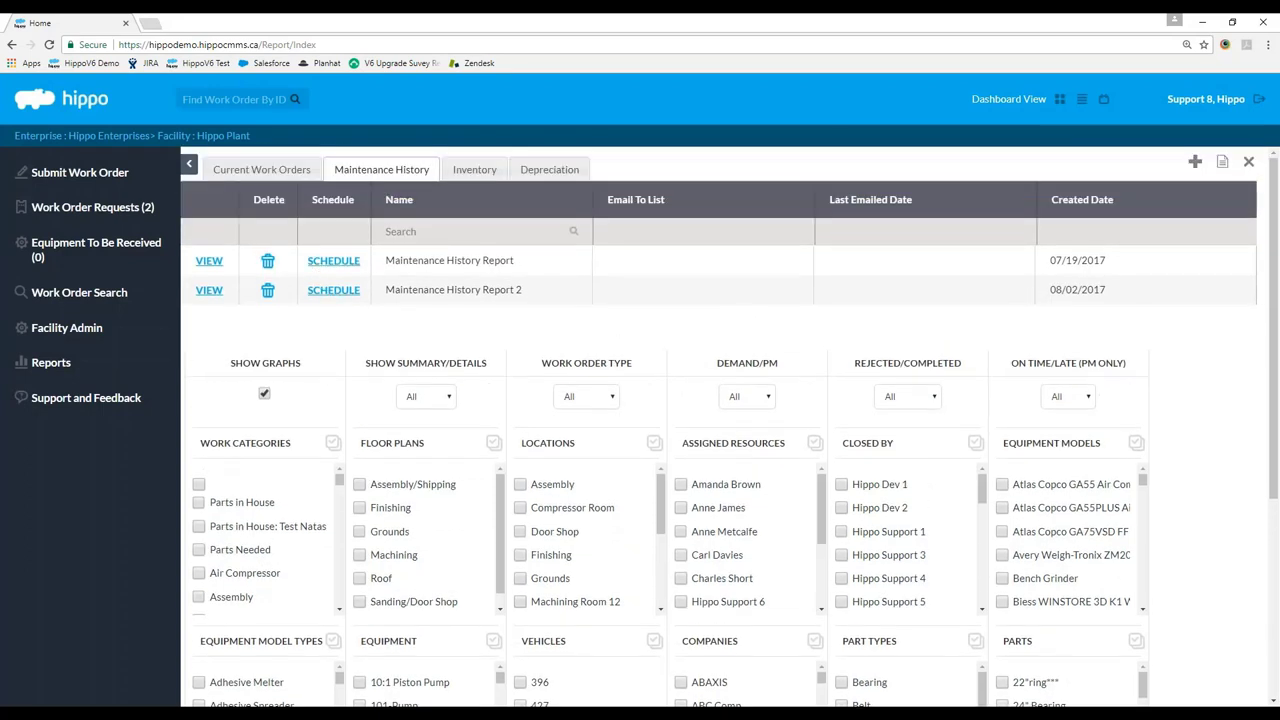
Schedule Maintenance History Report 2 weekly, every 1 week on Friday, e-mailed to the recipient's address.
click(331, 295)
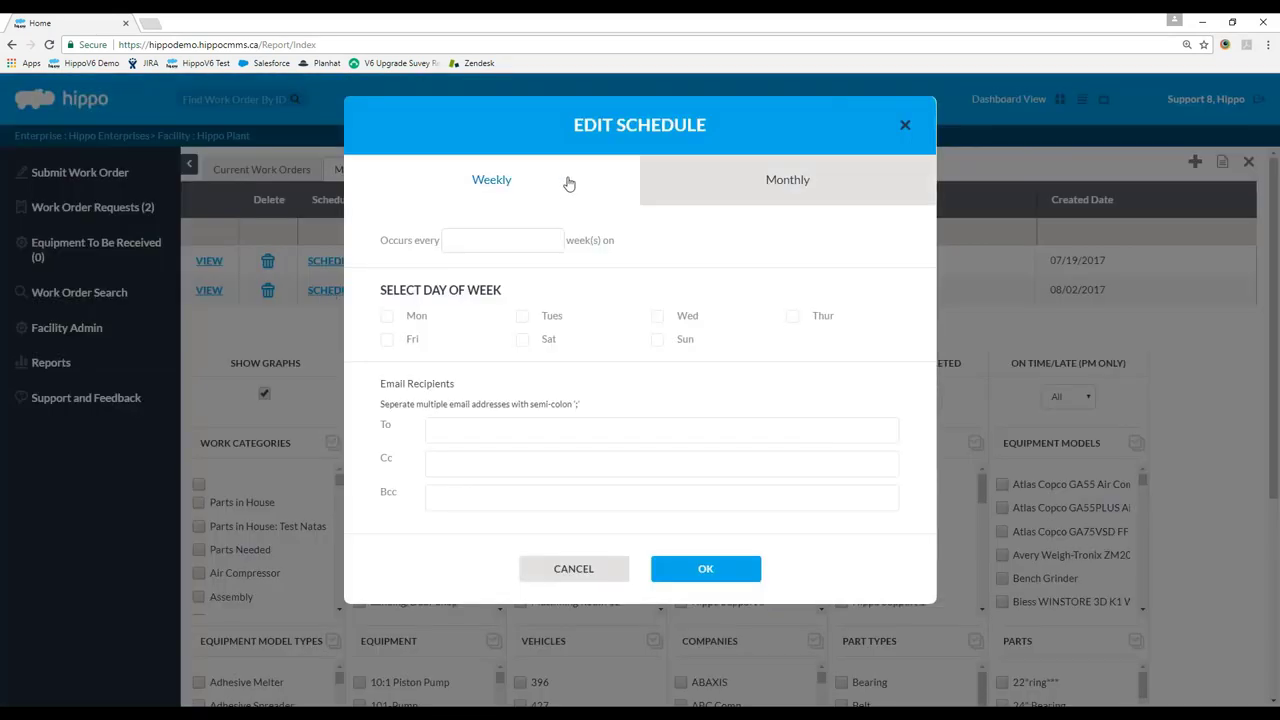
click(790, 185)
click(406, 172)
click(558, 237)
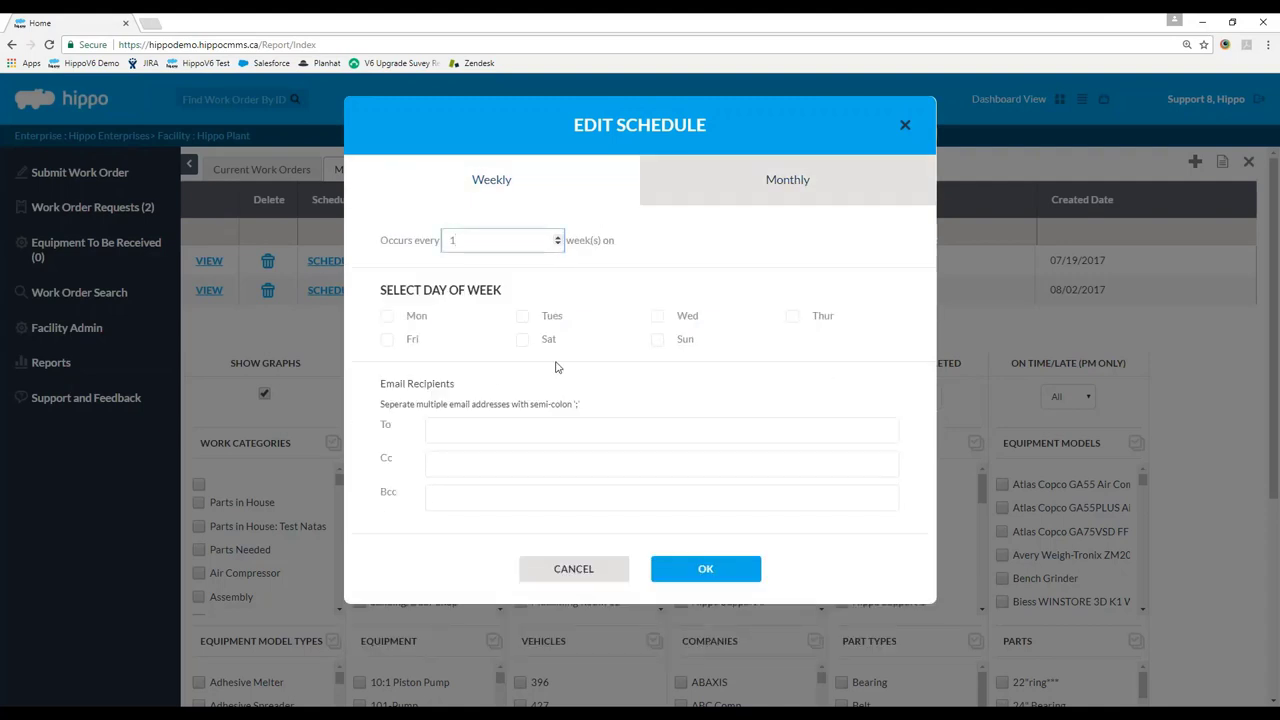
click(389, 341)
click(426, 425)
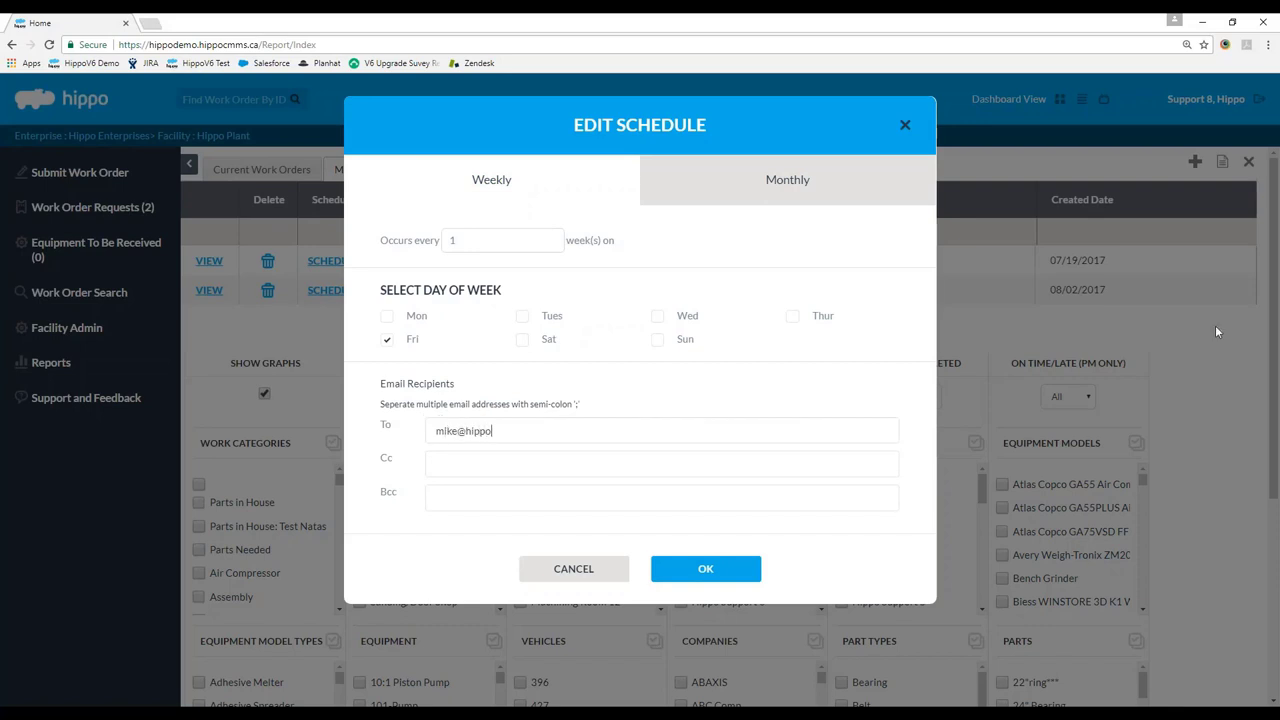
click(722, 566)
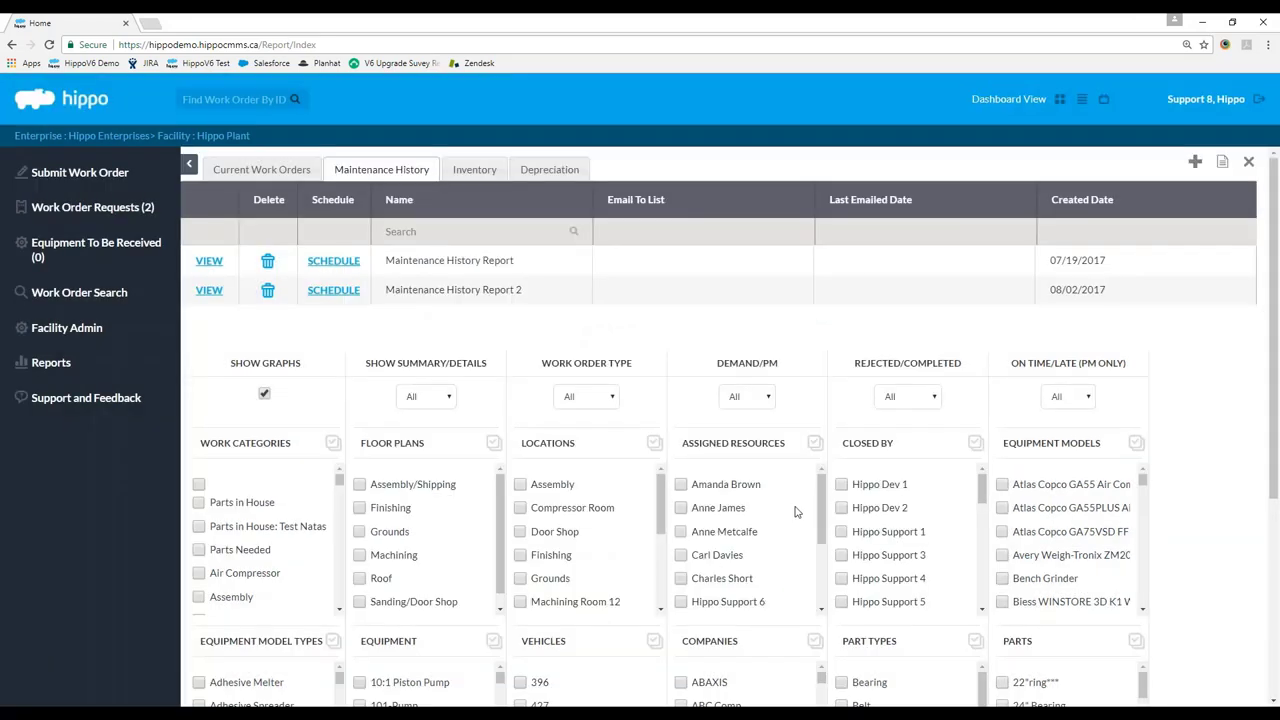